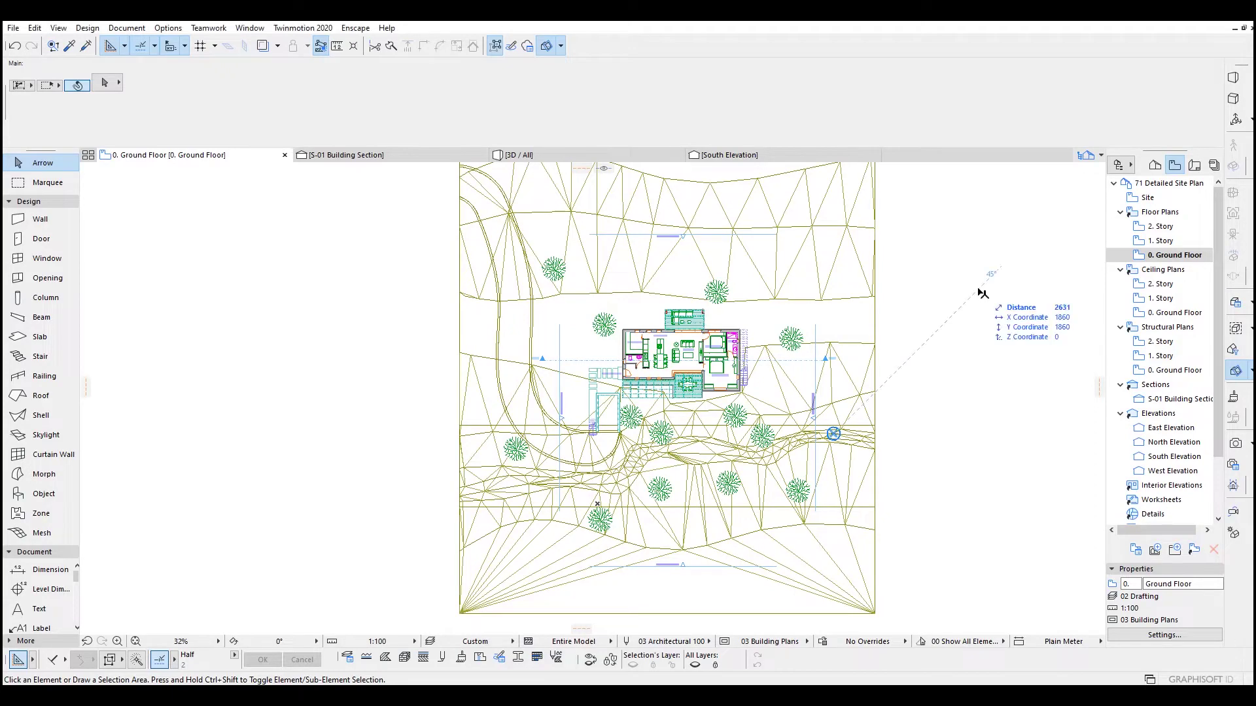
# - Examine the terrain mesh, driveway, stream, trees and house across the whole ground floor plan
pyautogui.scroll(2, 976, 295)
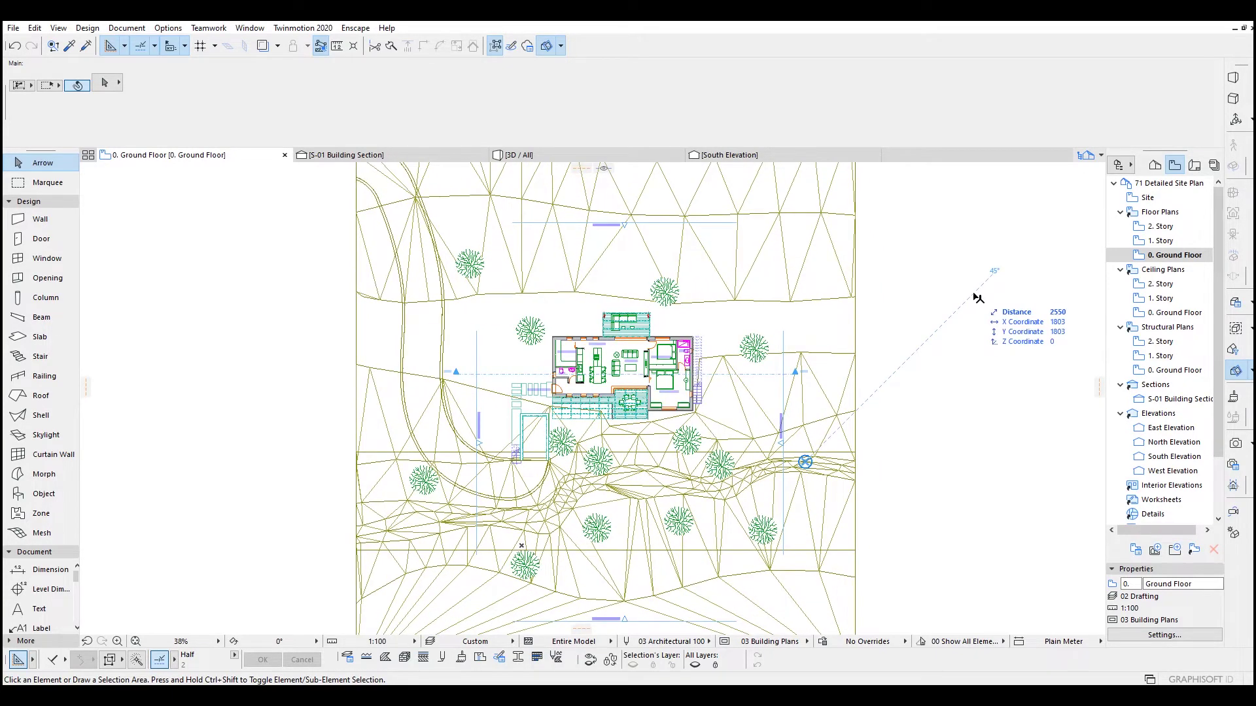
pyautogui.moveTo(904, 307); pyautogui.dragTo(925, 285, button='middle')
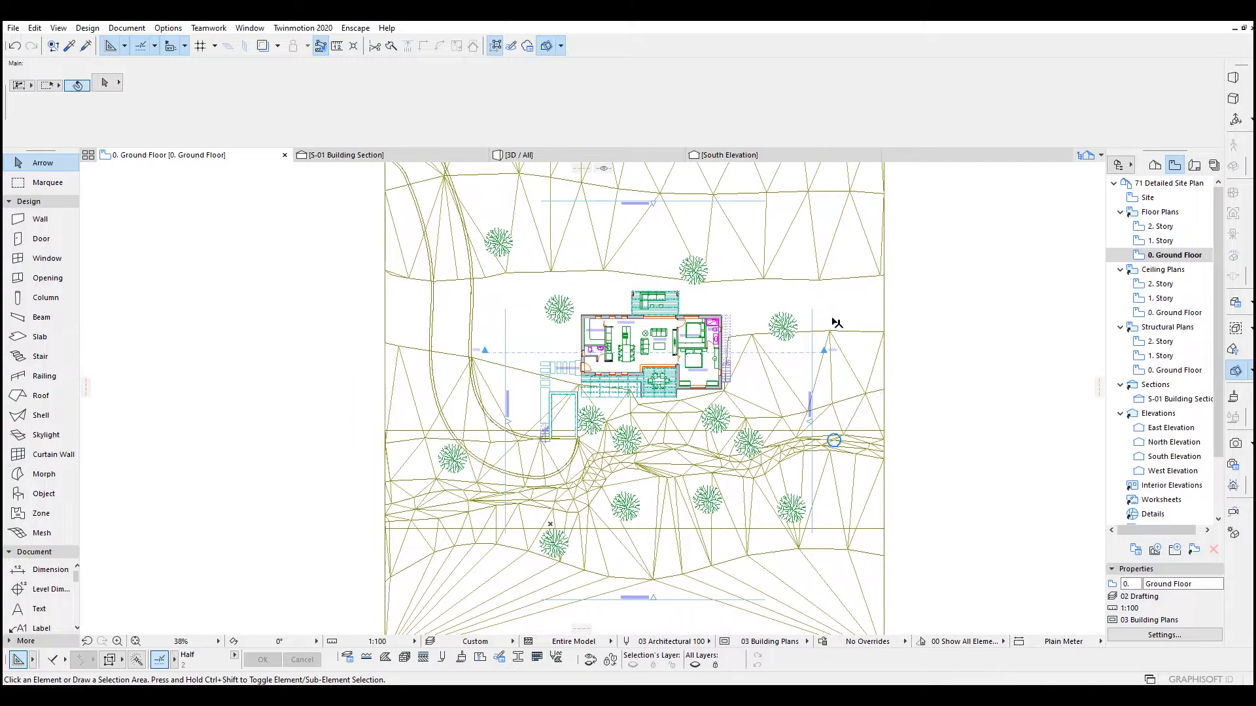
pyautogui.moveTo(554, 299); pyautogui.dragTo(575, 322, button='middle')
pyautogui.moveTo(937, 269); pyautogui.dragTo(855, 210, button='middle')
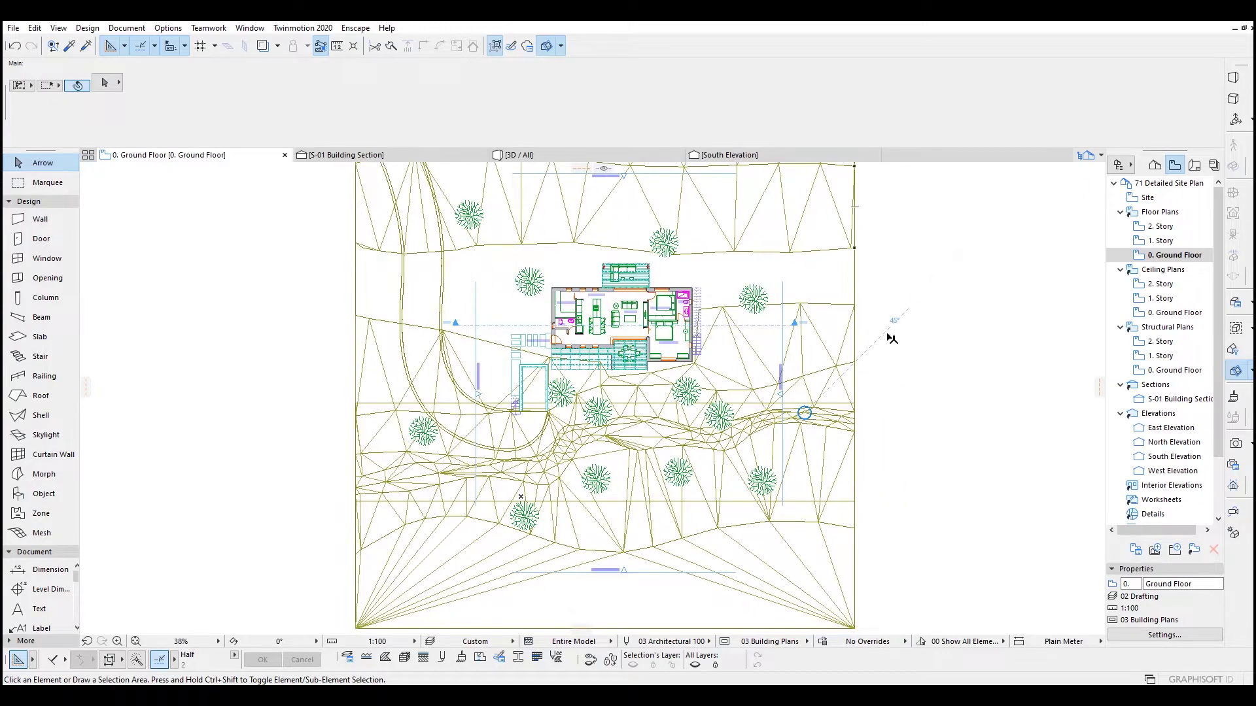
pyautogui.moveTo(897, 269); pyautogui.dragTo(898, 378, button='middle')
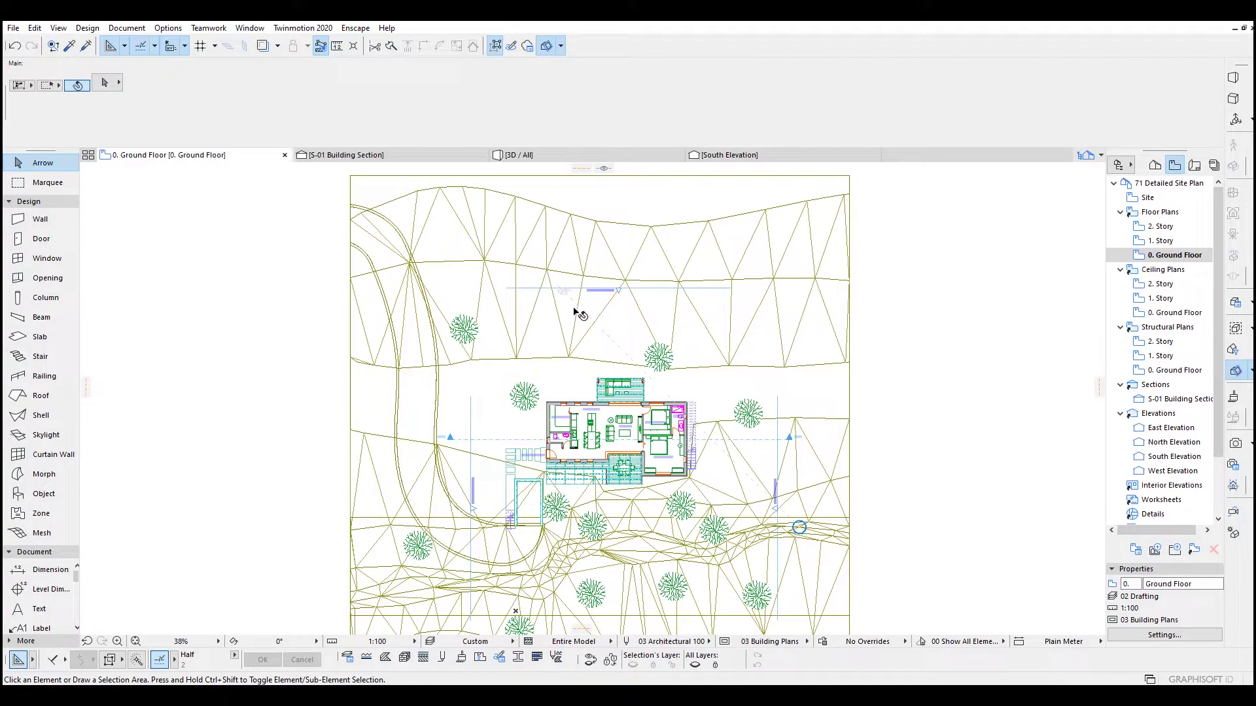
pyautogui.moveTo(499, 316); pyautogui.dragTo(529, 308, button='middle')
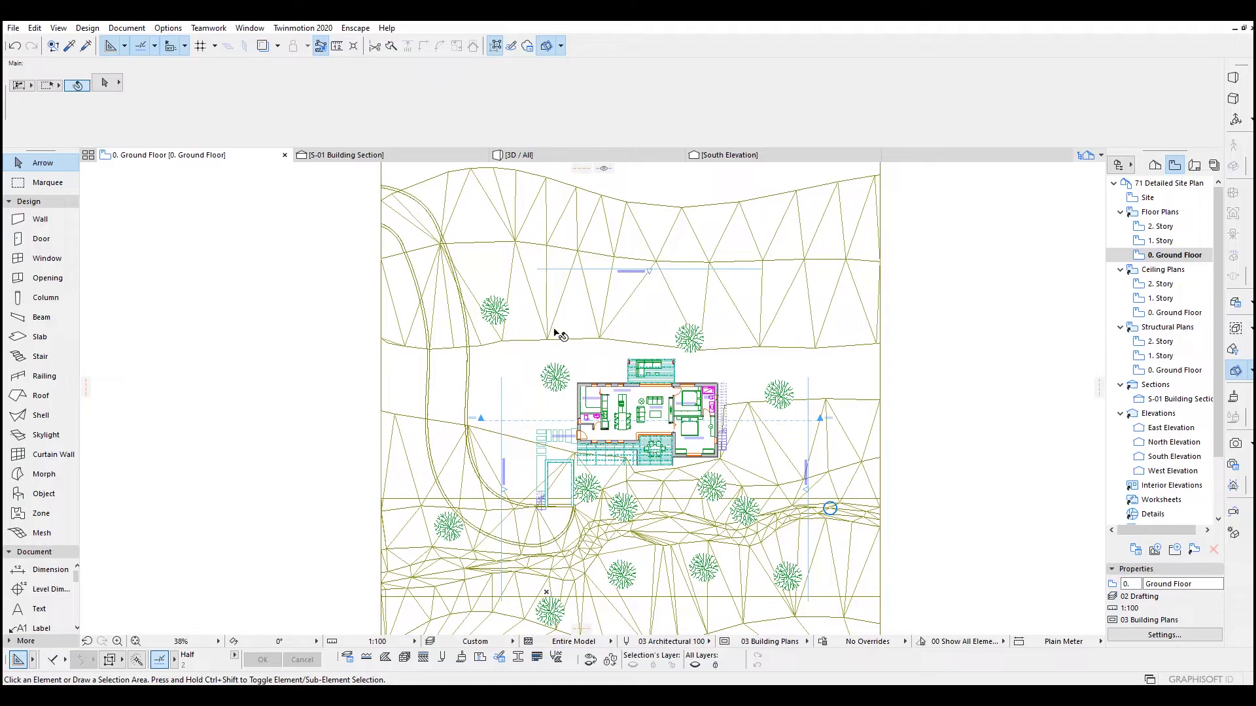
pyautogui.scroll(1, 654, 327)
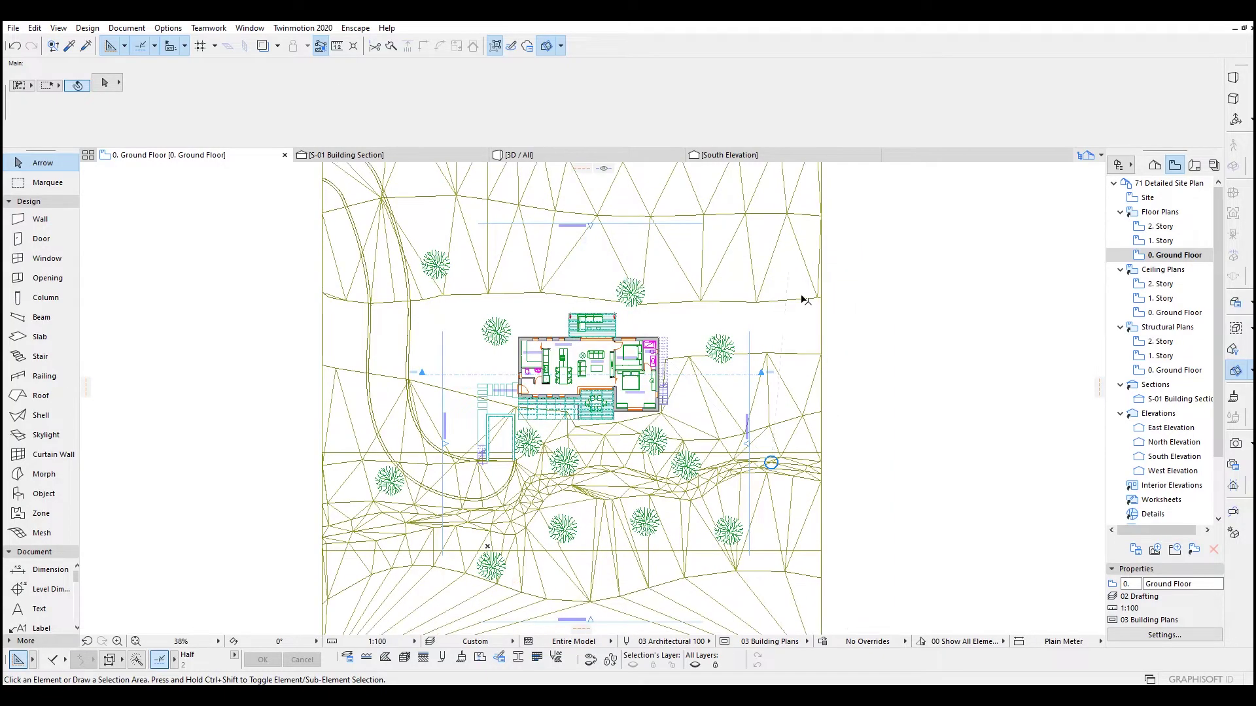
pyautogui.scroll(-2, 804, 305)
pyautogui.moveTo(810, 330); pyautogui.dragTo(835, 334, button='middle')
pyautogui.scroll(-1, 834, 334)
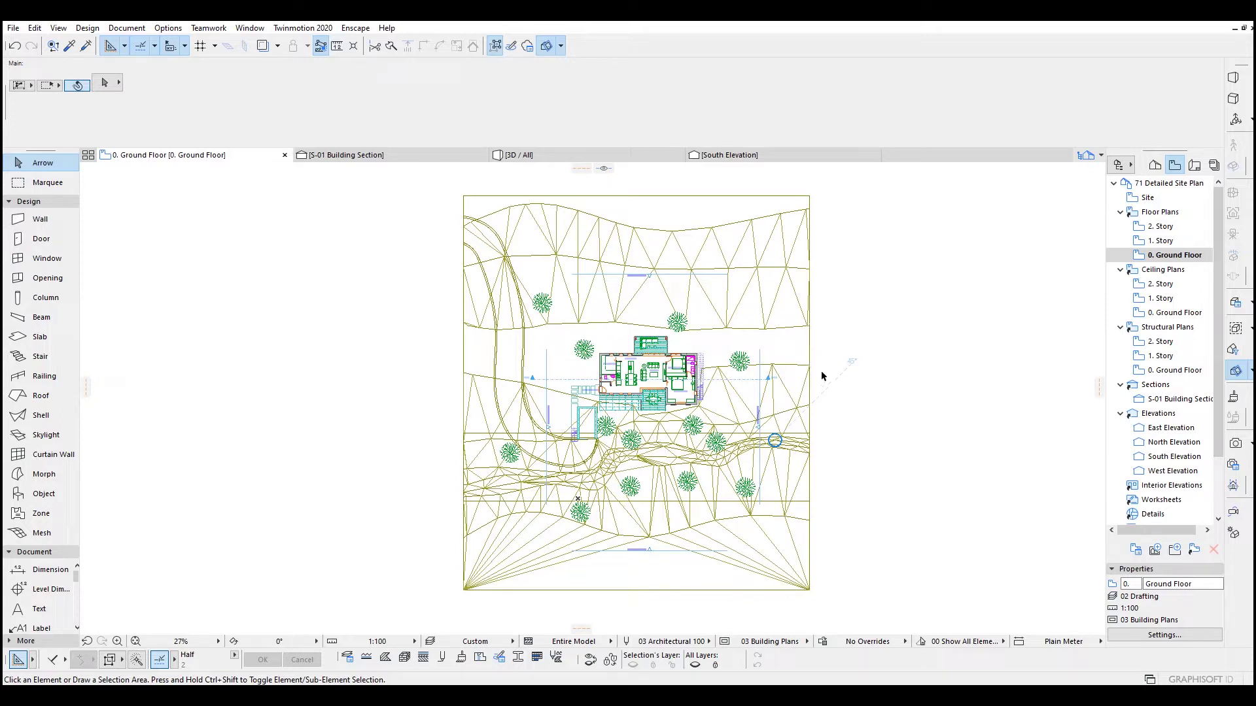
pyautogui.moveTo(783, 377); pyautogui.dragTo(775, 348, button='middle')
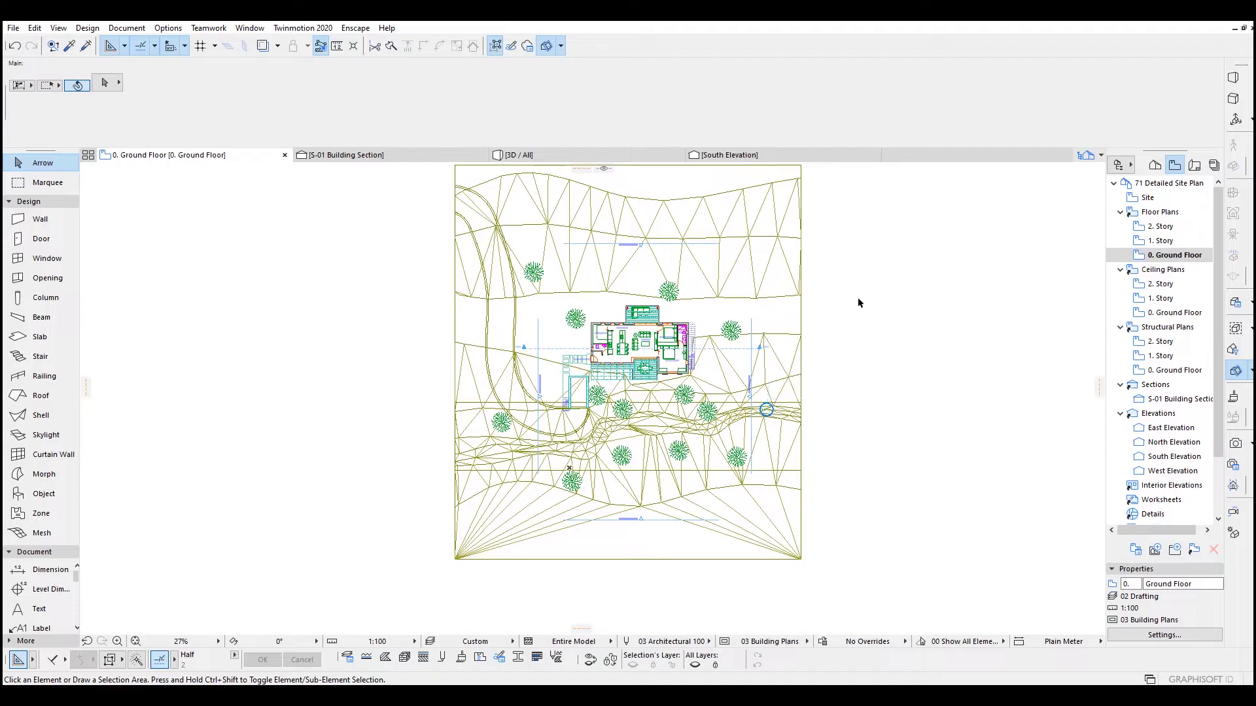
pyautogui.moveTo(912, 254); pyautogui.dragTo(913, 274, button='middle')
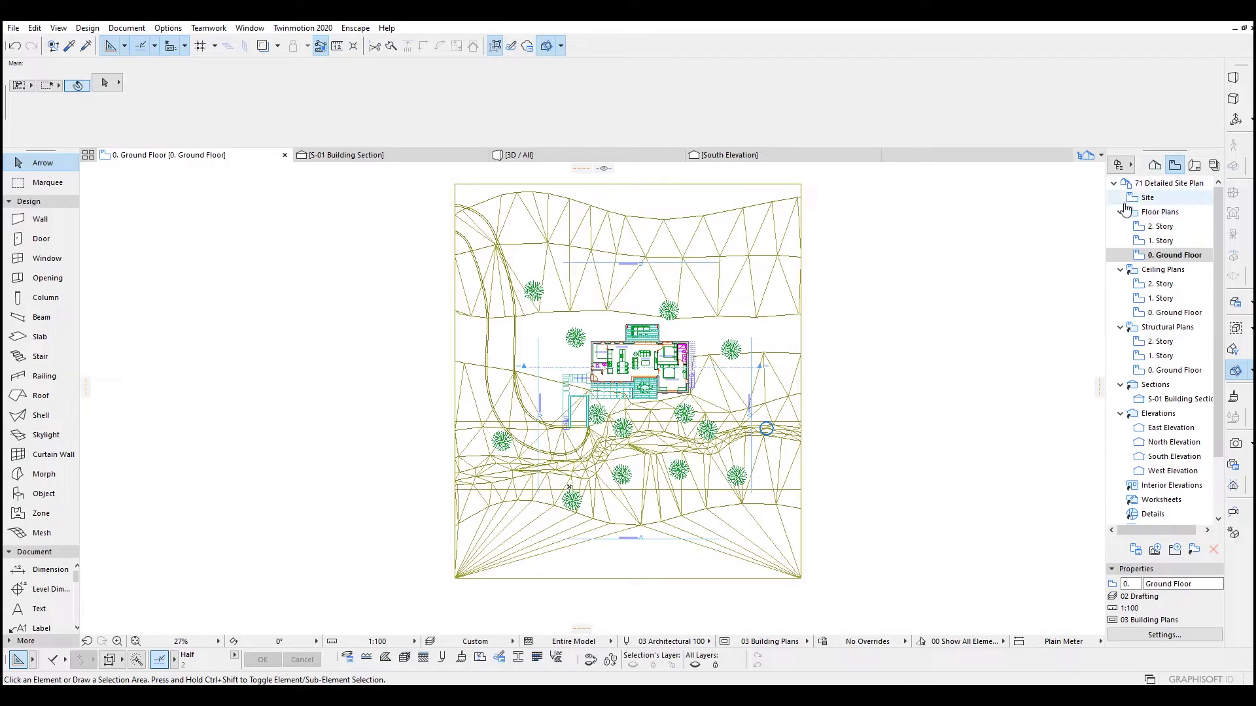
# - Open the Site plan view and examine its terrain, trees, room labels and section and elevation markers
pyautogui.doubleClick(1156, 198)
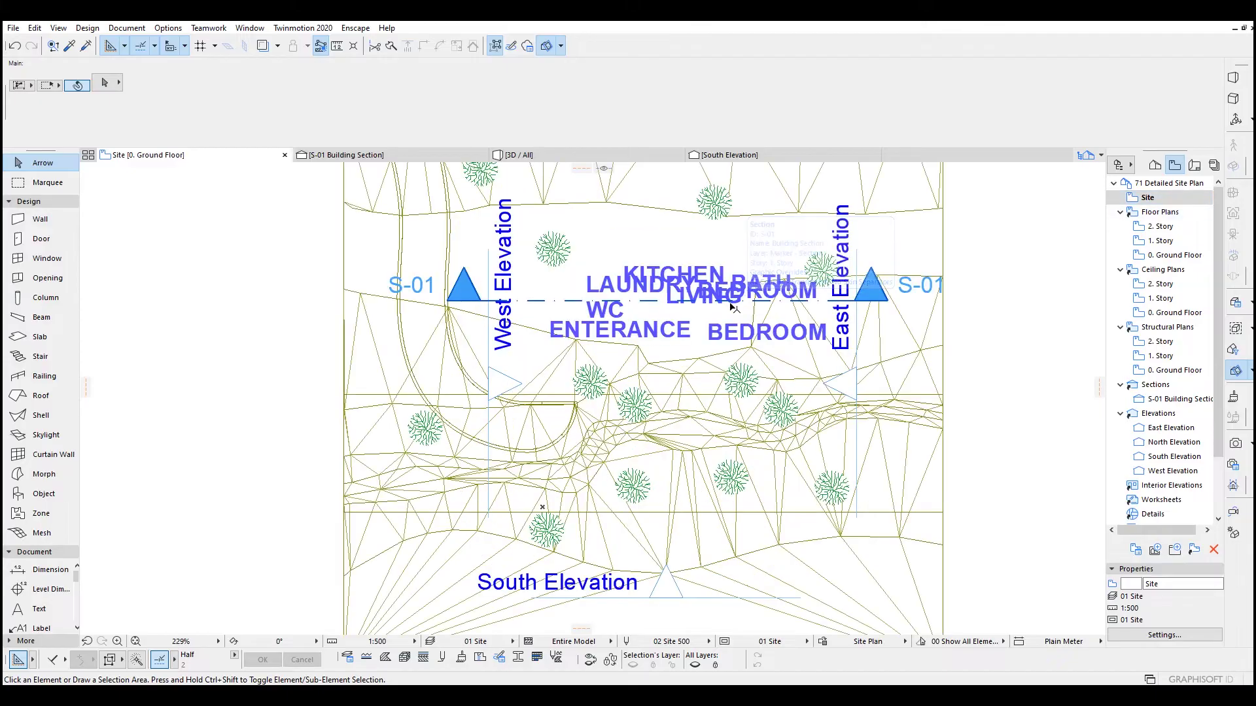
pyautogui.moveTo(658, 327); pyautogui.dragTo(630, 353, button='middle')
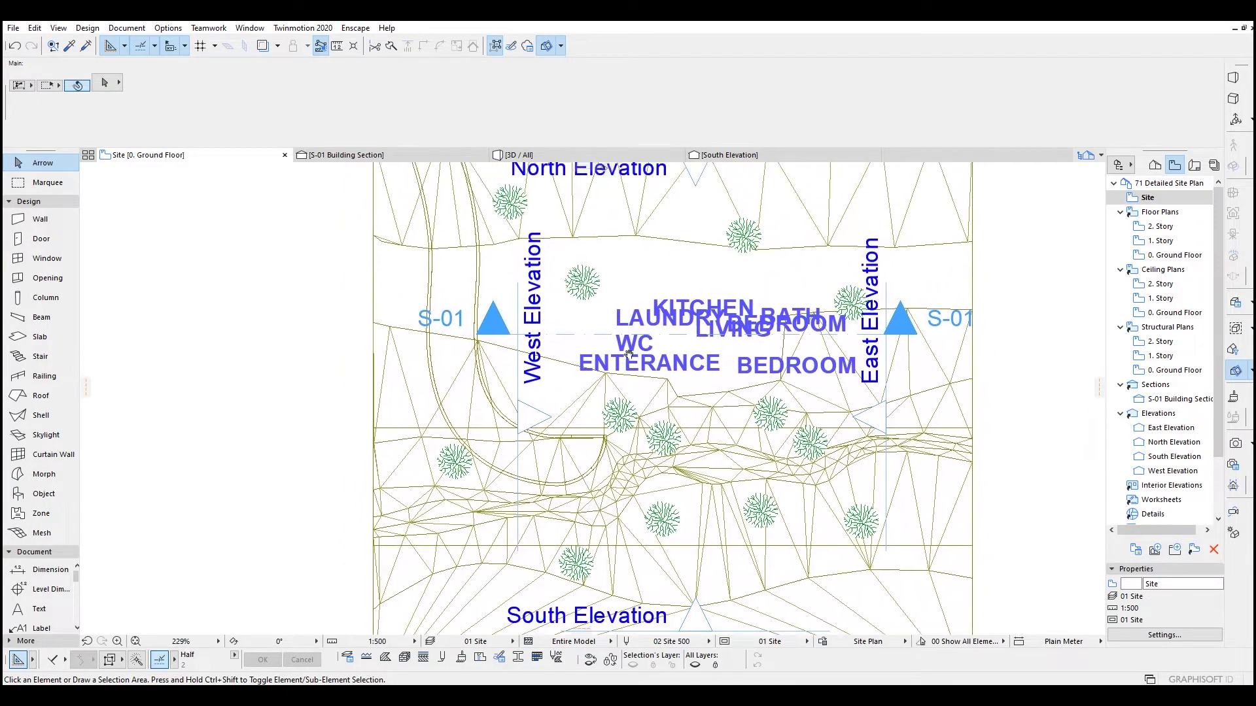
pyautogui.moveTo(628, 277); pyautogui.dragTo(600, 336, button='middle')
pyautogui.moveTo(660, 268); pyautogui.dragTo(623, 229, button='middle')
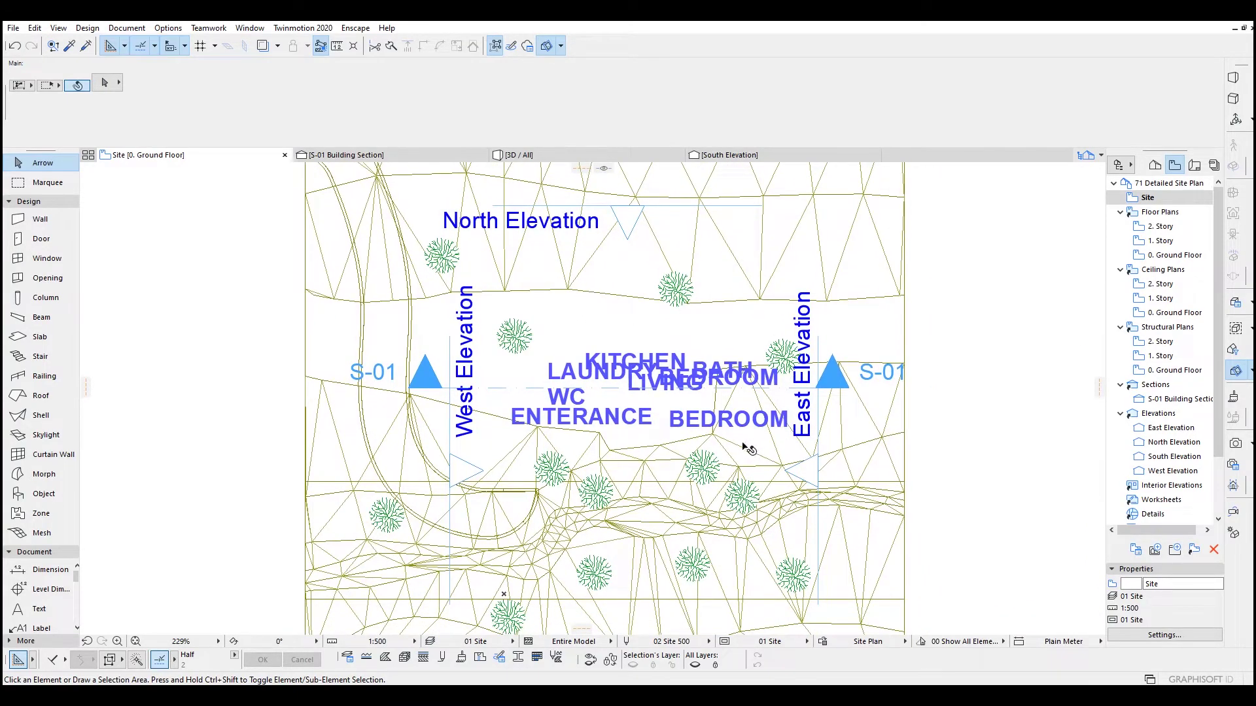
pyautogui.scroll(2, 746, 449)
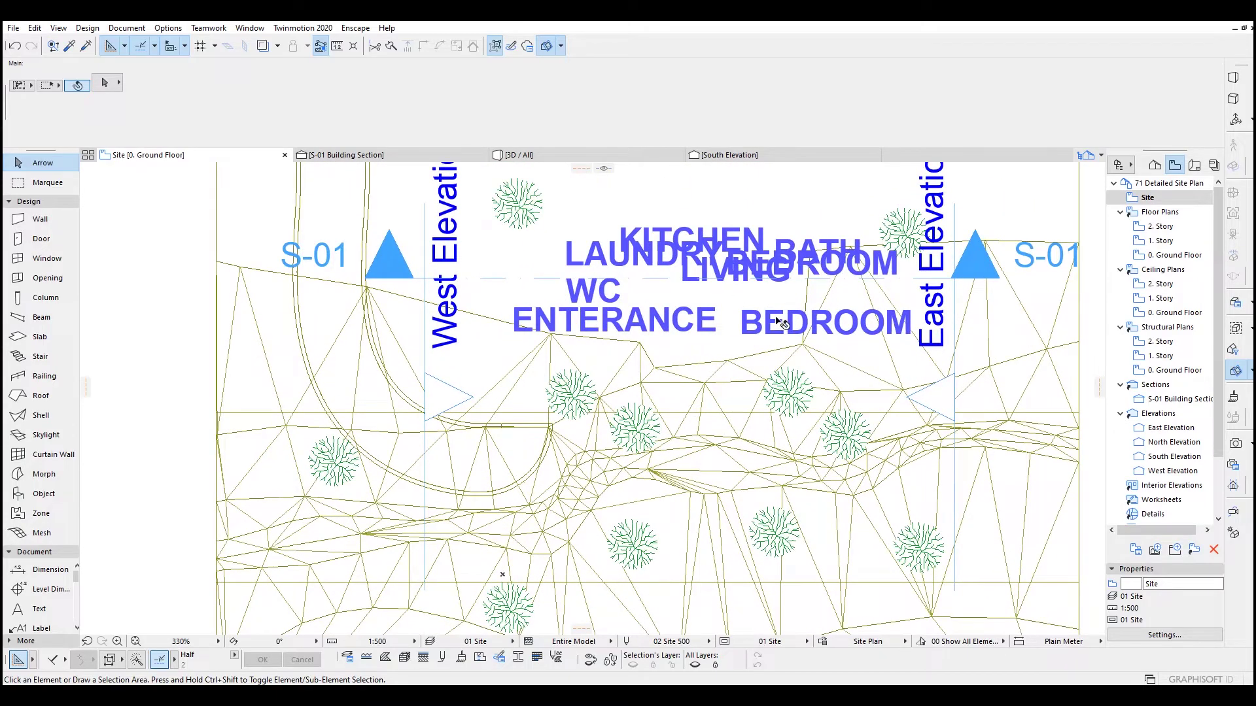
pyautogui.moveTo(779, 323); pyautogui.dragTo(701, 387, button='middle')
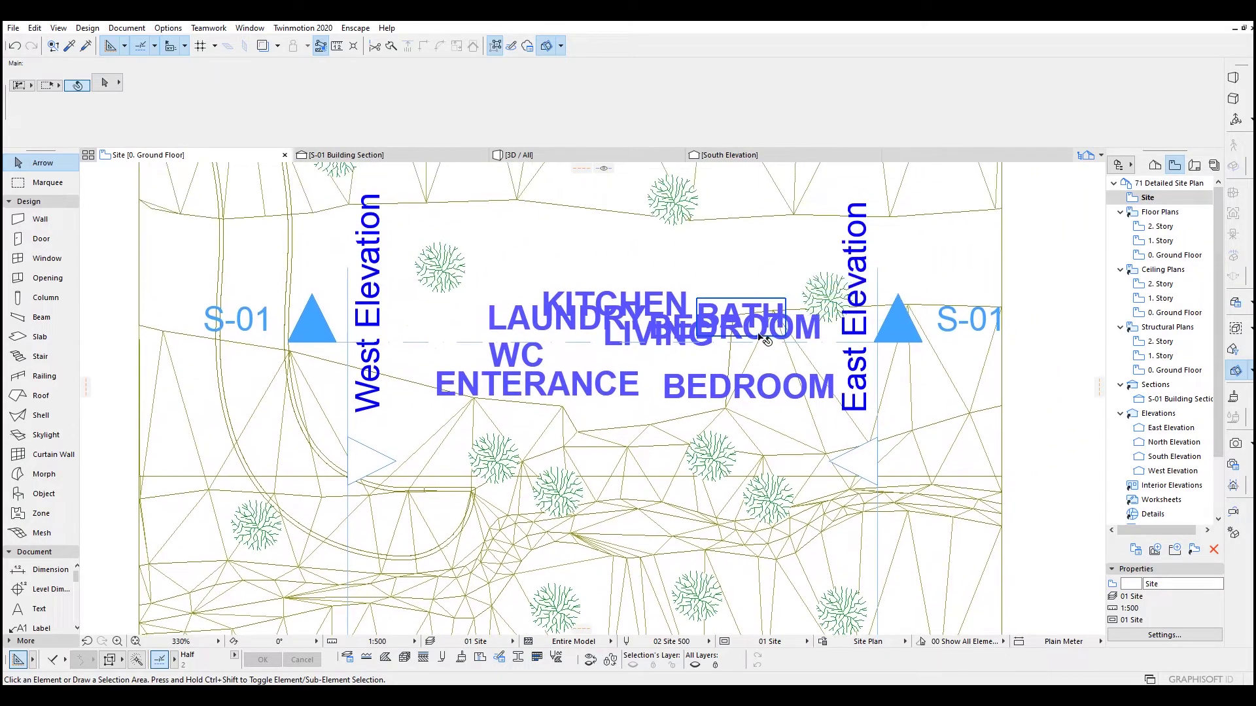
pyautogui.scroll(-5, 765, 340)
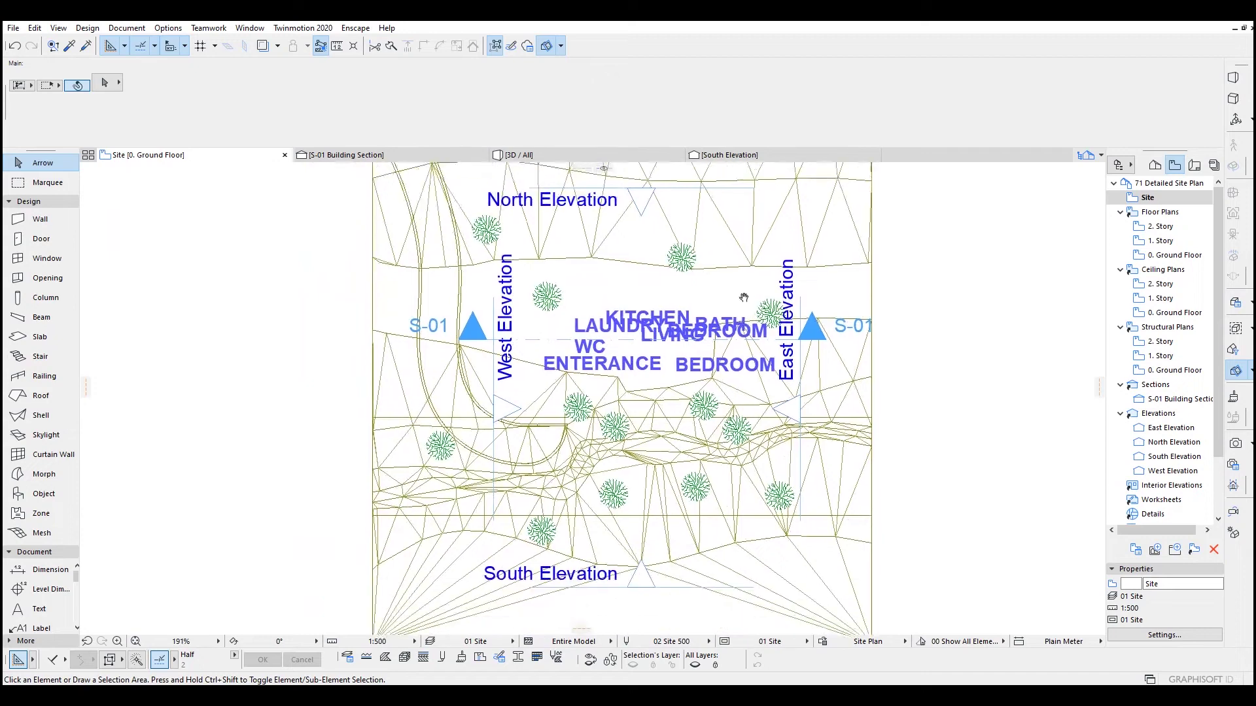
pyautogui.moveTo(743, 298); pyautogui.dragTo(745, 269, button='middle')
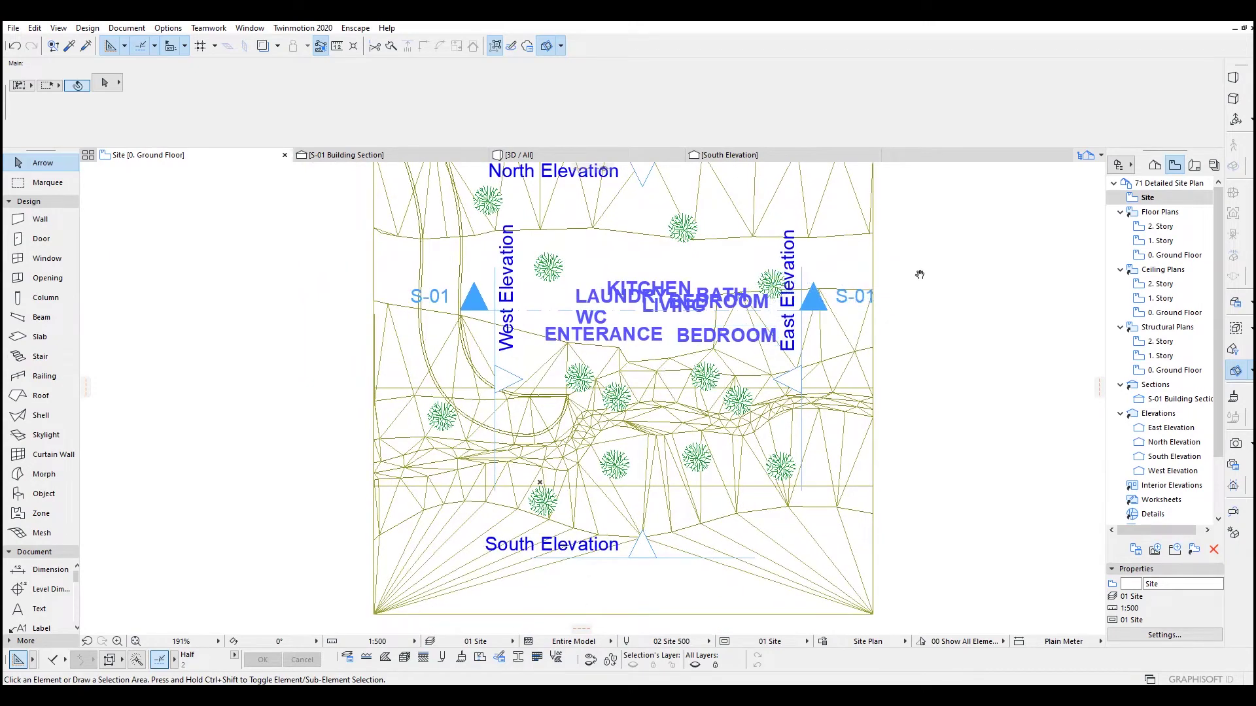
pyautogui.moveTo(919, 274); pyautogui.dragTo(892, 331, button='middle')
pyautogui.scroll(-3, 882, 332)
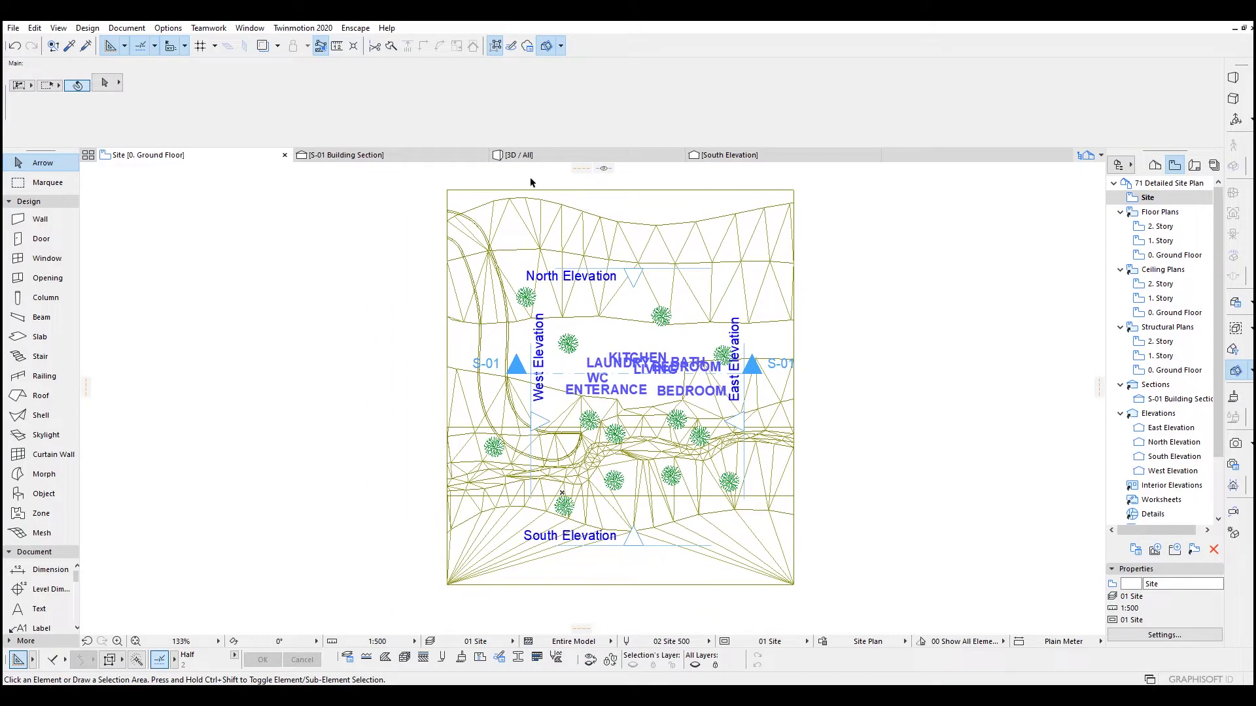
# - Open the 3D view of the complete model and inspect the house, driveway and stream from several sides
pyautogui.click(522, 157)
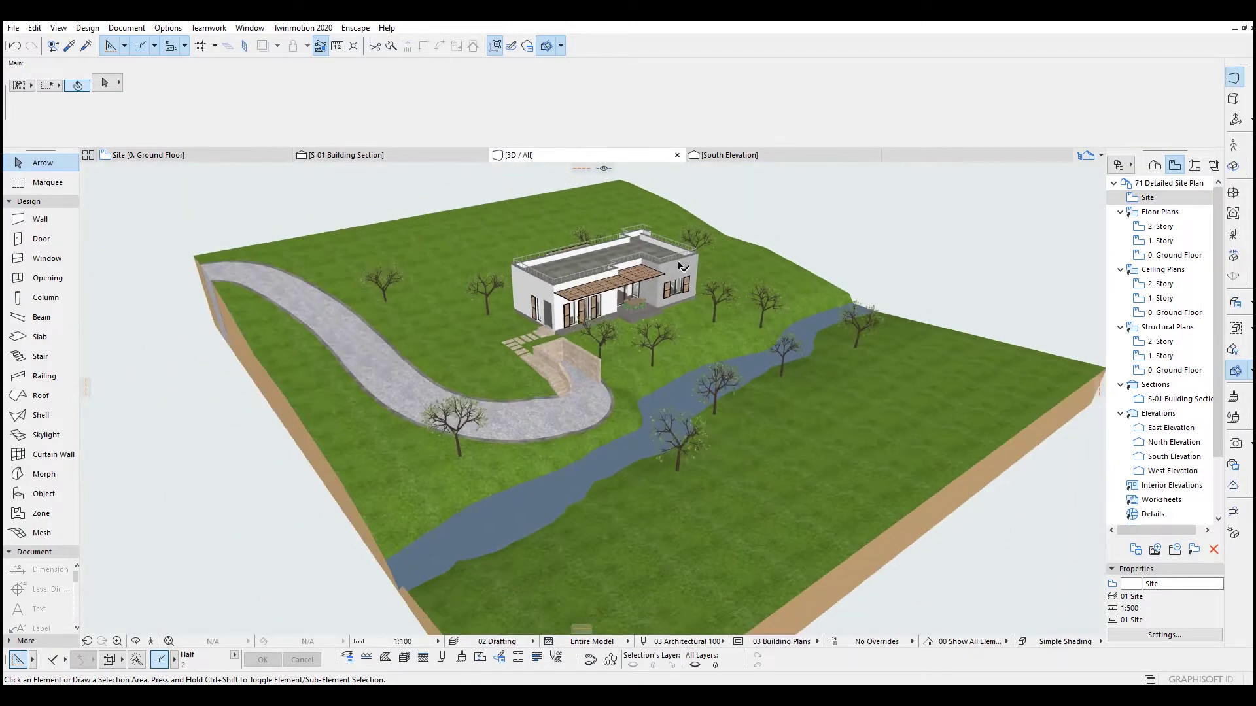
pyautogui.moveTo(798, 281); pyautogui.dragTo(675, 282)
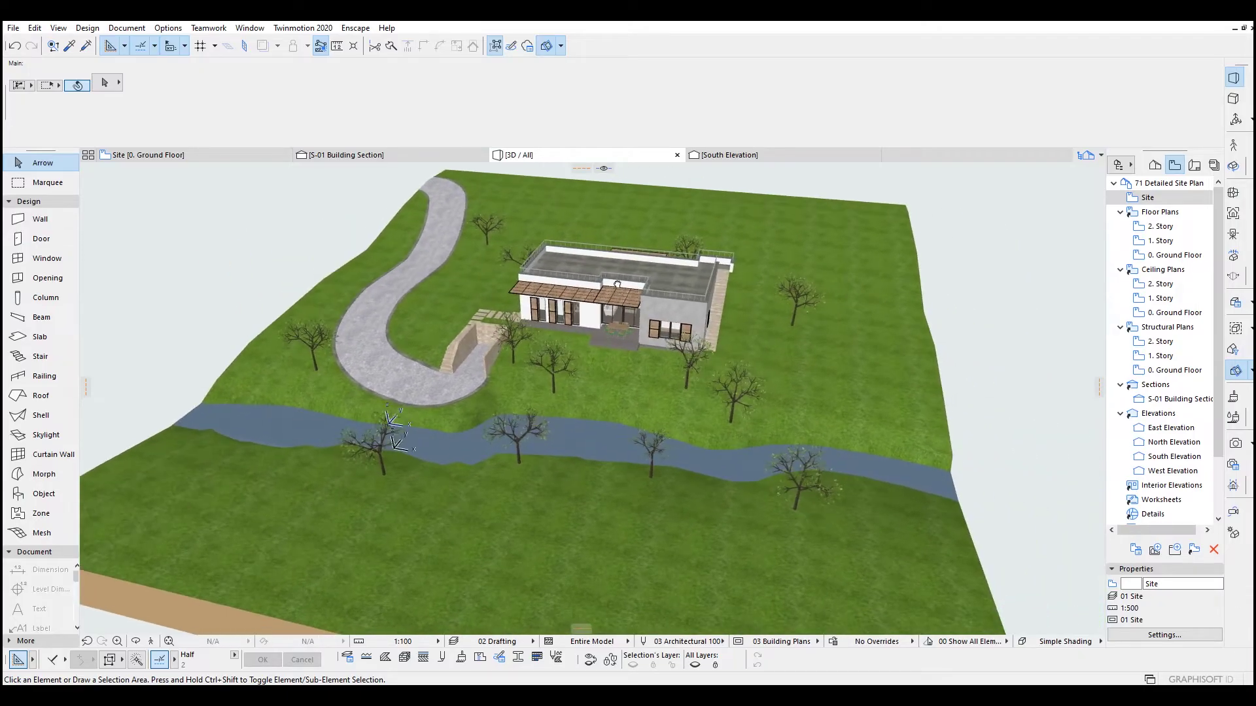
pyautogui.moveTo(754, 311); pyautogui.dragTo(714, 313)
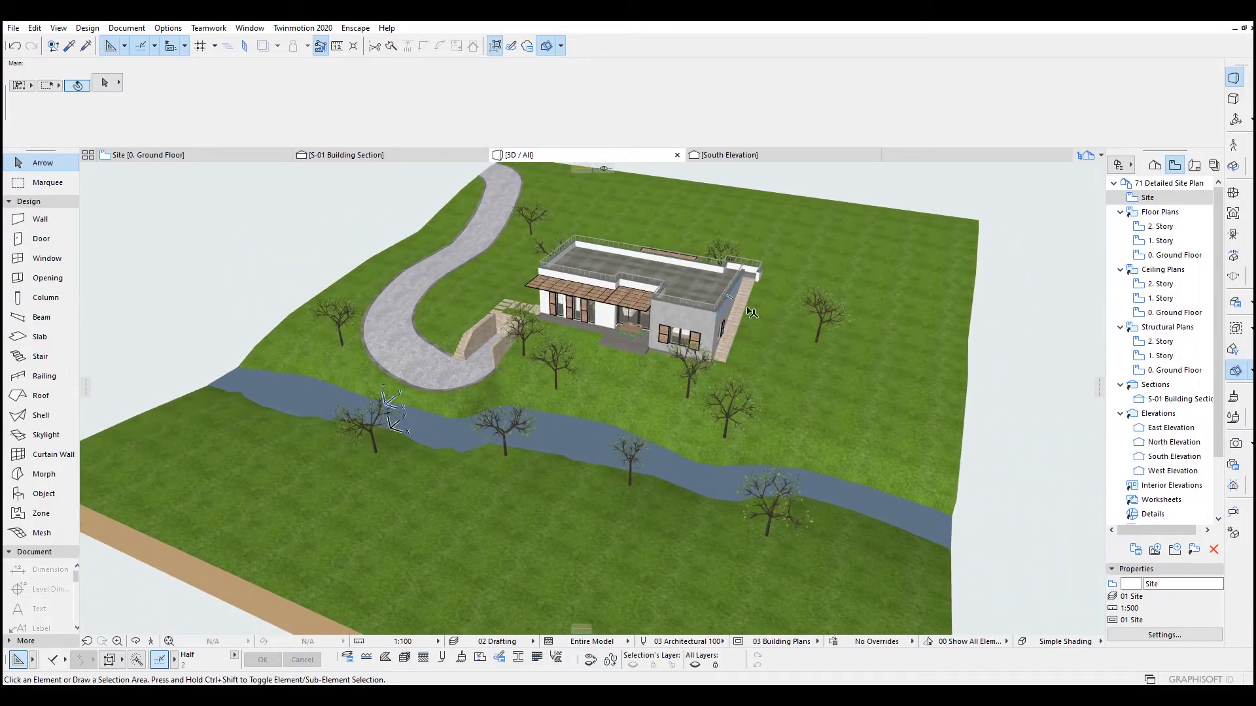
pyautogui.moveTo(818, 322); pyautogui.dragTo(416, 324)
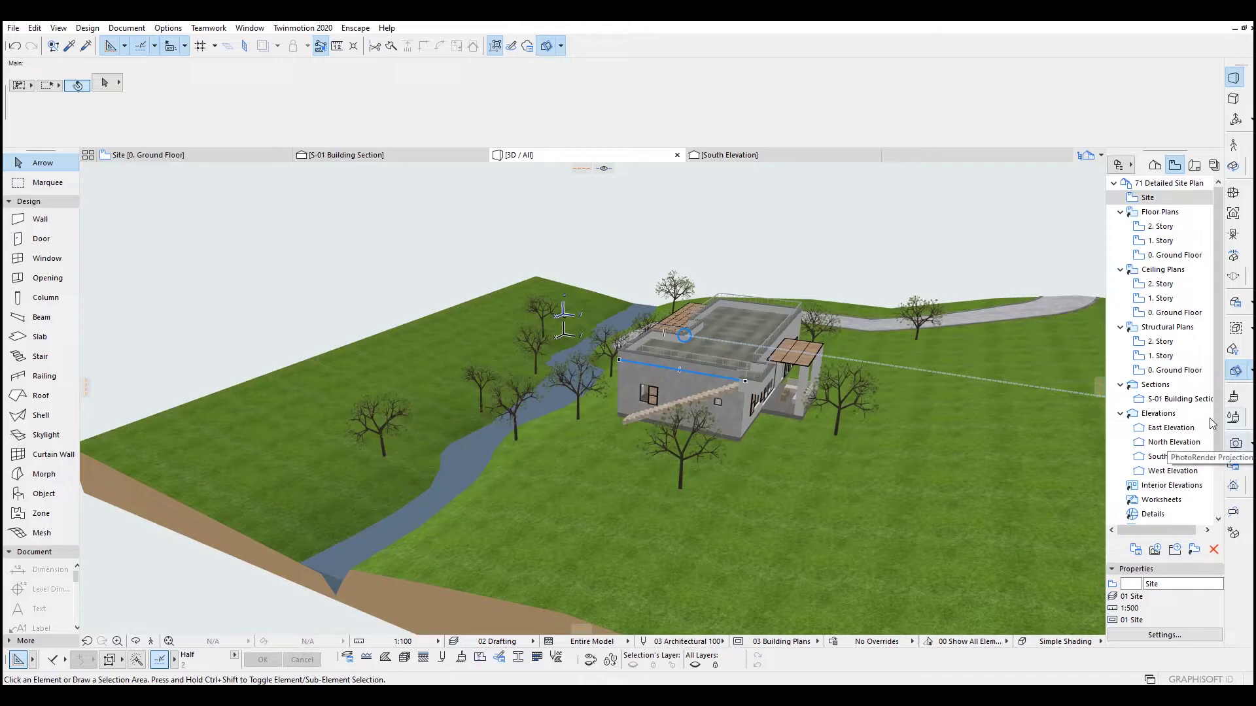
pyautogui.rightClick(685, 45)
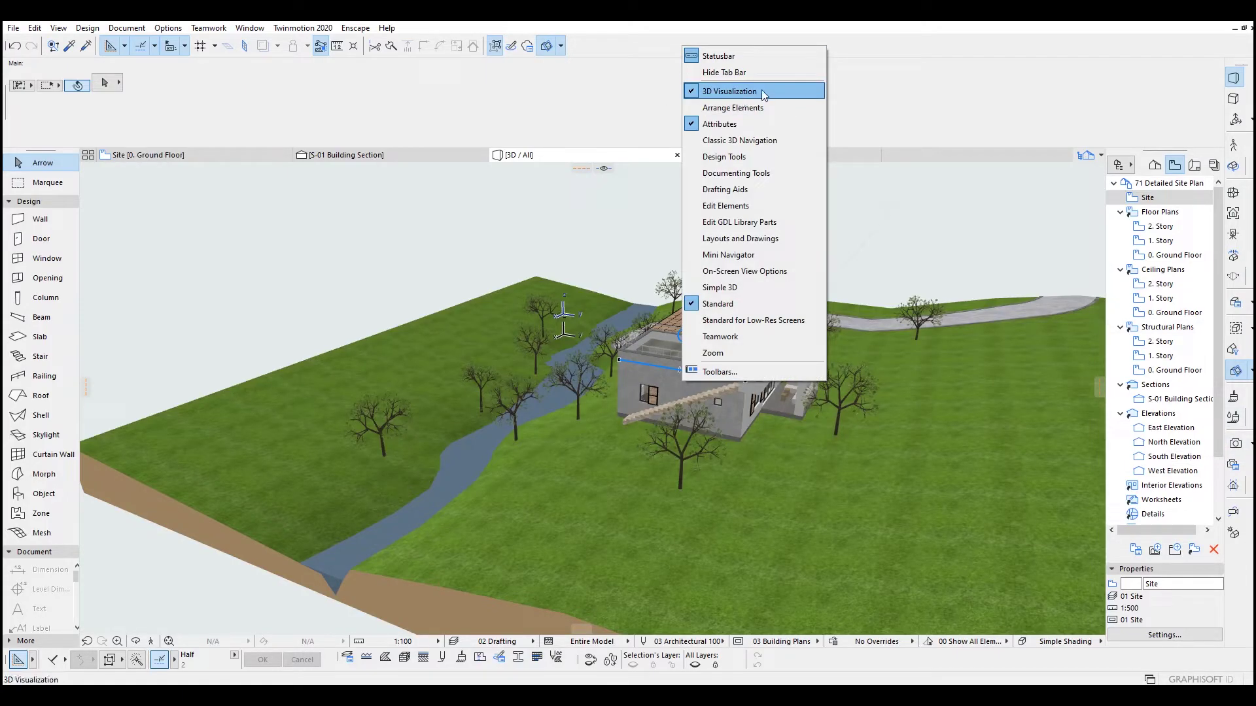
pyautogui.click(899, 101)
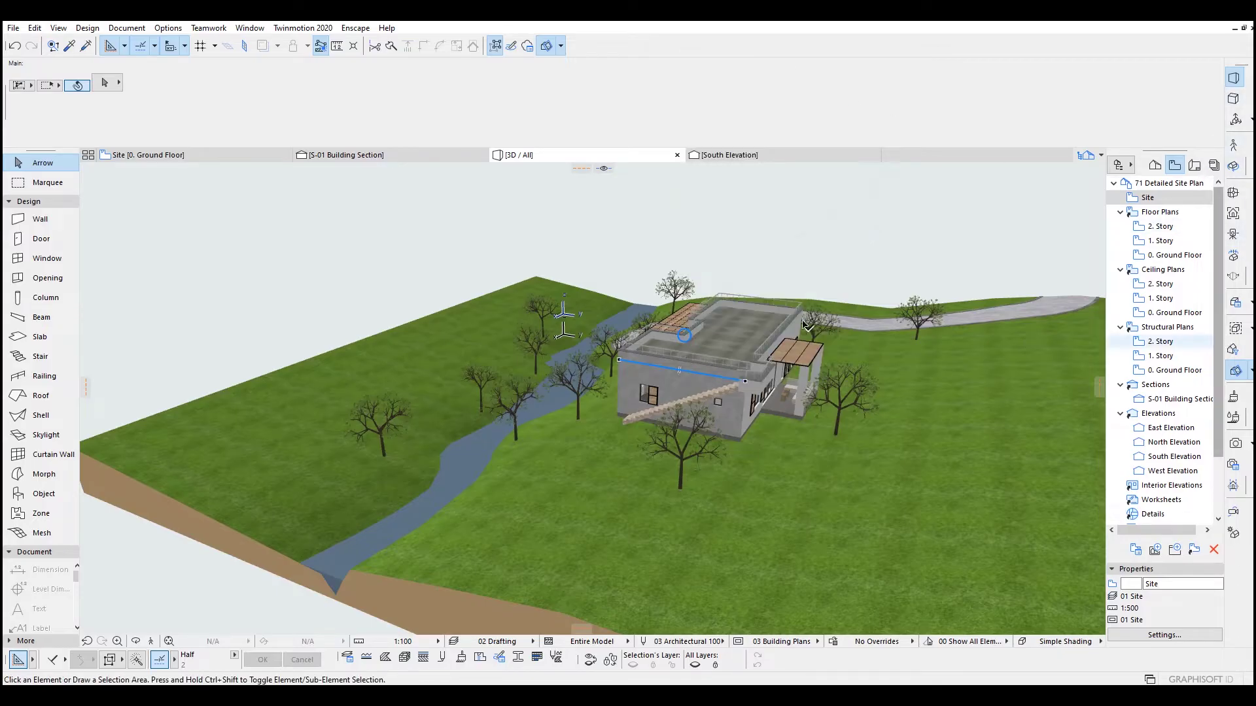
pyautogui.keyDown('shift'); pyautogui.moveTo(806, 325); pyautogui.dragTo(916, 301, button='middle'); pyautogui.keyUp('shift')
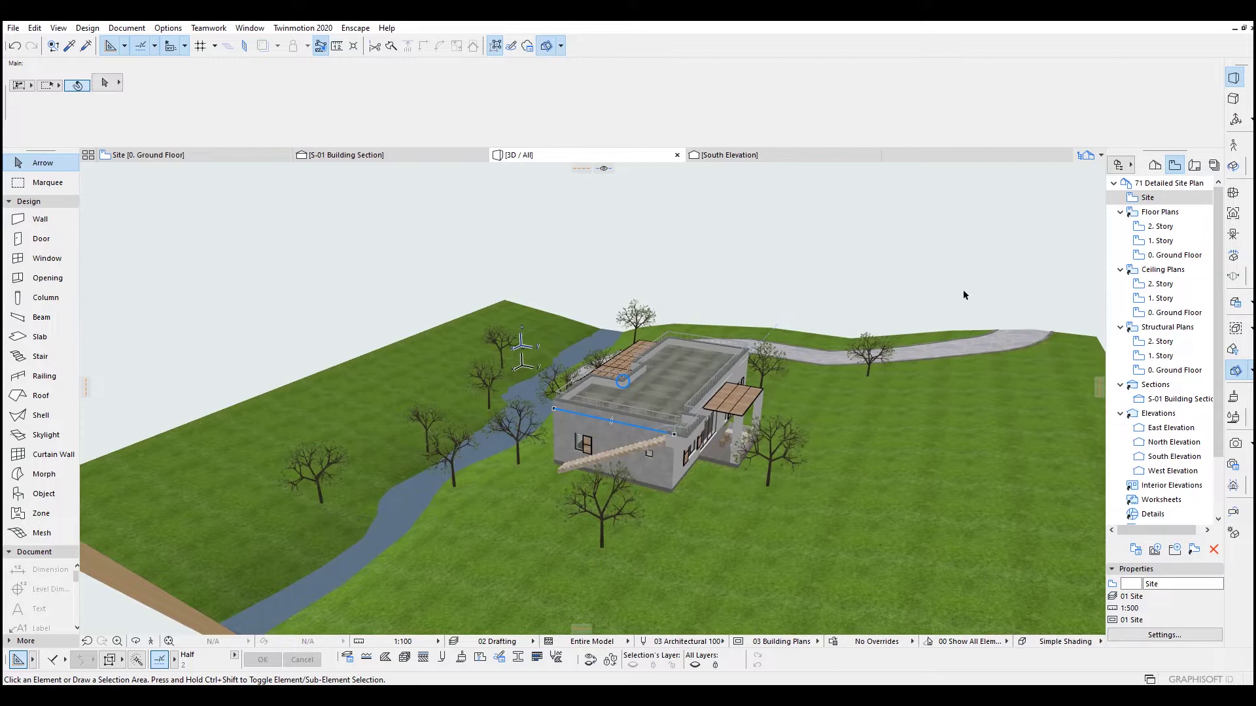
# - Switch the 3D view from perspective to parallel projection and frame the house from above
pyautogui.click(1235, 99)
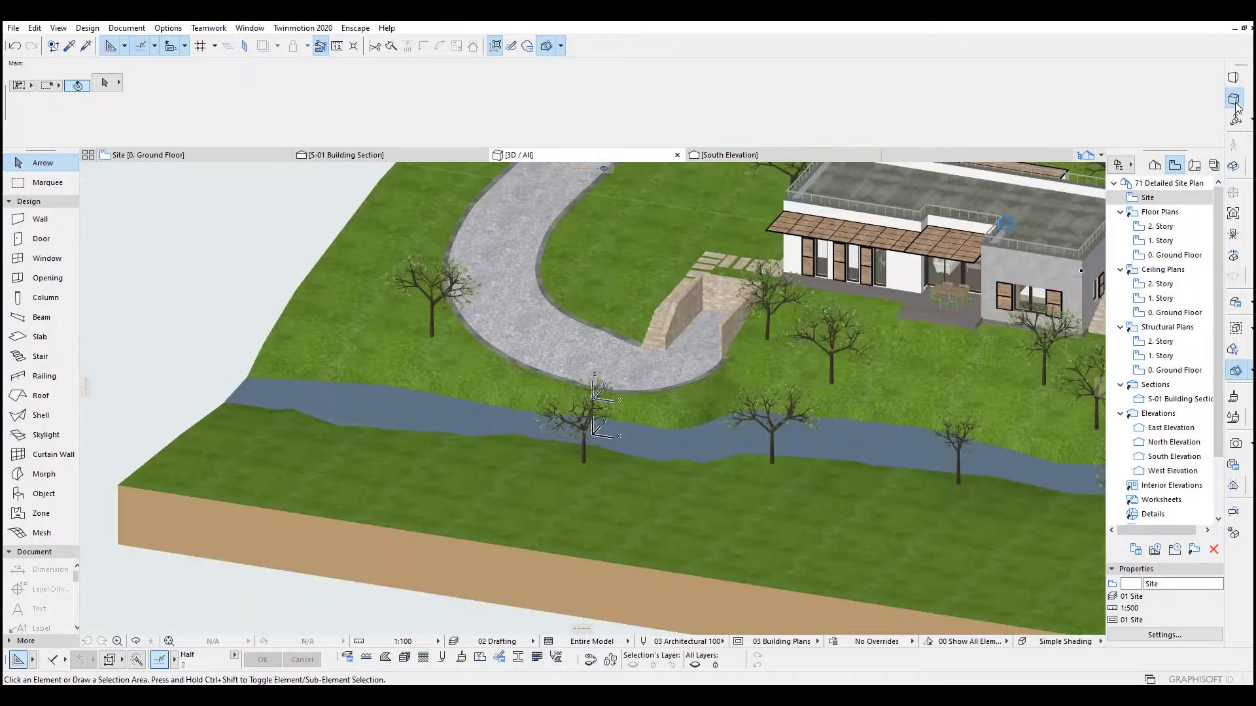
pyautogui.scroll(-5, 811, 242)
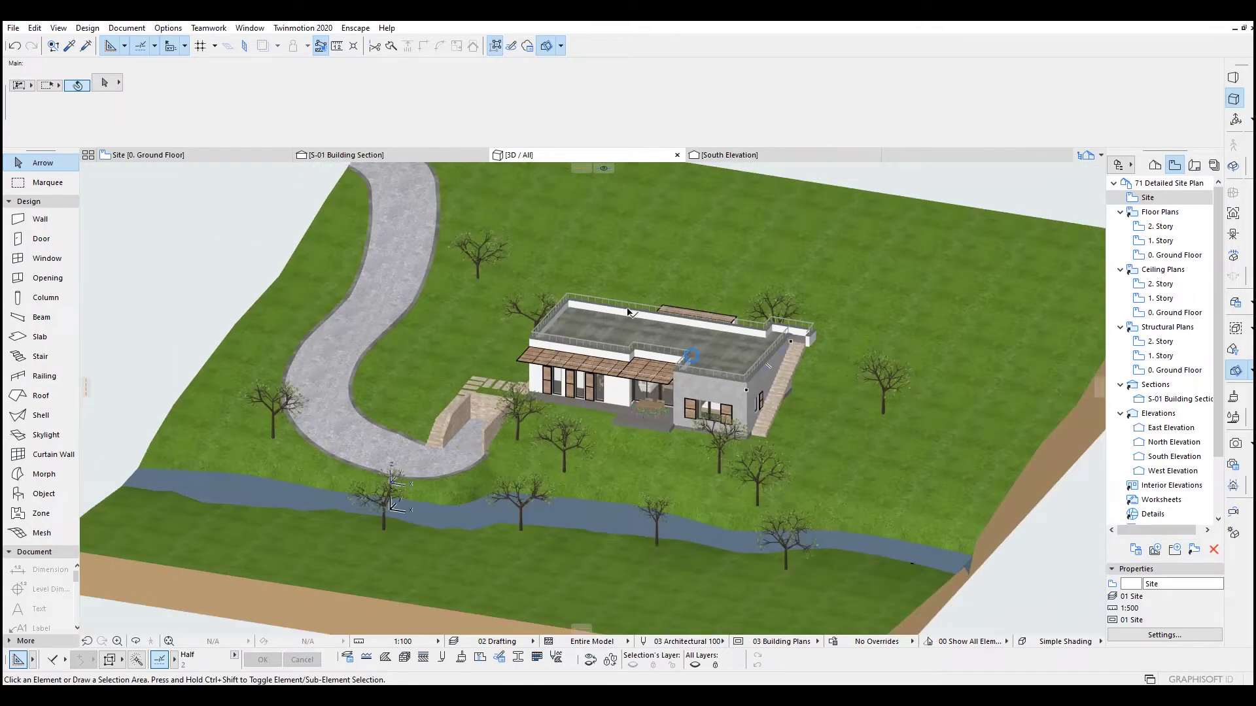
pyautogui.keyDown('shift'); pyautogui.moveTo(641, 329); pyautogui.dragTo(547, 352, button='middle'); pyautogui.keyUp('shift')
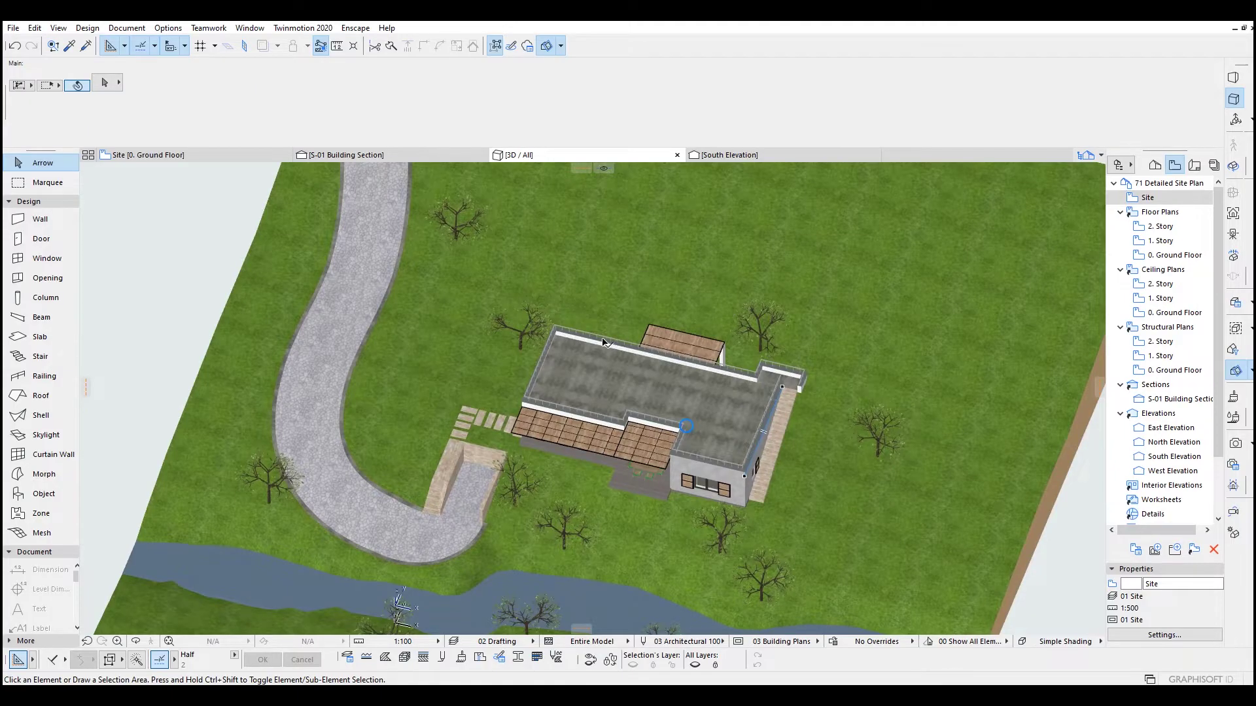
pyautogui.scroll(1, 607, 347)
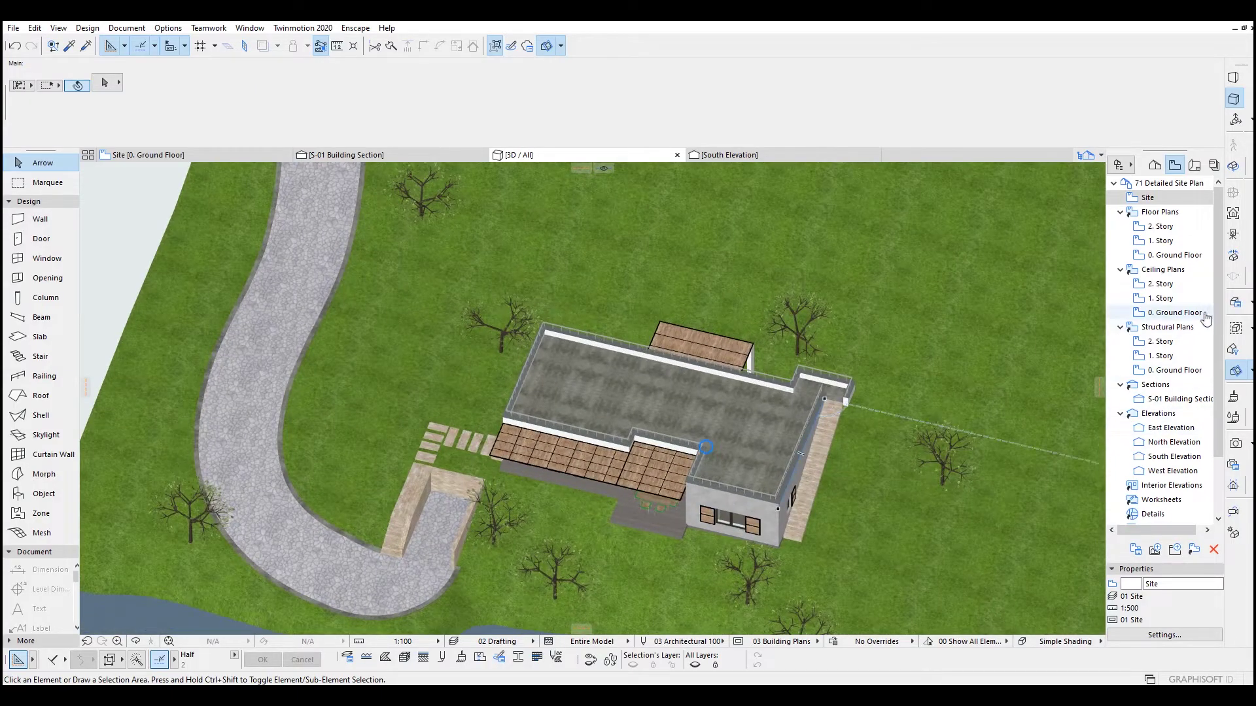
# - Align the 3D view perpendicular to the house's flat roof surface and frame the surrounding site in this top view
pyautogui.click(1234, 215)
pyautogui.click(633, 351)
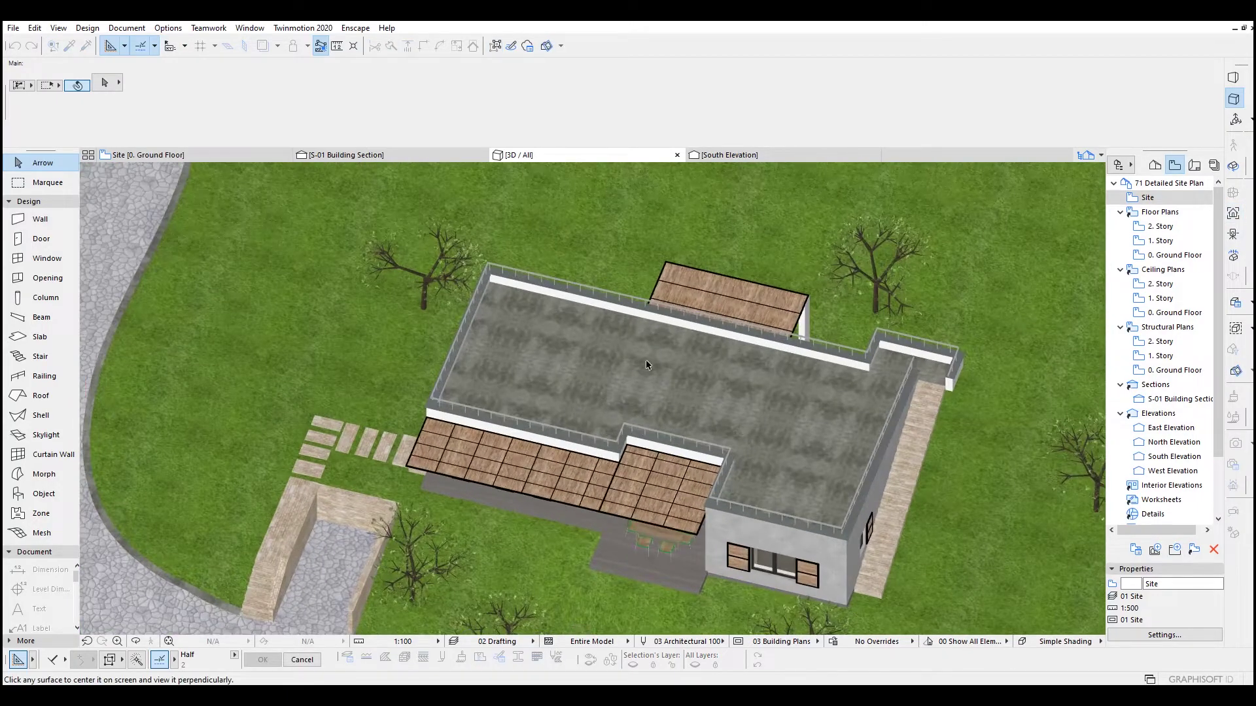
pyautogui.moveTo(570, 367); pyautogui.dragTo(654, 366, button='middle')
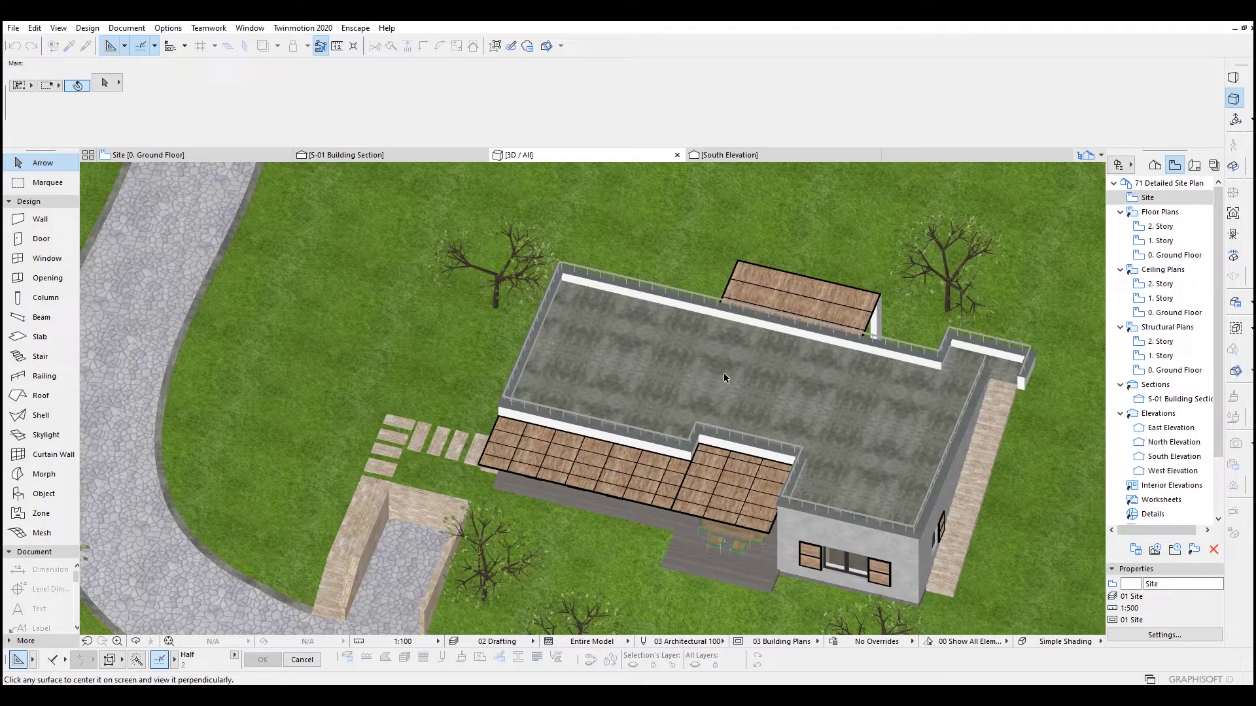
pyautogui.click(698, 374)
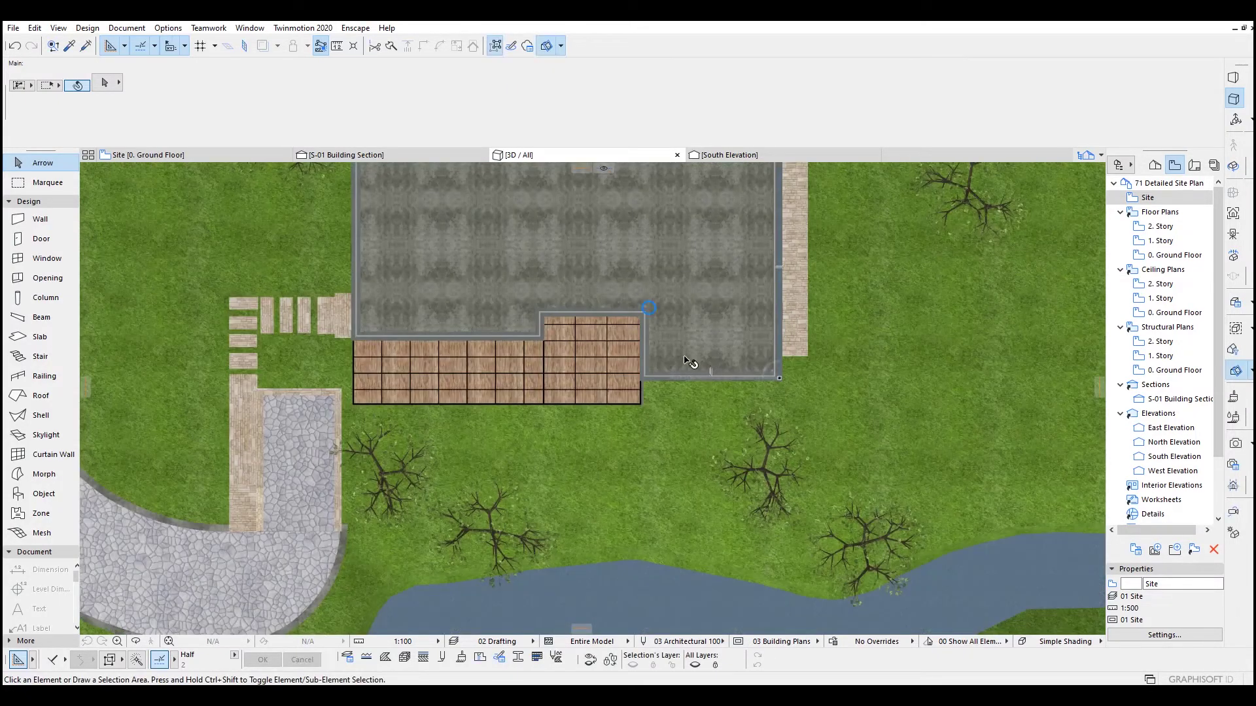
pyautogui.scroll(-5, 690, 363)
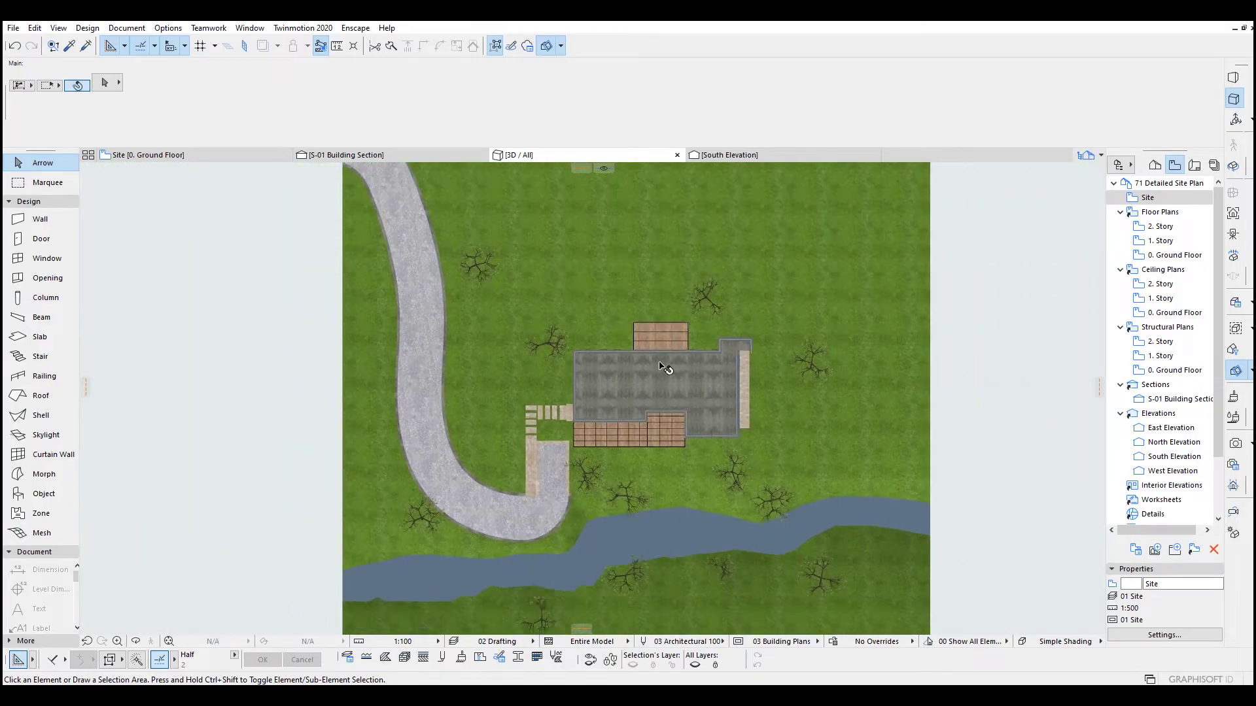
pyautogui.moveTo(659, 370); pyautogui.dragTo(669, 341, button='middle')
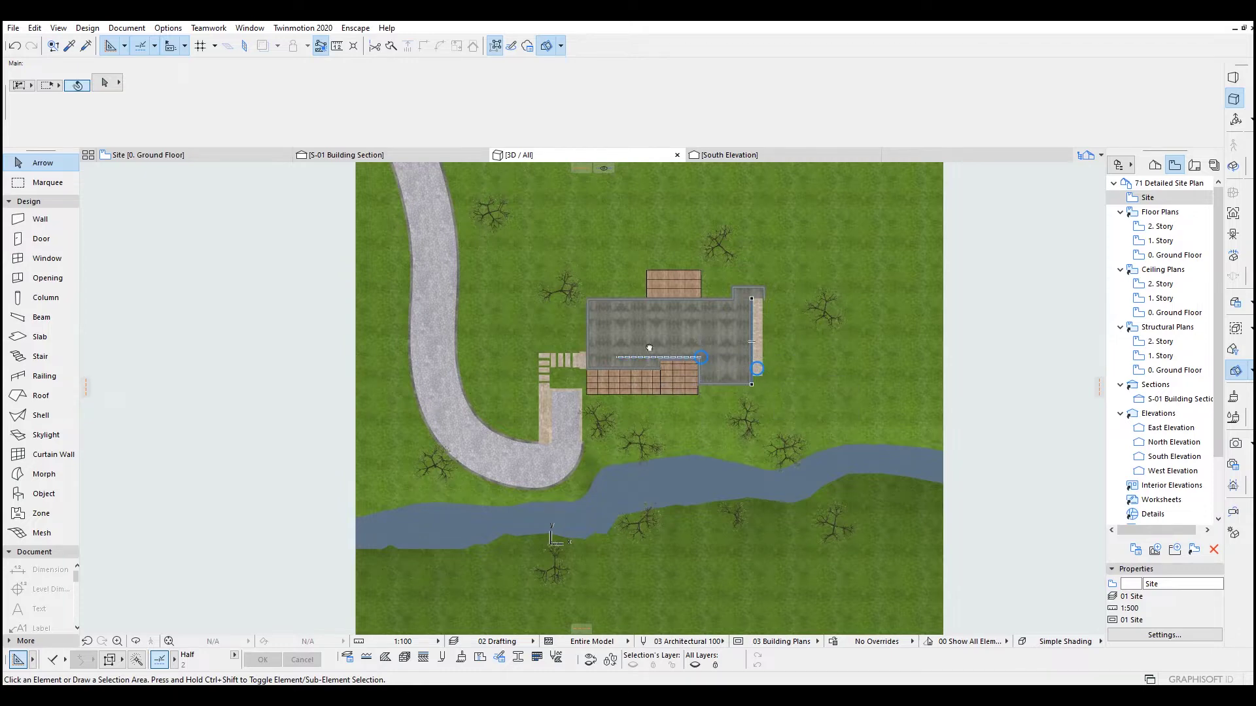
pyautogui.moveTo(652, 359); pyautogui.dragTo(608, 331, button='middle')
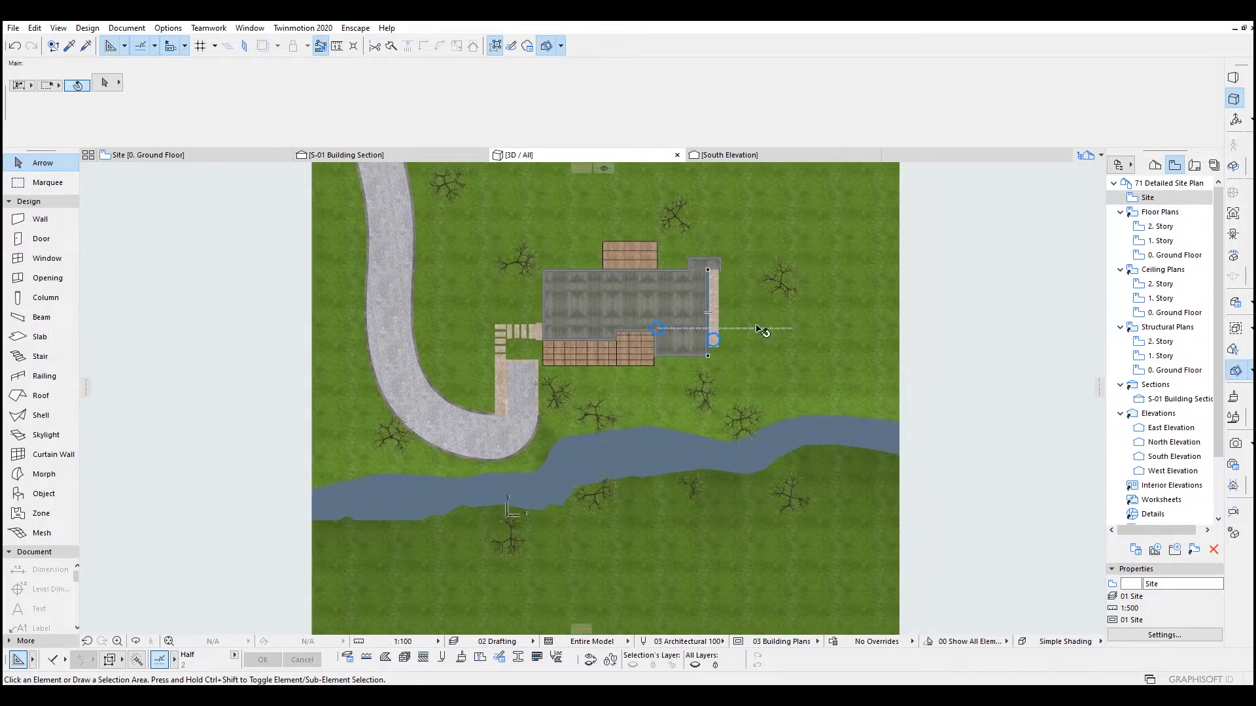
pyautogui.moveTo(720, 334); pyautogui.dragTo(674, 353, button='middle')
pyautogui.scroll(2, 608, 366)
pyautogui.moveTo(517, 349); pyautogui.dragTo(593, 351, button='middle')
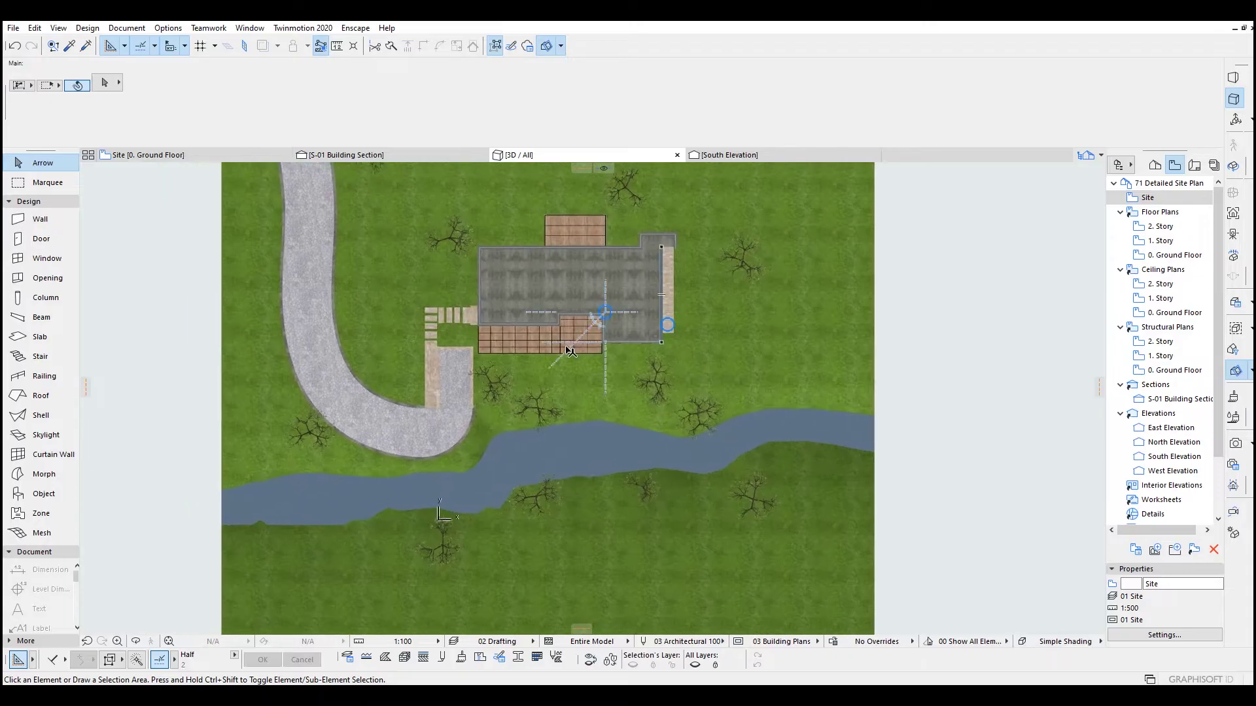
pyautogui.moveTo(452, 295); pyautogui.dragTo(534, 348, button='middle')
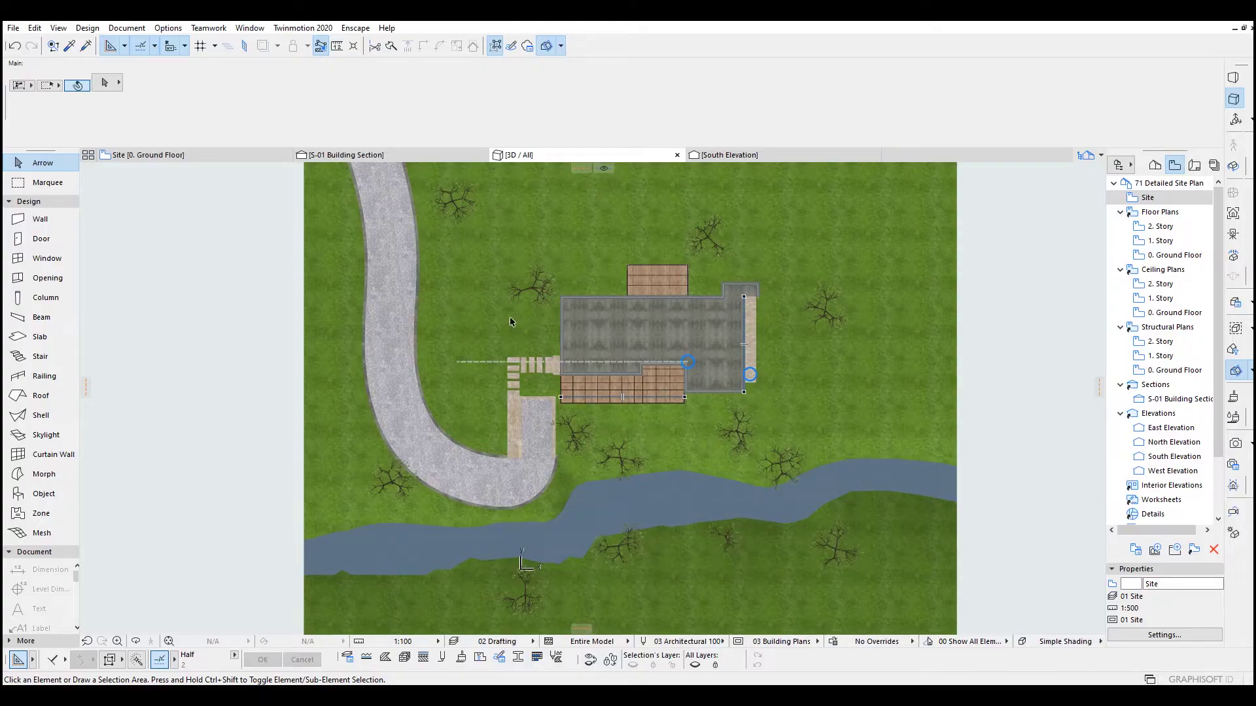
pyautogui.moveTo(900, 411); pyautogui.dragTo(854, 400, button='middle')
pyautogui.click(564, 367)
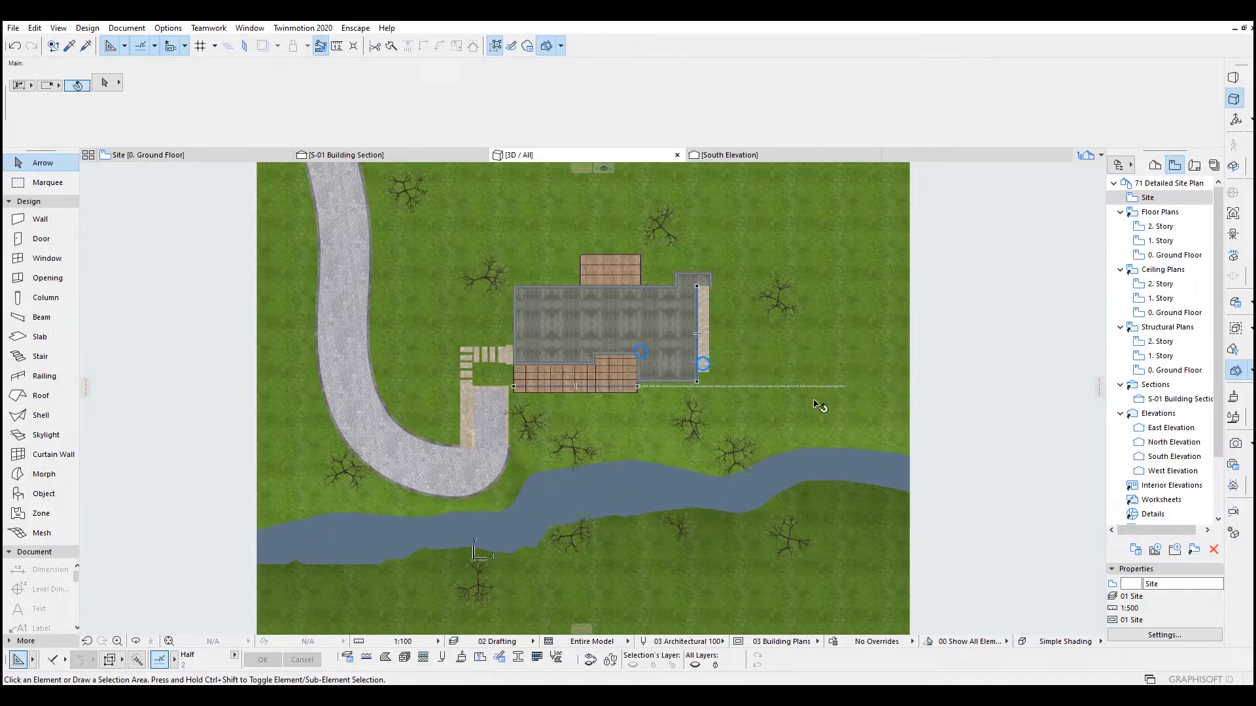
pyautogui.moveTo(816, 410); pyautogui.dragTo(863, 377, button='middle')
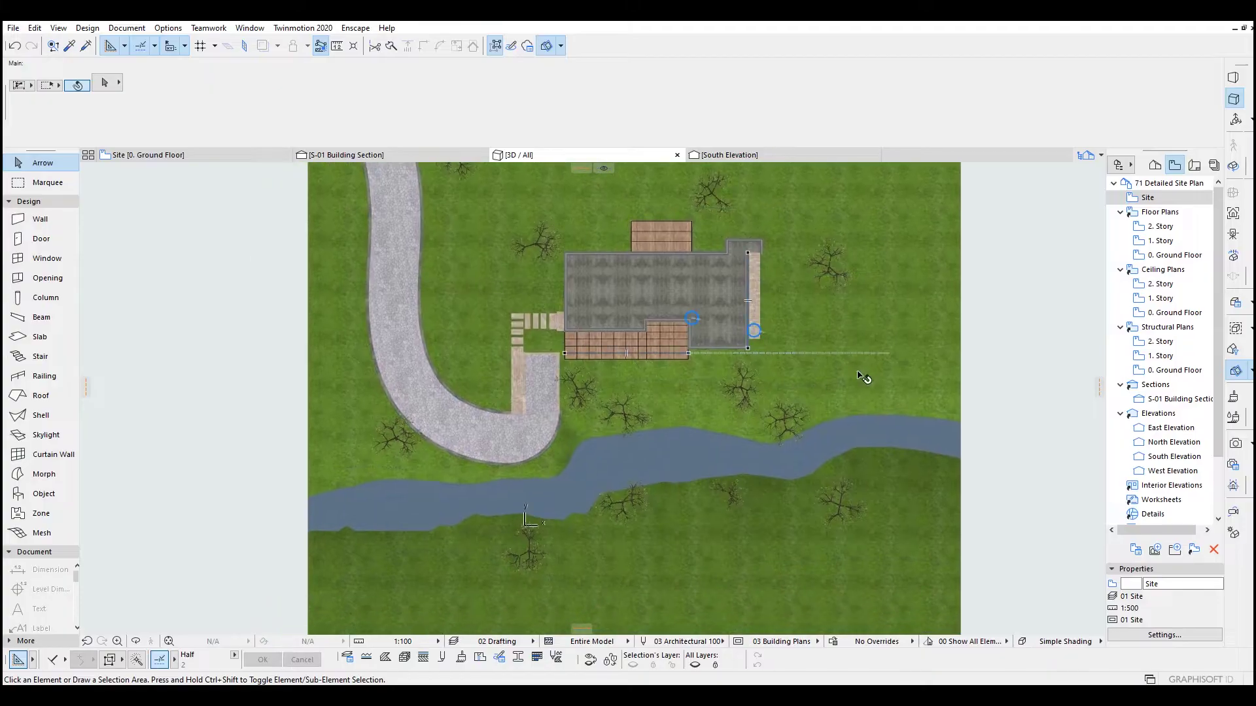
# - Create a new 3D document from the current top view with an empty reference ID and the name Site Plan
pyautogui.click(1156, 166)
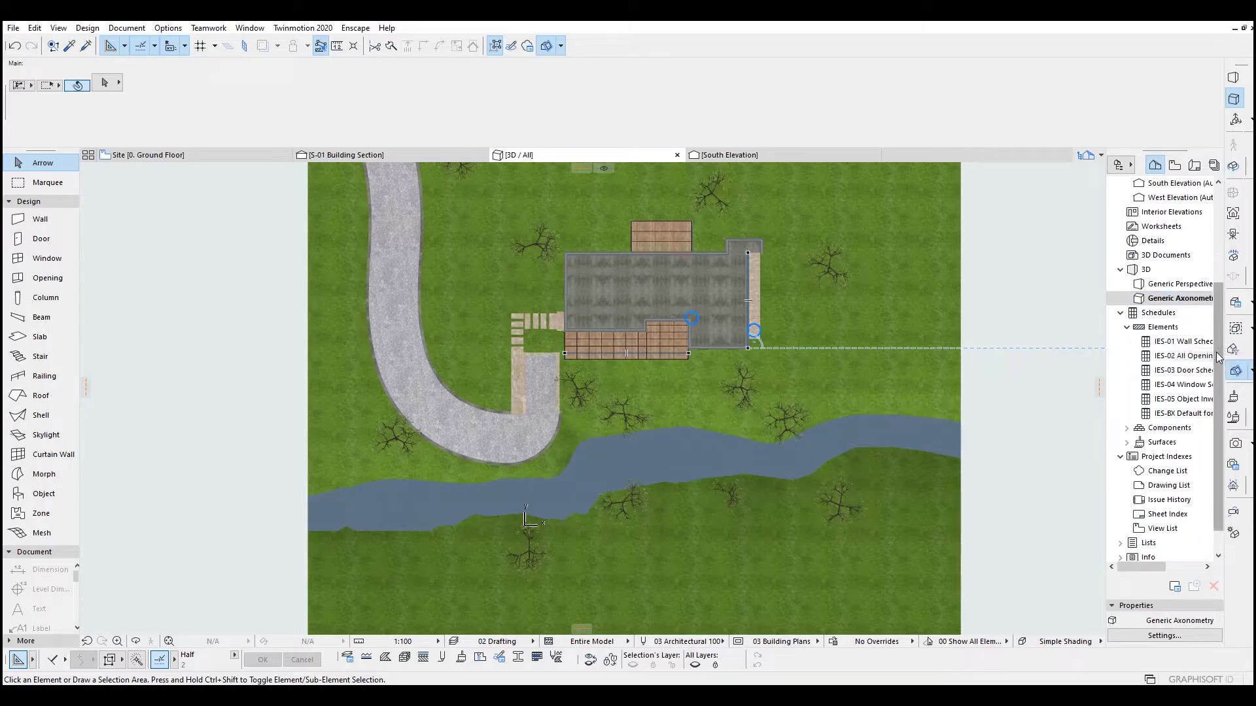
pyautogui.scroll(-2, 1216, 352)
pyautogui.click(1155, 226)
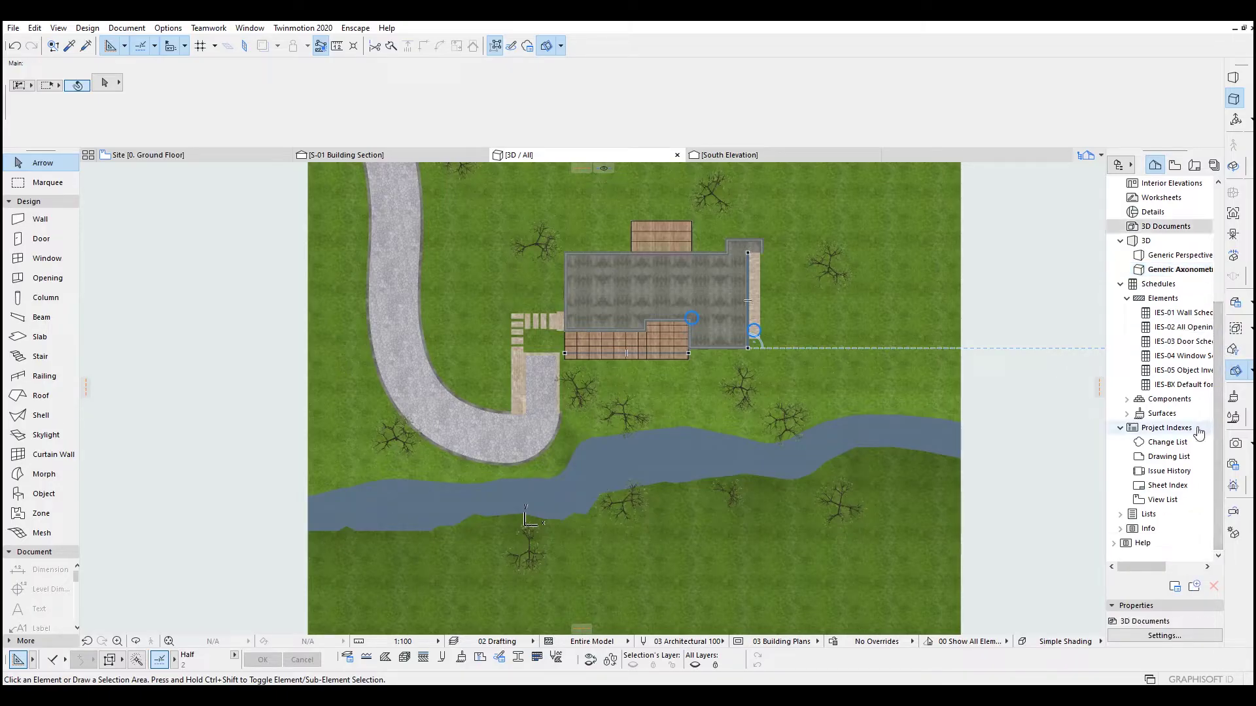
pyautogui.rightClick(1167, 229)
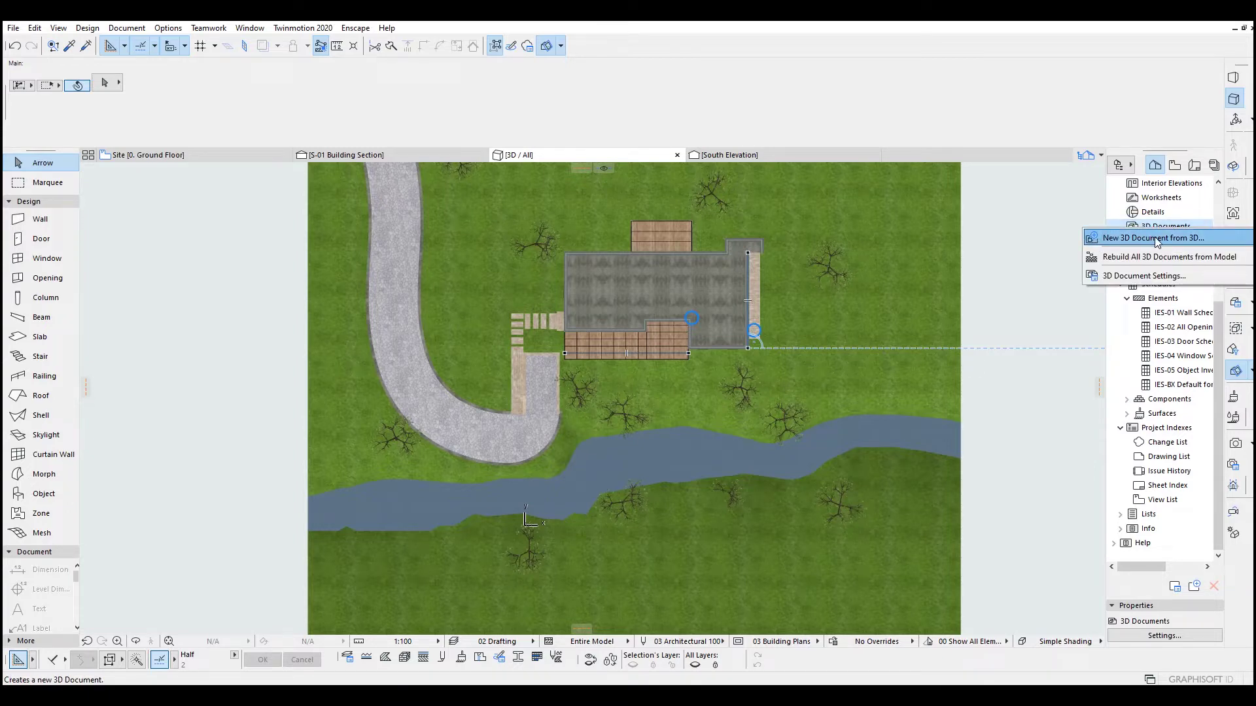
pyautogui.click(1156, 239)
pyautogui.press('BackSpace')
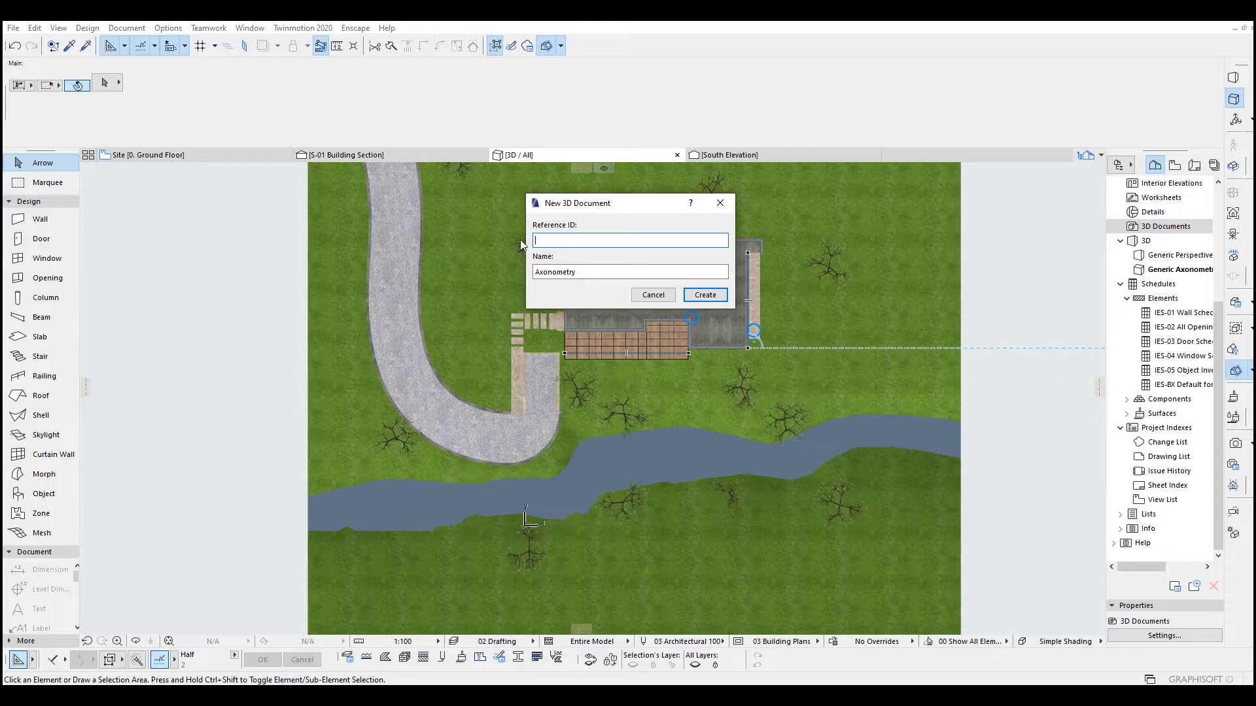
pyautogui.click(602, 266)
pyautogui.doubleClick(603, 266)
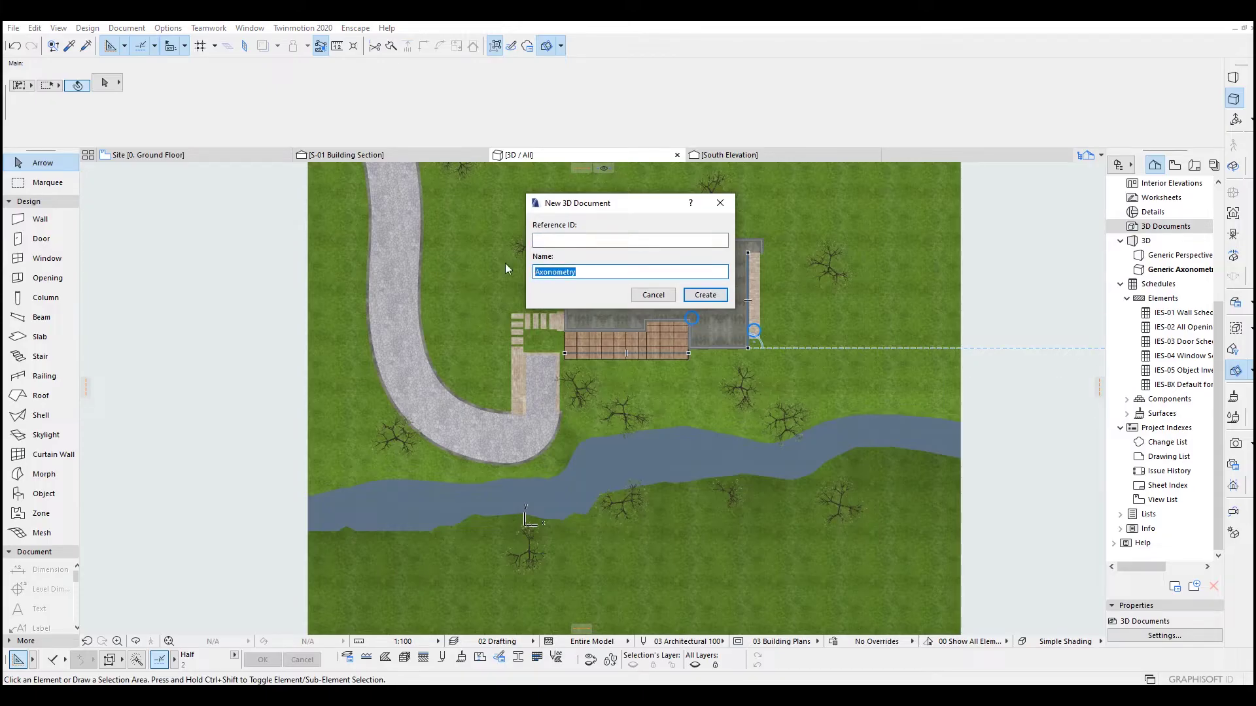
pyautogui.write('Site Plan')
pyautogui.click(718, 295)
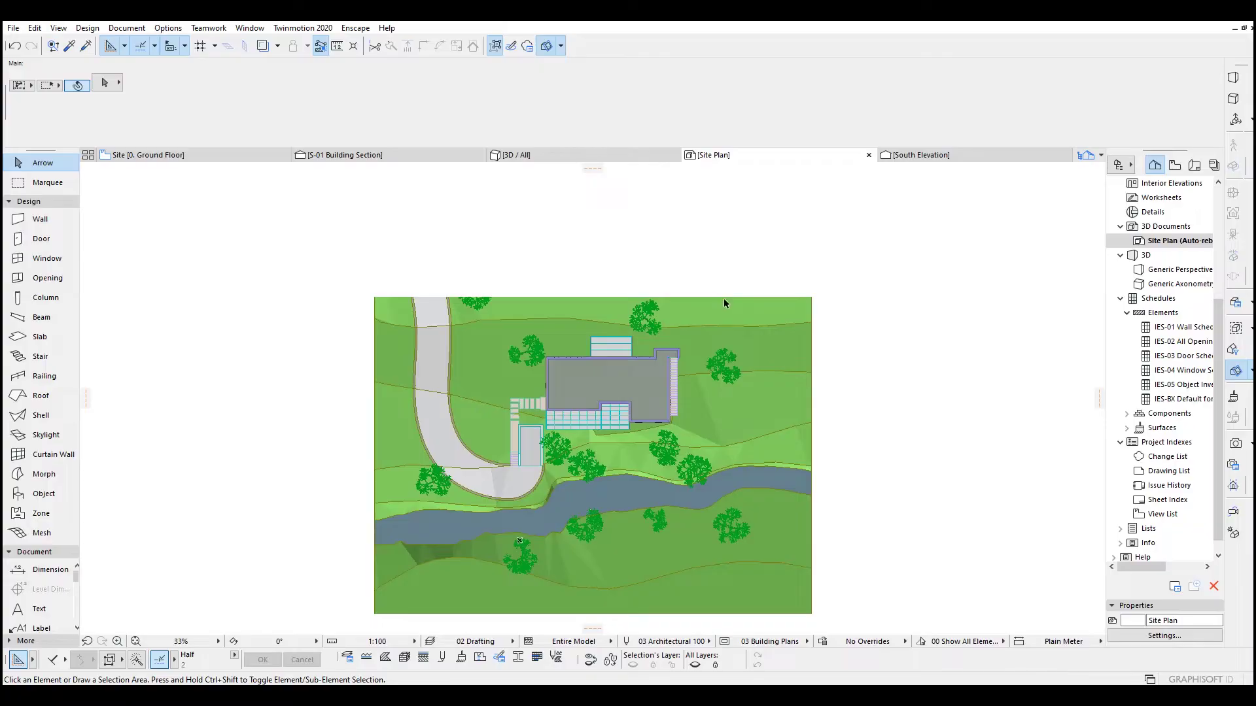
# - Examine the house, terrain contours, driveway, trees and stream in the new Site Plan document
pyautogui.moveTo(681, 244); pyautogui.dragTo(658, 236, button='middle')
pyautogui.scroll(3, 641, 242)
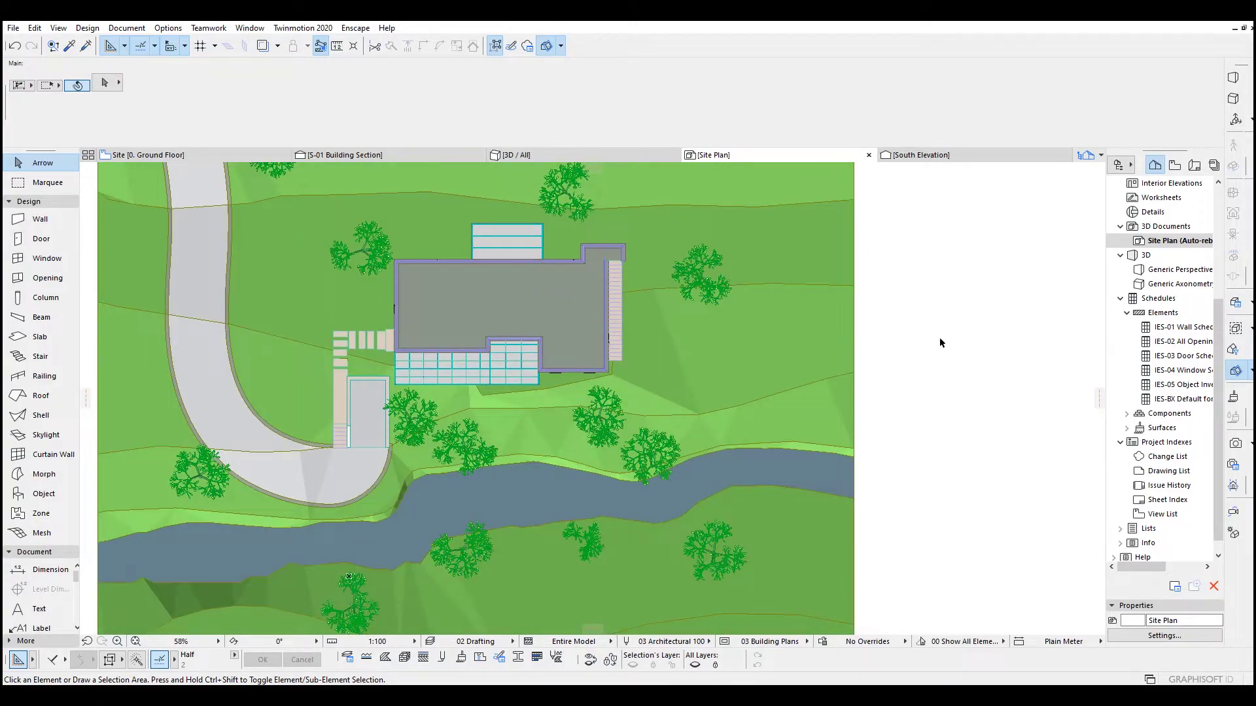
pyautogui.moveTo(874, 418); pyautogui.dragTo(997, 365, button='middle')
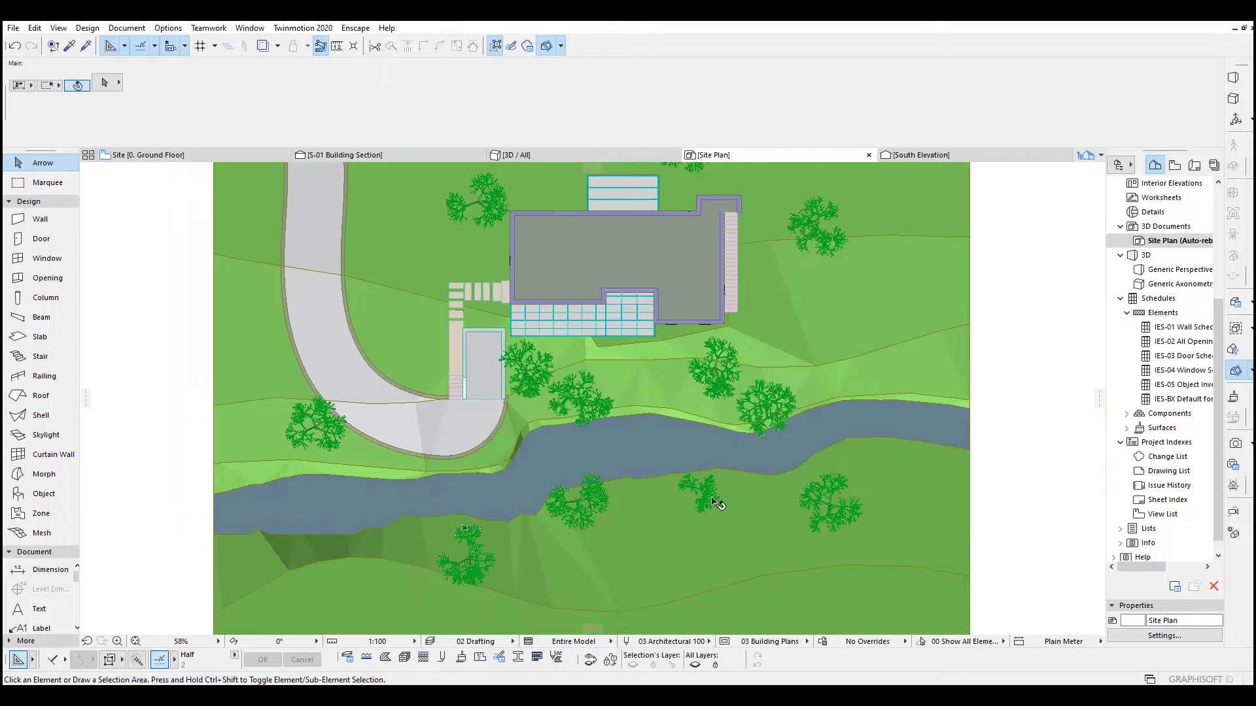
pyautogui.scroll(1, 390, 356)
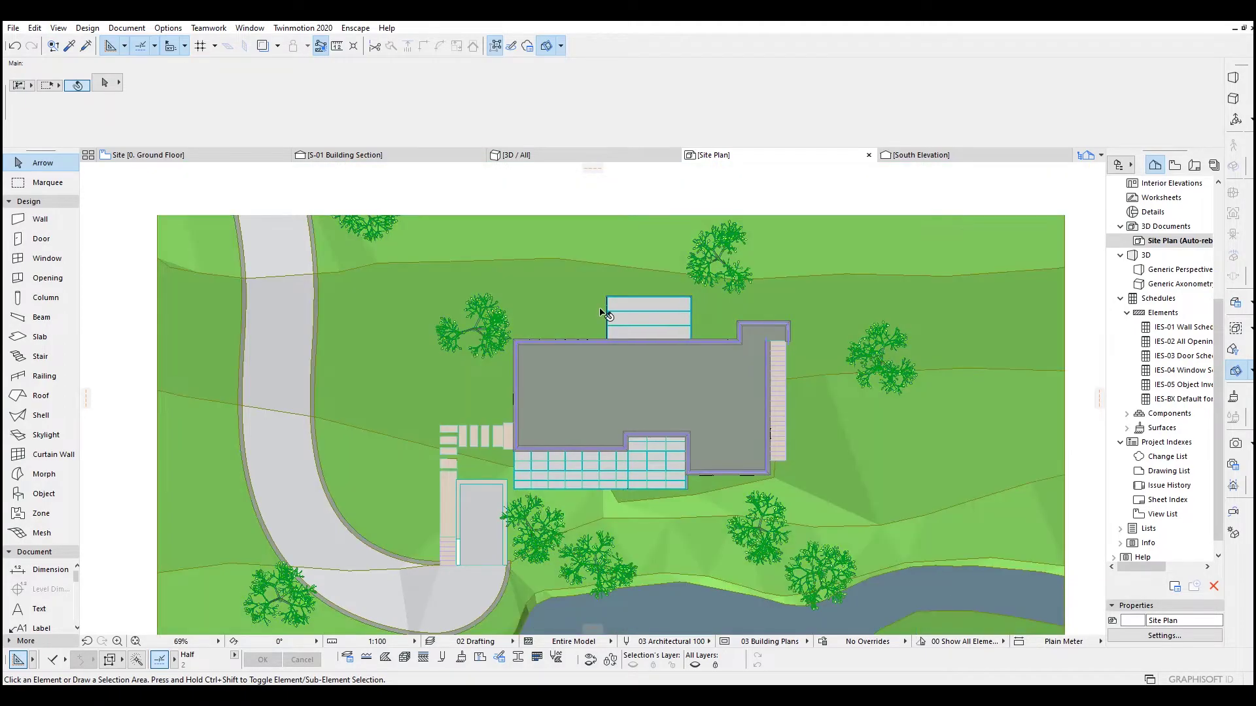
pyautogui.scroll(-1, 911, 362)
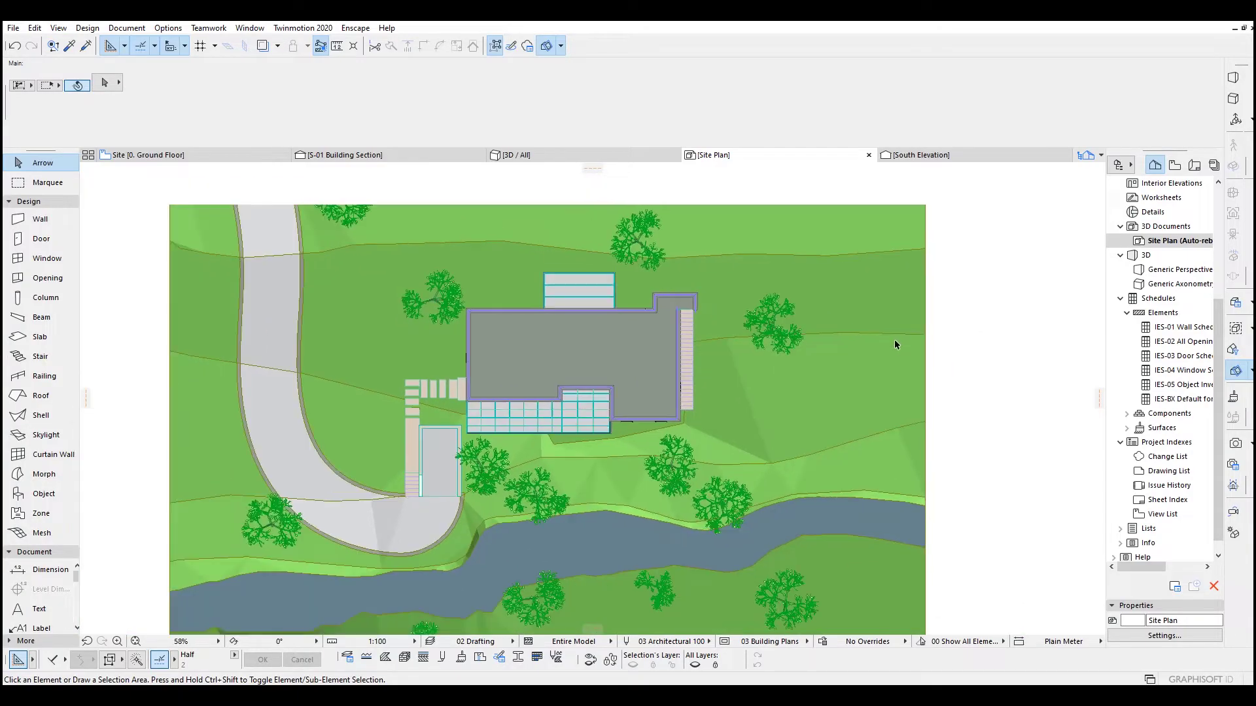
pyautogui.moveTo(785, 375); pyautogui.dragTo(808, 295, button='middle')
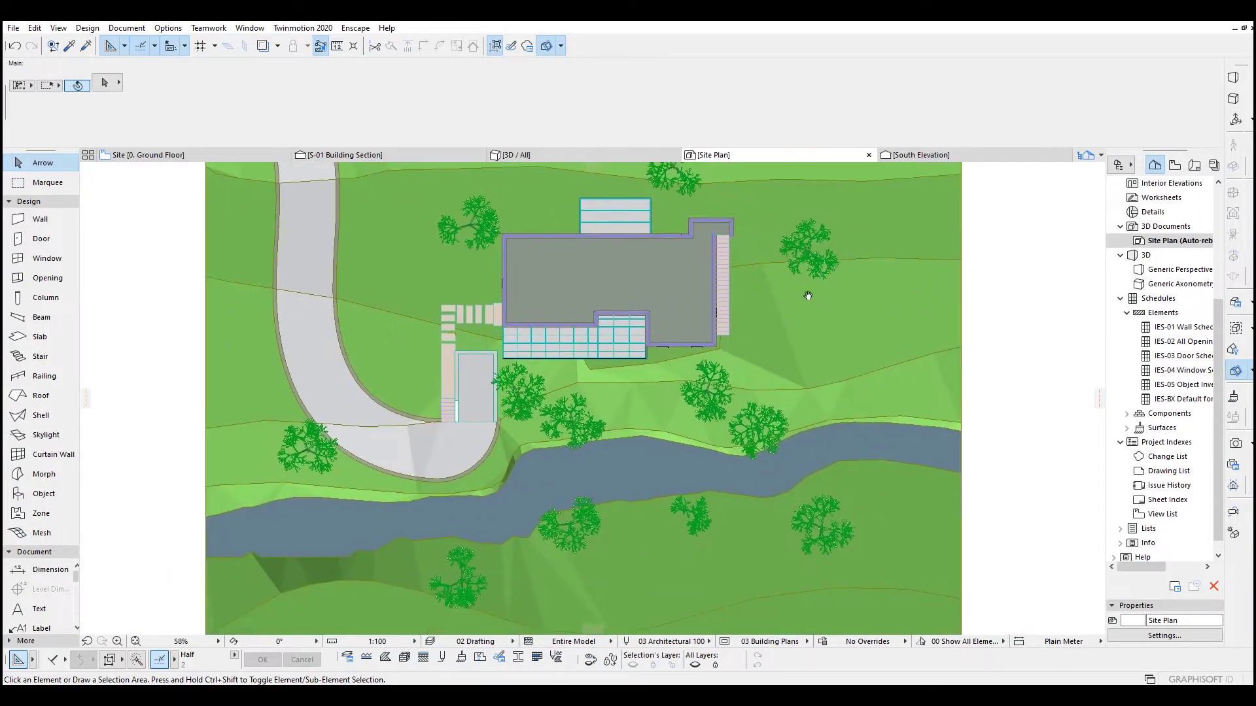
pyautogui.scroll(-1, 859, 361)
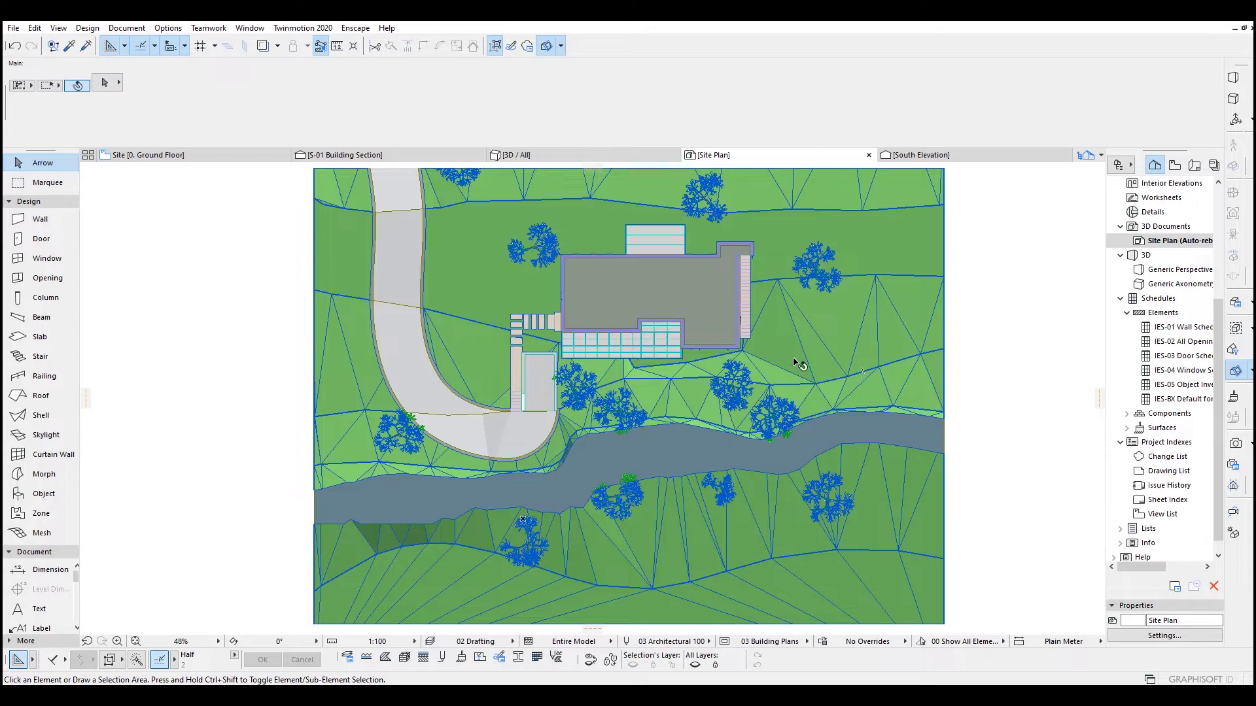
# - In the Site Plan document's settings, fill the uncut surfaces with Uniform Pen Color
pyautogui.rightClick(1158, 244)
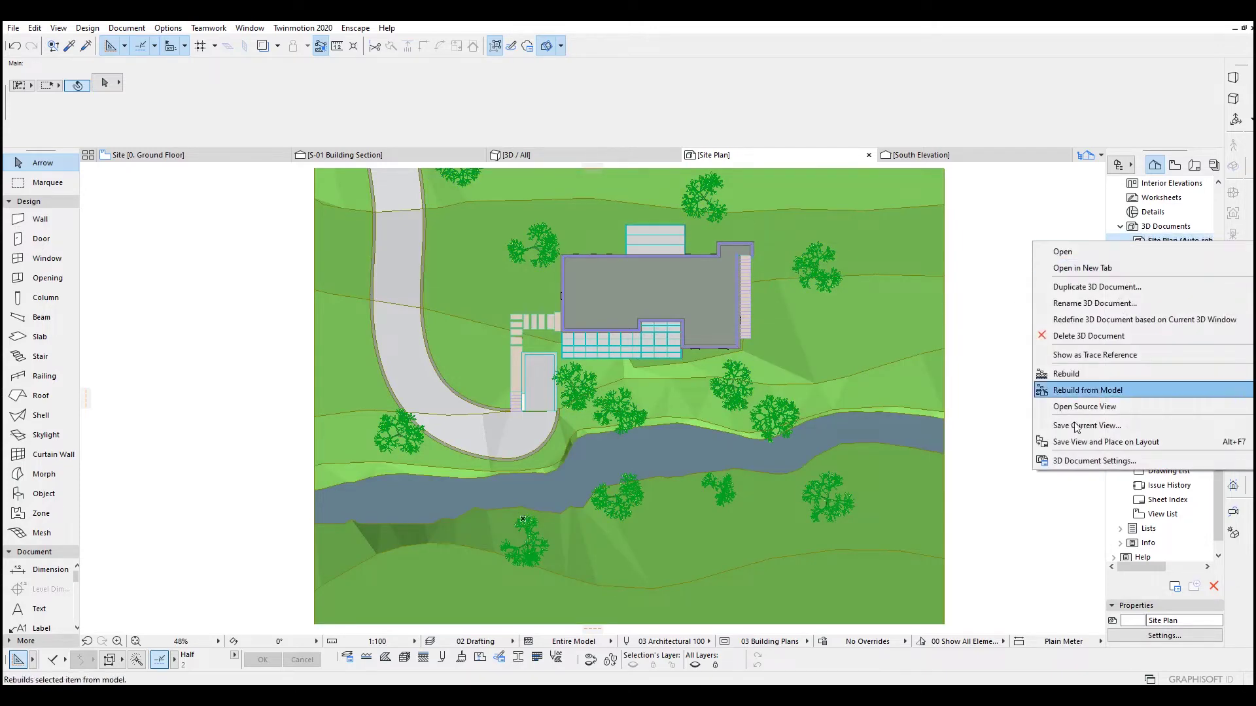
pyautogui.click(1093, 462)
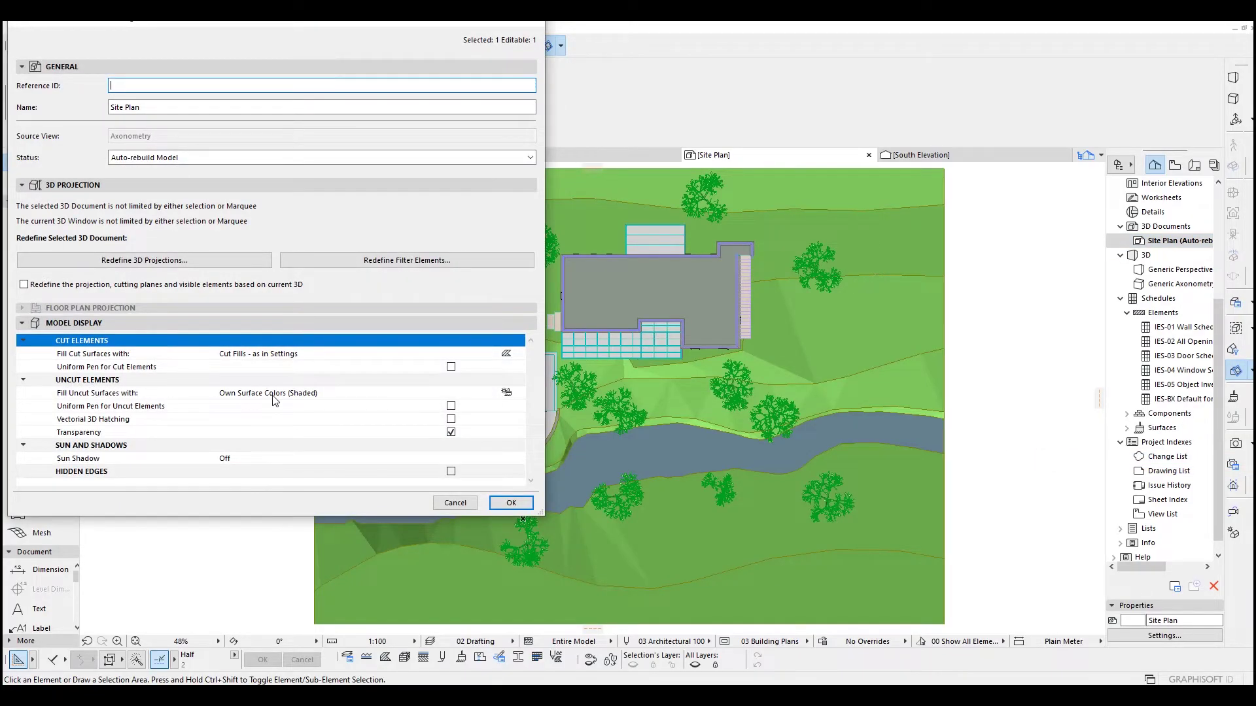
pyautogui.click(300, 397)
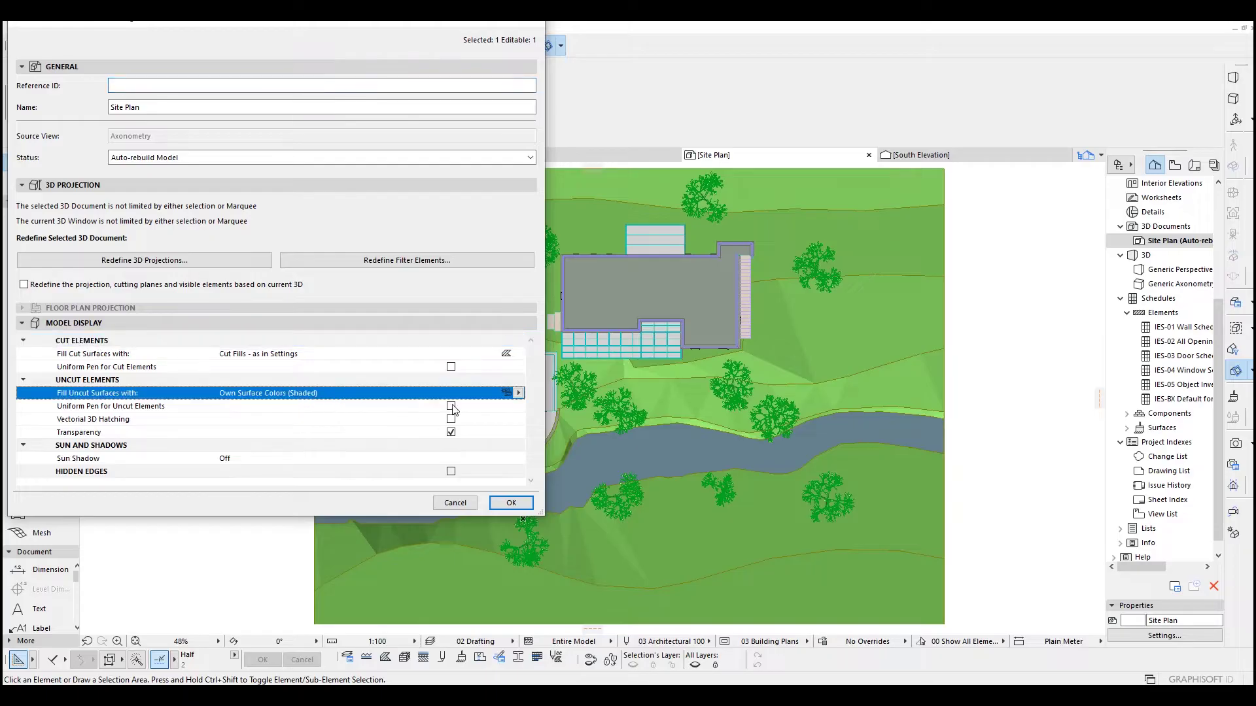
pyautogui.click(518, 393)
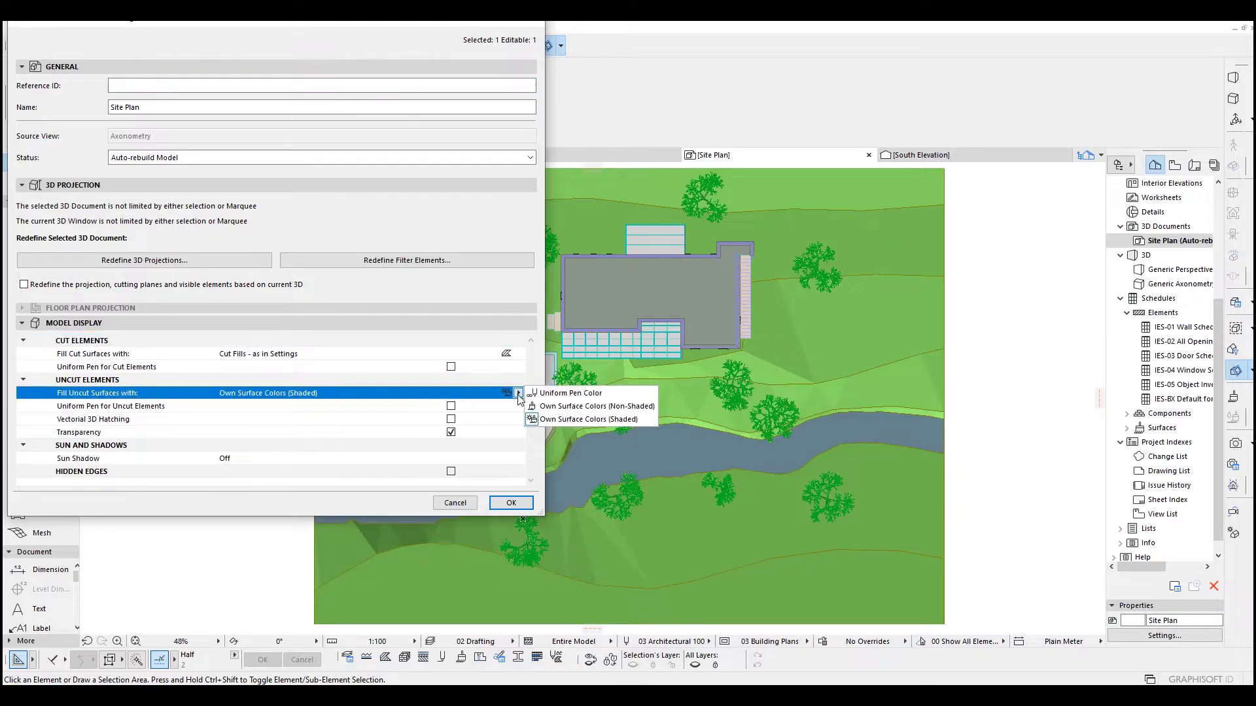
pyautogui.click(561, 394)
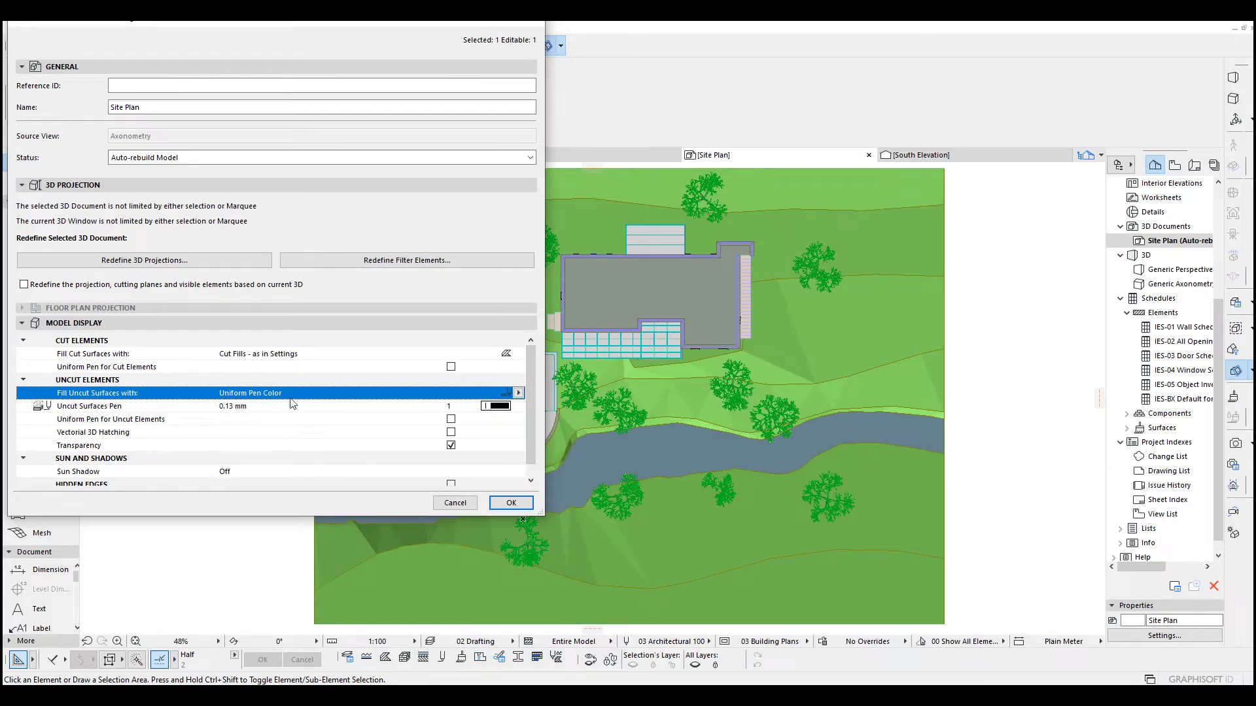
# - Set the uncut surfaces pen to Transparent and apply the settings to the Site Plan document
pyautogui.click(501, 406)
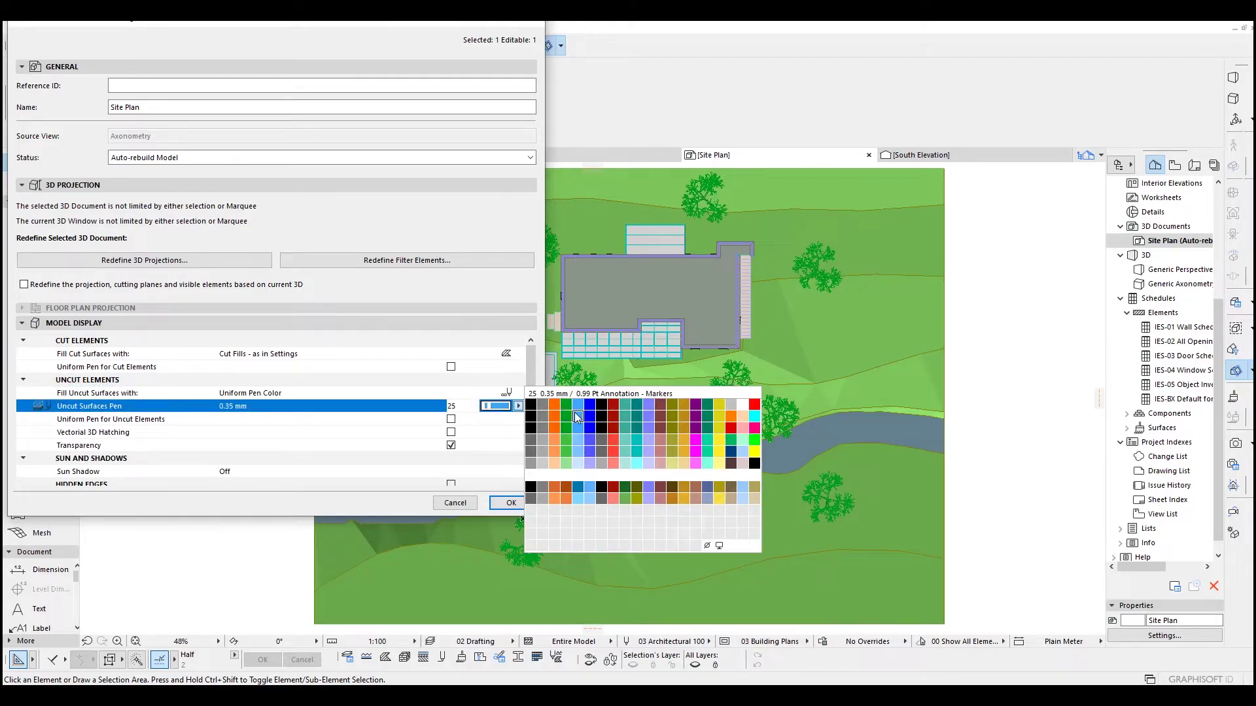
pyautogui.click(706, 547)
pyautogui.scroll(-1, 535, 425)
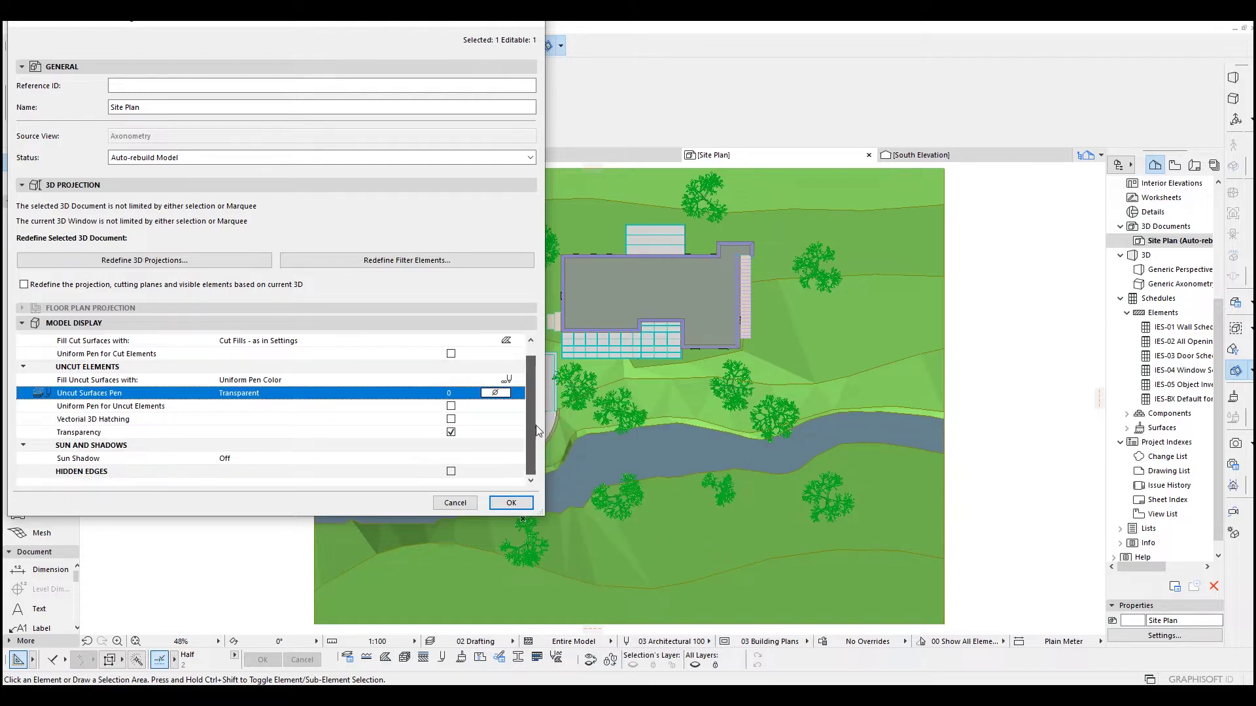
pyautogui.click(511, 502)
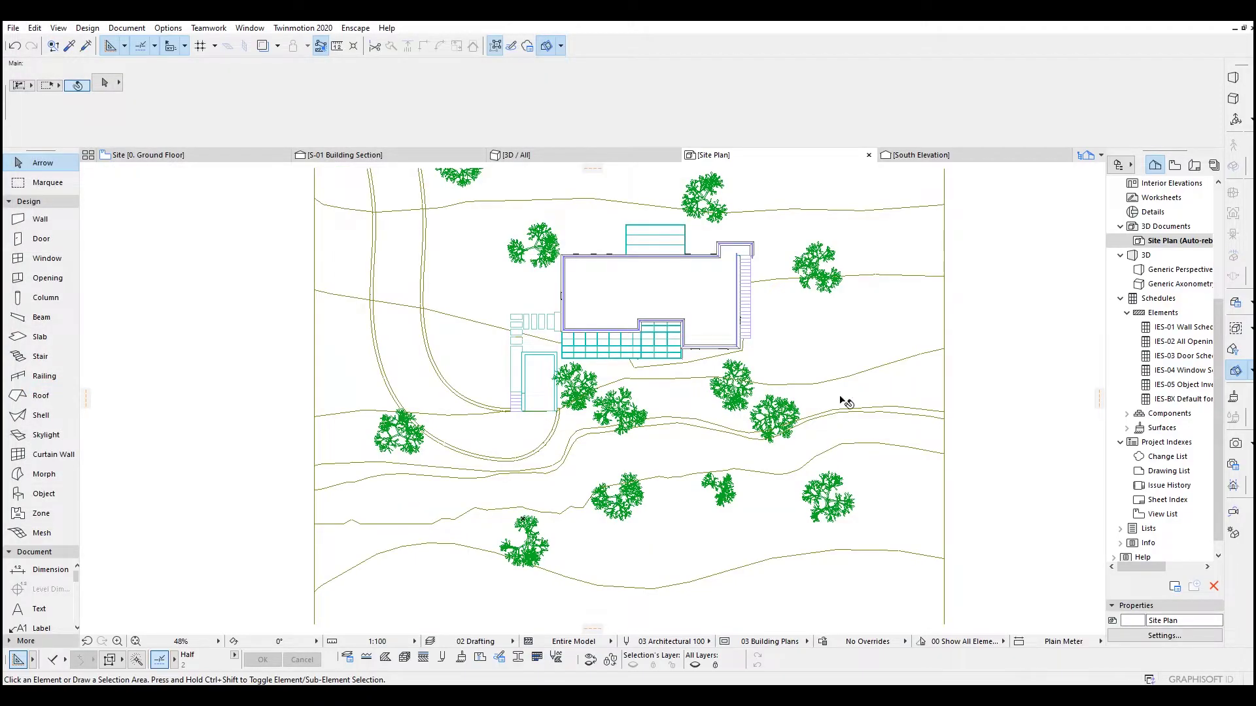
pyautogui.scroll(-1, 805, 410)
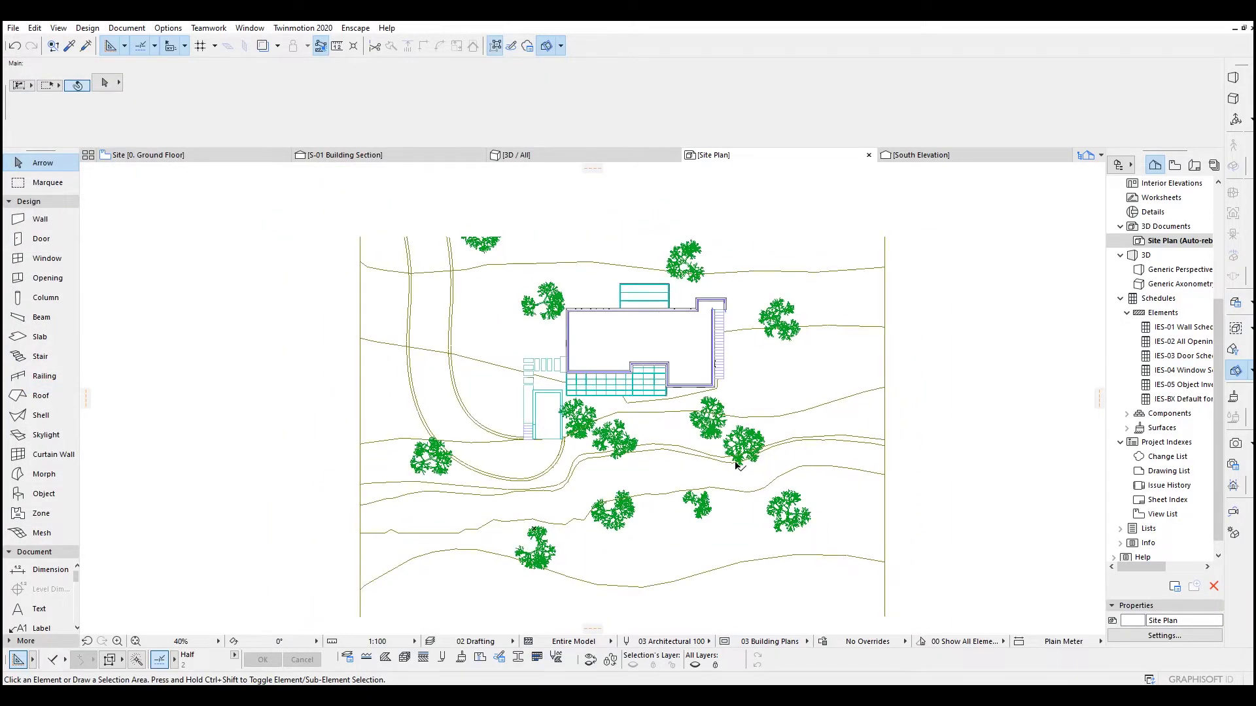
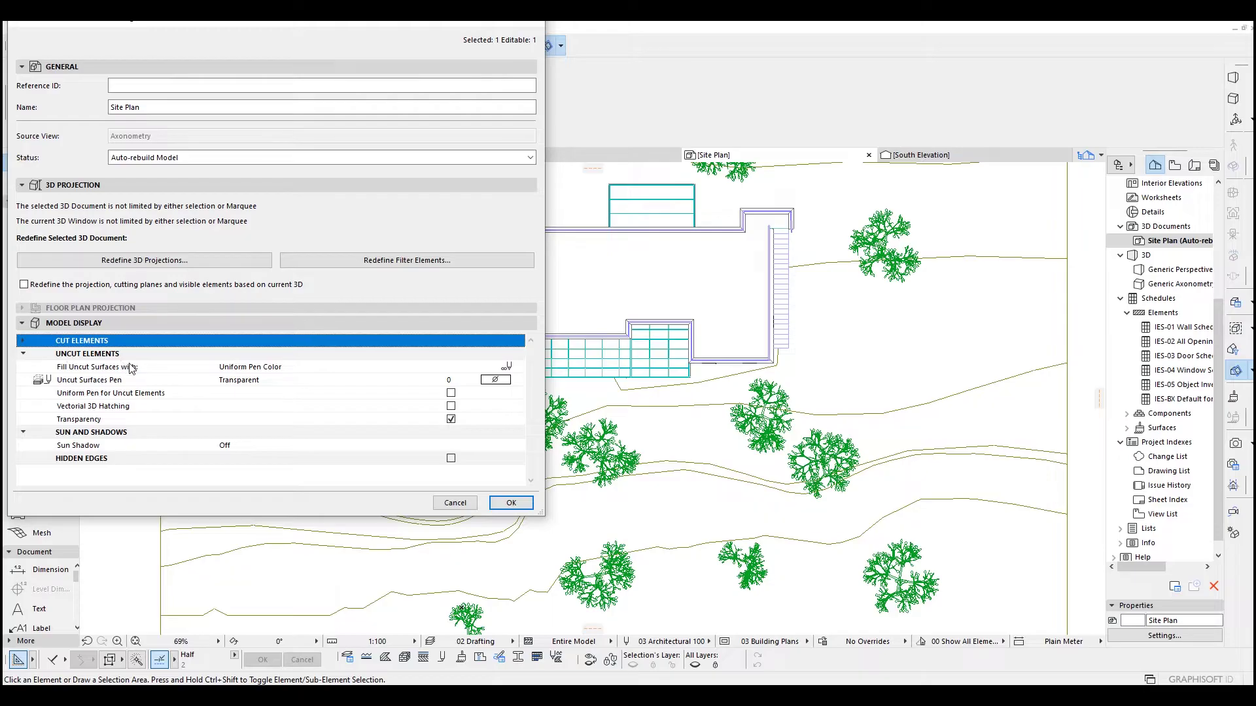
# - Enable a uniform pen for the uncut elements and set it to the black 0.25 mm pen 41
pyautogui.click(66, 383)
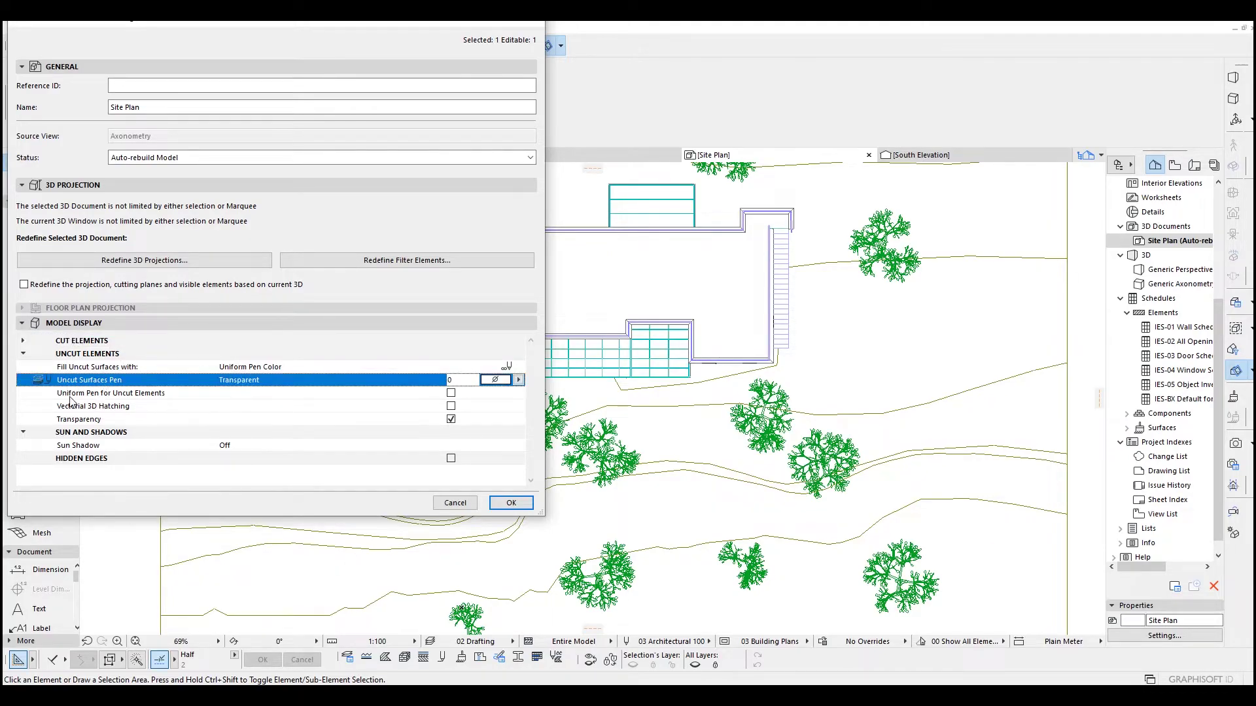
pyautogui.click(72, 394)
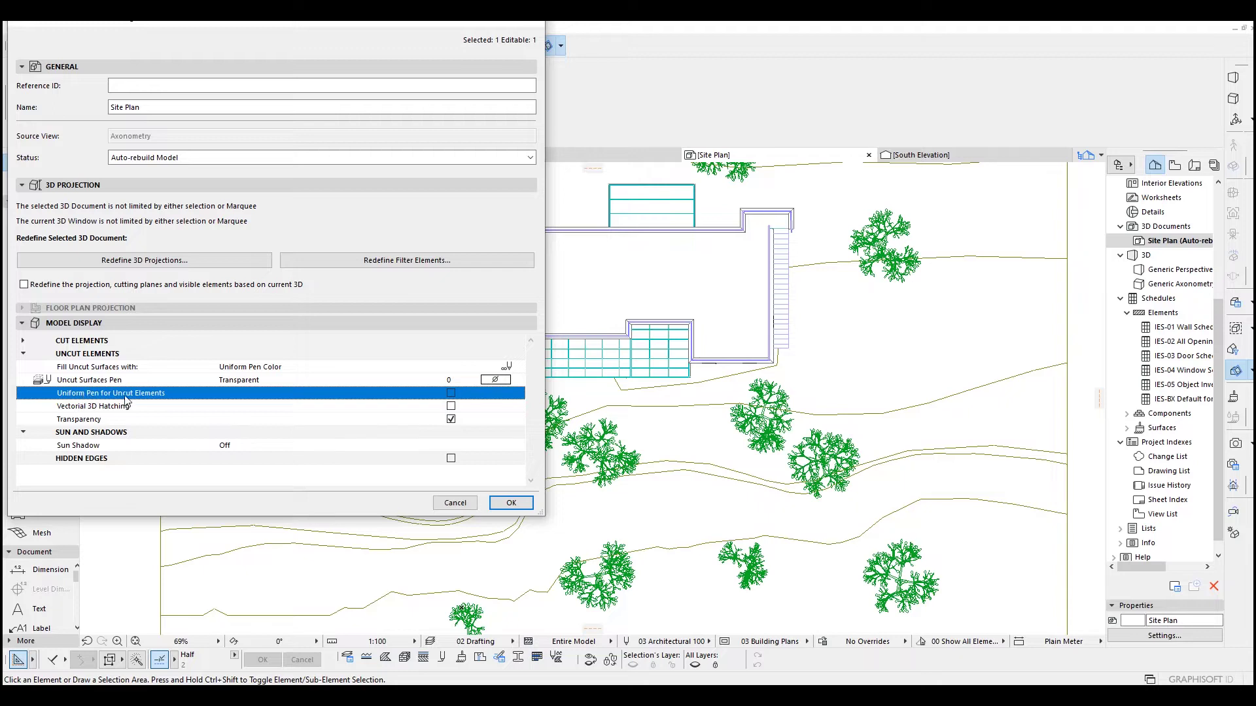
pyautogui.click(450, 393)
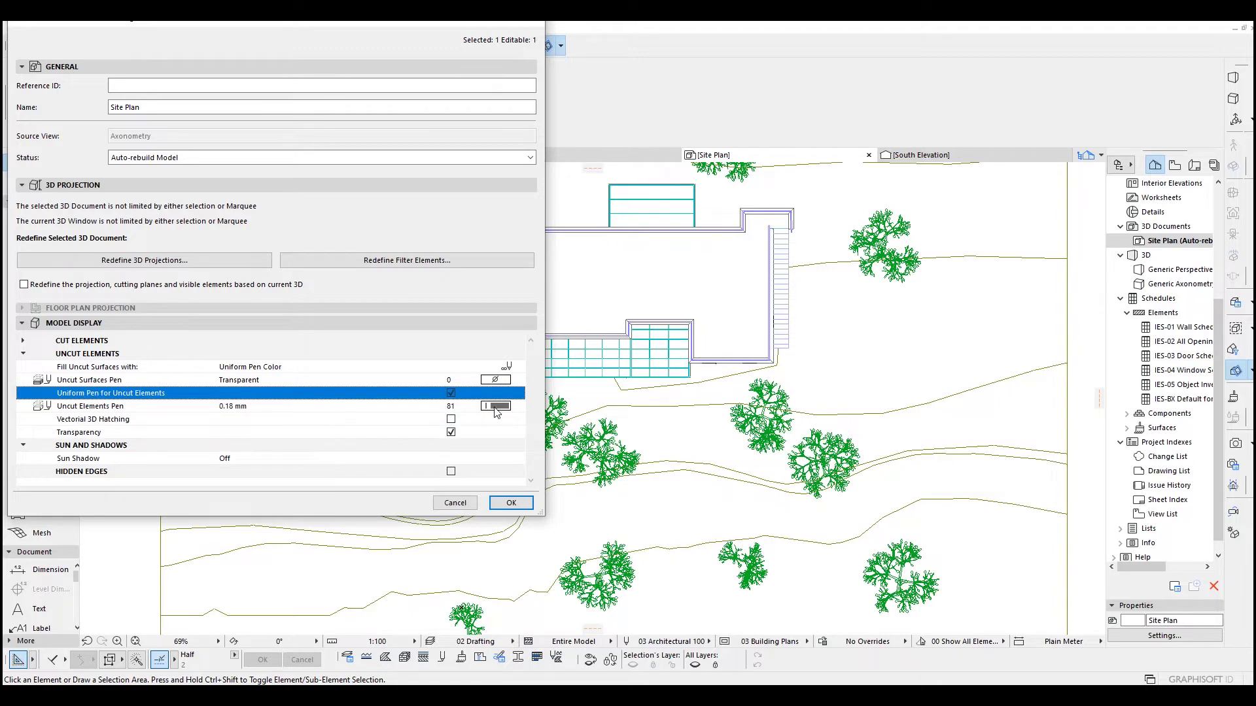
pyautogui.click(239, 407)
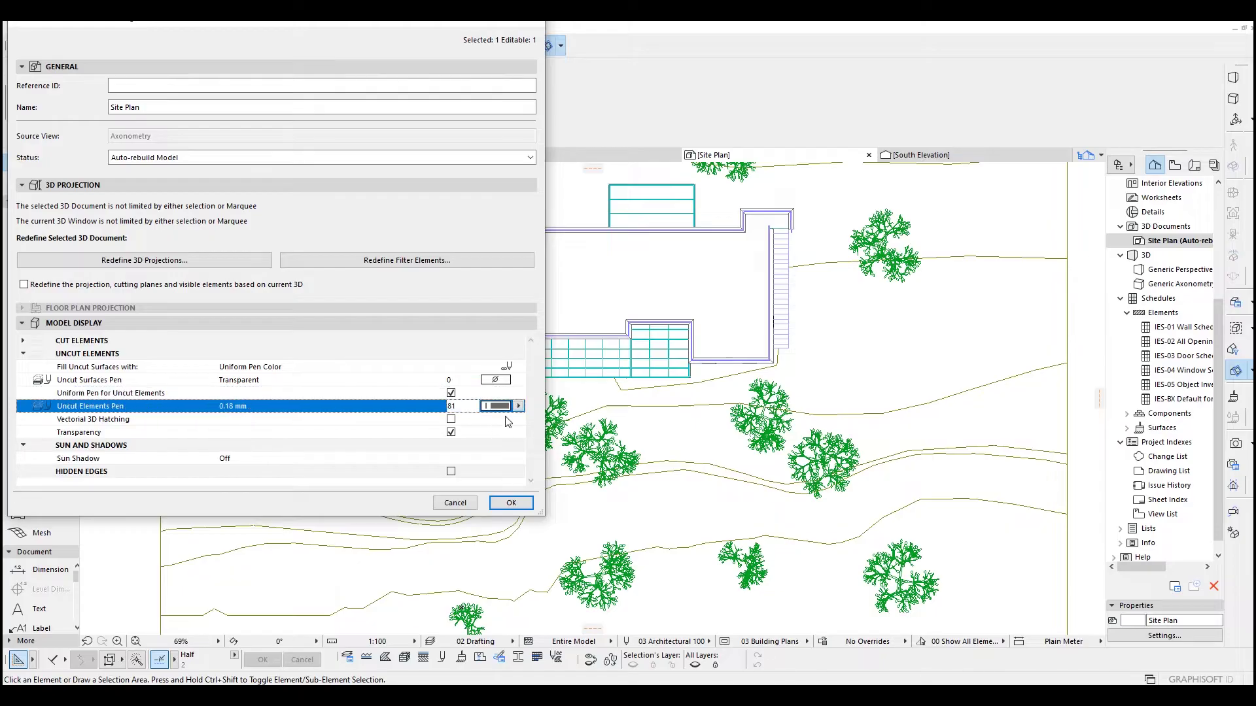
pyautogui.click(518, 406)
pyautogui.click(531, 405)
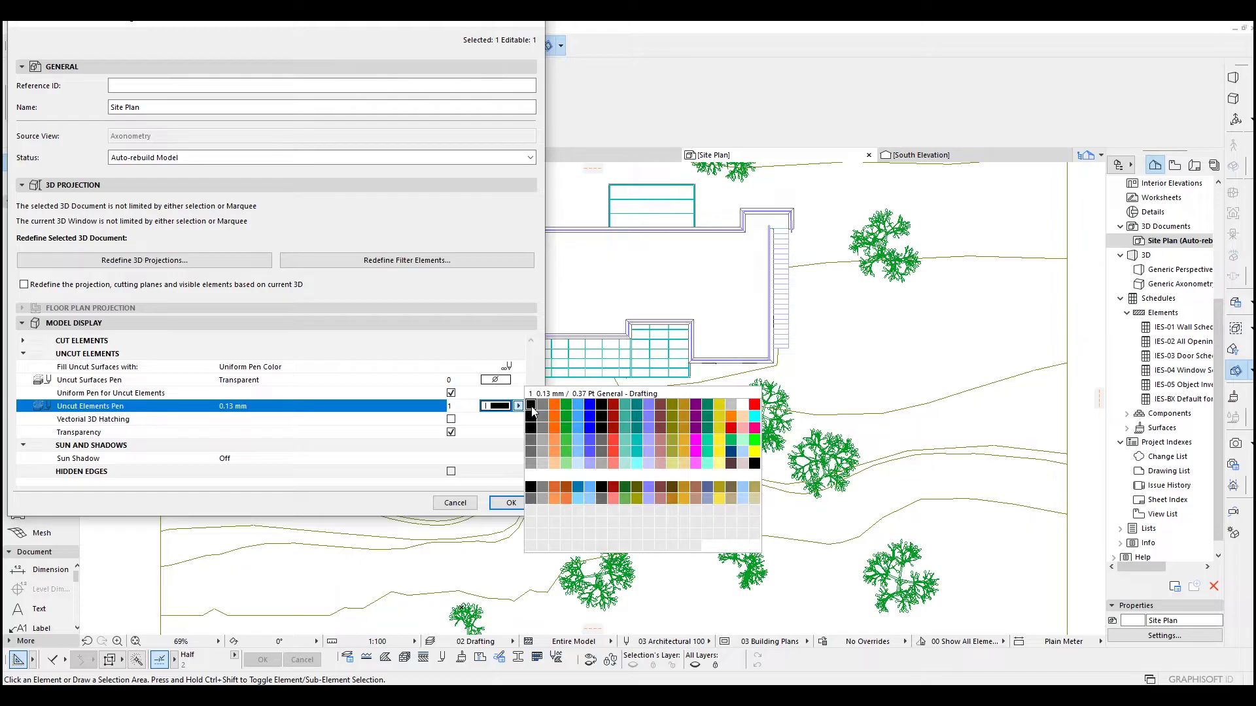
pyautogui.click(531, 429)
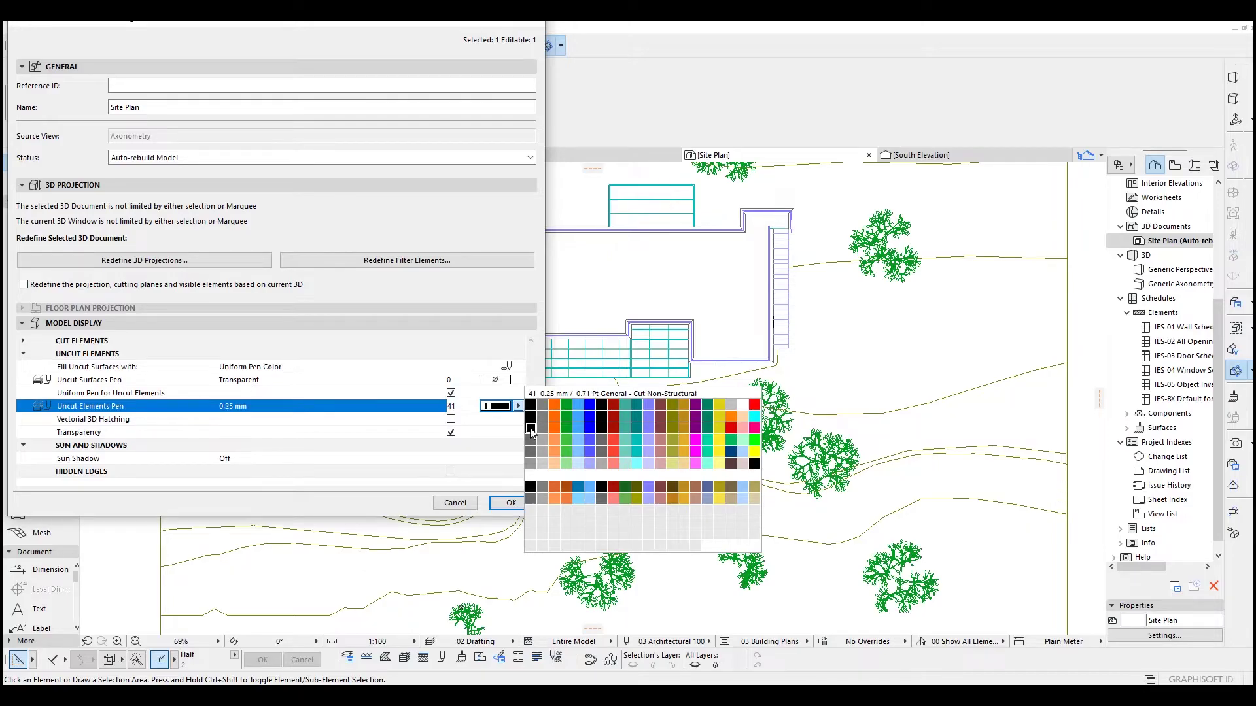
pyautogui.click(531, 431)
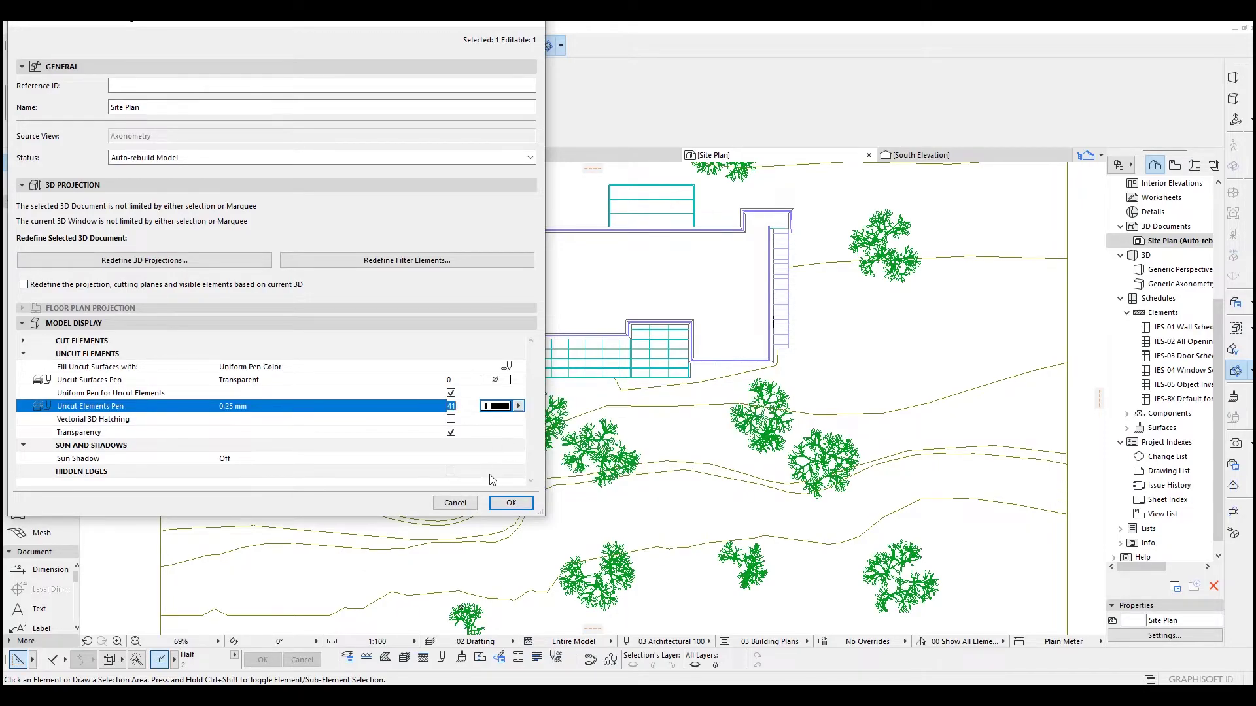
# - Turn off transparency for the uncut elements and set the sun shadow to On
pyautogui.click(84, 421)
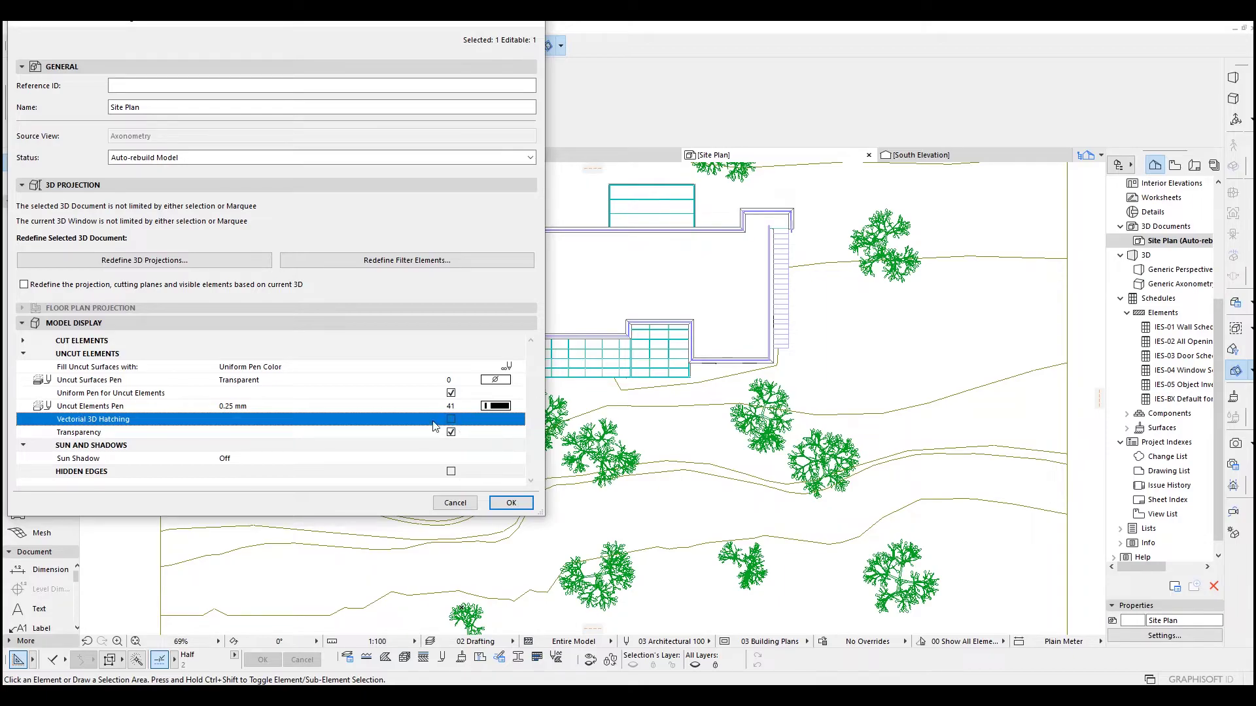
pyautogui.click(114, 436)
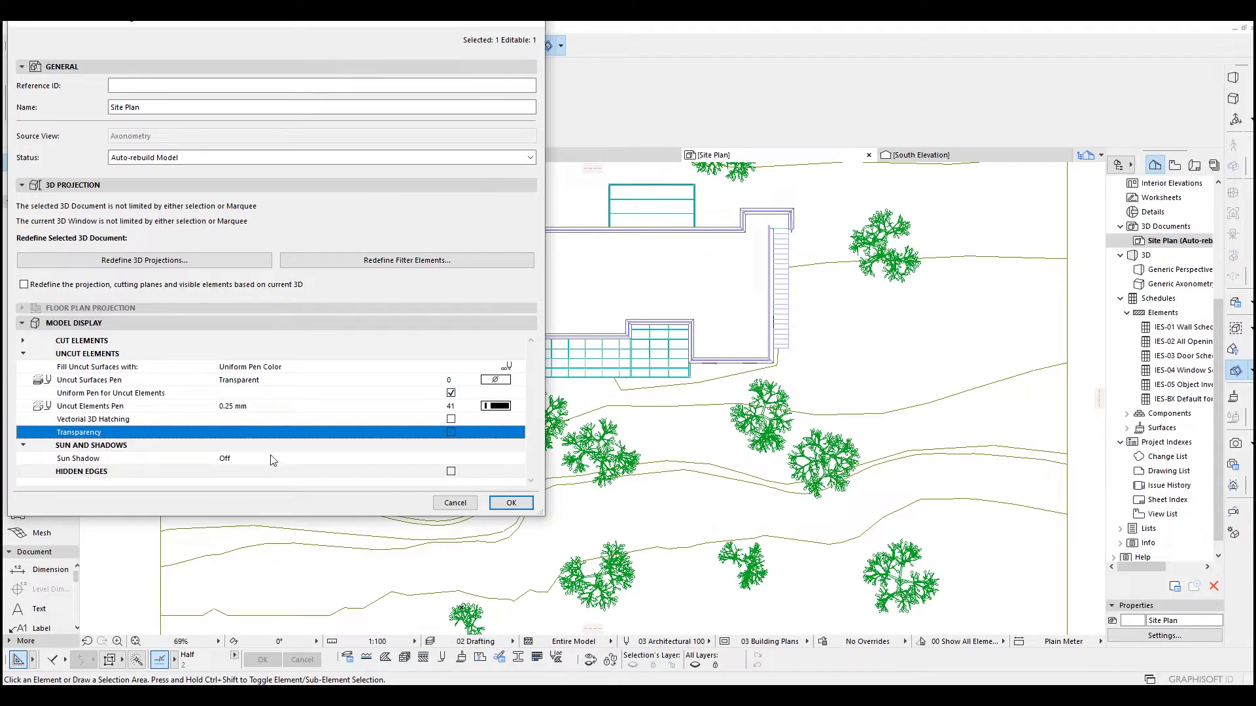
pyautogui.click(96, 461)
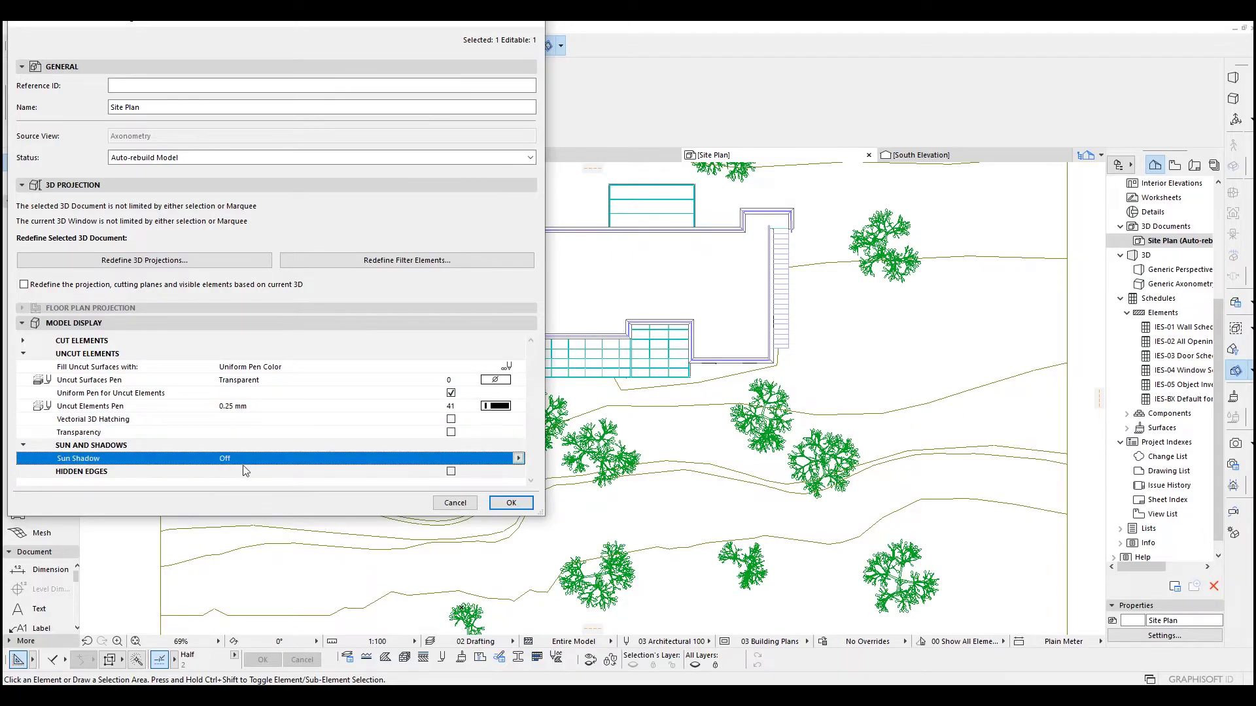
pyautogui.click(518, 459)
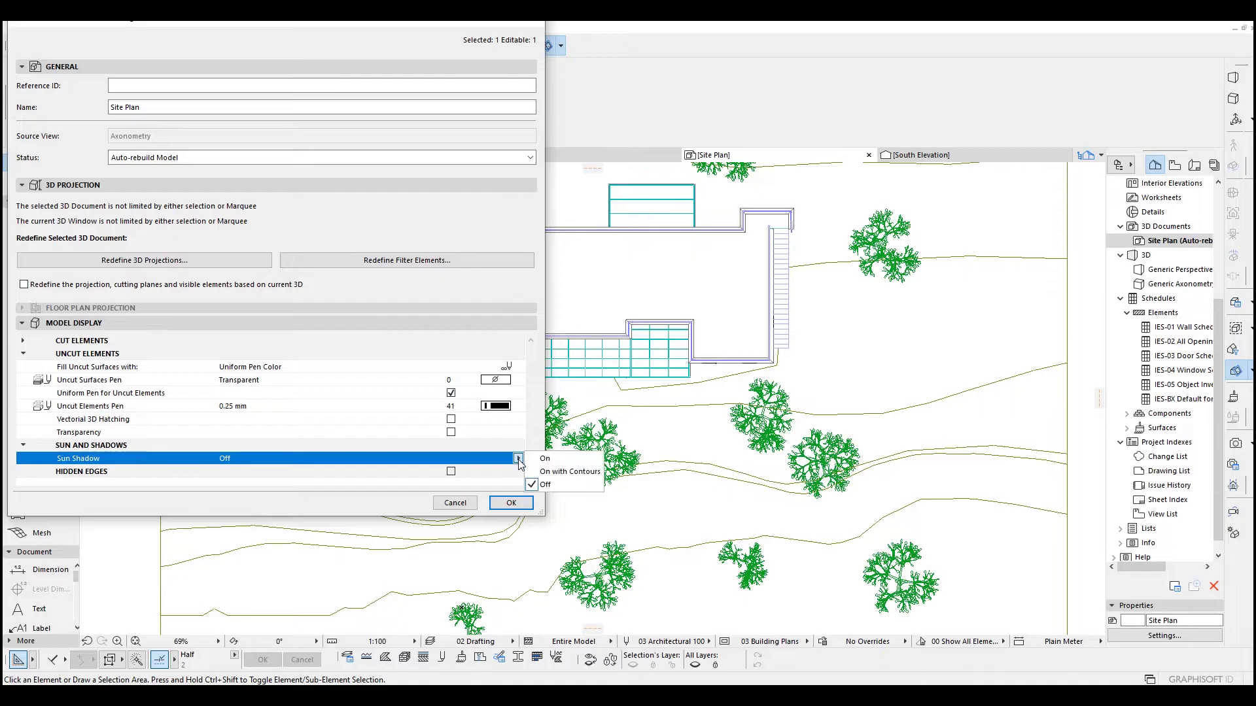
pyautogui.click(566, 461)
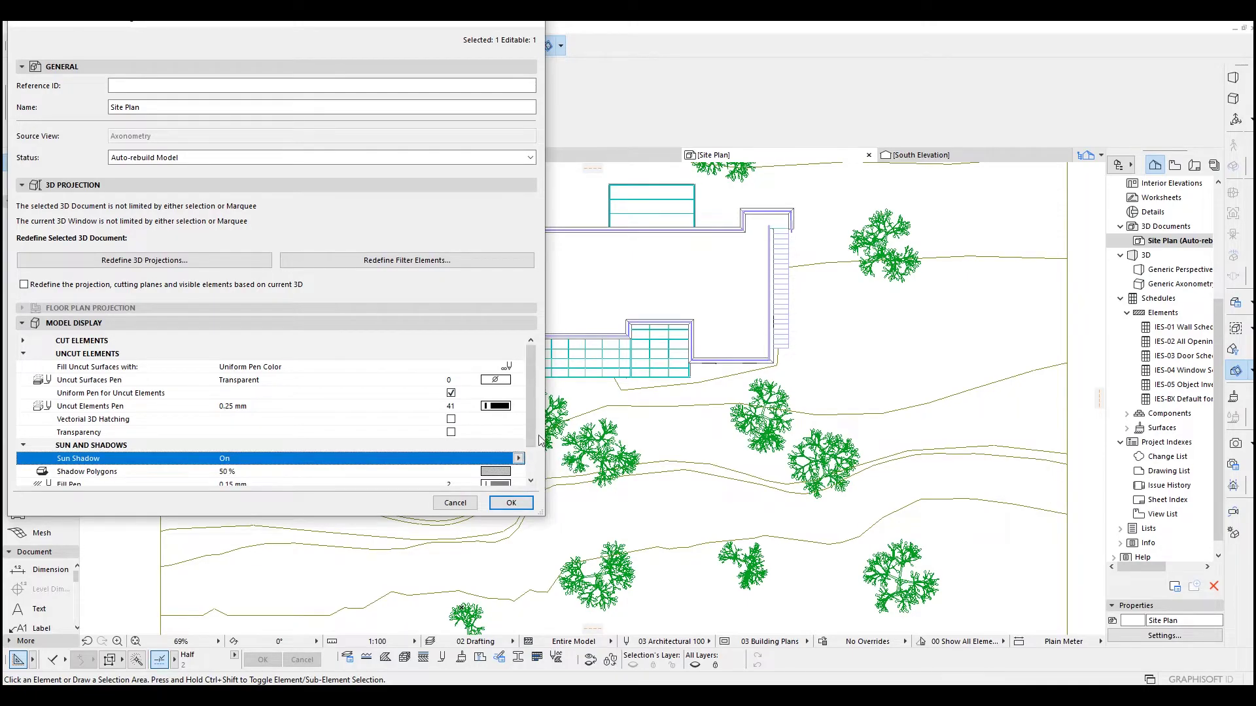
# - Set the shadow polygons to the 25 % solid fill and apply the settings to the Site Plan document
pyautogui.scroll(-1, 535, 433)
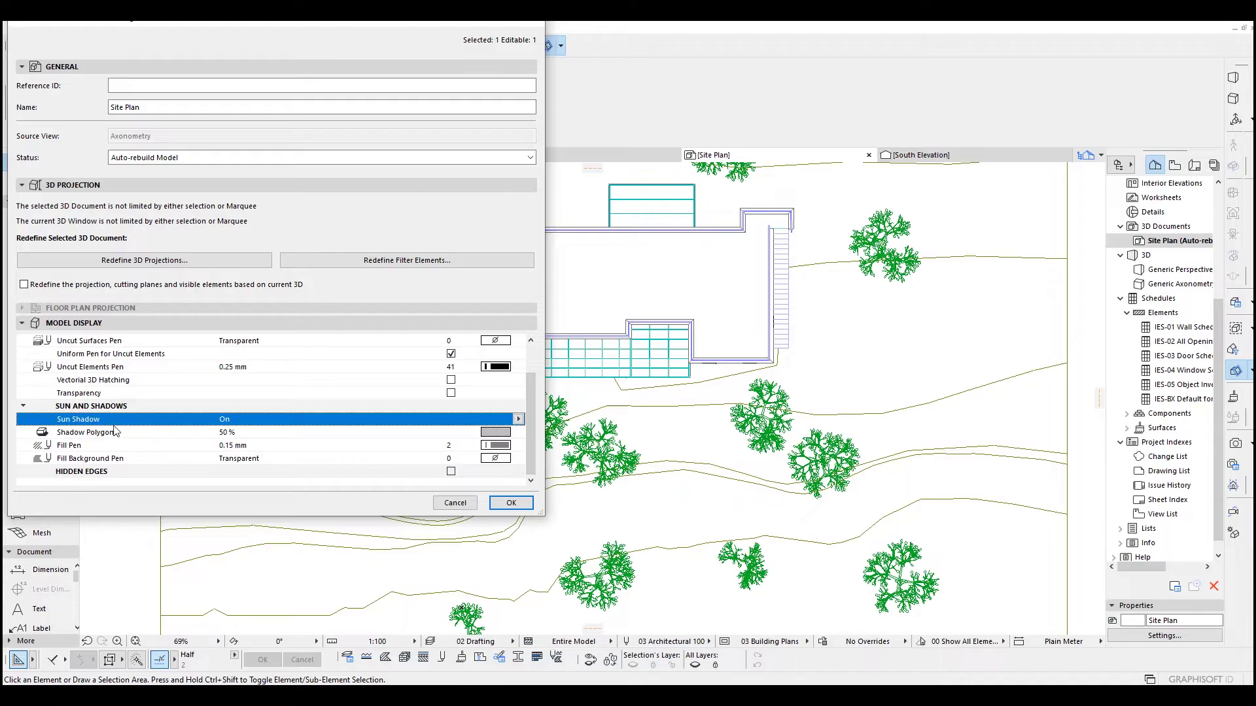
pyautogui.click(224, 433)
pyautogui.click(518, 432)
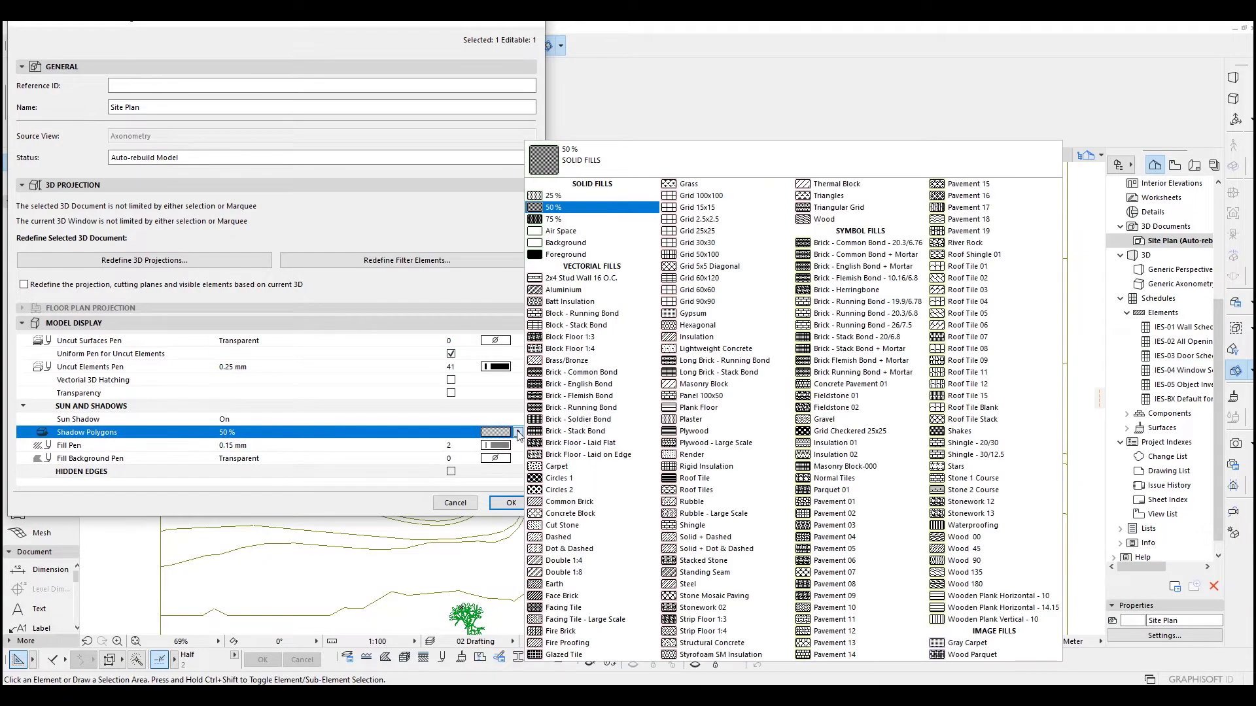
pyautogui.click(552, 195)
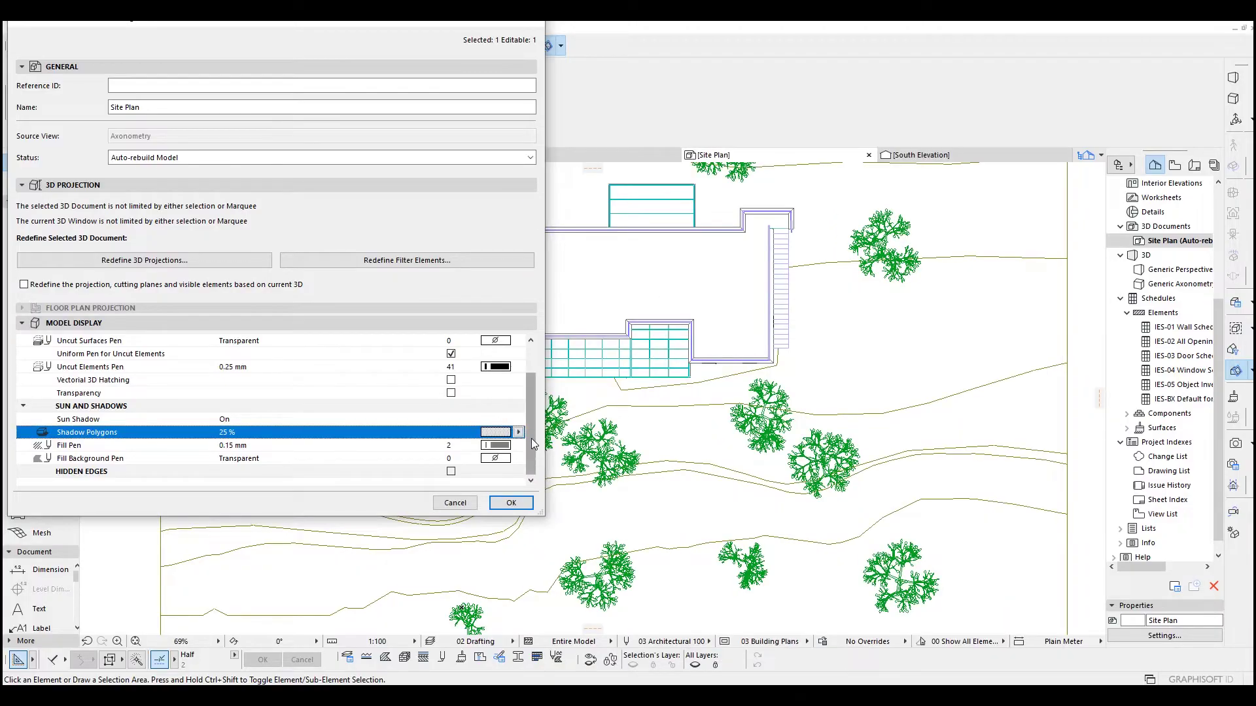
pyautogui.click(117, 472)
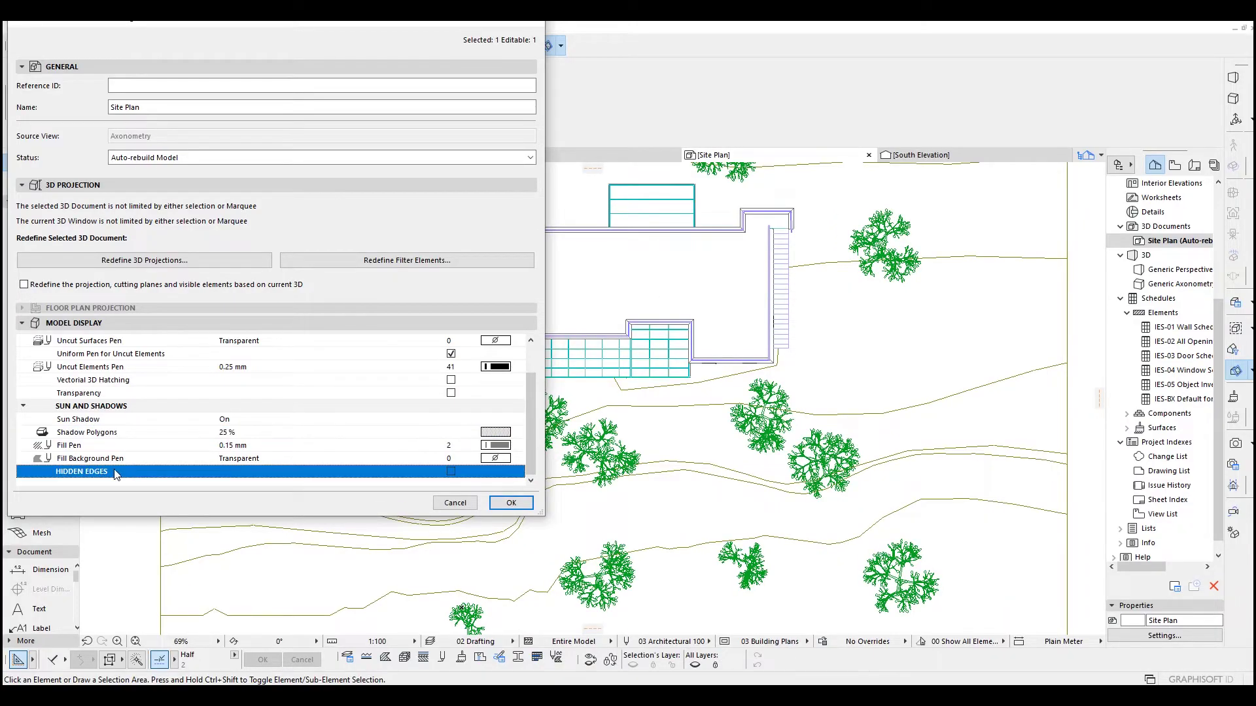
pyautogui.click(511, 503)
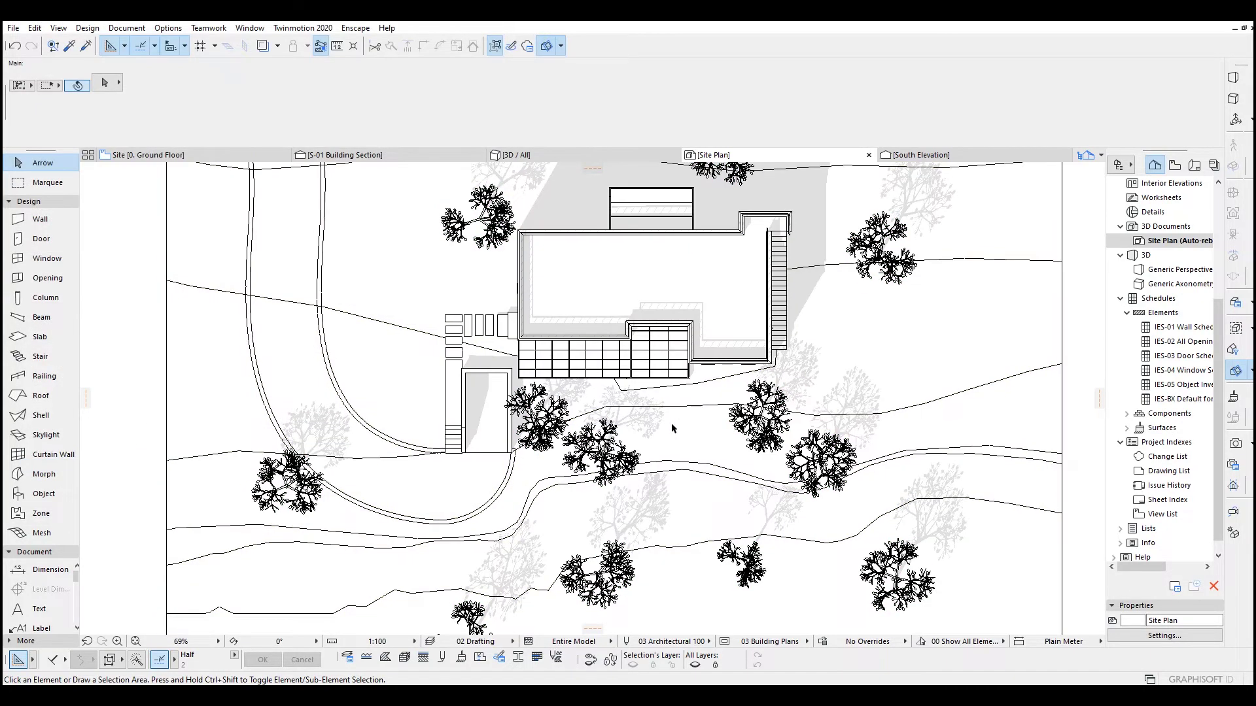
# - Open the saved Site view of the ground floor and compare it with the Site Plan 3D document
pyautogui.scroll(-3, 799, 396)
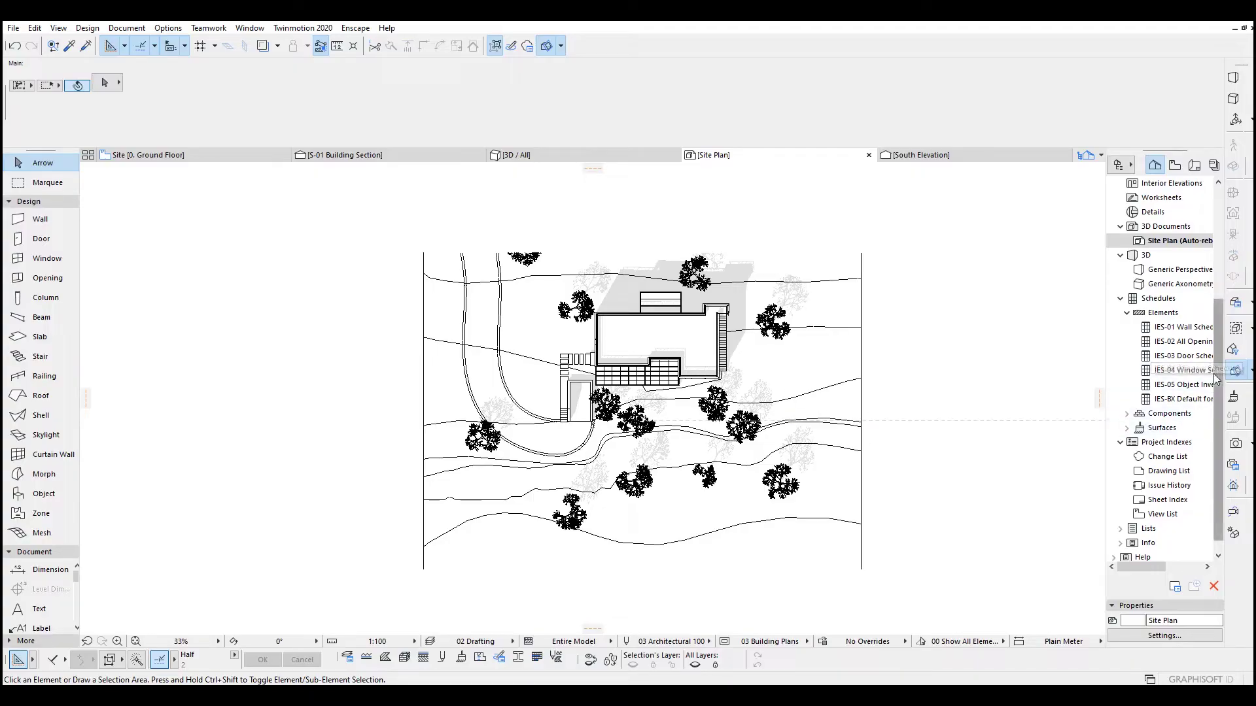
pyautogui.scroll(4, 1223, 245)
pyautogui.click(1174, 165)
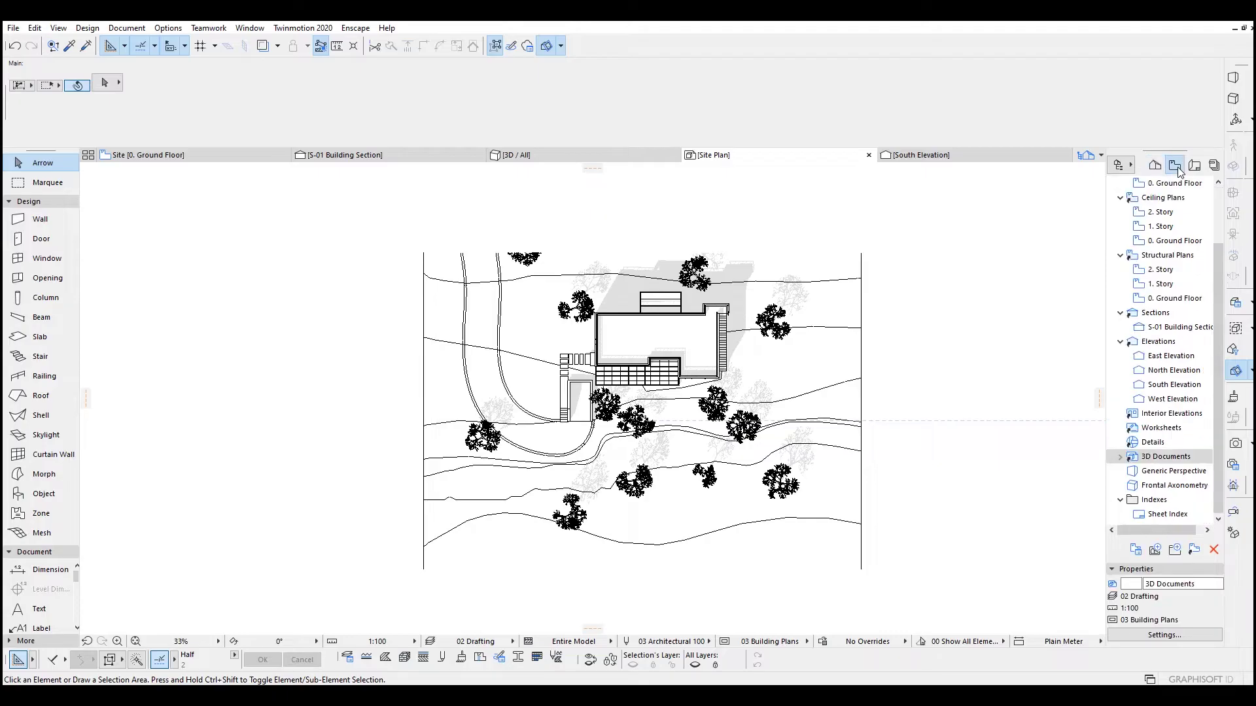
pyautogui.scroll(3, 1178, 255)
pyautogui.click(1149, 199)
pyautogui.doubleClick(1149, 199)
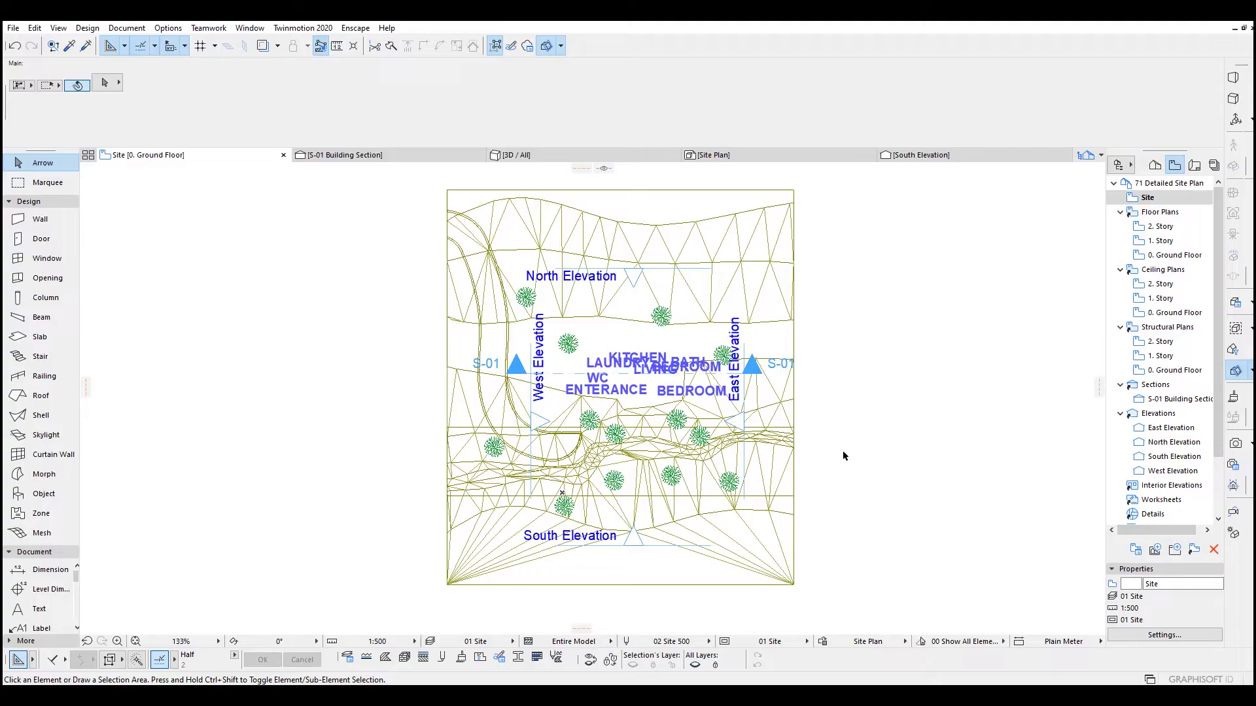
pyautogui.click(742, 156)
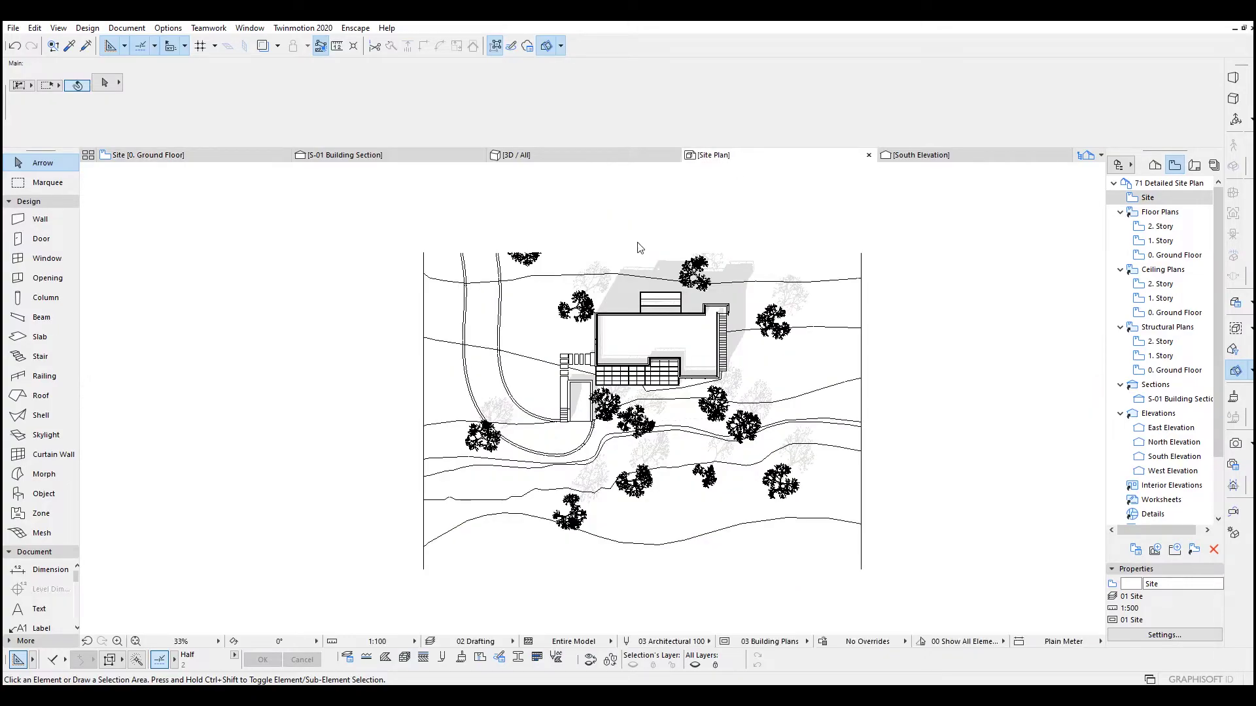
pyautogui.keyDown('shift'); pyautogui.hscroll(1, 864, 491); pyautogui.keyUp('shift')
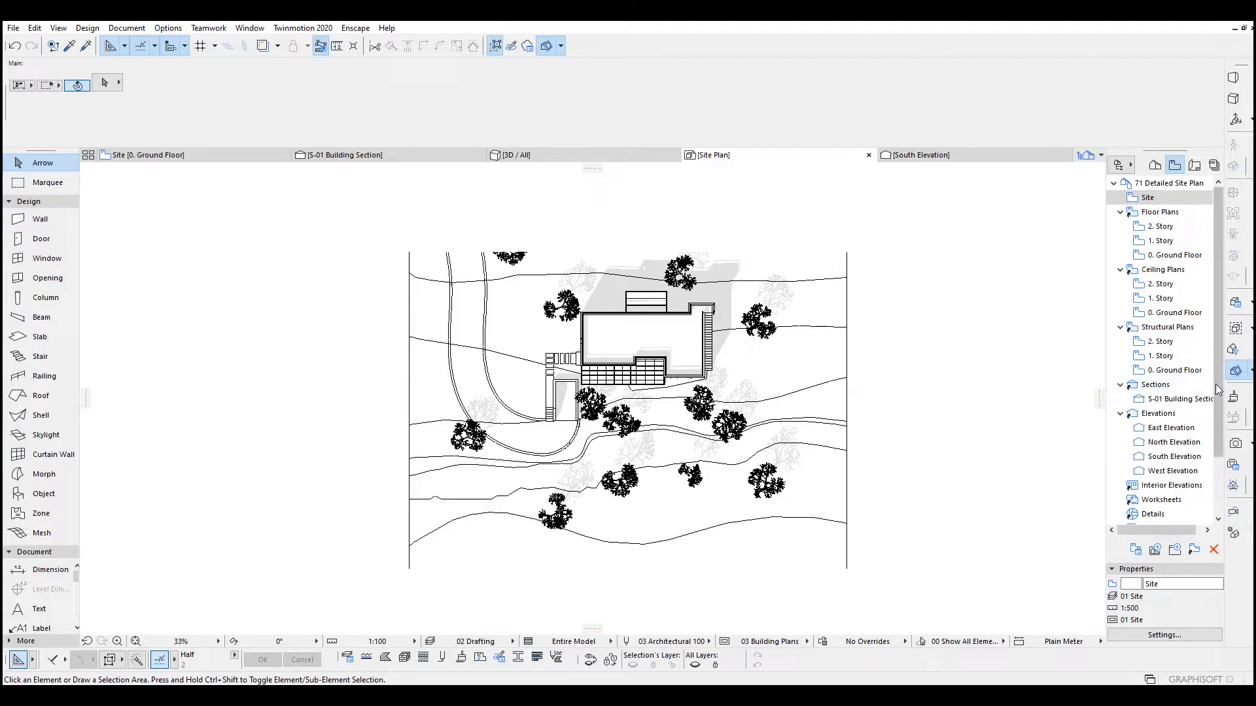
pyautogui.scroll(-5, 1171, 383)
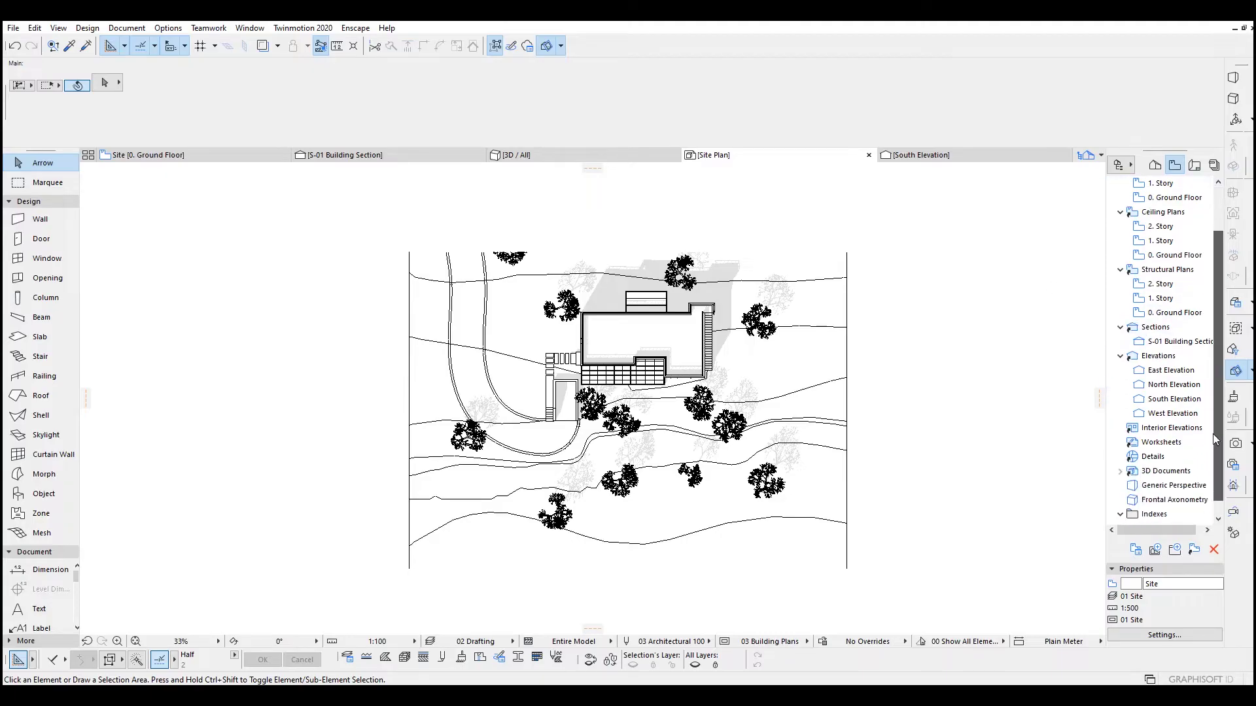
# - Review the cut, uncut and shadow display options in the Site Plan document's settings
pyautogui.click(1155, 165)
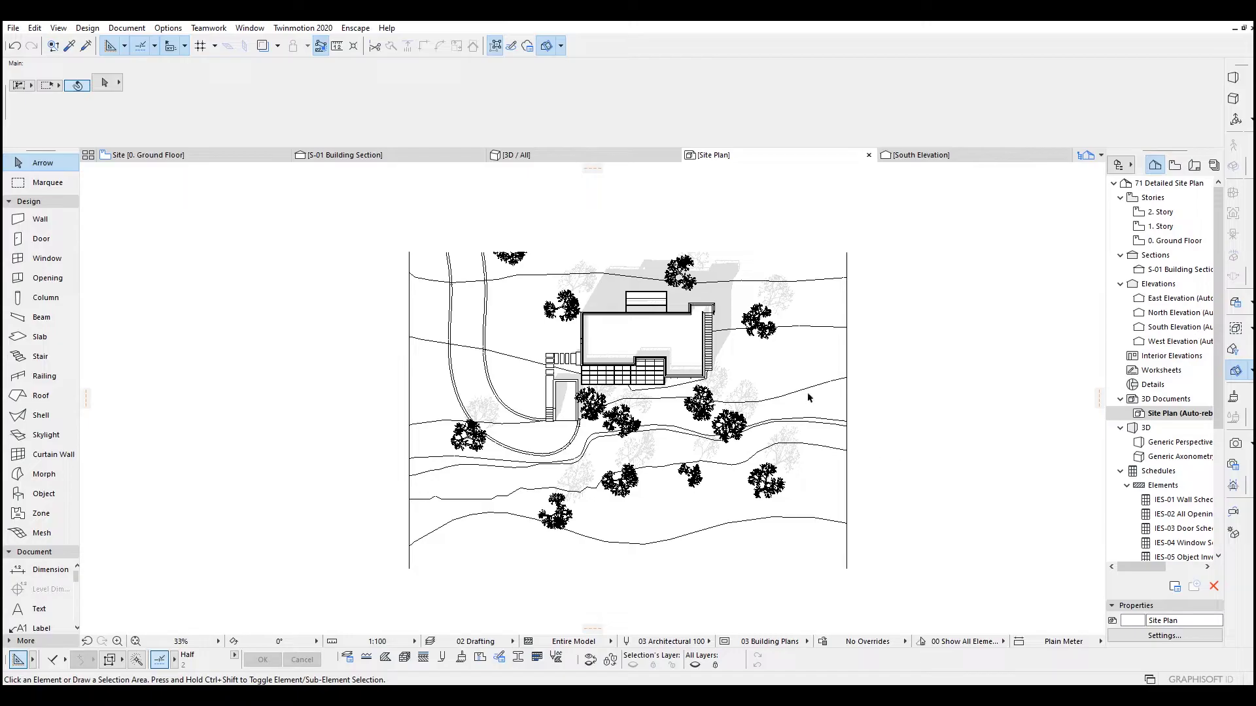
pyautogui.rightClick(1167, 414)
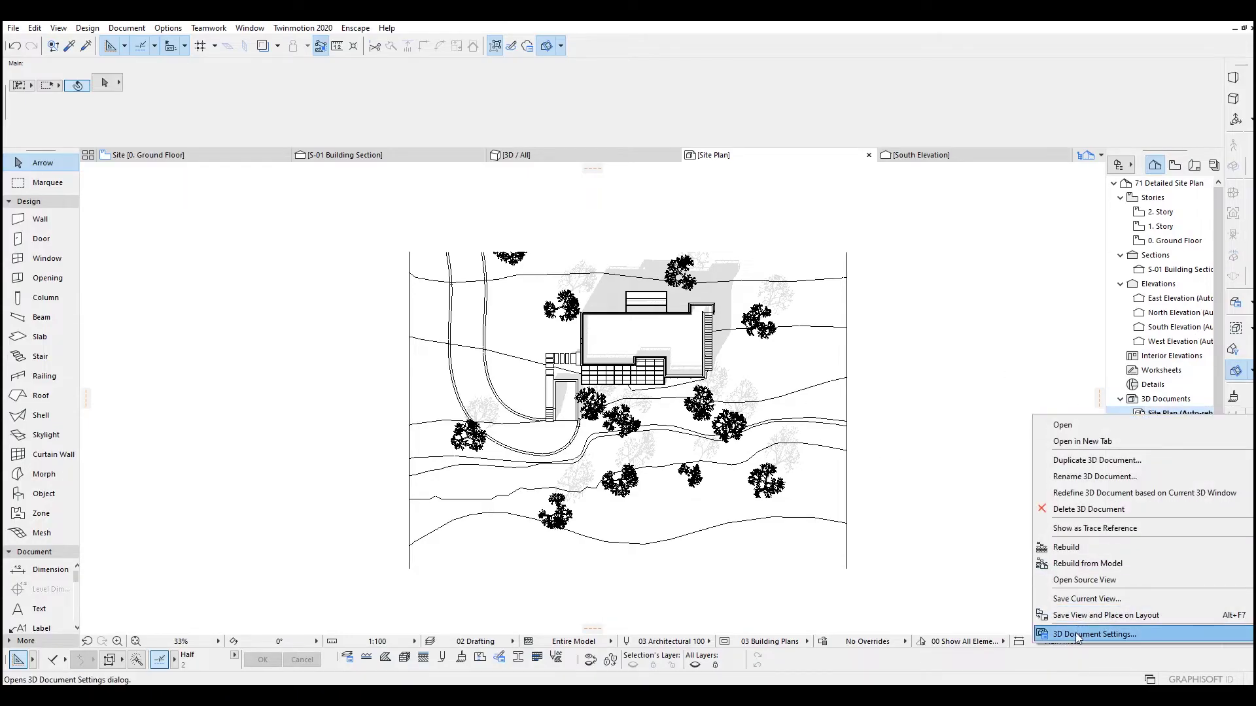
pyautogui.click(1094, 635)
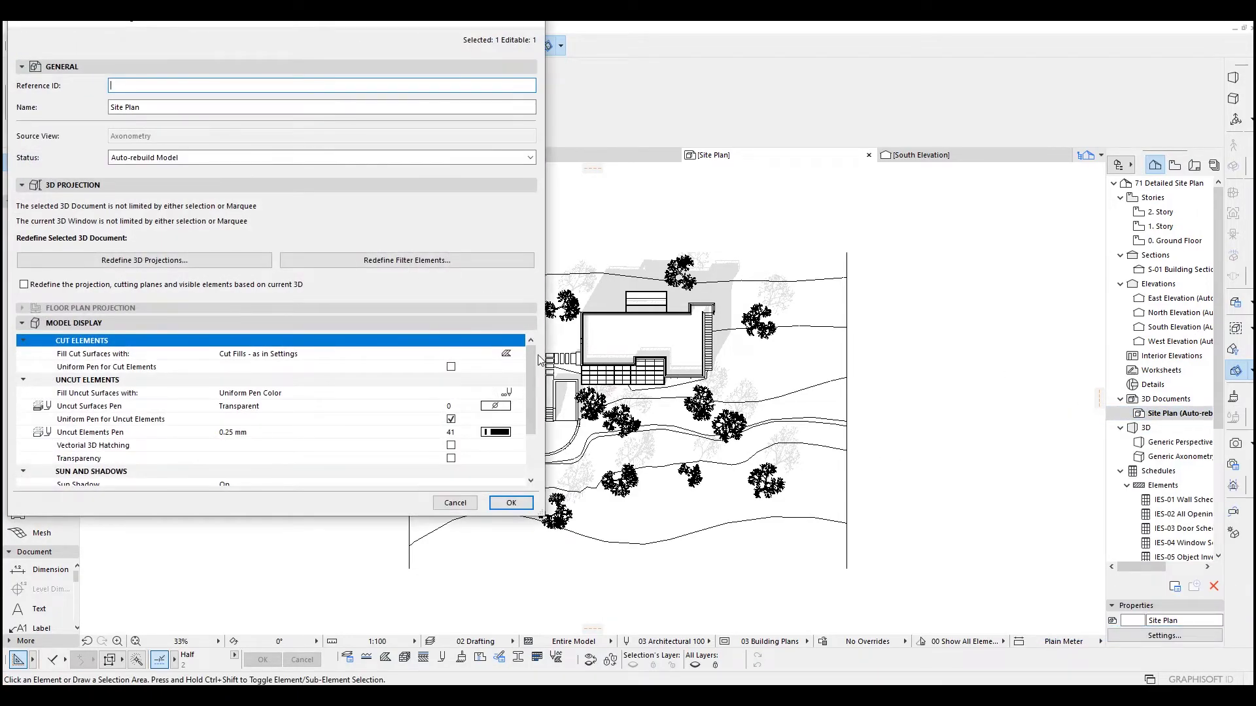
pyautogui.scroll(-3, 530, 371)
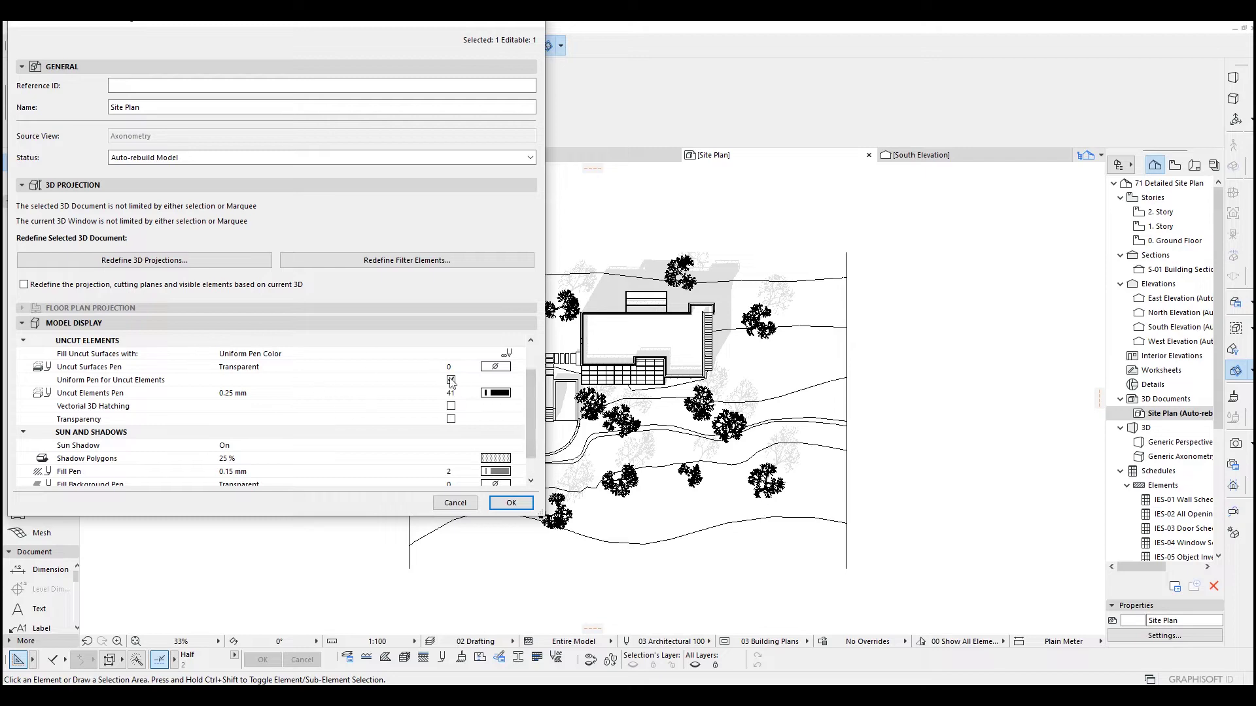
pyautogui.scroll(3, 528, 426)
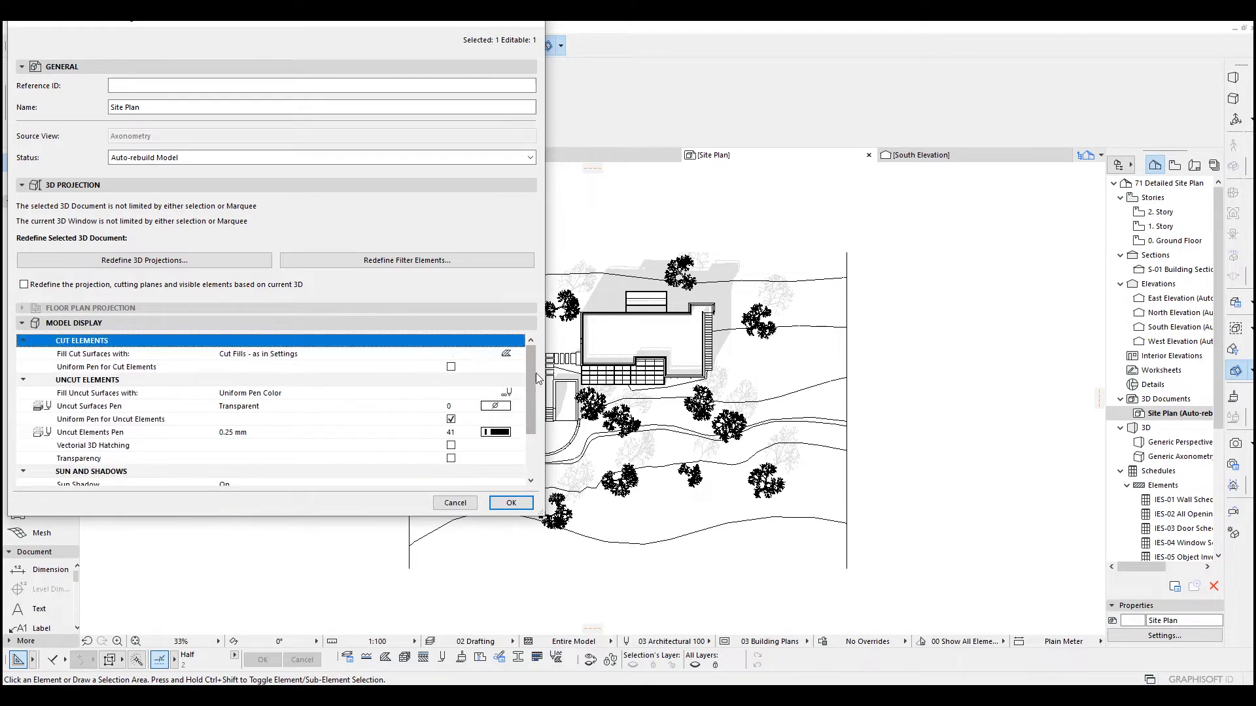
pyautogui.click(511, 504)
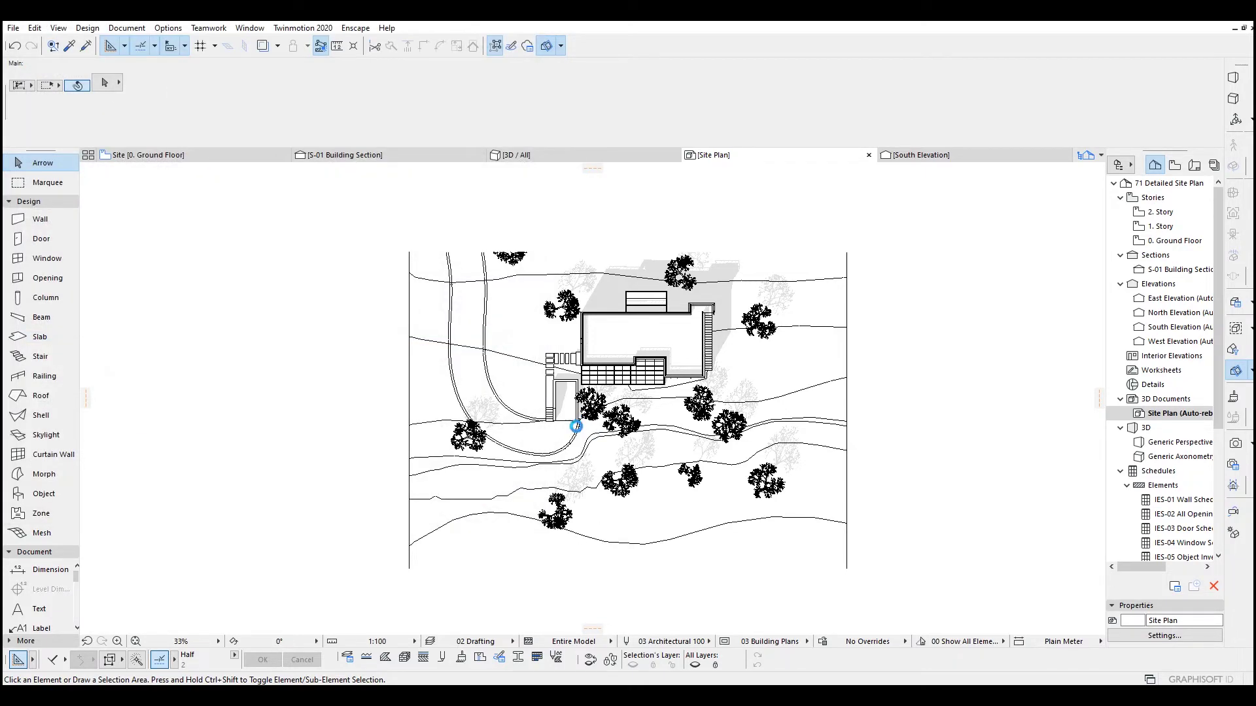
# - Set the scale of the Site Plan document to 1:200
pyautogui.click(376, 644)
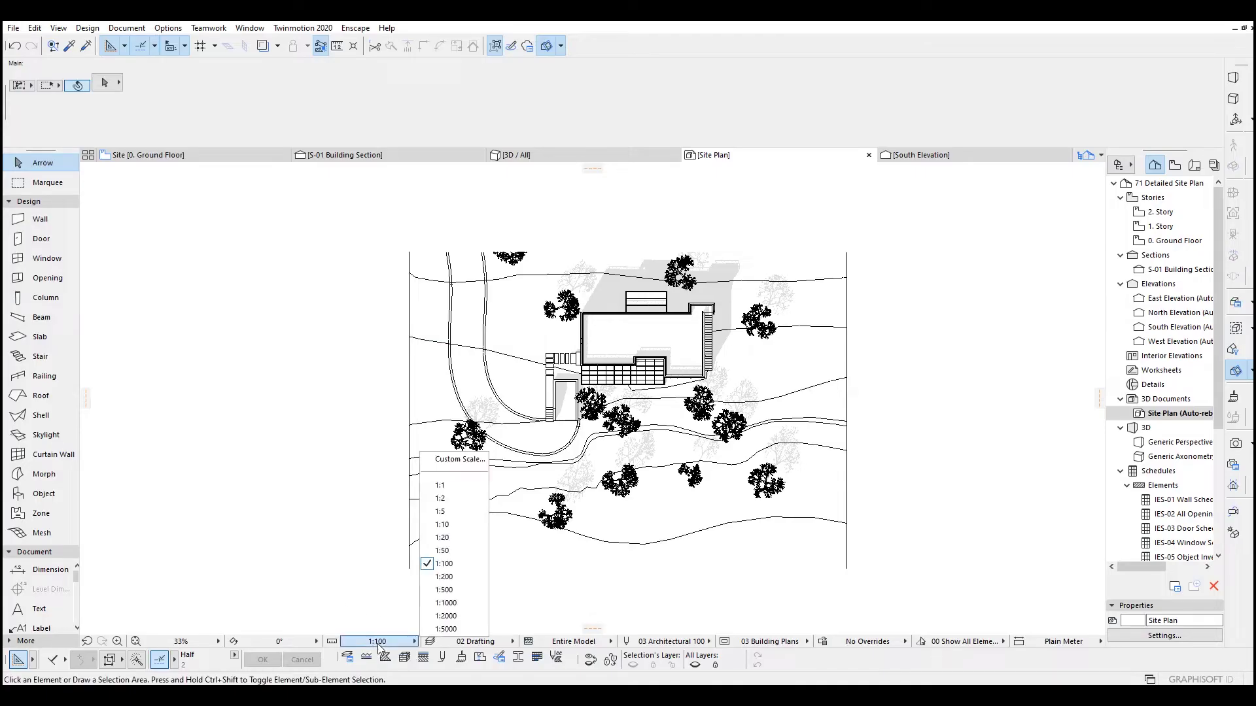
pyautogui.click(450, 578)
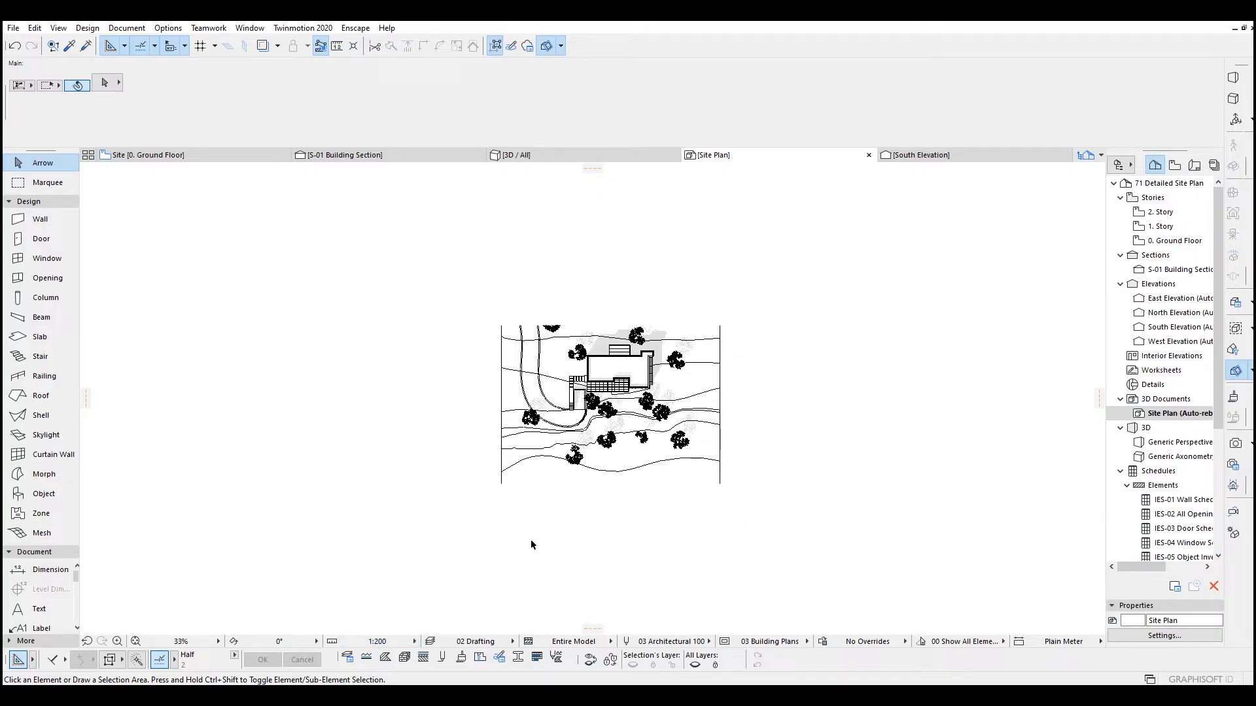
pyautogui.scroll(2, 531, 541)
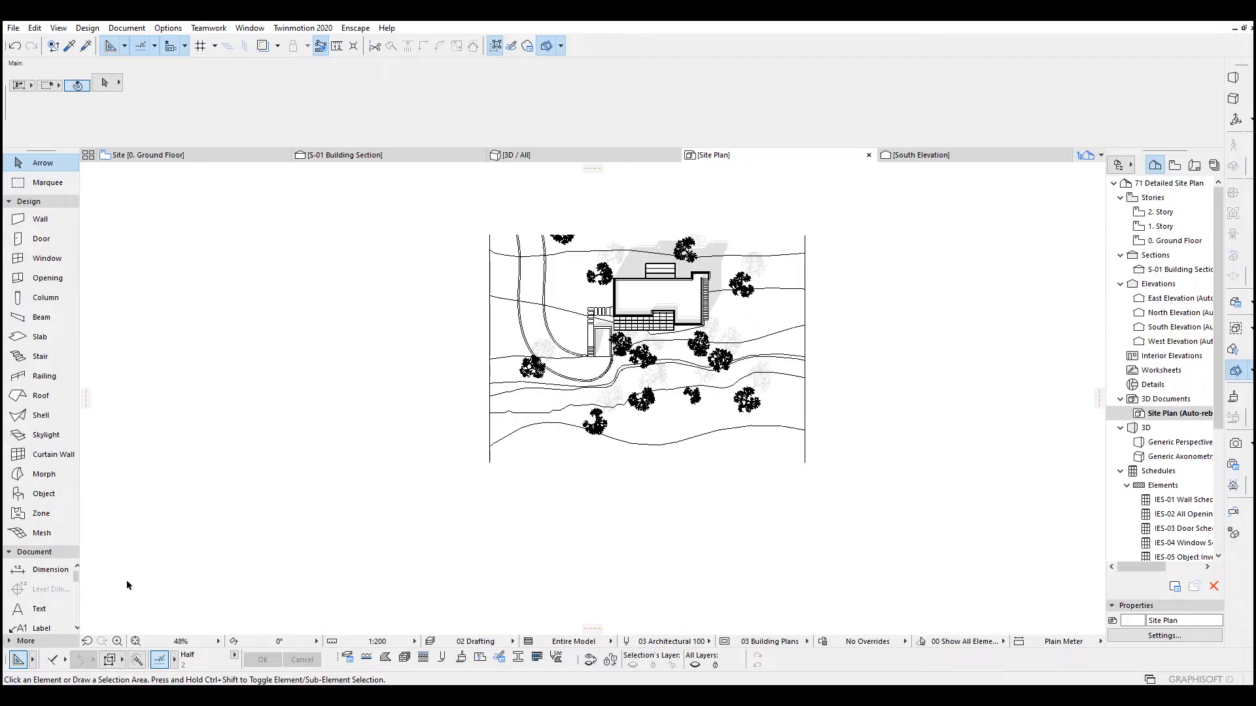
# - Place a text block reading SITE PLAN above the house and terrain drawing
pyautogui.click(40, 609)
pyautogui.scroll(2, 578, 303)
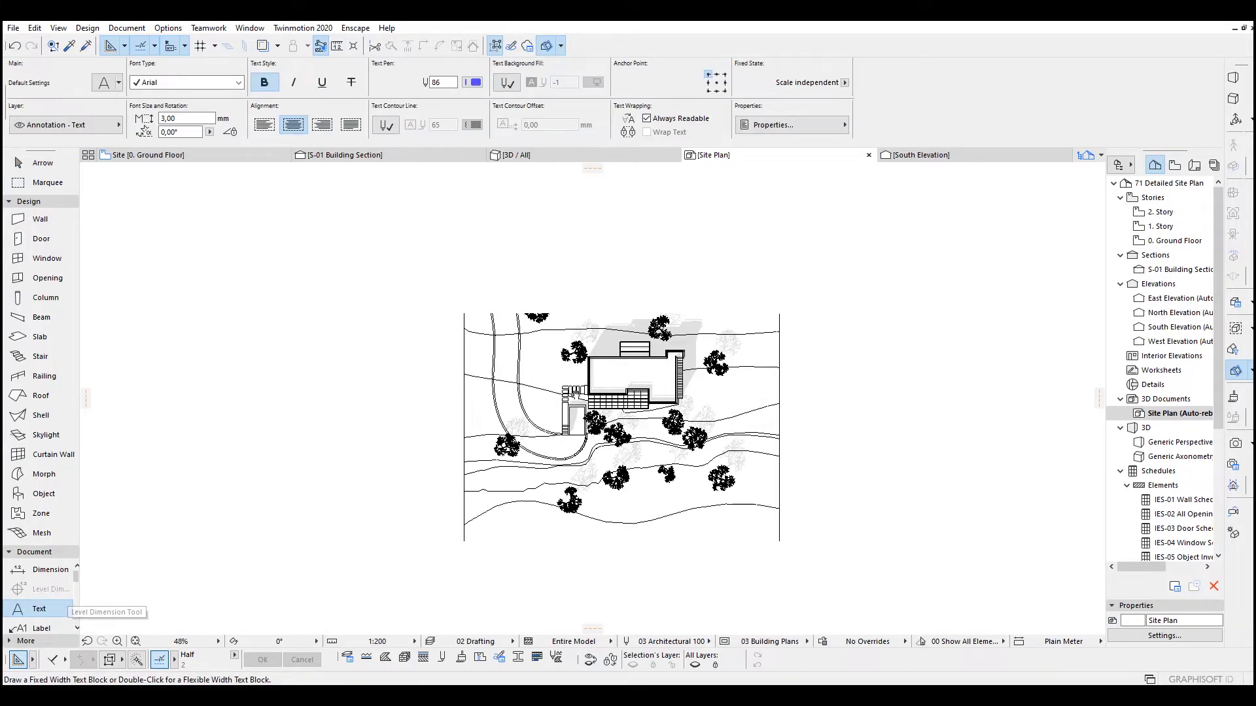
pyautogui.click(578, 304)
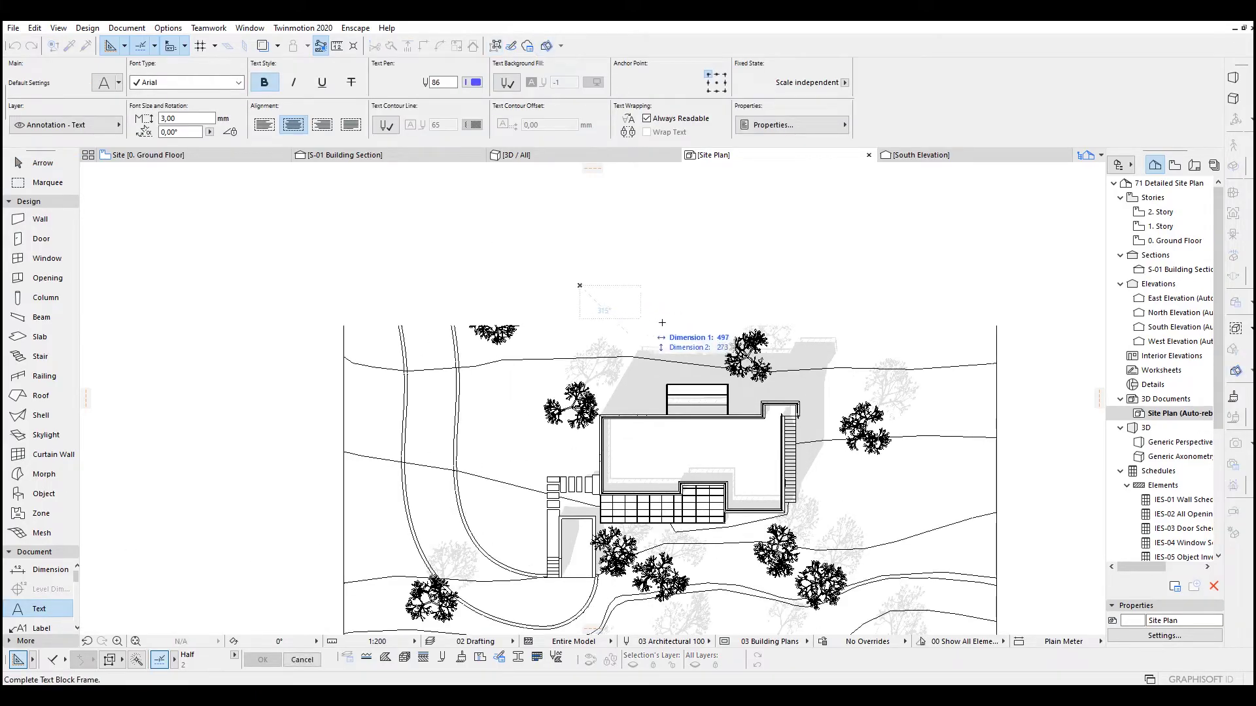
pyautogui.click(691, 333)
pyautogui.write('SITE PLAN')
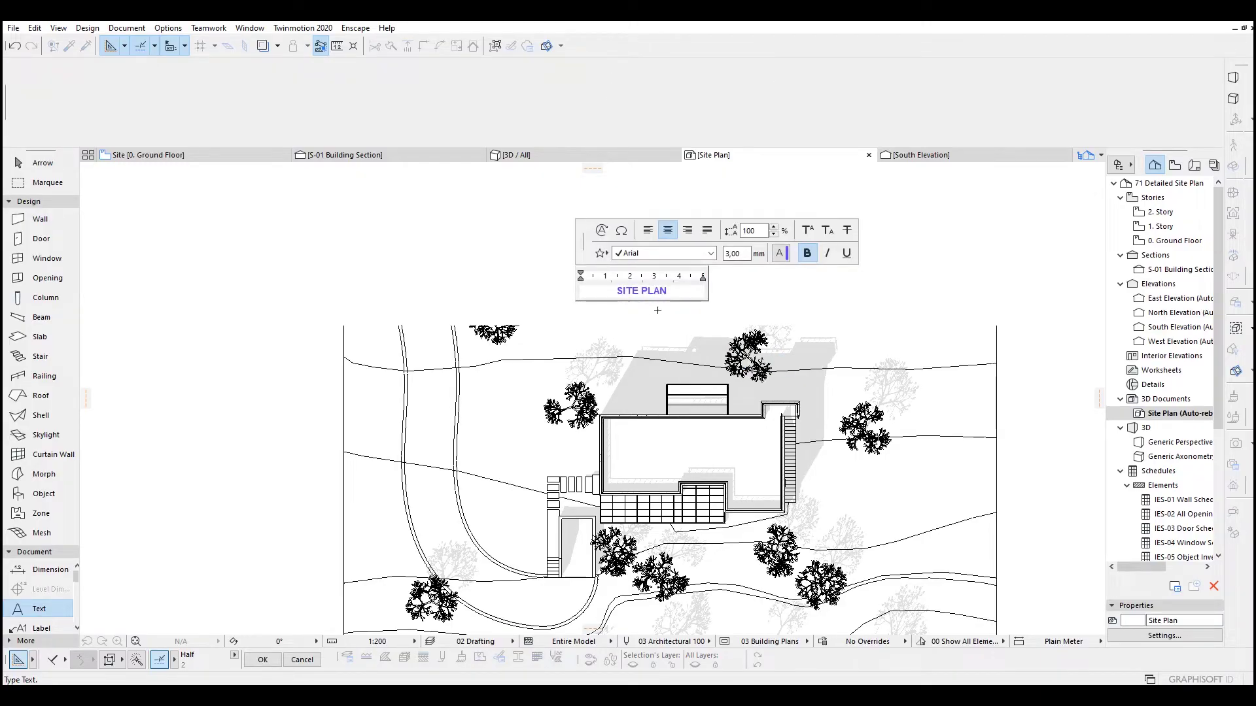
pyautogui.click(657, 310)
pyautogui.press('Escape')
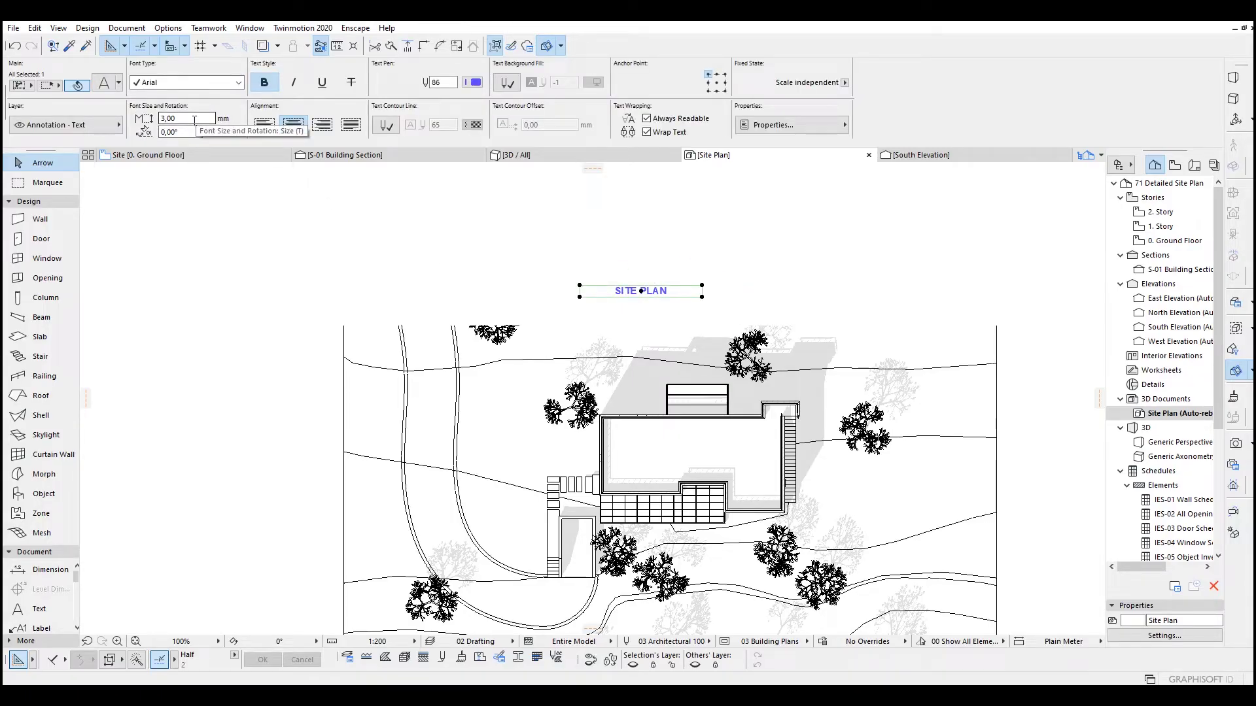
pyautogui.click(167, 119)
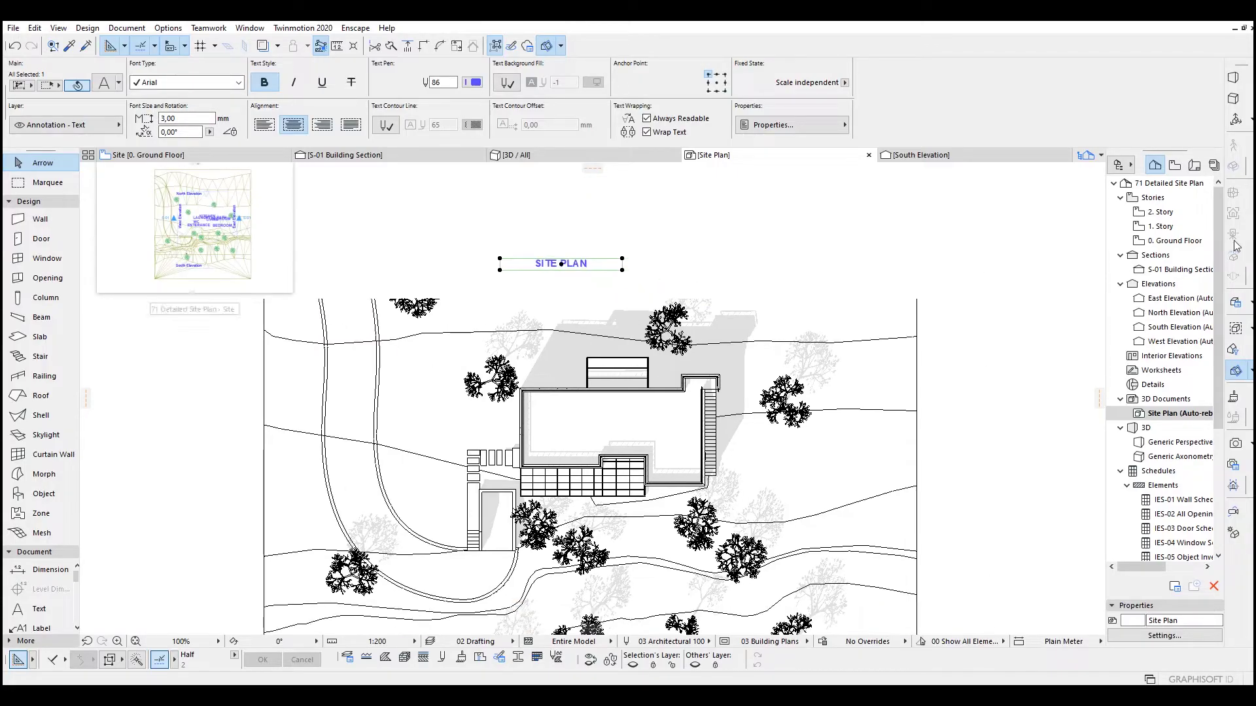
# - Open the Sheet Index and A.01.1 Ground Floor layouts and examine how the ground floor drawing fits its sheet
pyautogui.click(1195, 165)
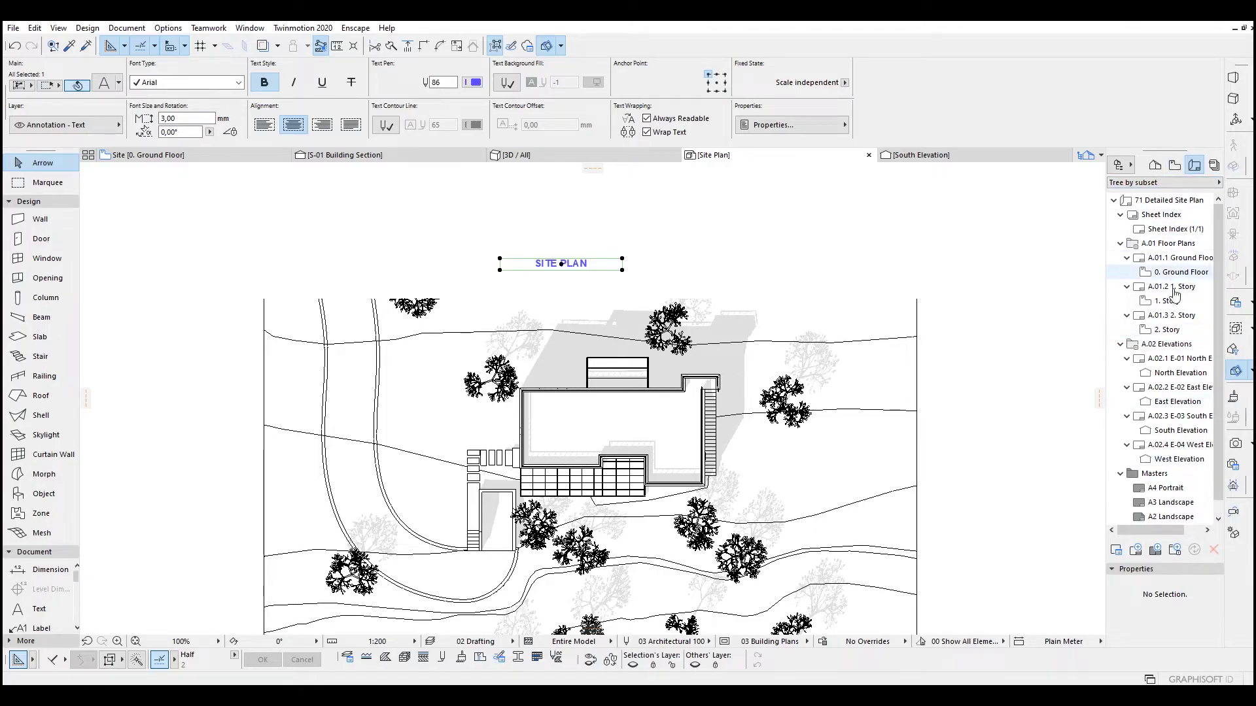
pyautogui.doubleClick(1176, 229)
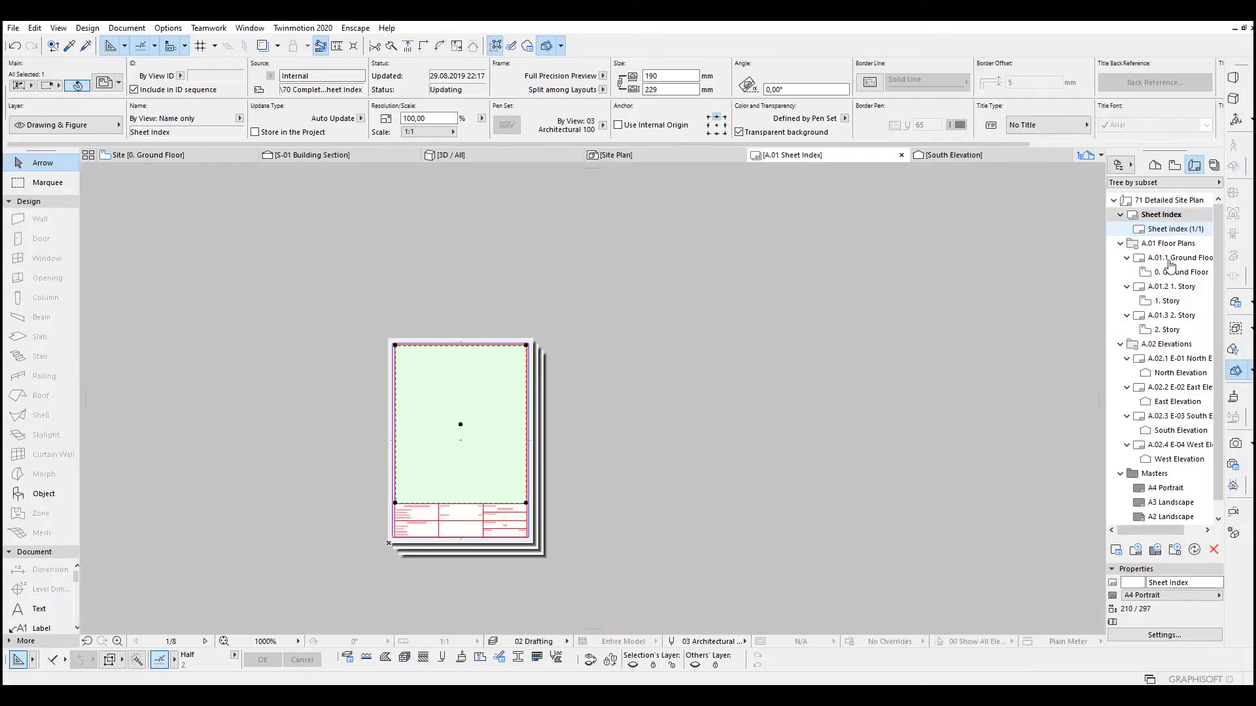
pyautogui.doubleClick(1173, 259)
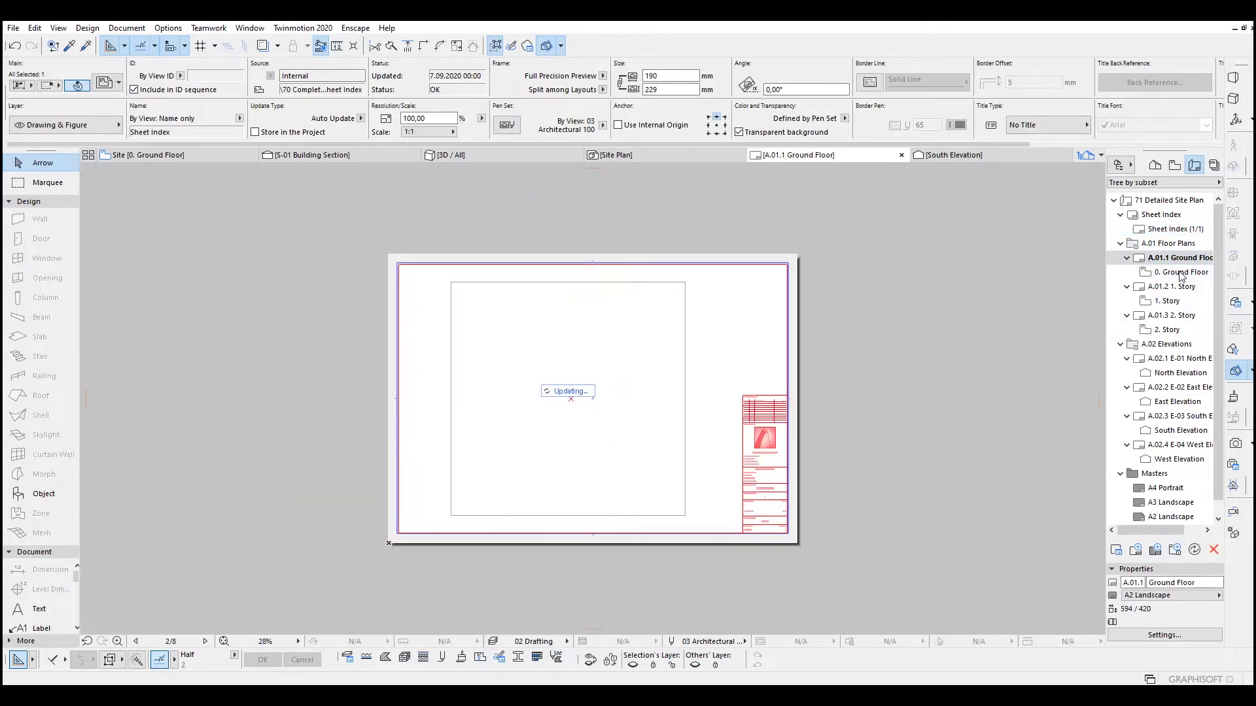
pyautogui.click(1181, 272)
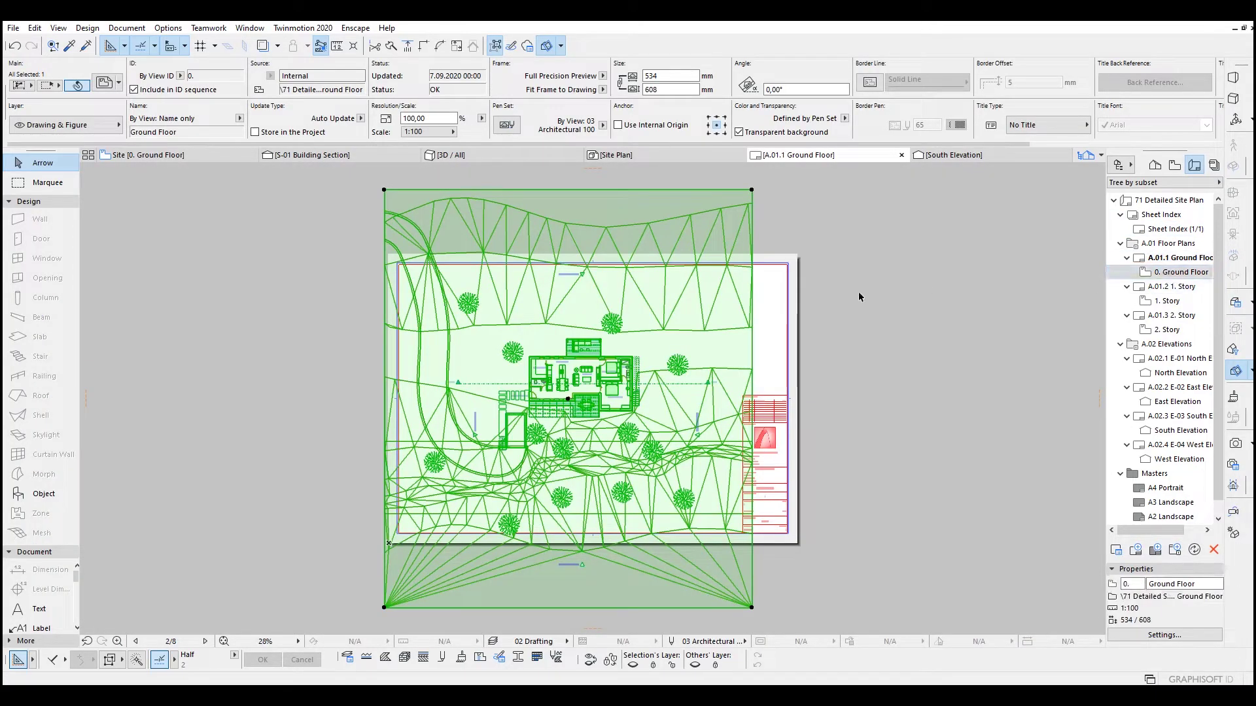
pyautogui.click(882, 296)
pyautogui.scroll(3, 565, 297)
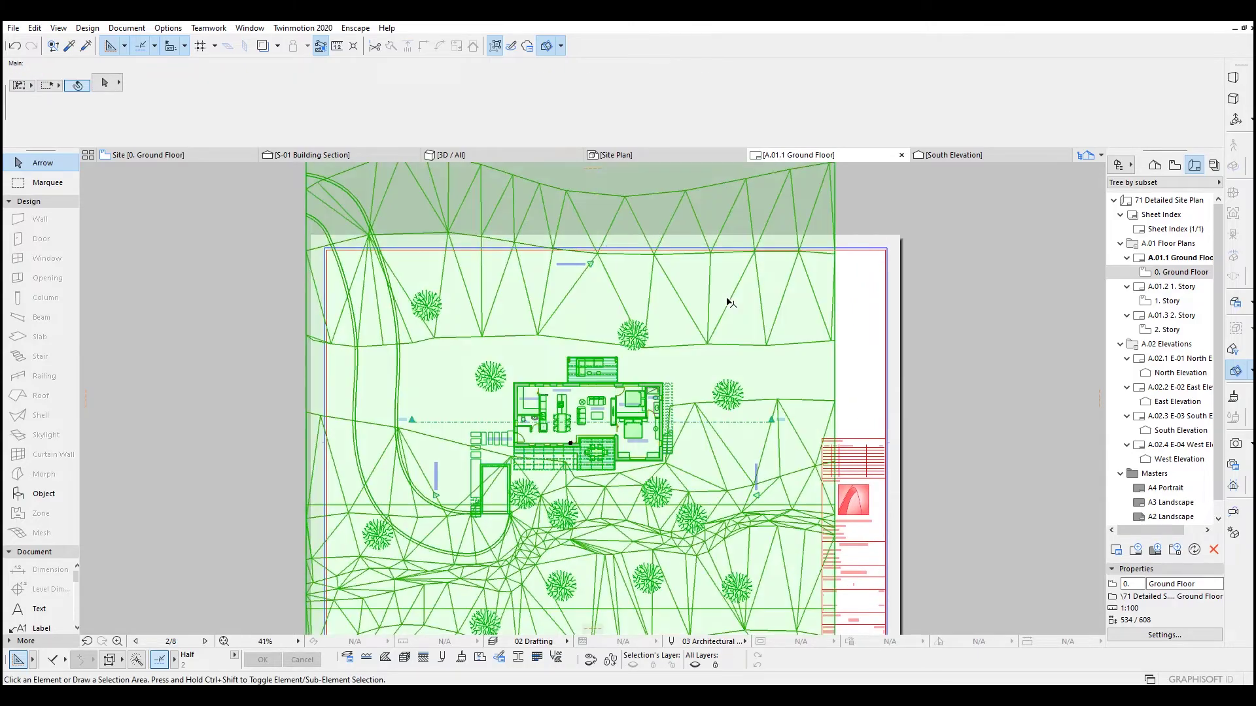
# - Delete the ground floor drawing from the A.01.1 Ground Floor layout
pyautogui.click(728, 301)
pyautogui.press('Delete')
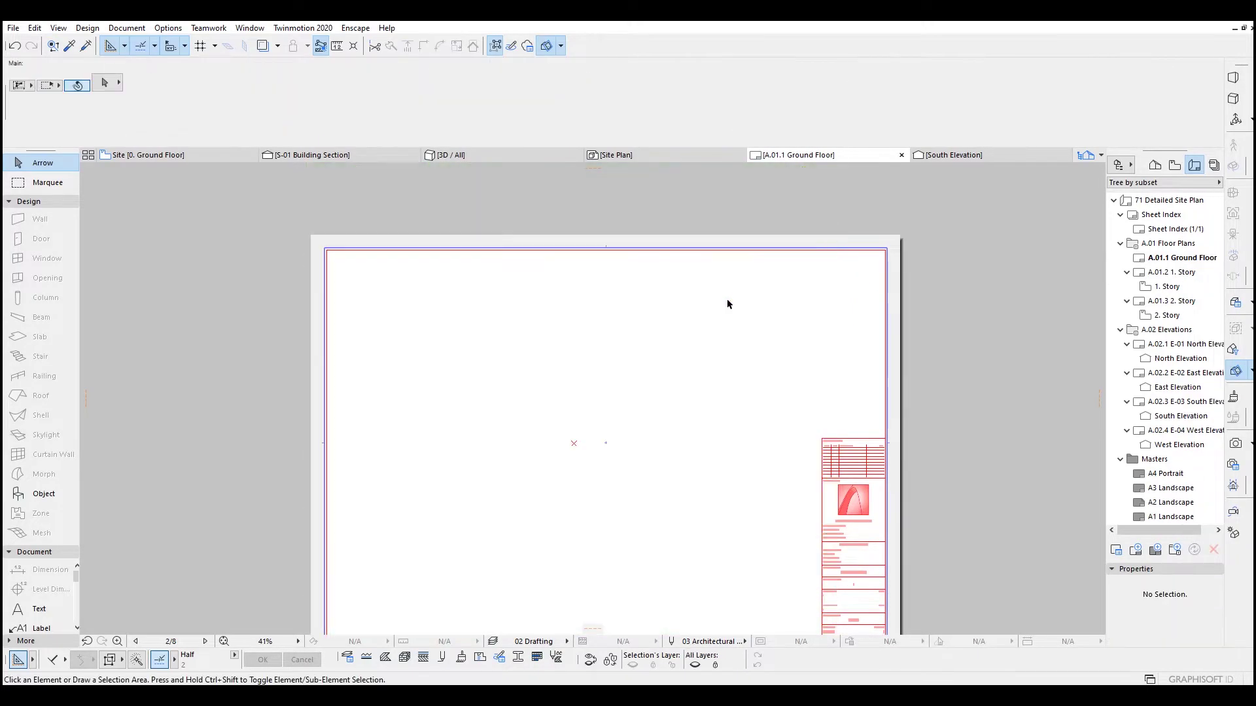
pyautogui.moveTo(795, 280); pyautogui.dragTo(774, 222, button='middle')
# - Place the Site Plan view from the 3D Documents views onto the empty A.01.1 Ground Floor layout
pyautogui.click(1175, 165)
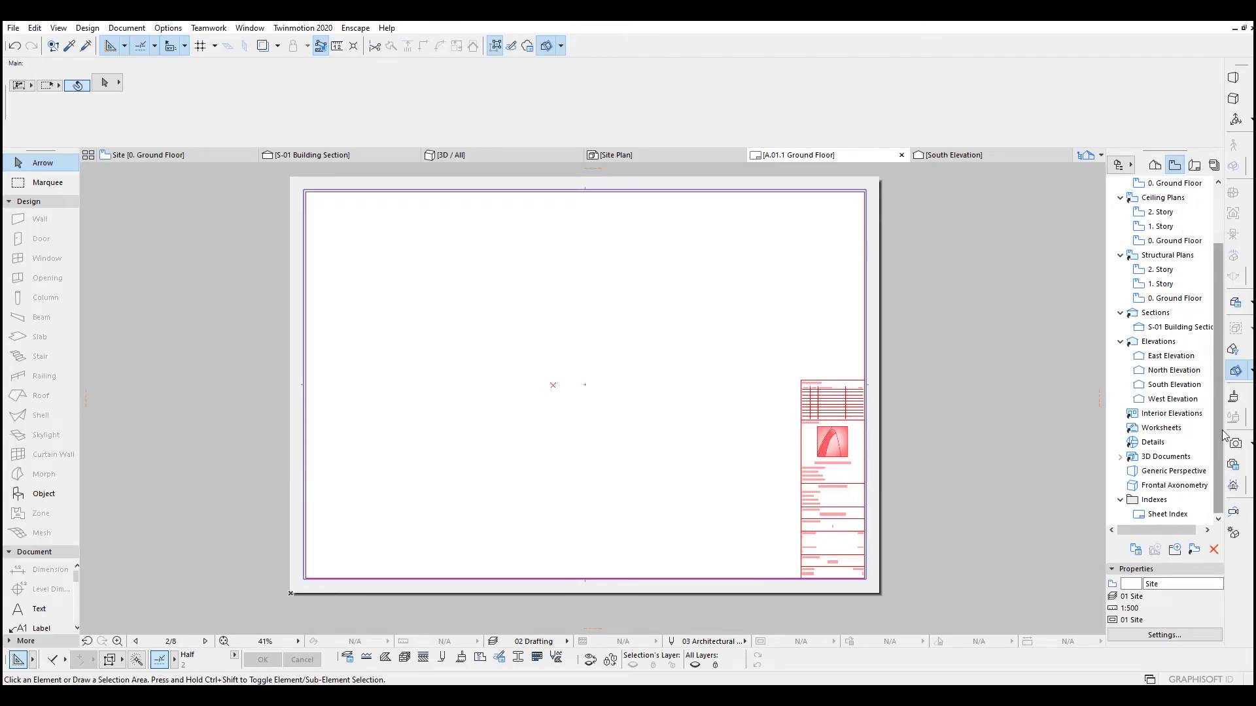
pyautogui.scroll(2, 1177, 288)
pyautogui.scroll(-2, 1177, 288)
pyautogui.doubleClick(1171, 459)
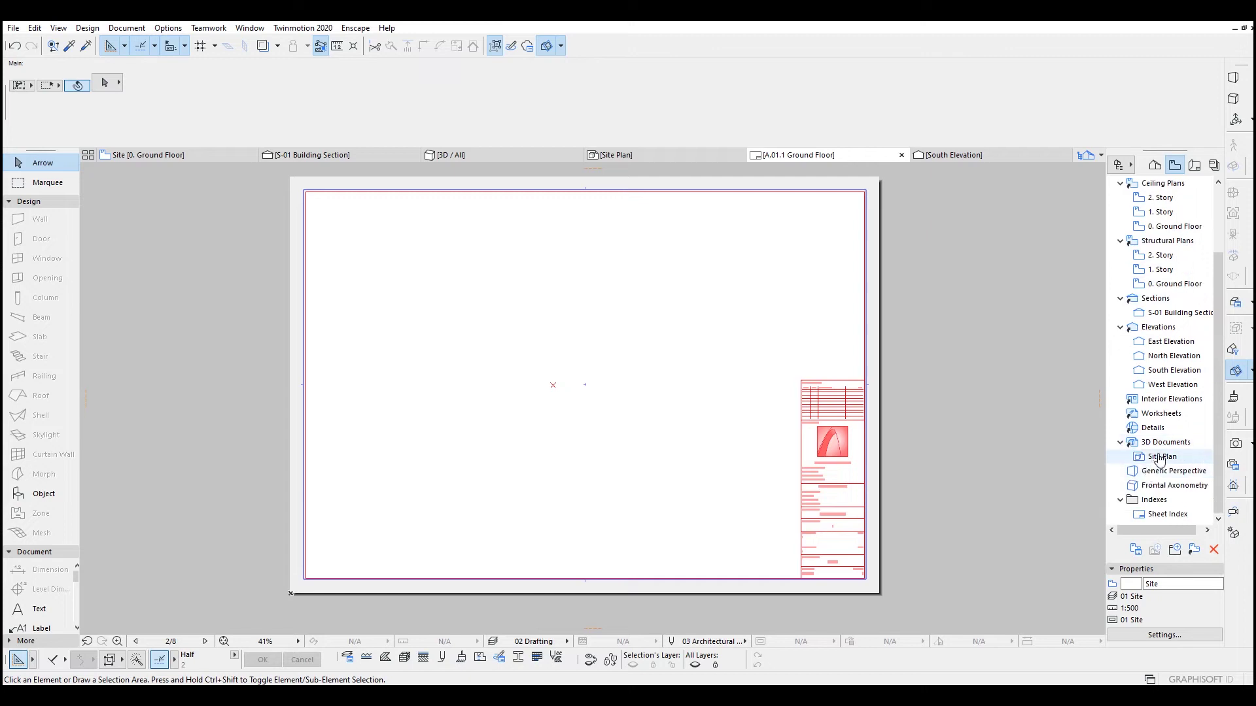
pyautogui.moveTo(1164, 462)
pyautogui.mouseDown()
pyautogui.moveTo(1108, 434)
pyautogui.moveTo(641, 325)
pyautogui.moveTo(502, 360)
pyautogui.moveTo(507, 389)
pyautogui.moveTo(500, 381)
pyautogui.mouseUp()
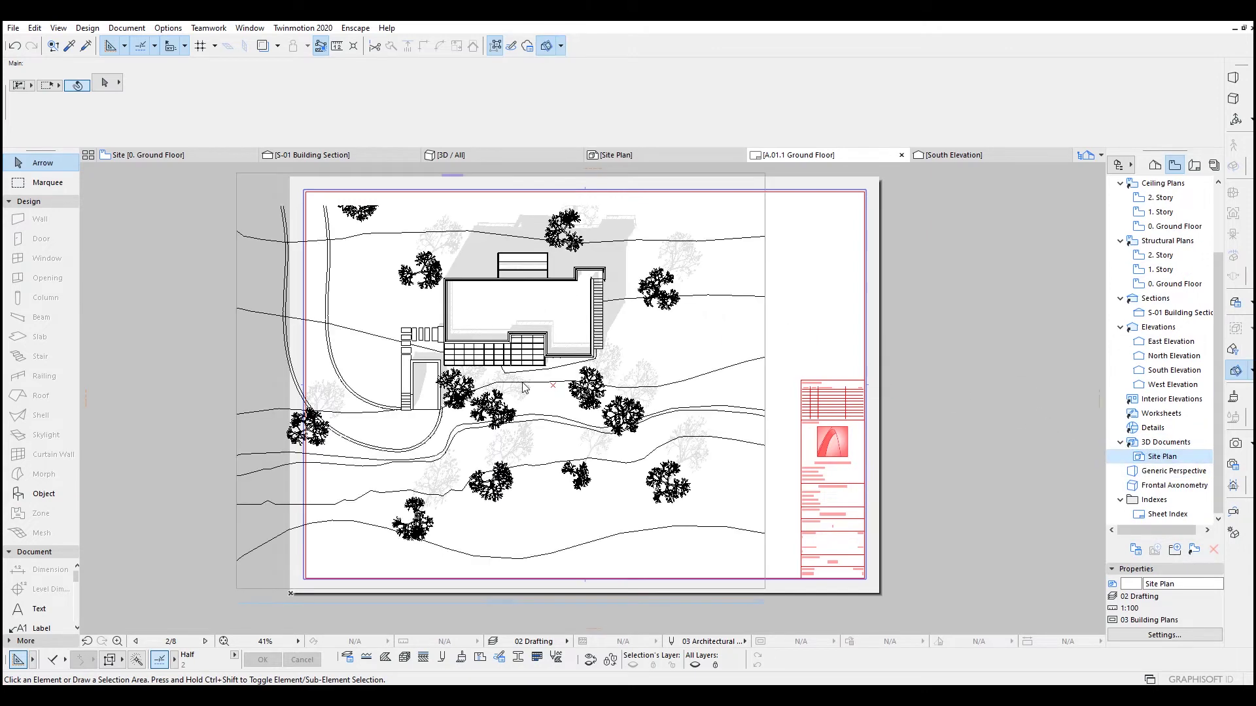
pyautogui.scroll(5, 457, 197)
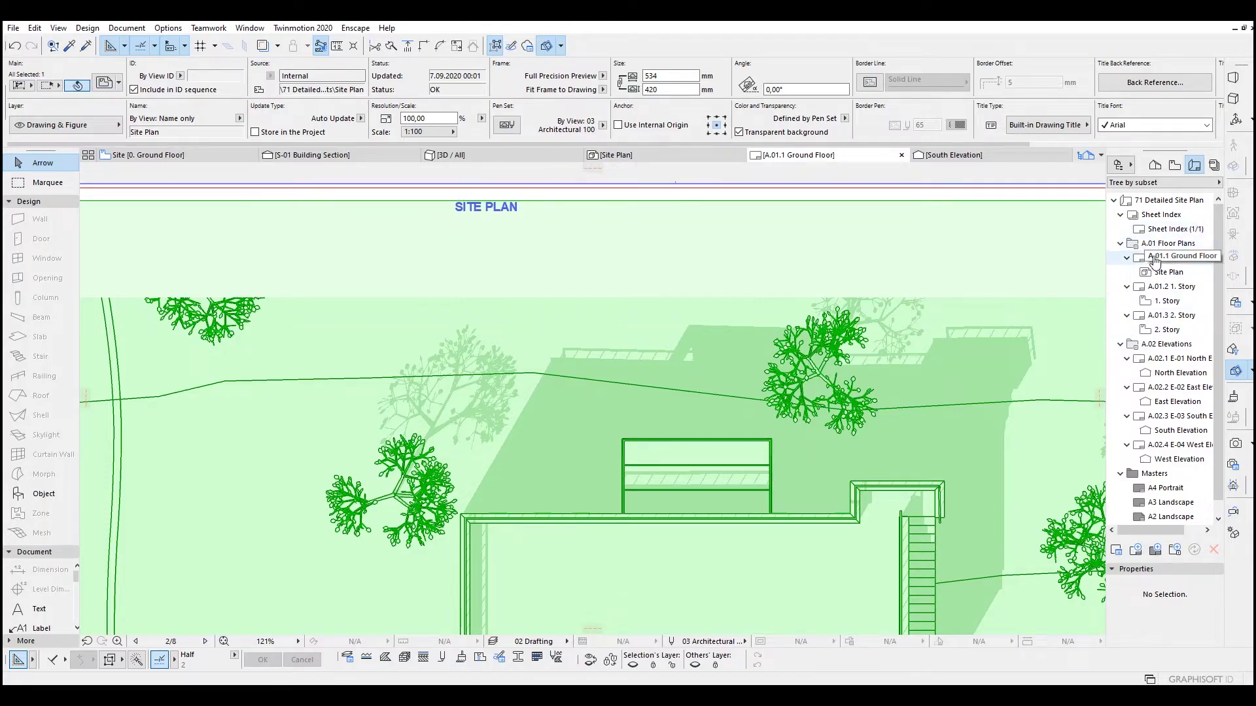
pyautogui.click(1178, 258)
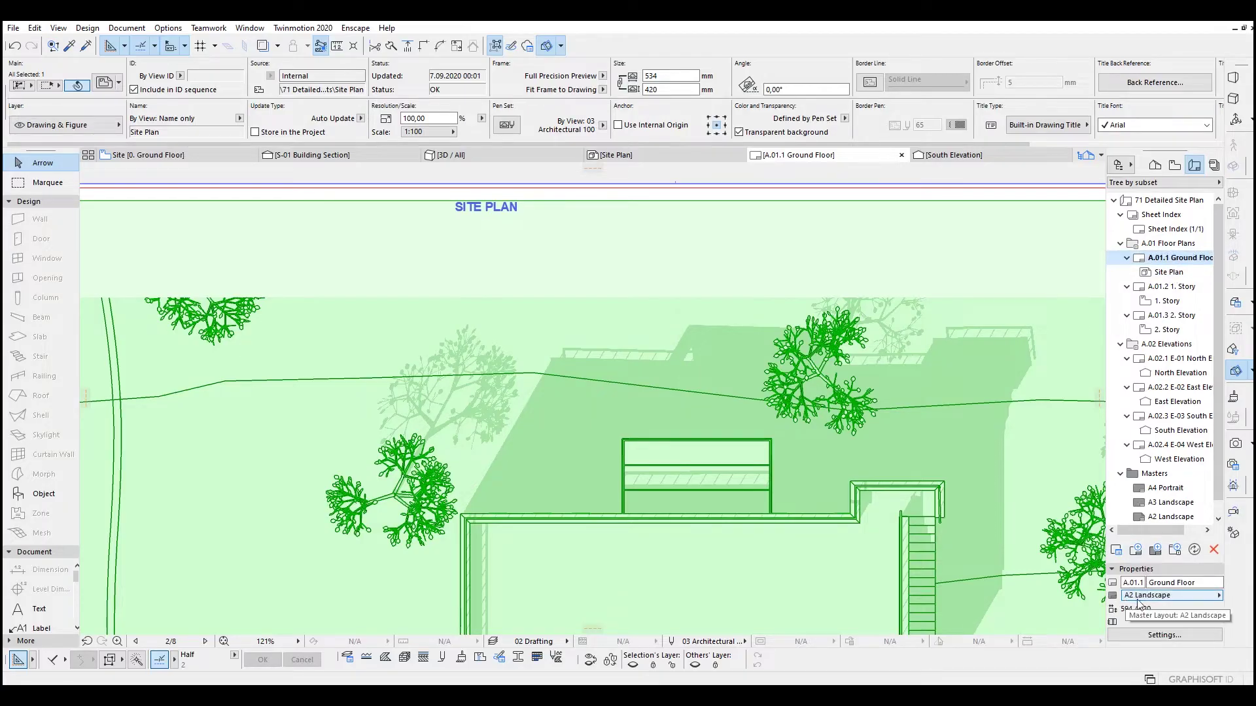
pyautogui.click(1186, 635)
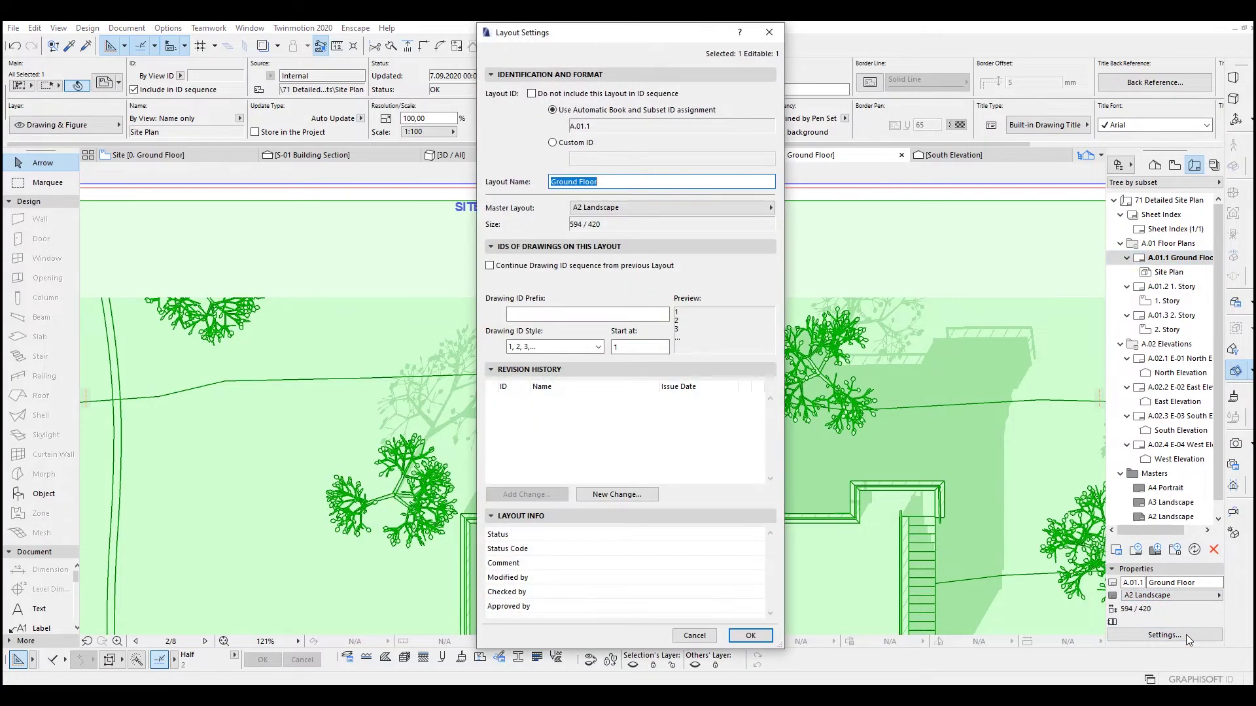
pyautogui.press('Escape')
pyautogui.click(1169, 272)
# - Set the saved Site Plan view's scale to 1:200 and check the drawing placed on the layout
pyautogui.click(1176, 165)
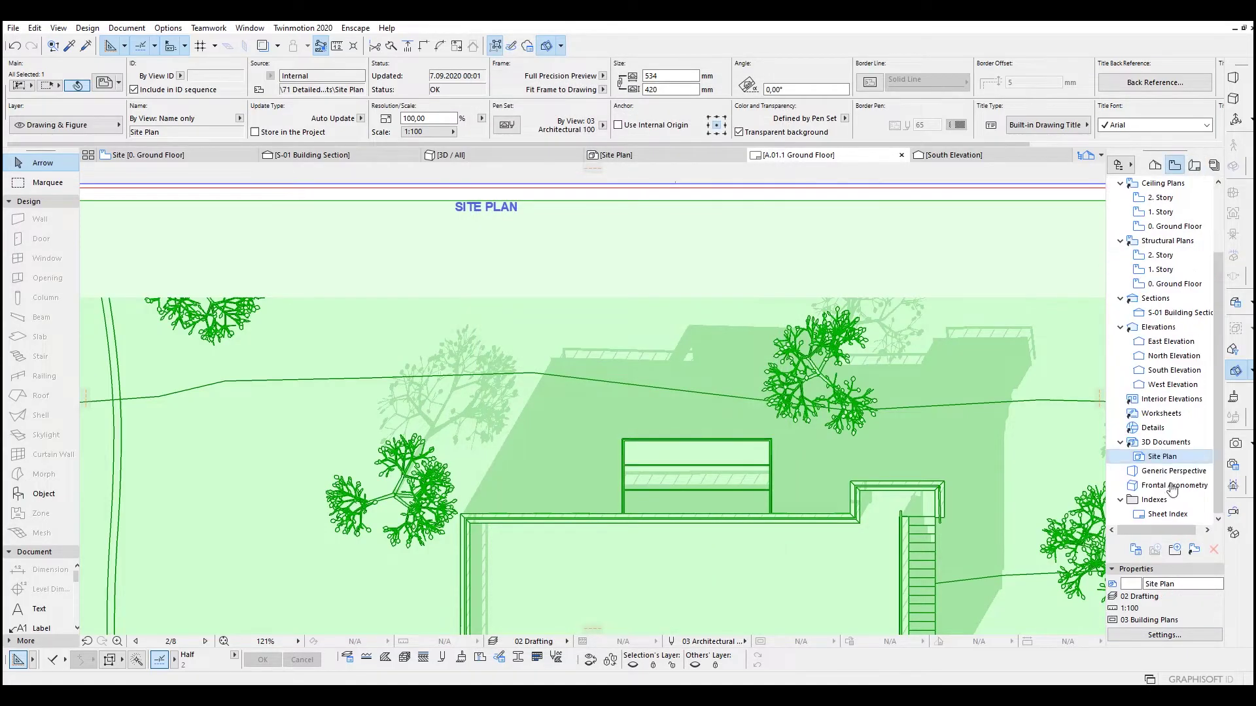
pyautogui.rightClick(1161, 467)
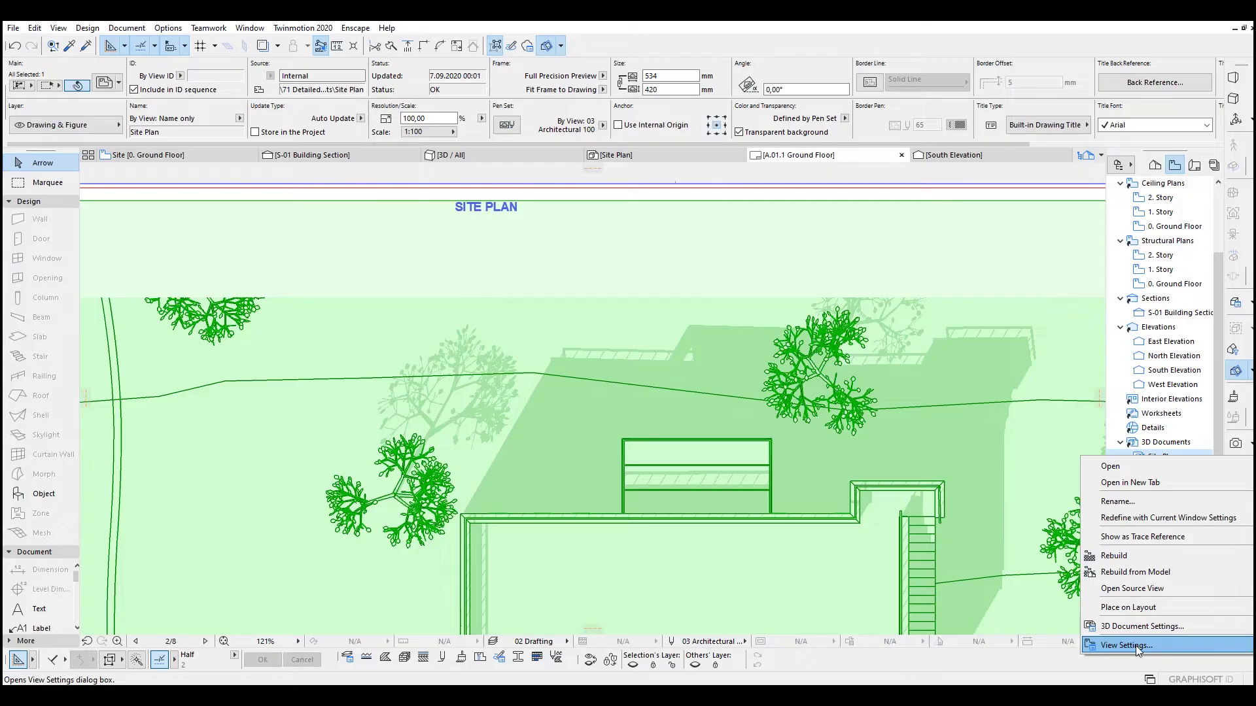
pyautogui.click(1136, 646)
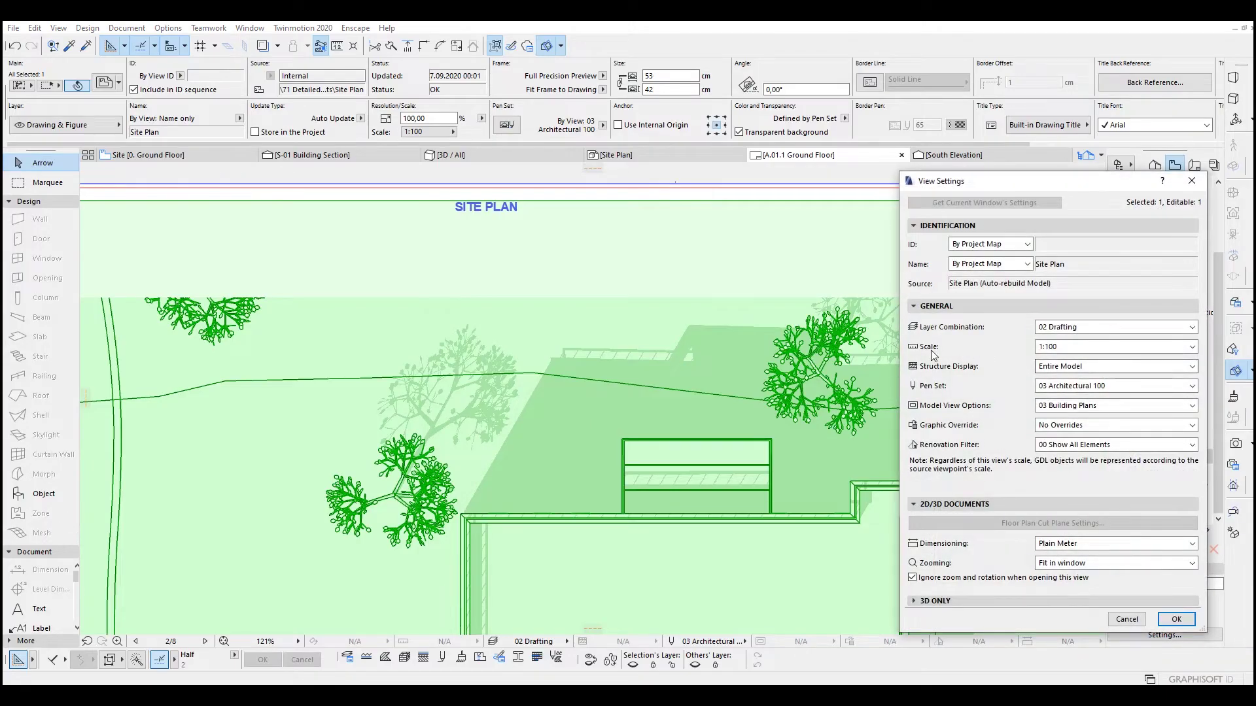
pyautogui.click(1112, 347)
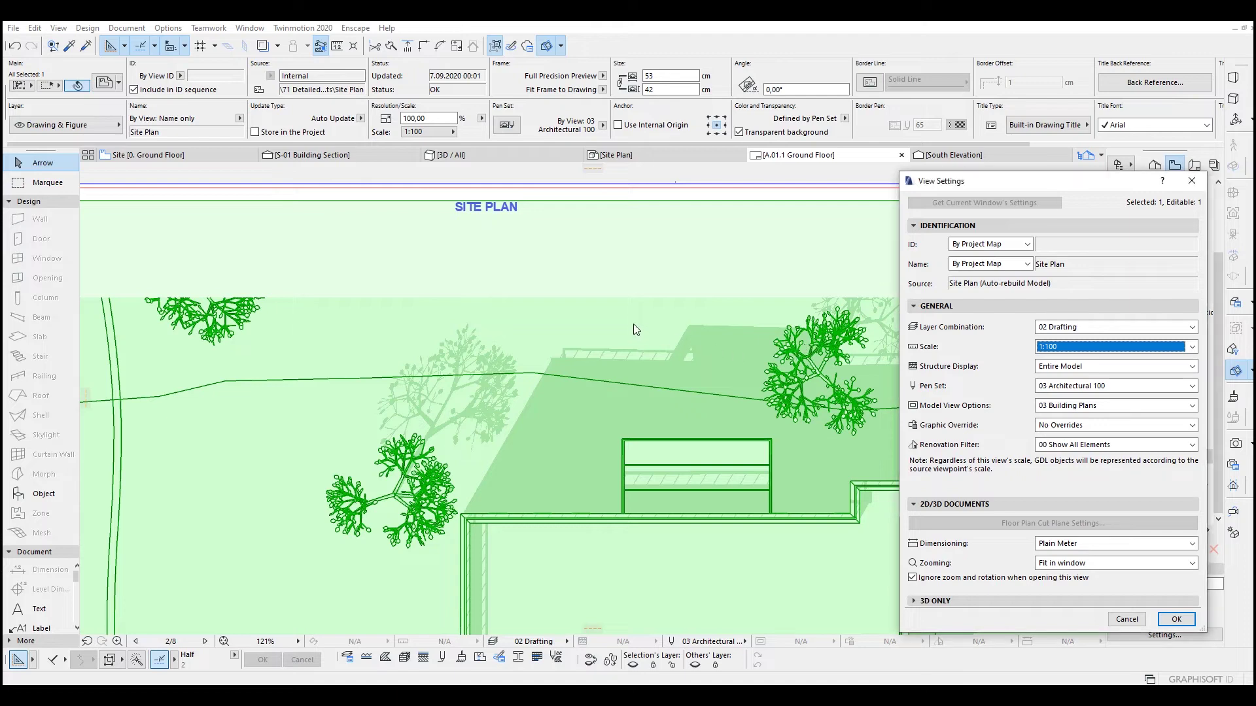
pyautogui.click(1049, 348)
pyautogui.click(1055, 444)
pyautogui.click(1176, 619)
pyautogui.moveTo(767, 502); pyautogui.dragTo(734, 320, button='middle')
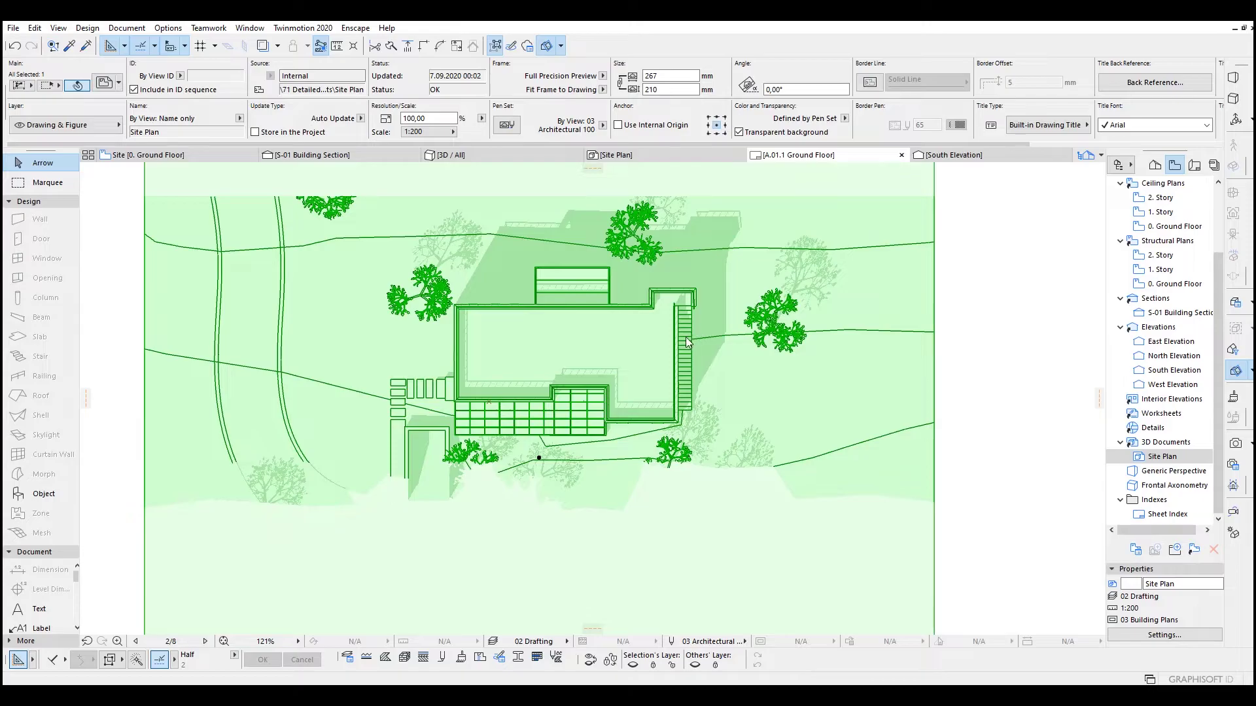
pyautogui.scroll(-2, 629, 351)
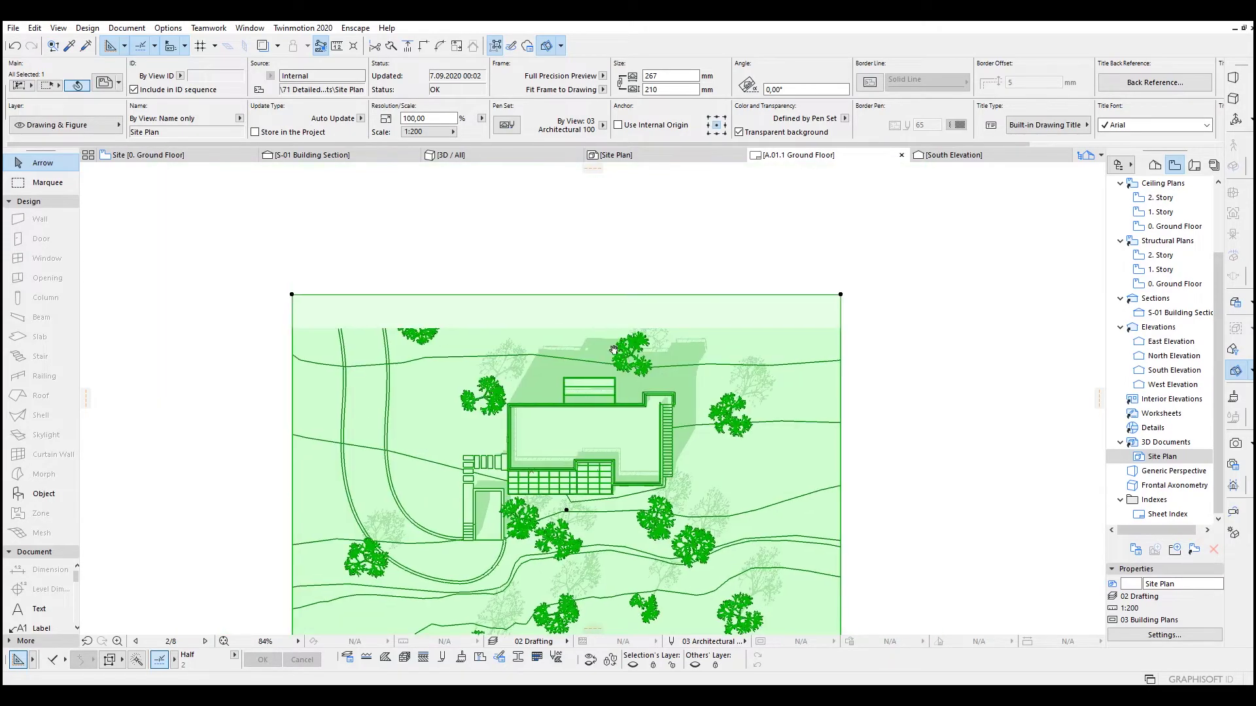
pyautogui.scroll(2, 568, 318)
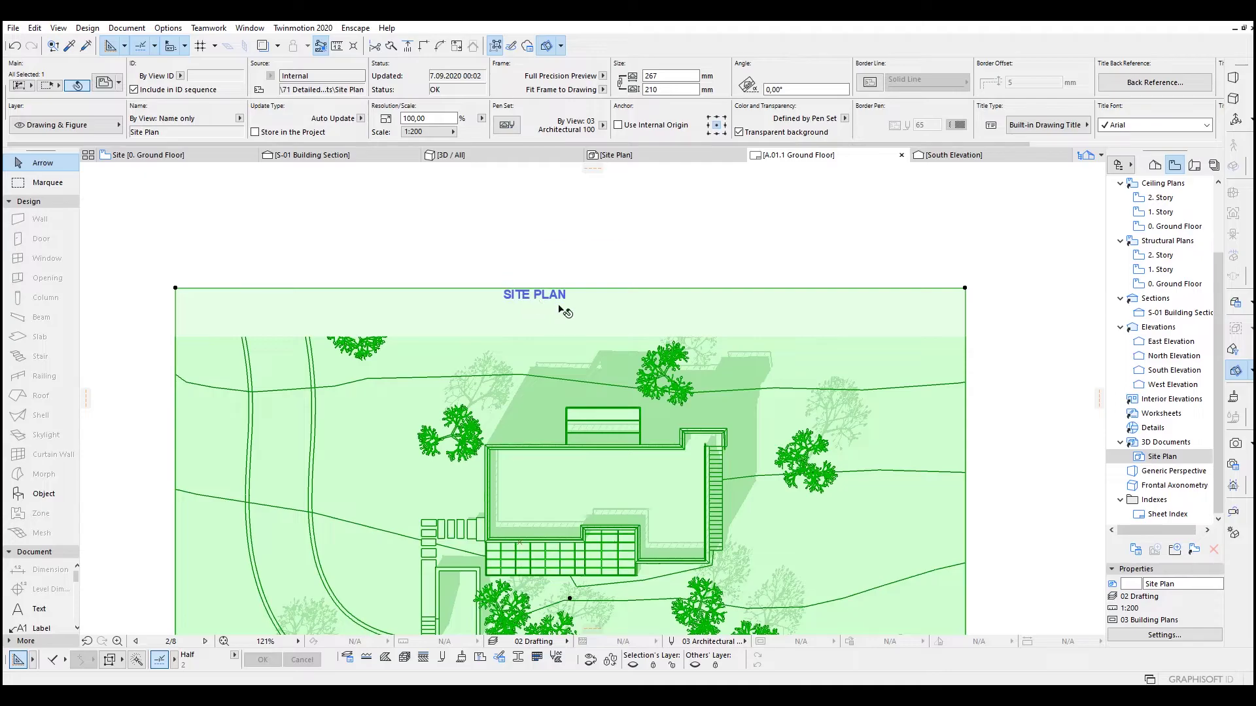
# - Close the A.01.1 layout and examine the SITE PLAN title and the view settings of the Site Plan document
pyautogui.click(901, 156)
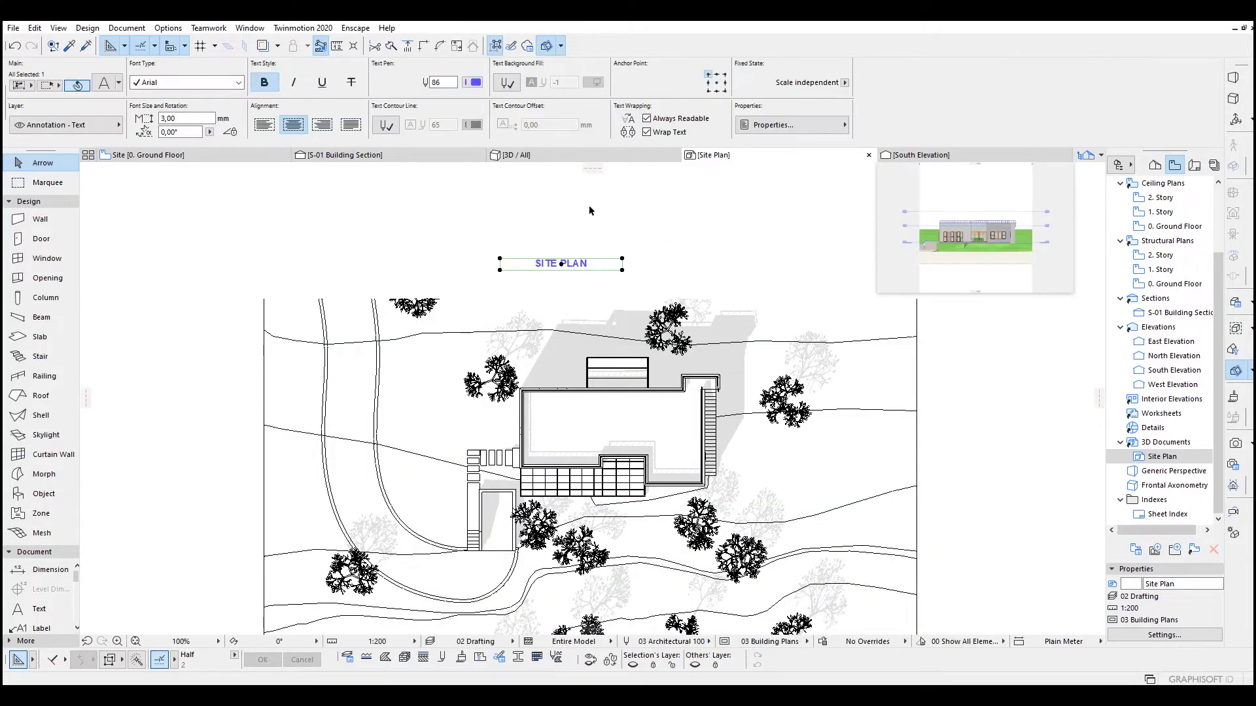
pyautogui.scroll(-2, 579, 221)
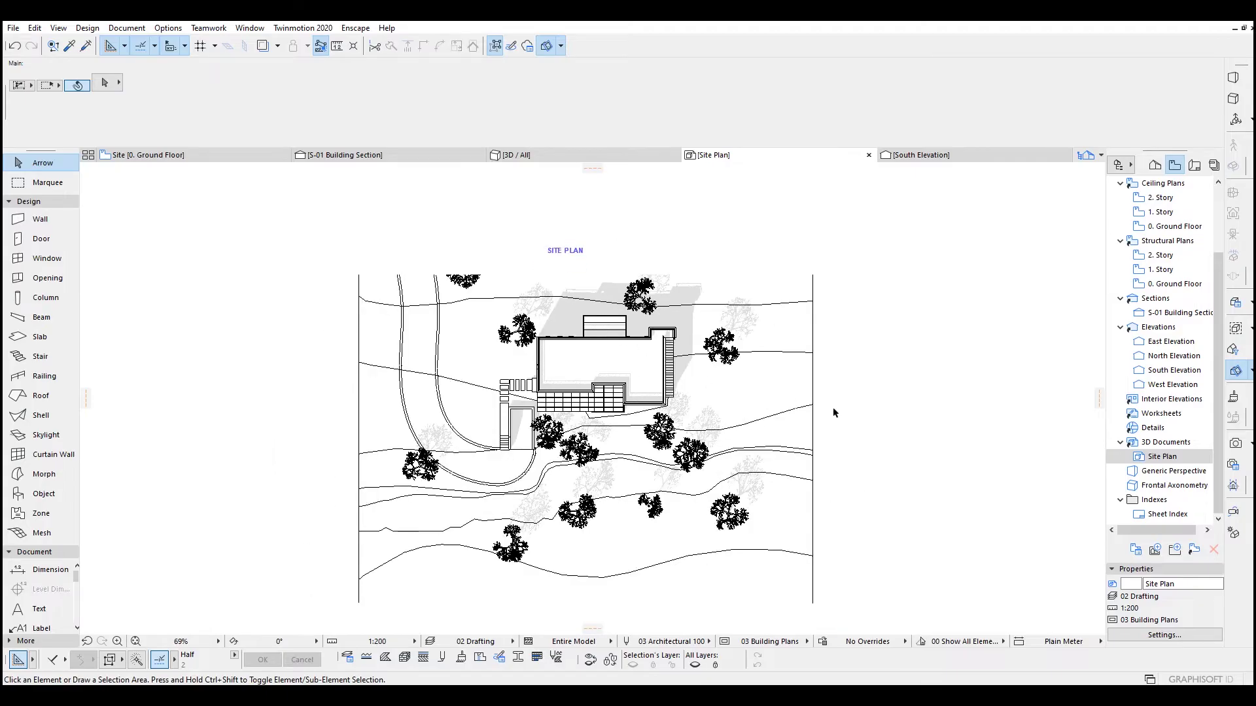
pyautogui.scroll(3, 555, 243)
pyautogui.click(573, 257)
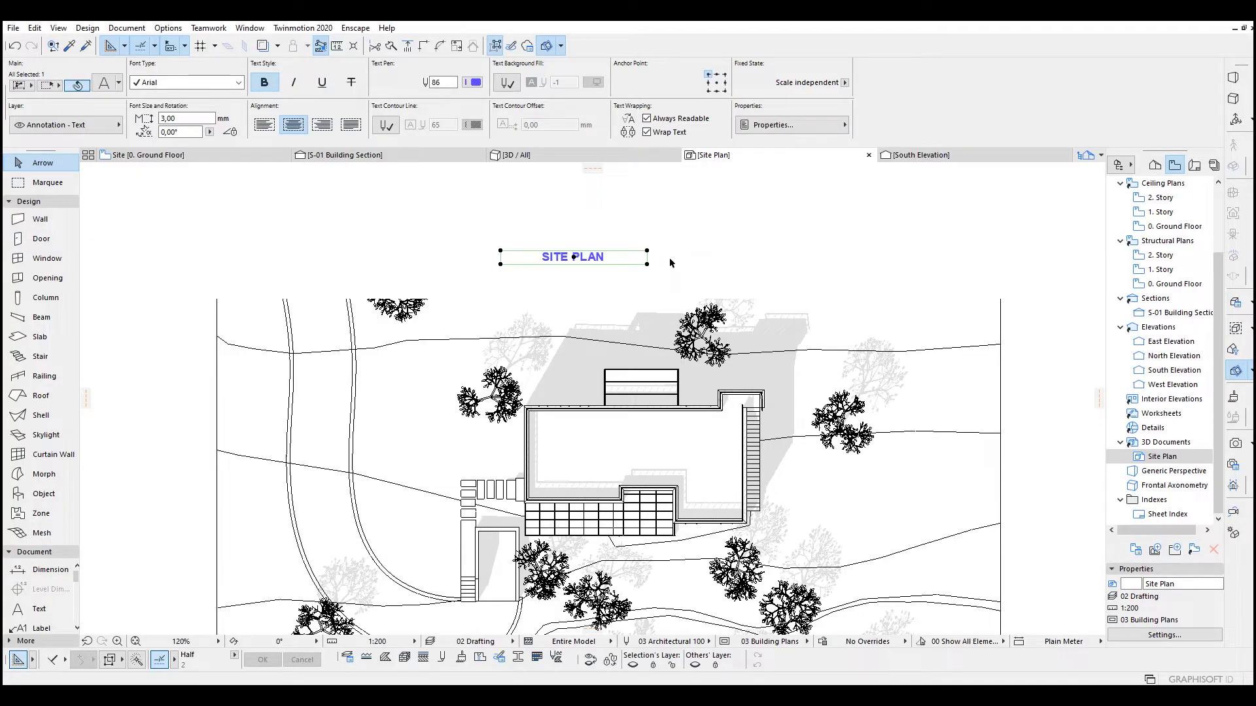
pyautogui.scroll(1, 682, 267)
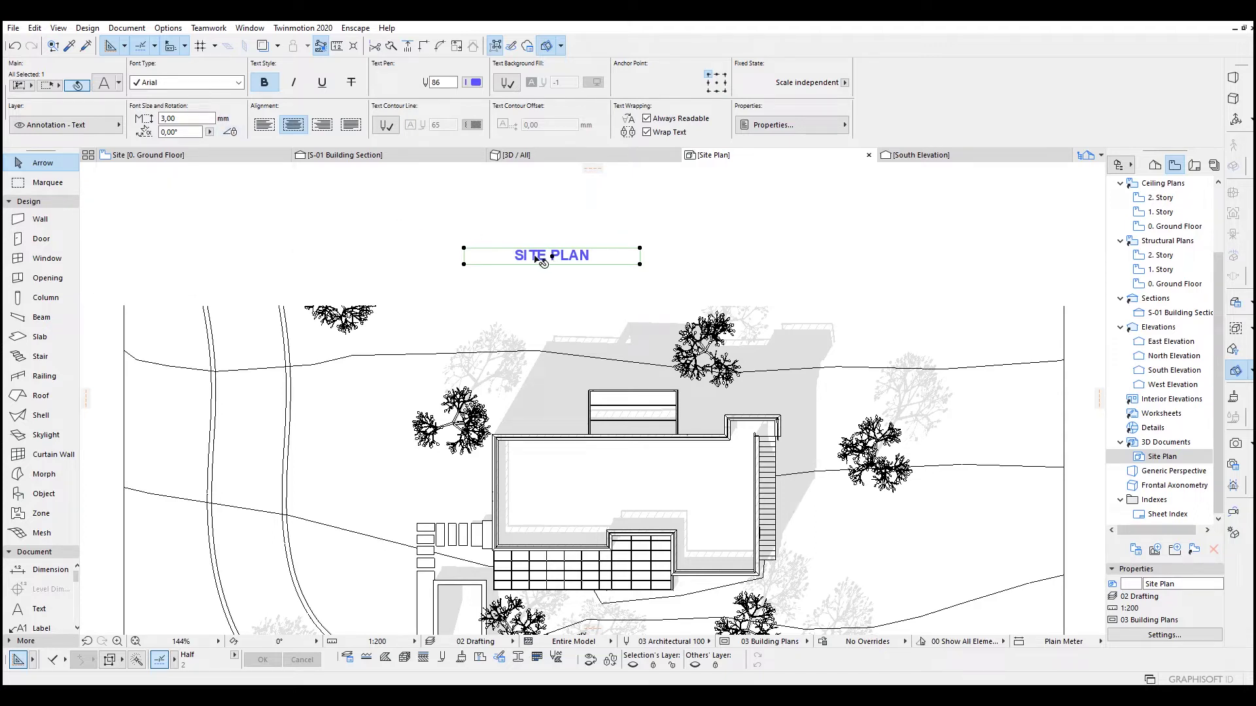
pyautogui.scroll(-4, 787, 267)
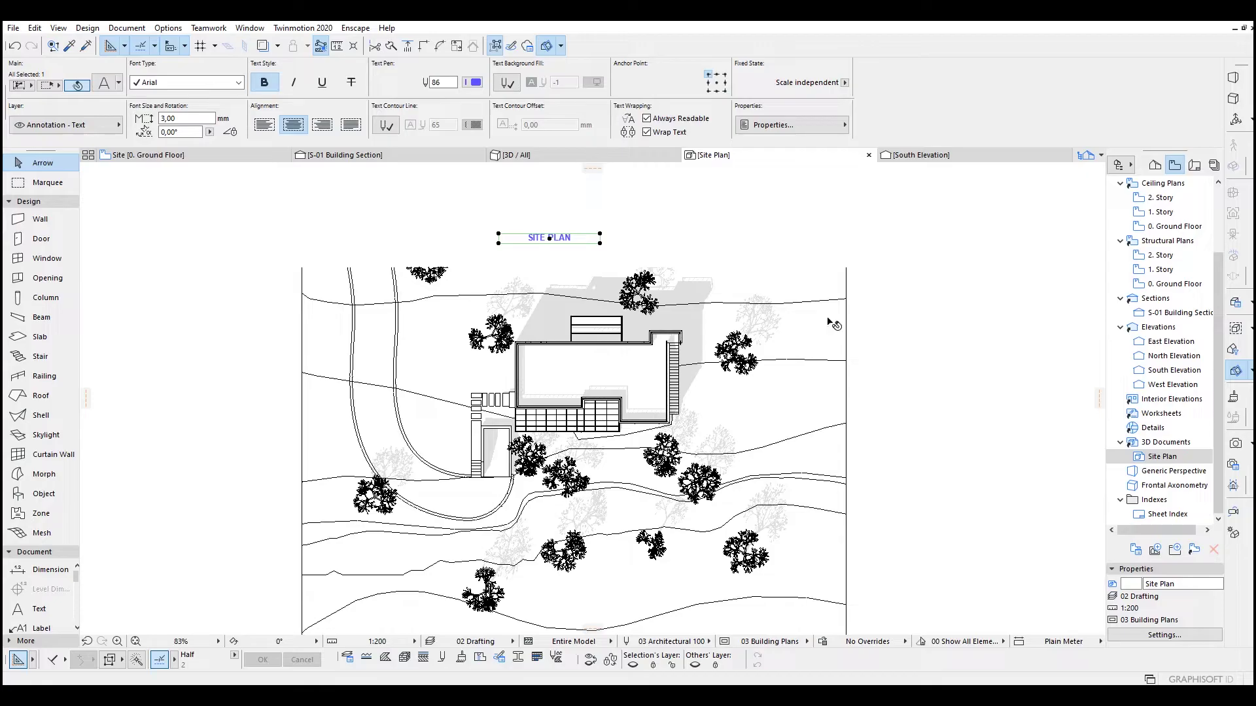
pyautogui.click(1165, 636)
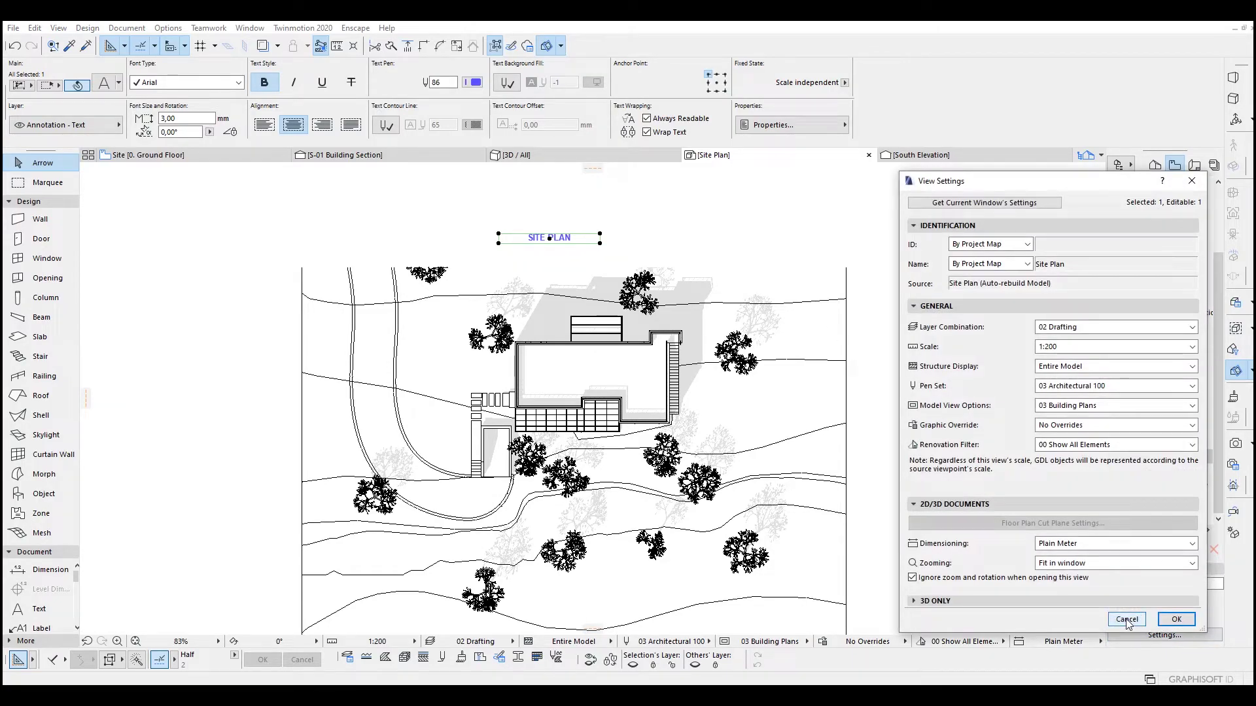
pyautogui.click(1126, 620)
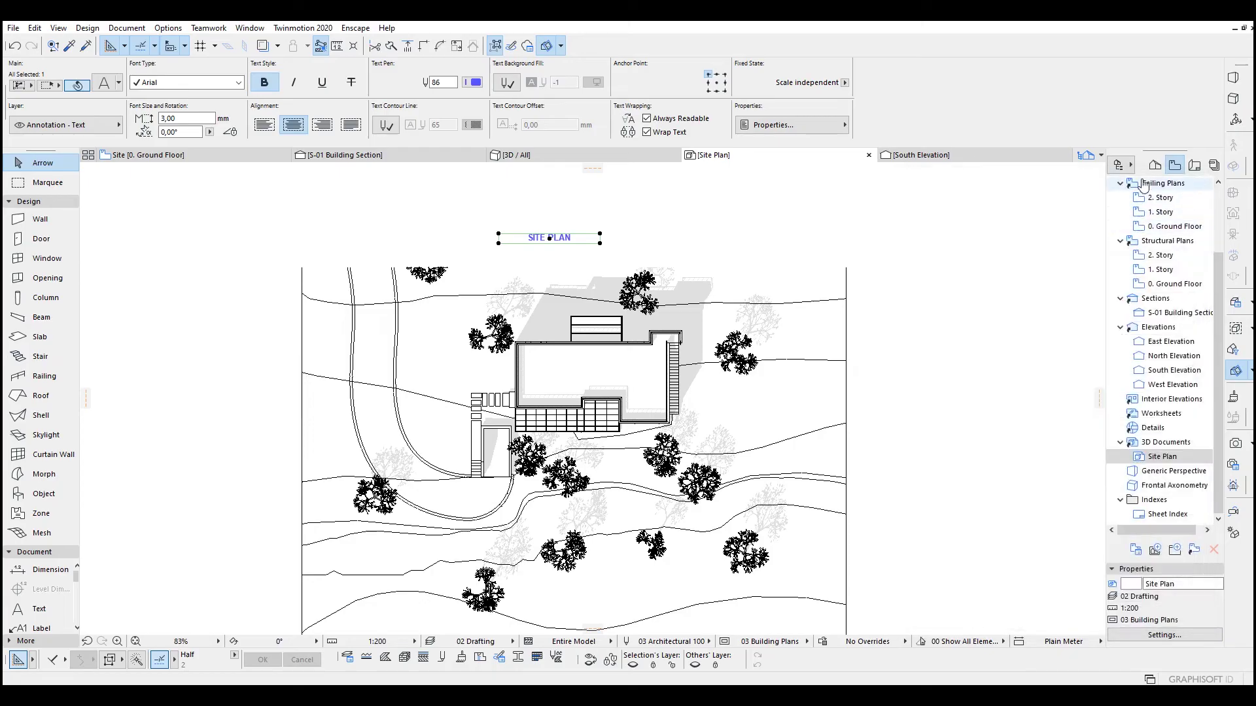
# - Move the sun to an azimuth of 35° in the Site Plan document's 3D projection and restore its Top view projection
pyautogui.click(1154, 166)
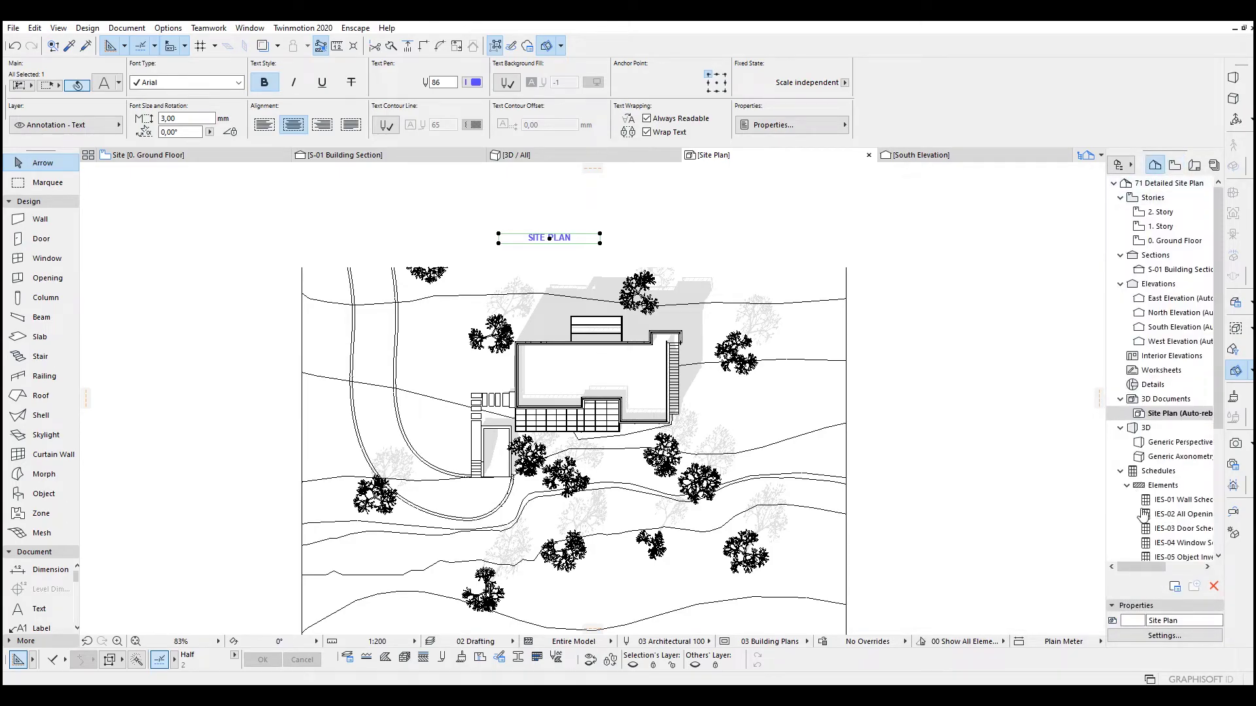
pyautogui.click(1163, 636)
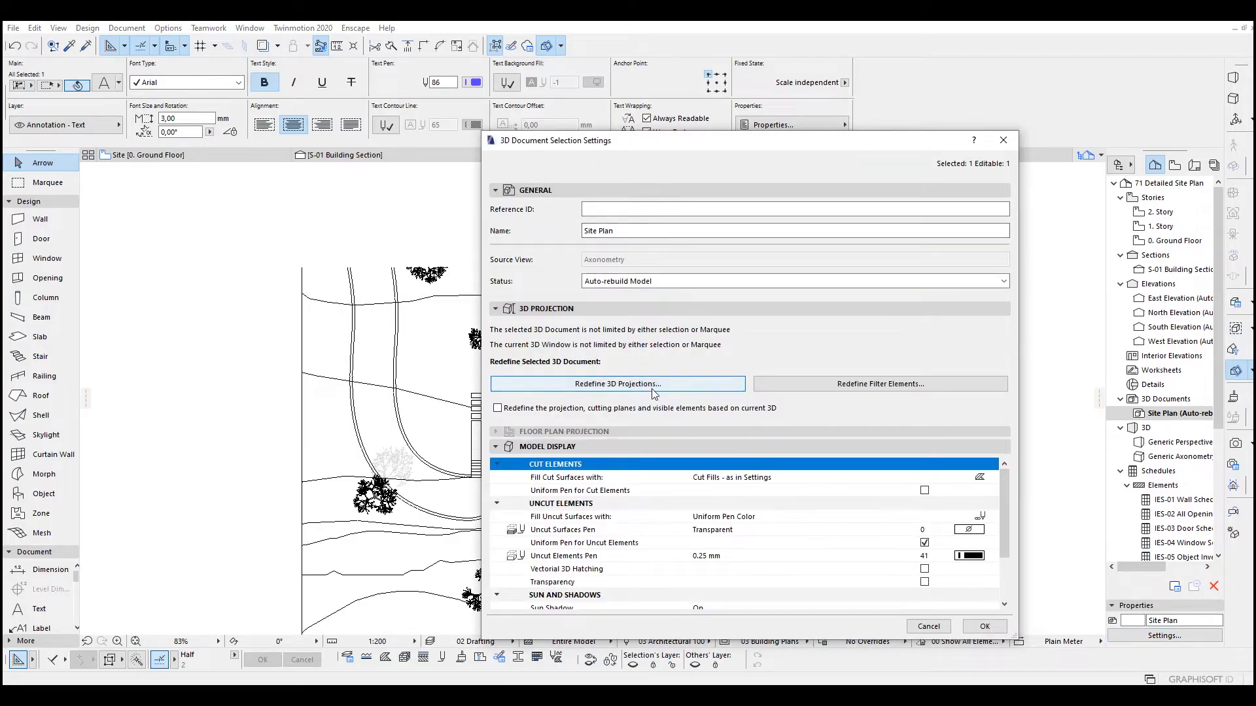
pyautogui.click(602, 385)
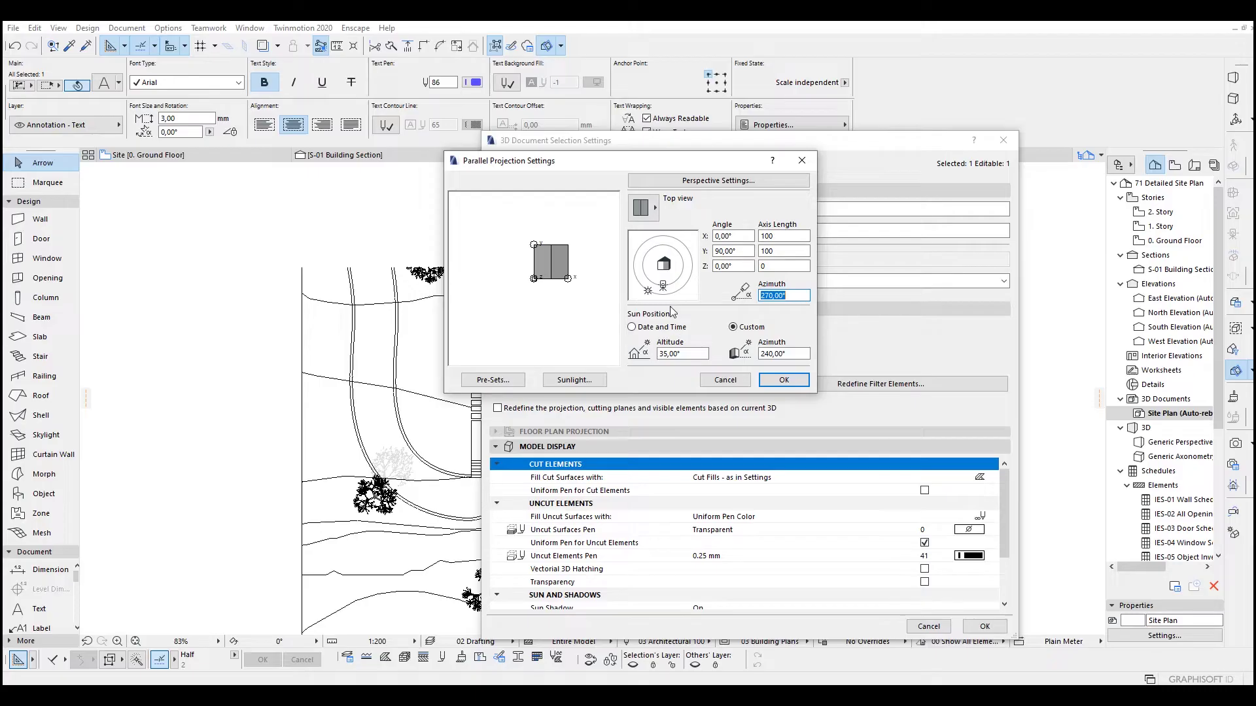
pyautogui.moveTo(649, 295)
pyautogui.mouseDown()
pyautogui.moveTo(635, 261)
pyautogui.moveTo(634, 277)
pyautogui.moveTo(641, 290)
pyautogui.moveTo(647, 242)
pyautogui.moveTo(661, 243)
pyautogui.moveTo(657, 282)
pyautogui.moveTo(664, 276)
pyautogui.mouseUp()
pyautogui.moveTo(661, 243); pyautogui.dragTo(686, 252)
pyautogui.click(683, 354)
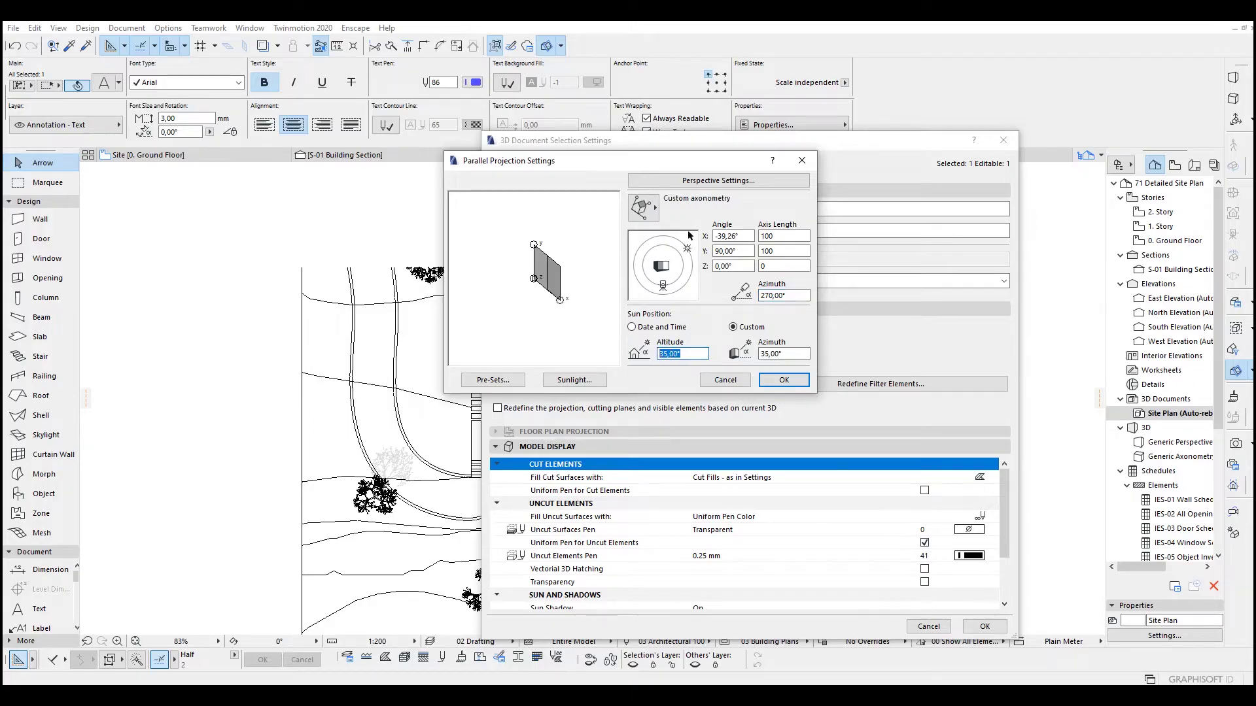
pyautogui.click(653, 209)
pyautogui.click(704, 217)
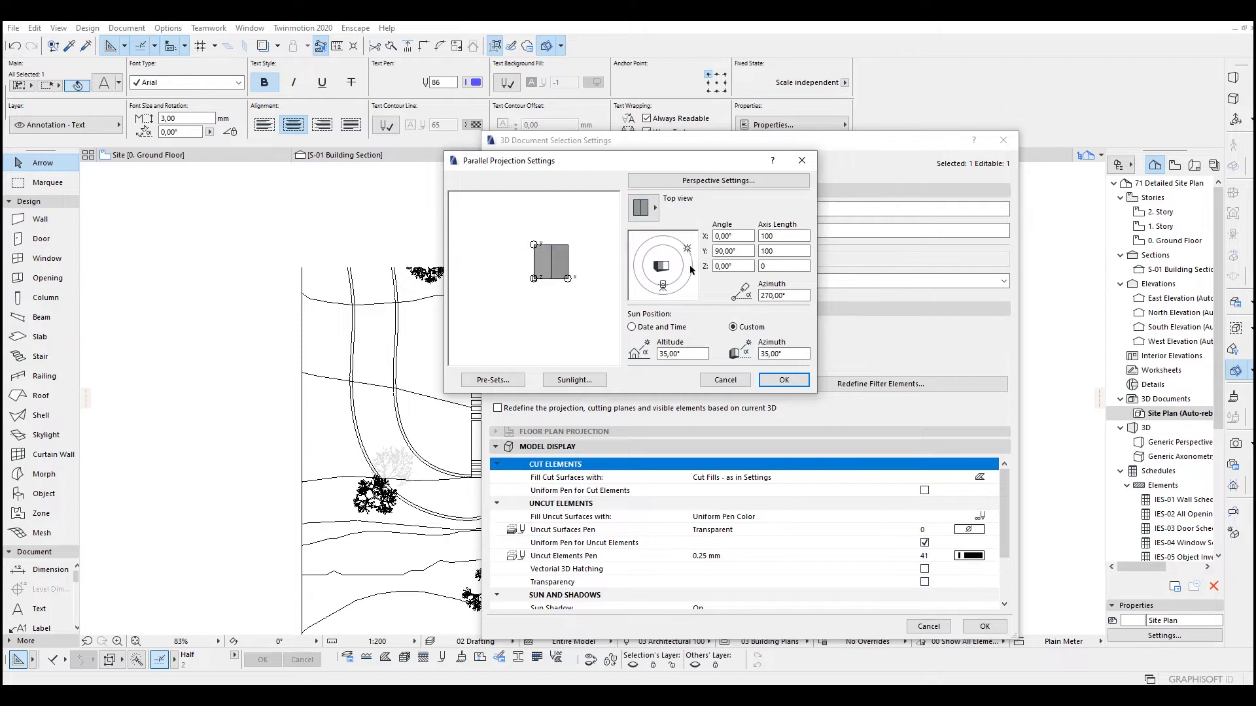
# - Set the sun altitude to 15° in the projection settings and apply it to the Site Plan document
pyautogui.click(657, 353)
pyautogui.write('15')
pyautogui.click(767, 356)
pyautogui.click(691, 354)
pyautogui.click(772, 379)
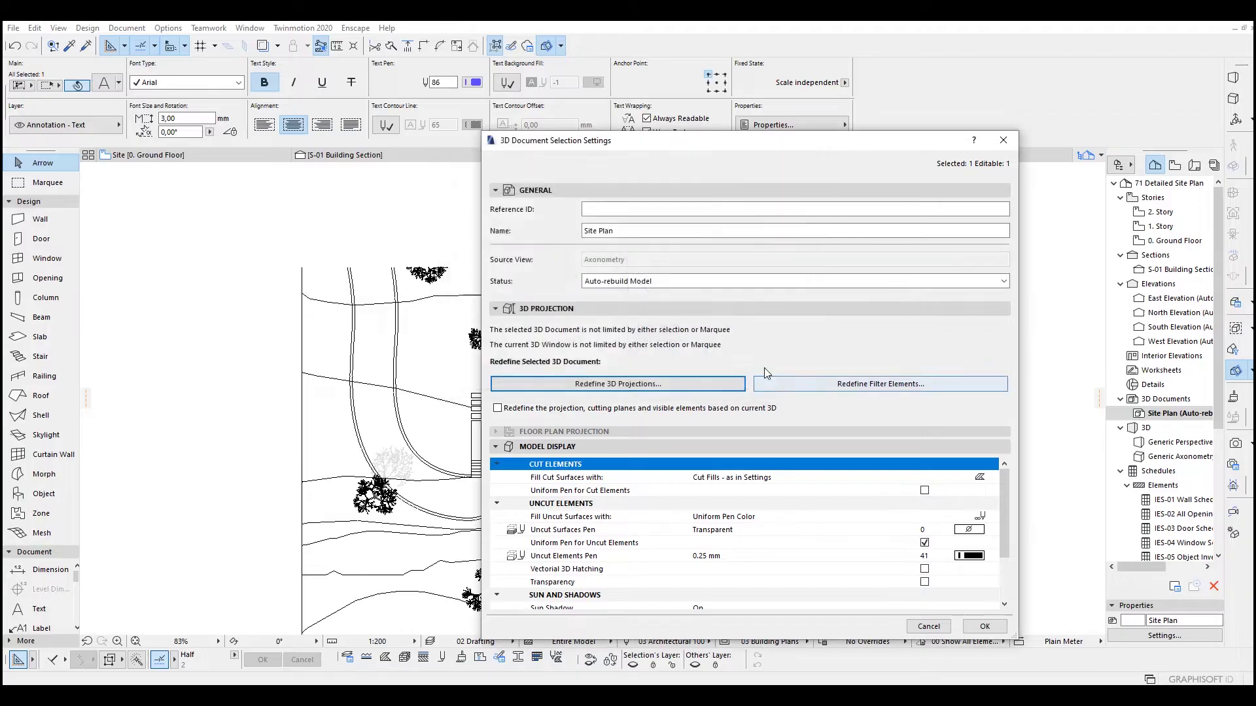
pyautogui.click(982, 628)
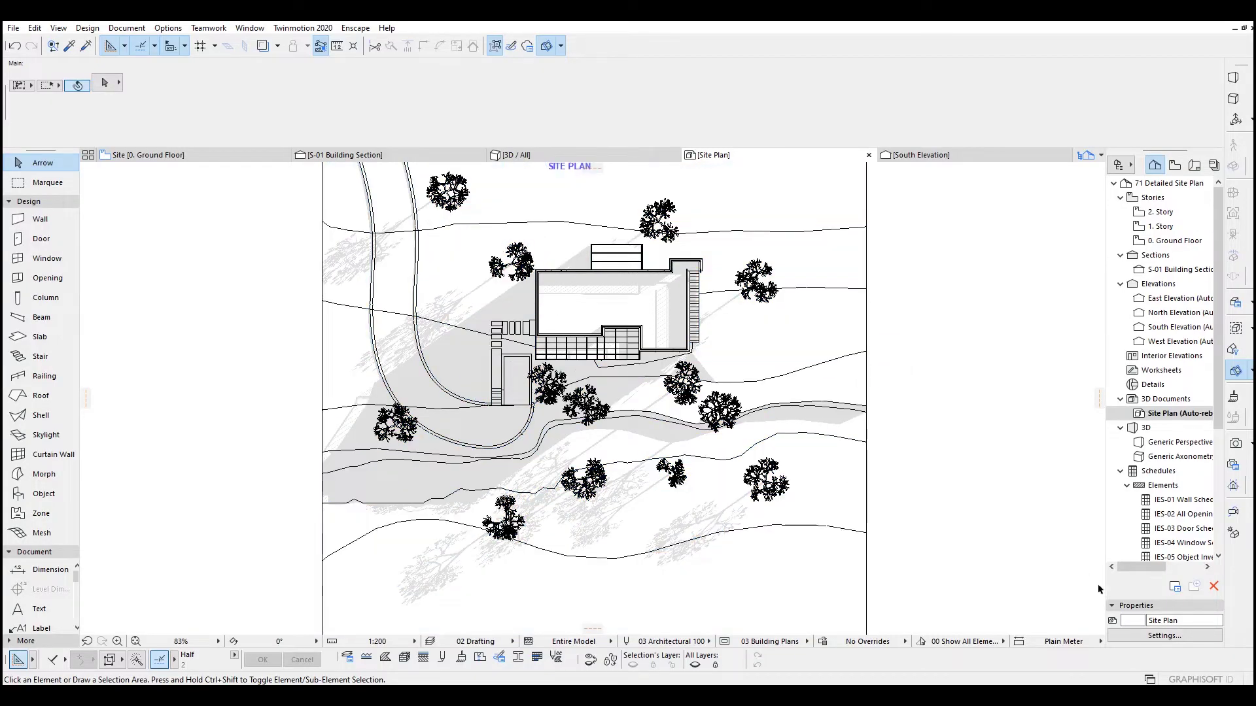
# - Set the Site Plan document's sun altitude to 80° and inspect the shadows around the house and trees
pyautogui.click(1139, 638)
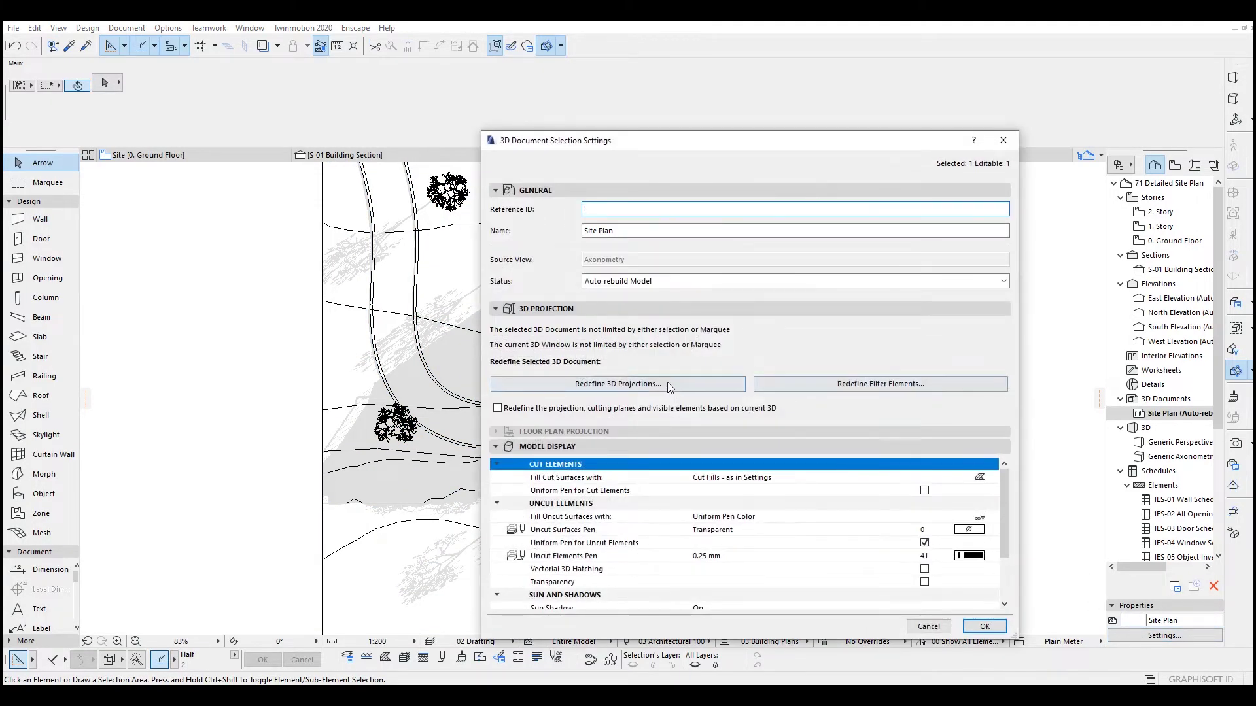
pyautogui.click(659, 384)
pyautogui.click(680, 354)
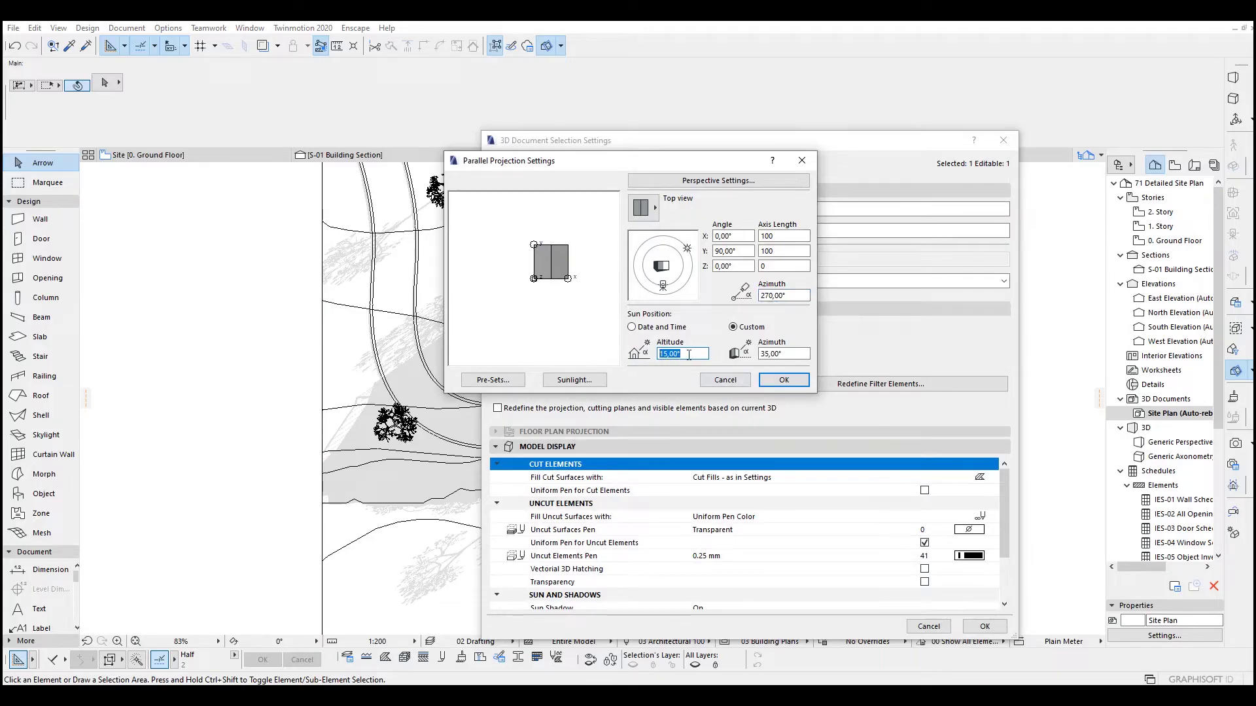
pyautogui.write('80')
pyautogui.click(784, 385)
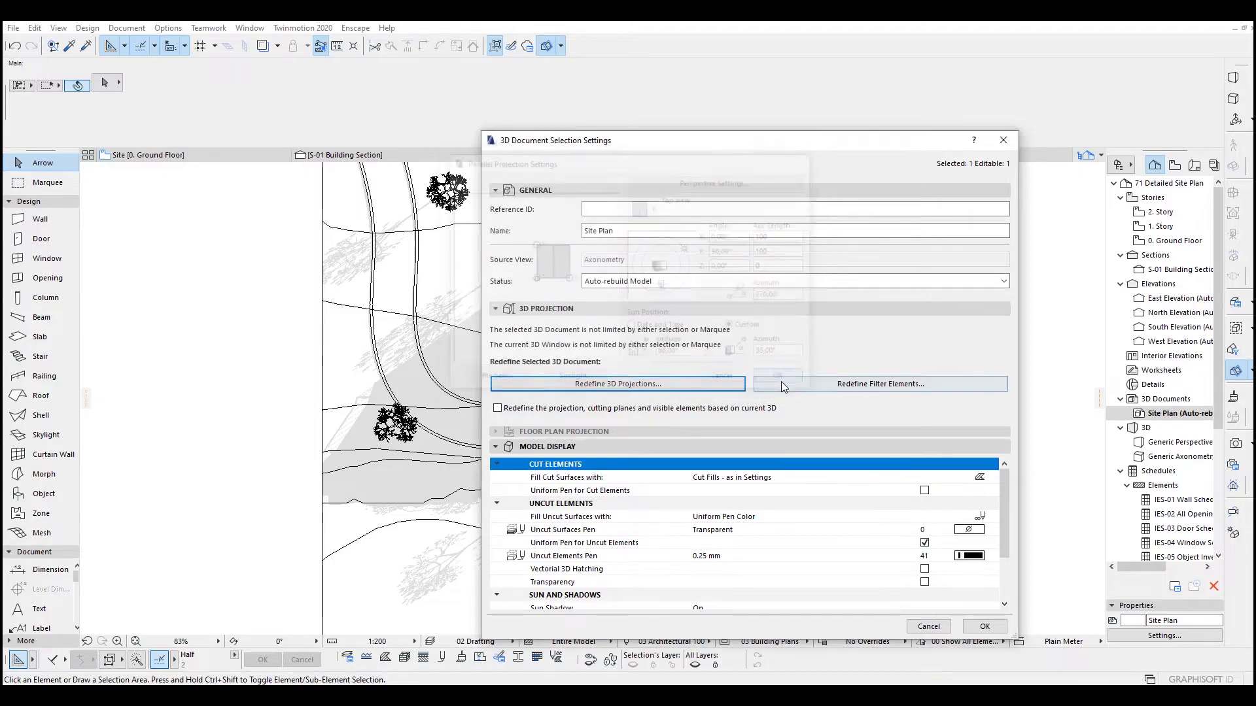
pyautogui.click(985, 625)
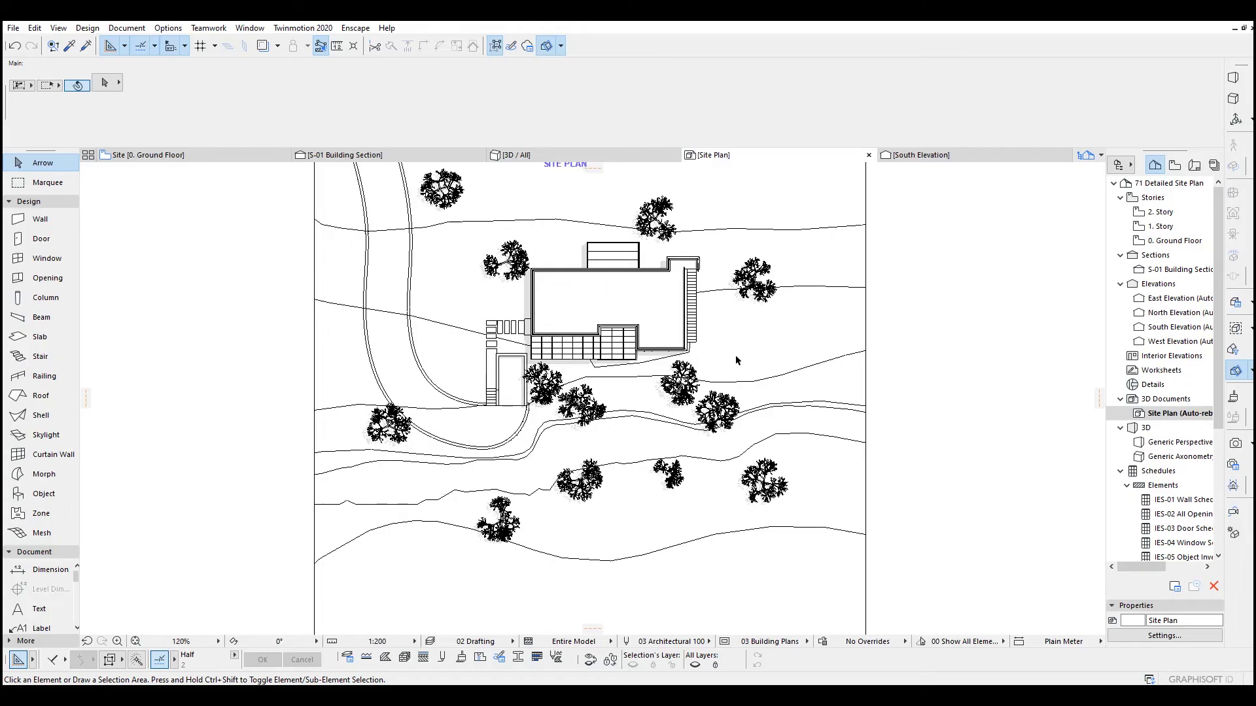
pyautogui.scroll(5, 735, 355)
pyautogui.moveTo(305, 263); pyautogui.dragTo(585, 312, button='middle')
pyautogui.scroll(2, 583, 308)
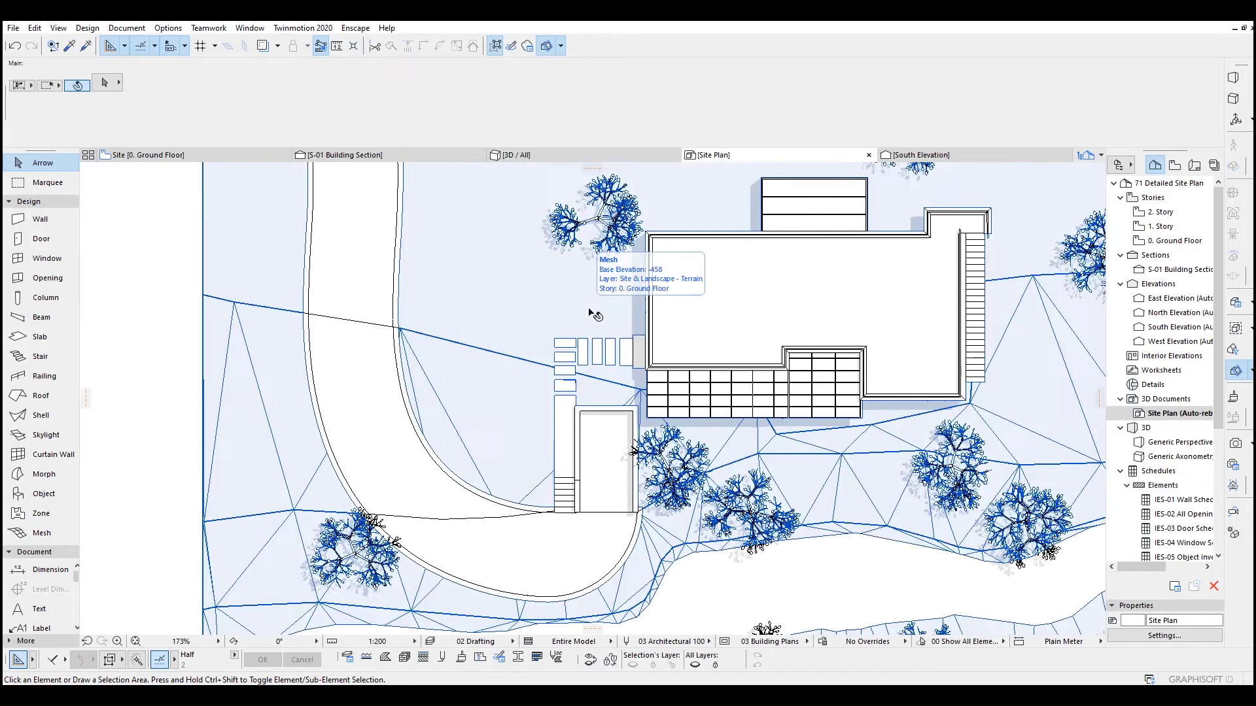
pyautogui.scroll(-2, 716, 324)
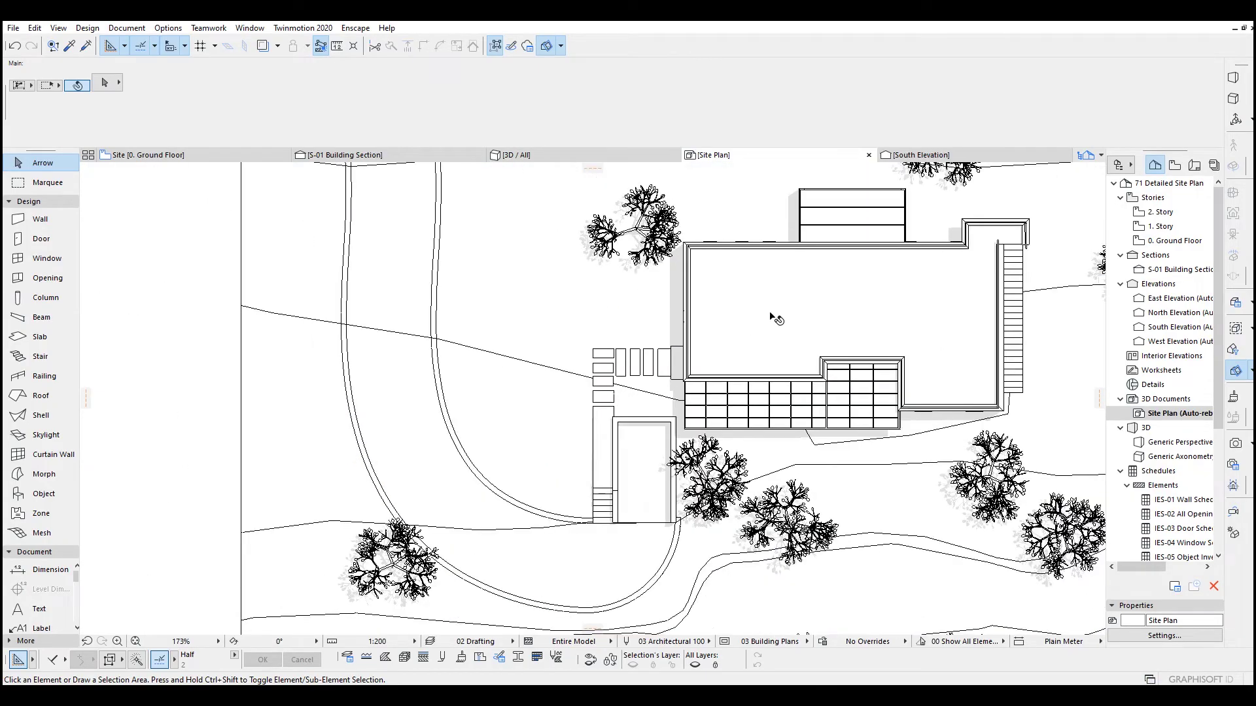
pyautogui.hscroll(5, 707, 338)
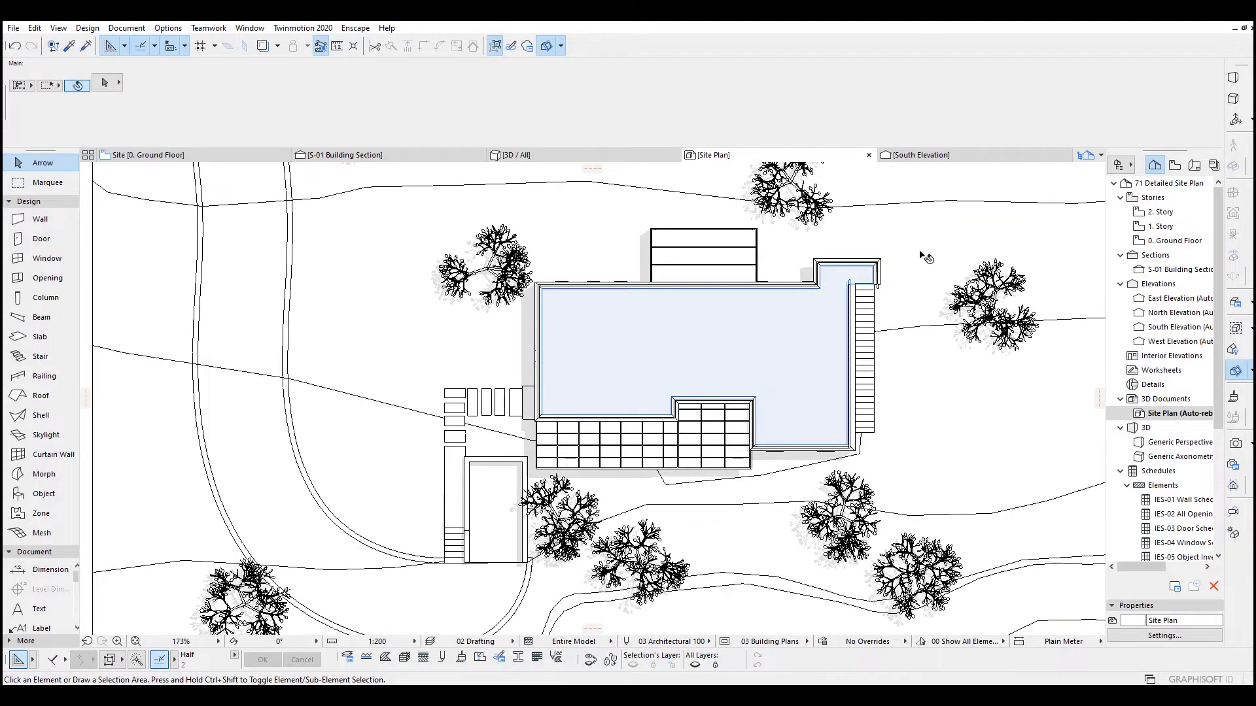
# - Set the Site Plan document's sun altitude to 45° and restore its Top view projection in the 3D projection settings
pyautogui.moveTo(967, 280); pyautogui.dragTo(883, 279, button='middle')
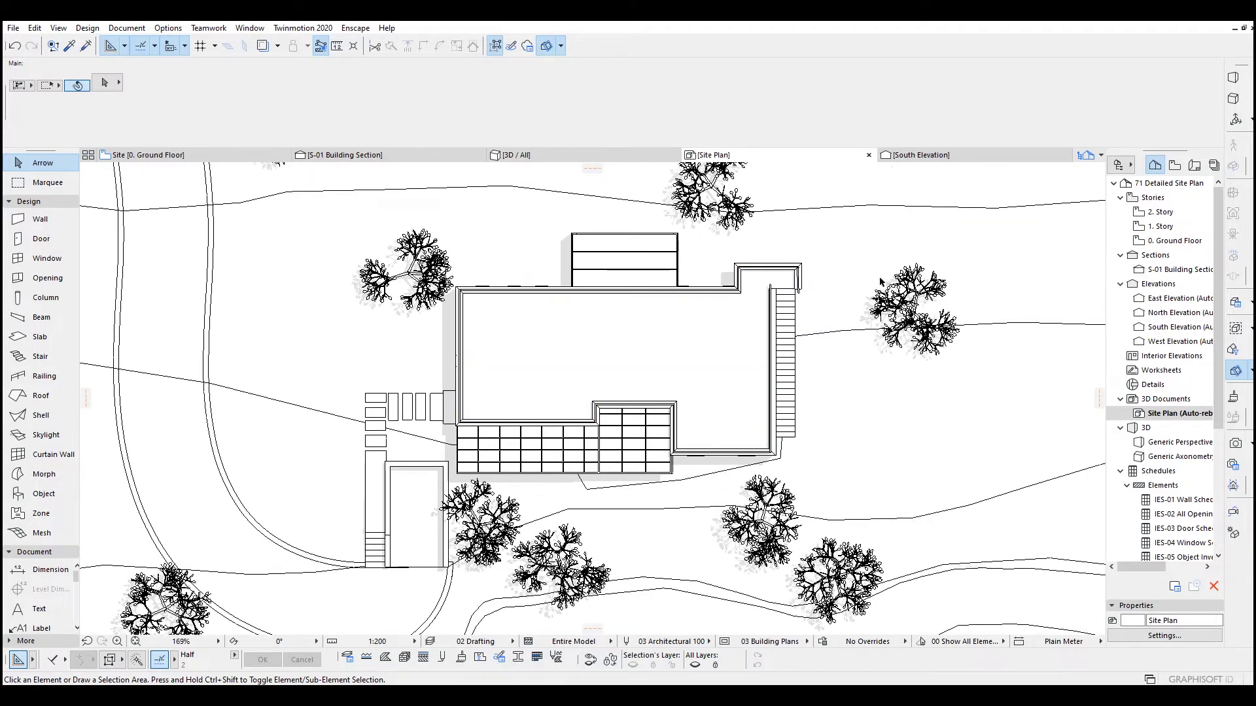
pyautogui.scroll(-2, 882, 281)
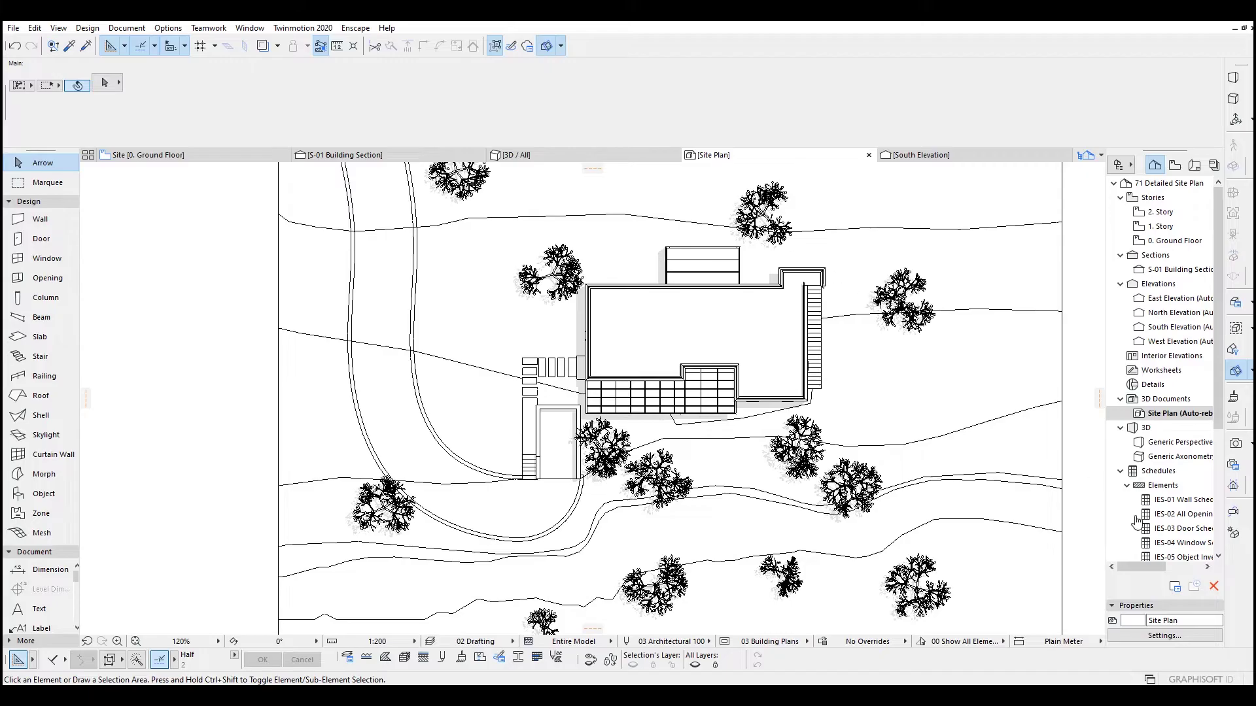
pyautogui.click(1164, 635)
pyautogui.click(634, 384)
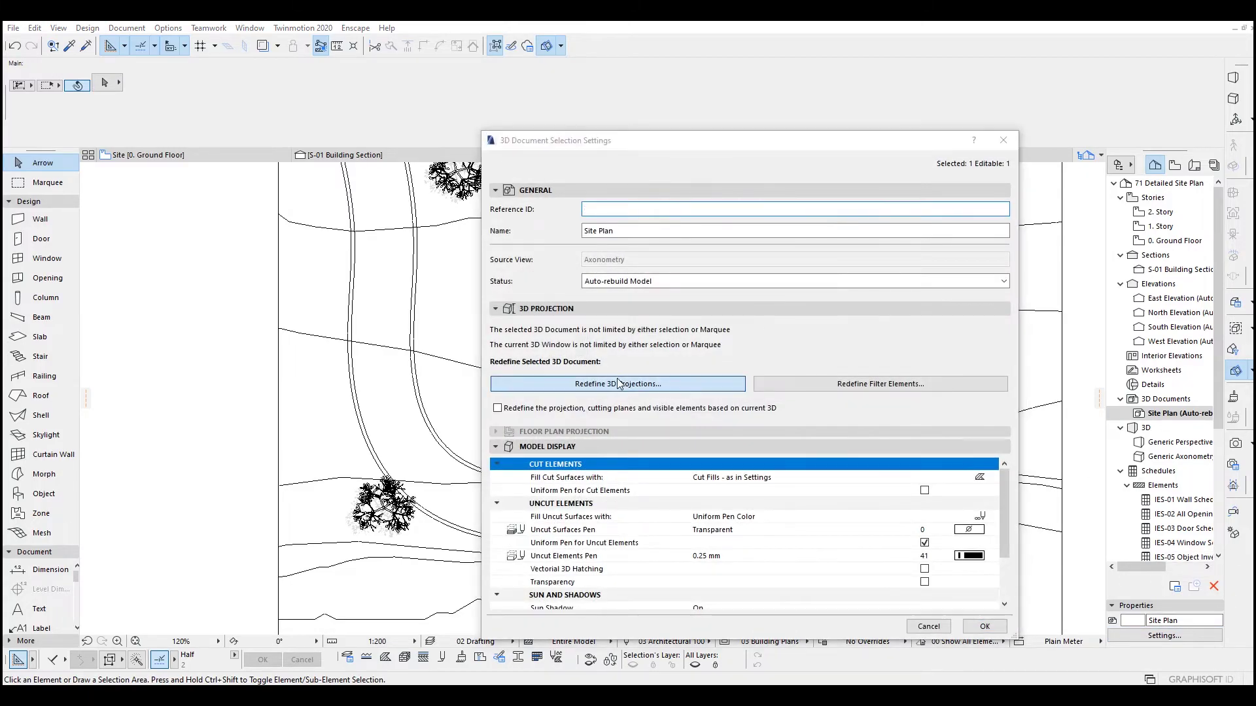
pyautogui.write('45')
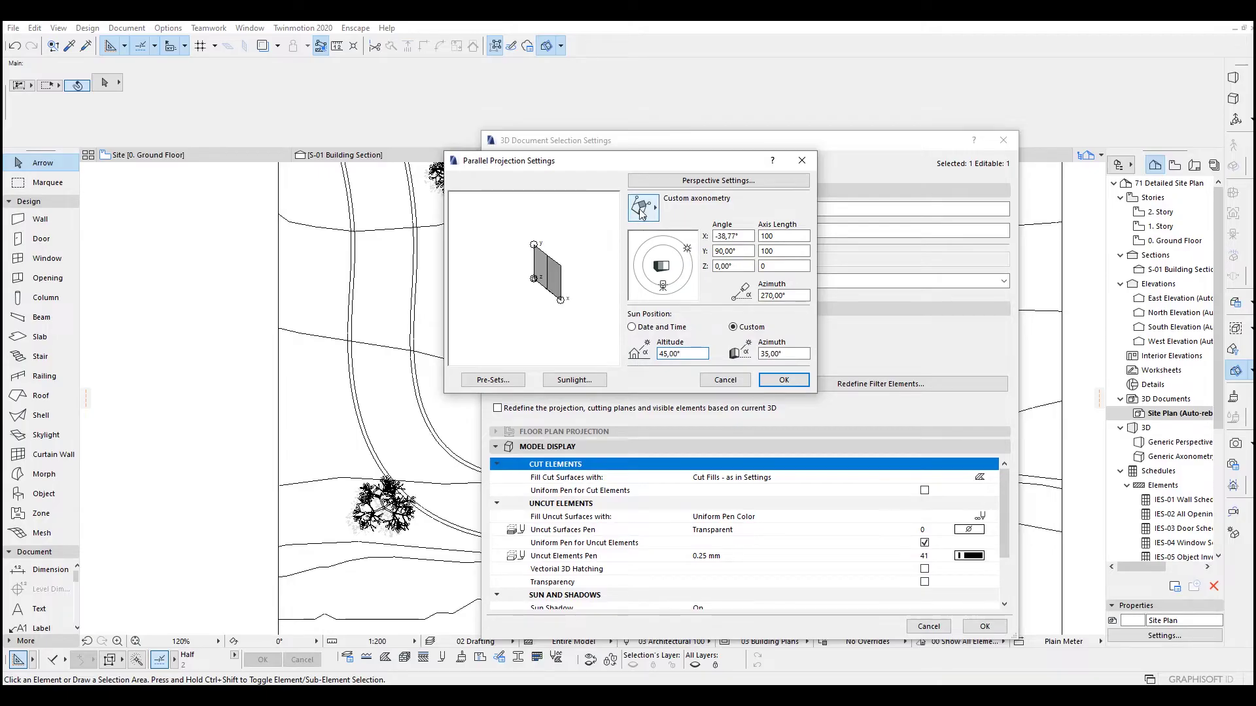
pyautogui.click(643, 207)
pyautogui.click(709, 208)
pyautogui.click(784, 380)
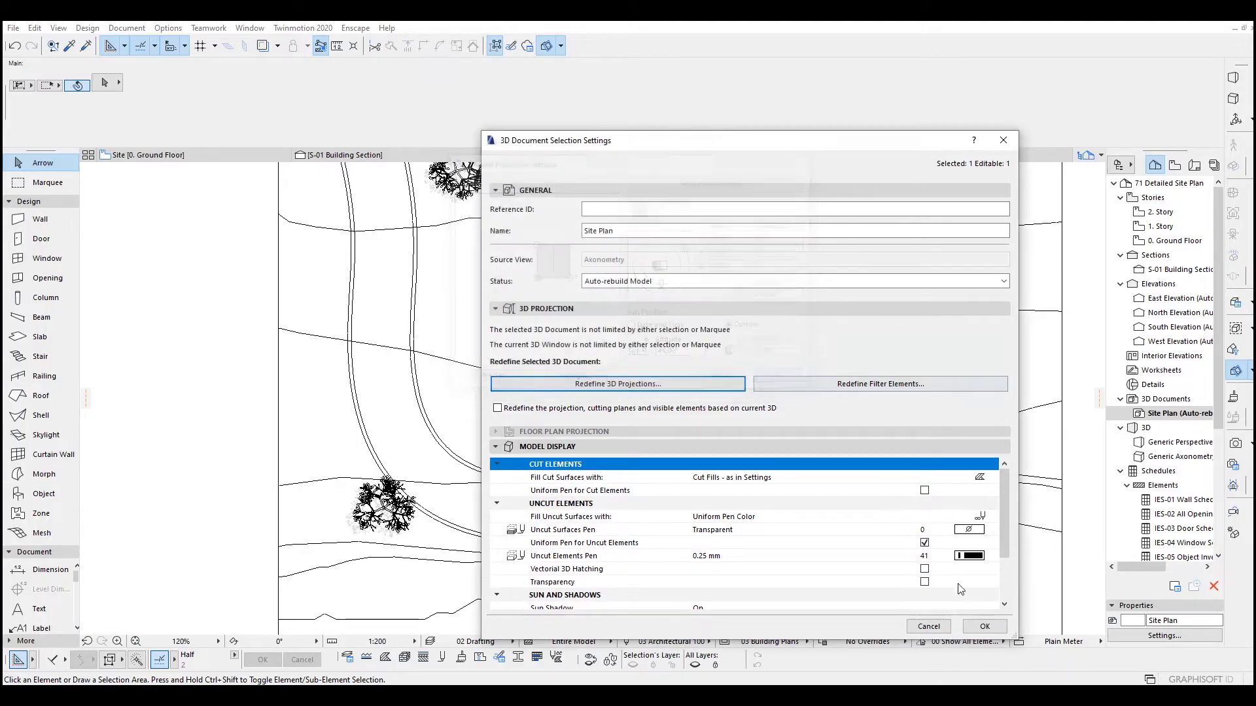
pyautogui.click(984, 626)
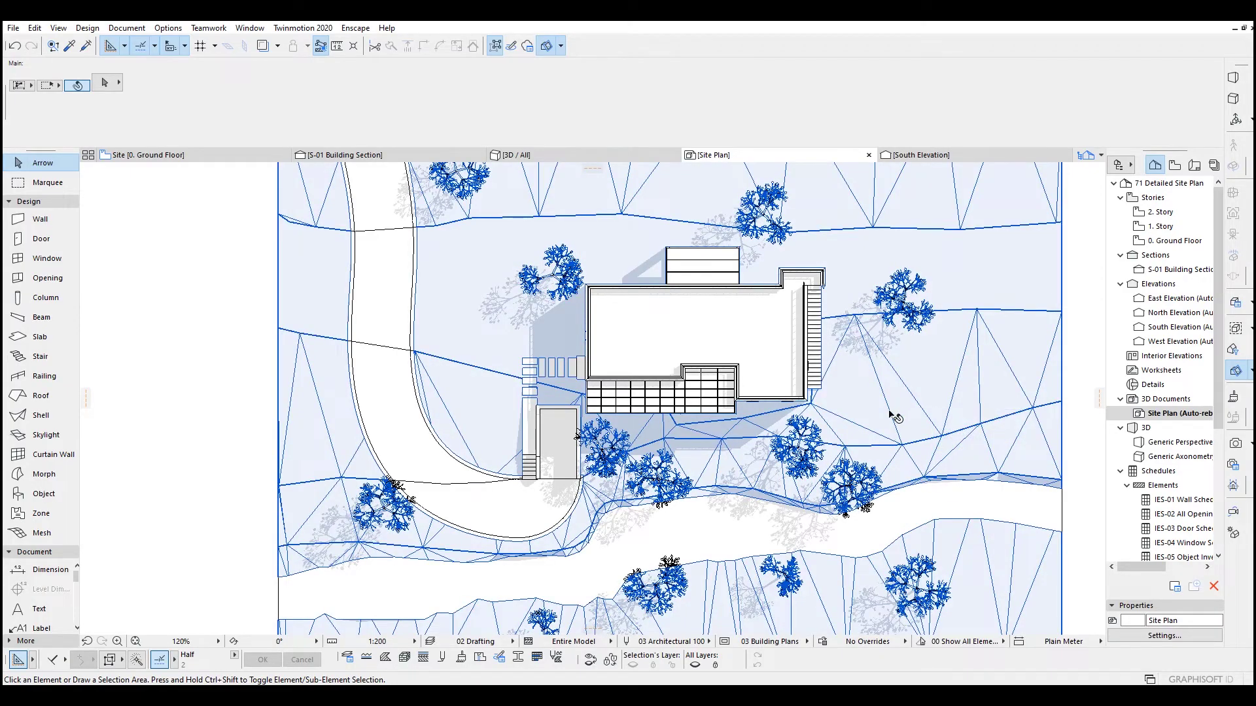
pyautogui.scroll(-1, 912, 410)
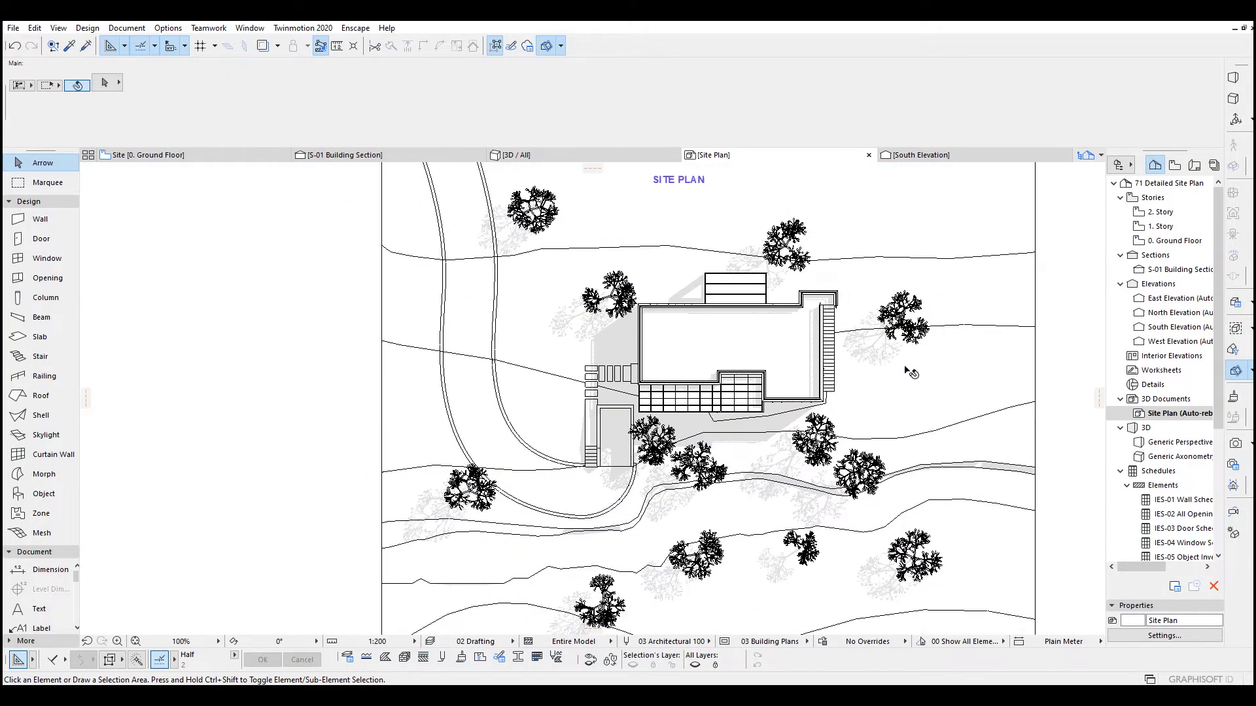
pyautogui.scroll(-2, 911, 373)
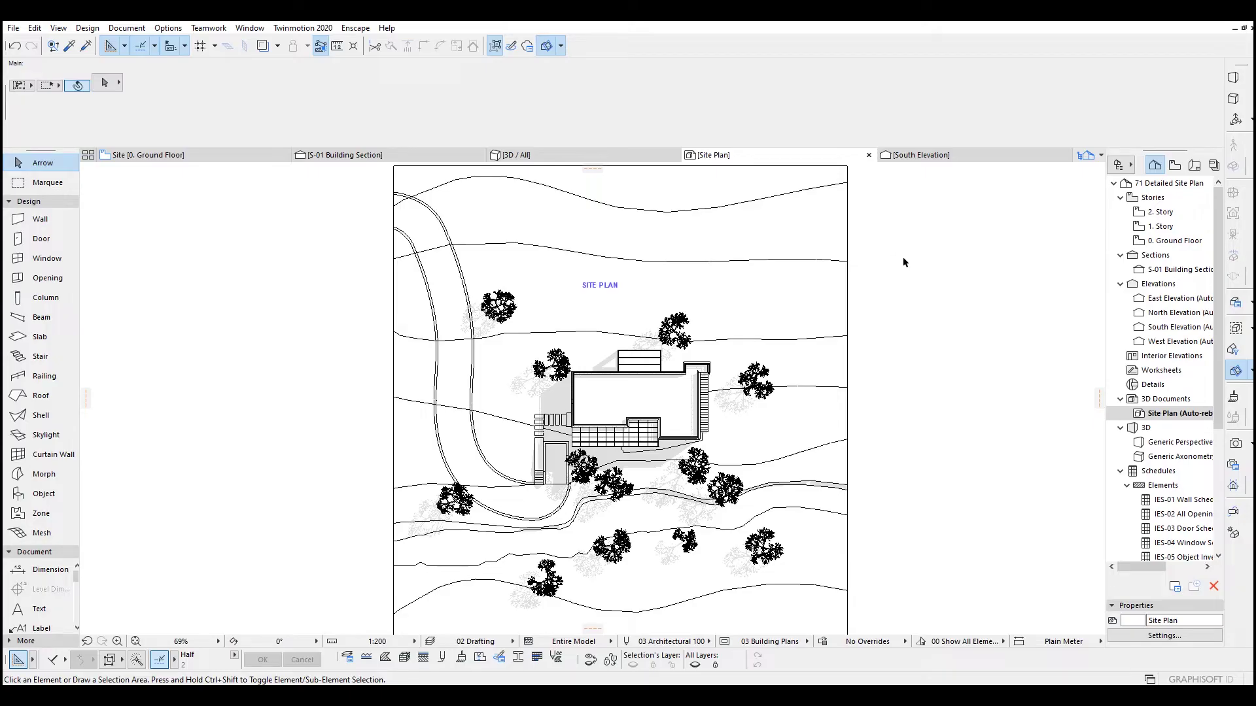
# - Open the Project Location settings and change the time zone to (UTC+03:00) Istanbul
pyautogui.click(182, 30)
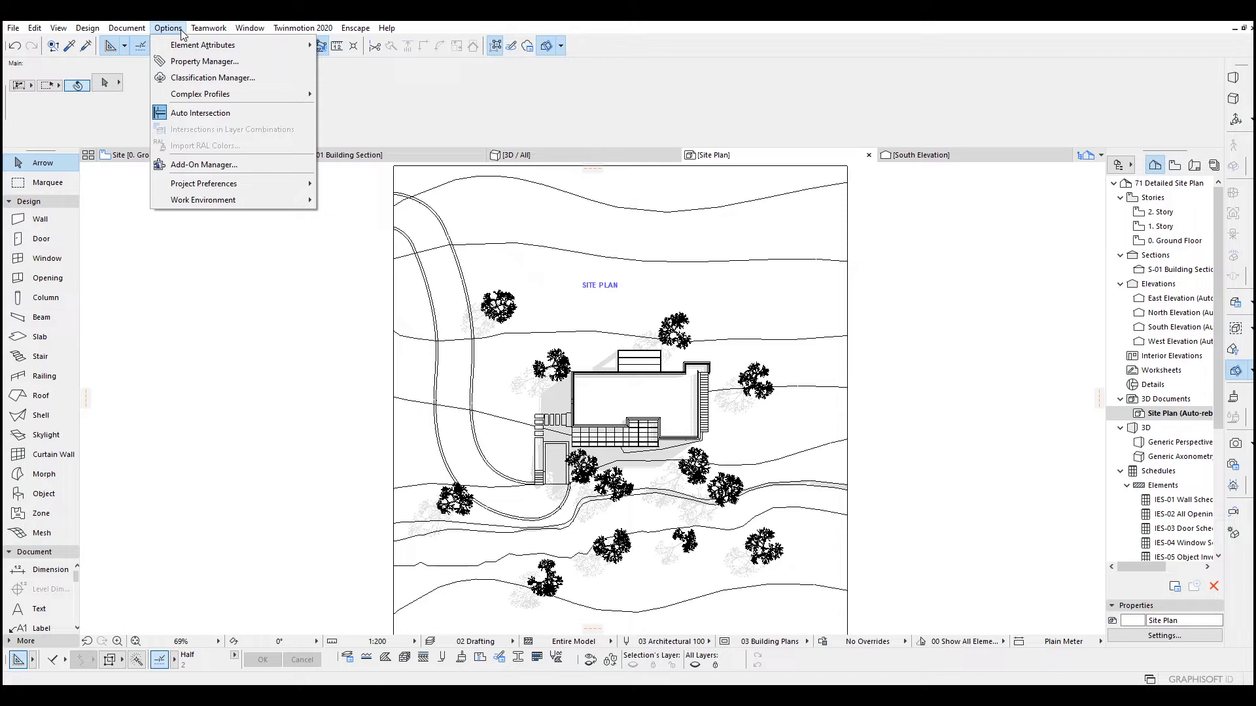
pyautogui.moveTo(183, 191)
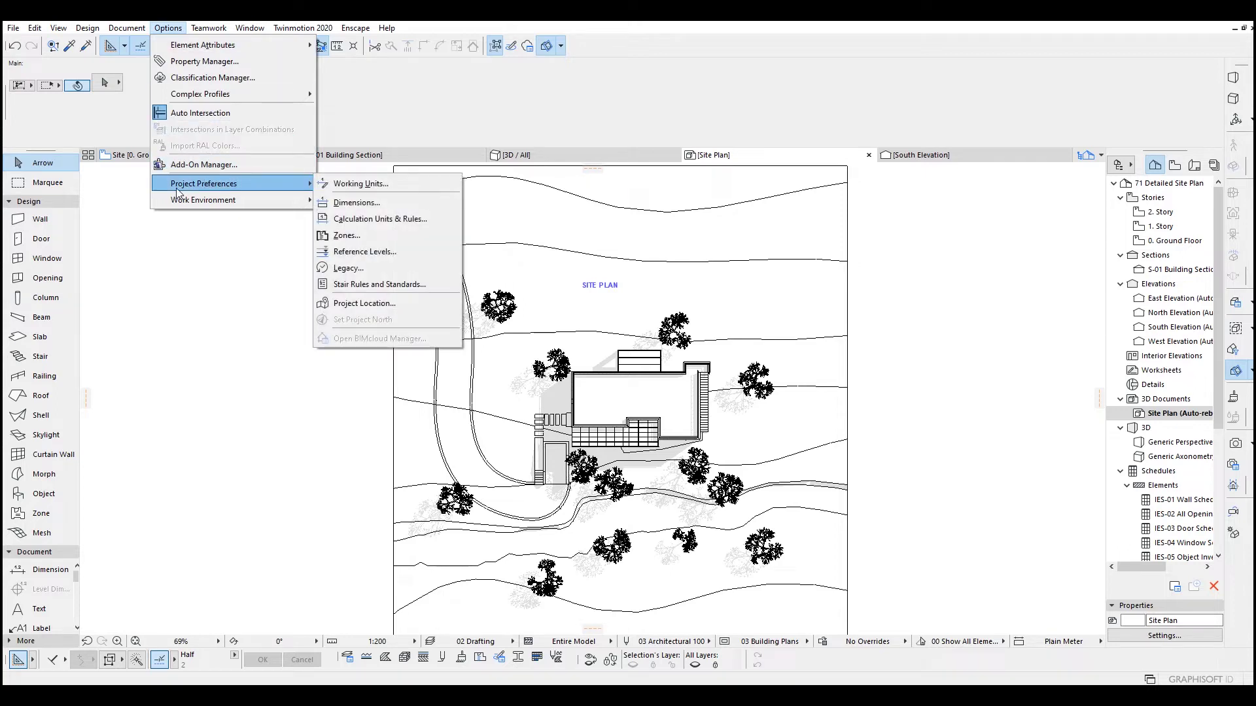
pyautogui.click(348, 305)
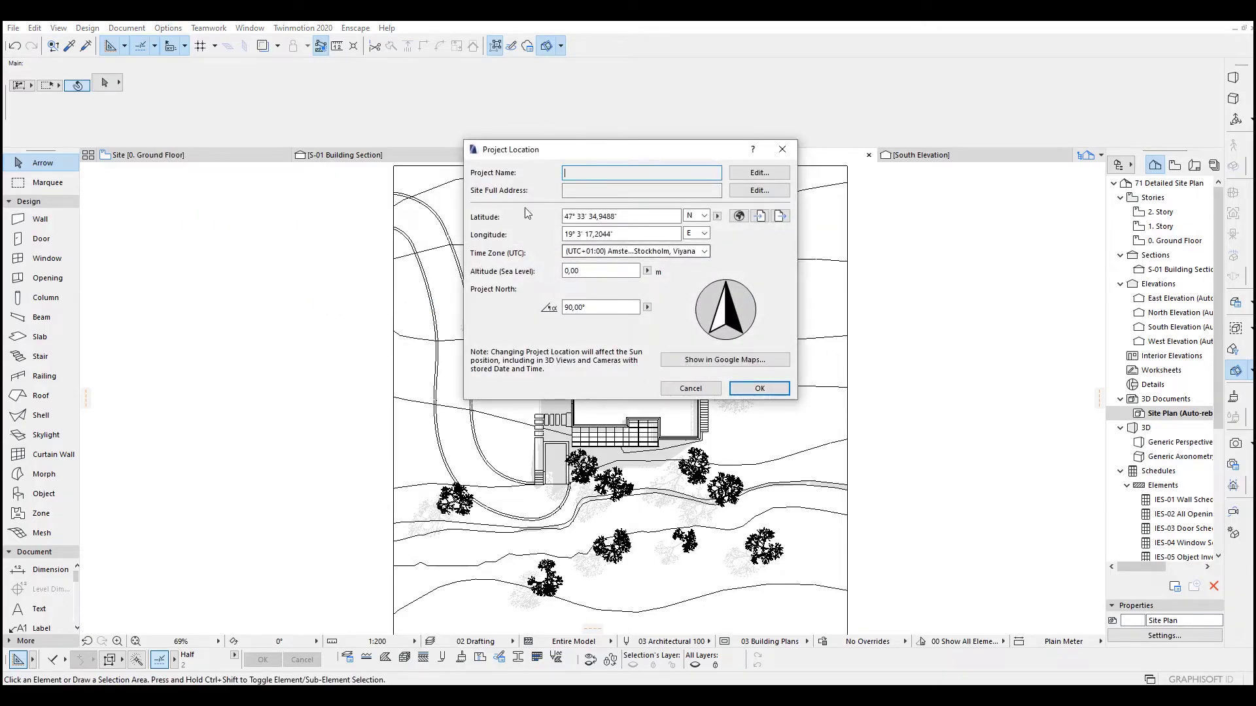
pyautogui.doubleClick(628, 216)
pyautogui.moveTo(627, 156); pyautogui.dragTo(687, 174)
pyautogui.click(701, 250)
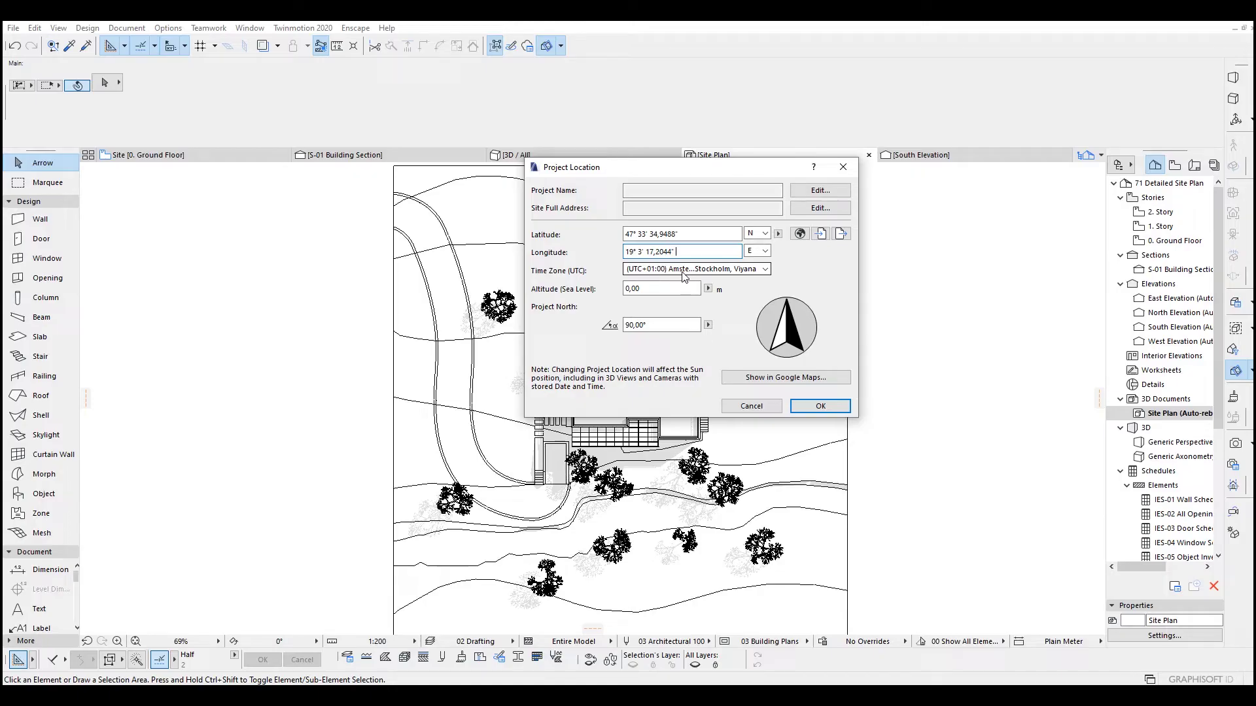
pyautogui.click(762, 275)
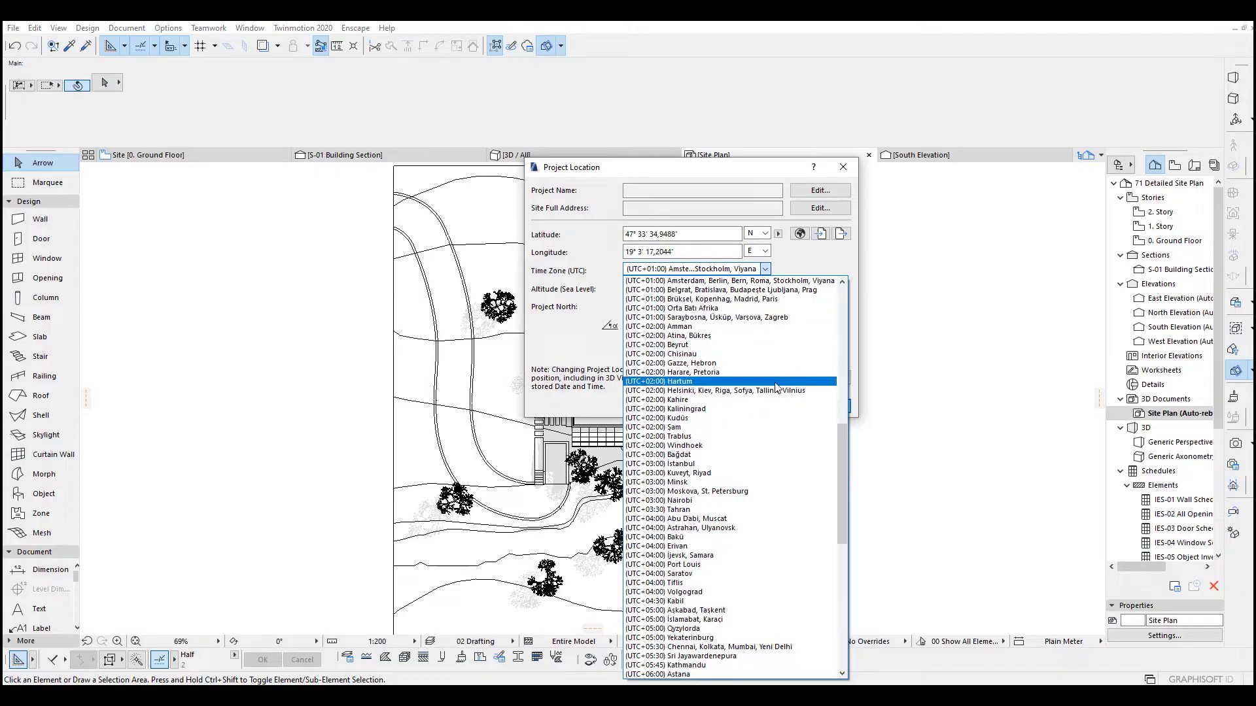
pyautogui.scroll(-2, 845, 484)
pyautogui.scroll(4, 752, 517)
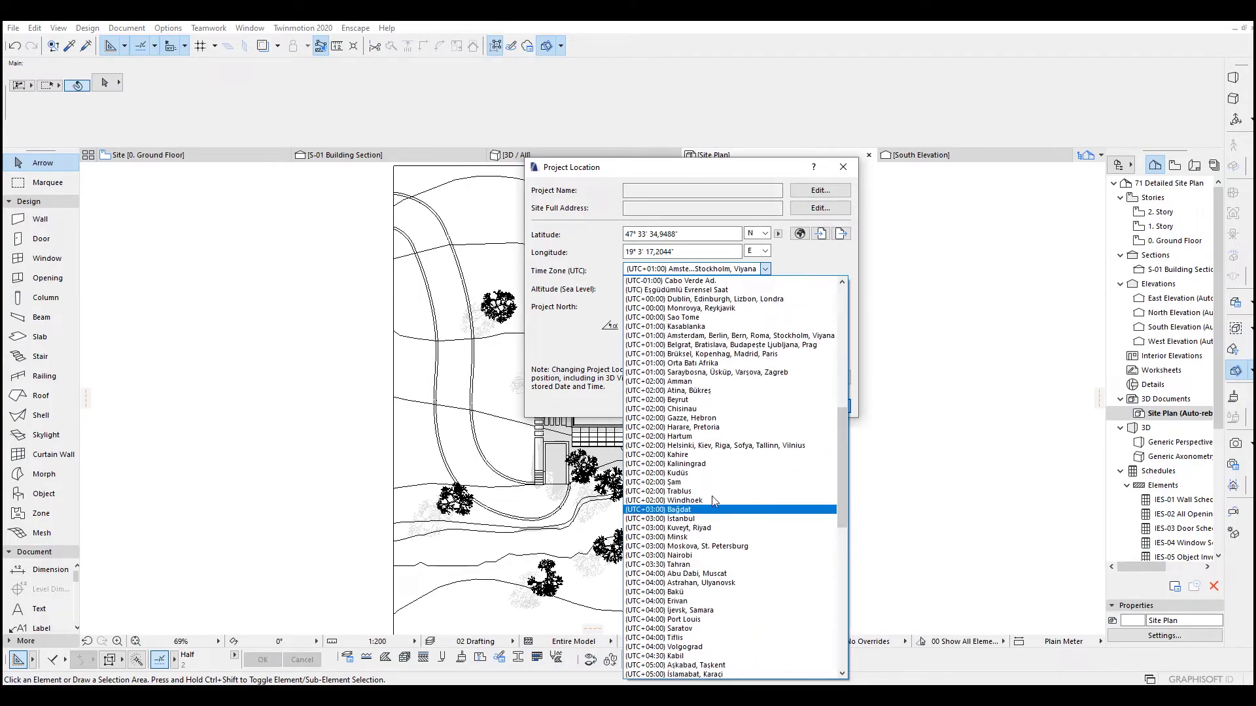
pyautogui.click(680, 519)
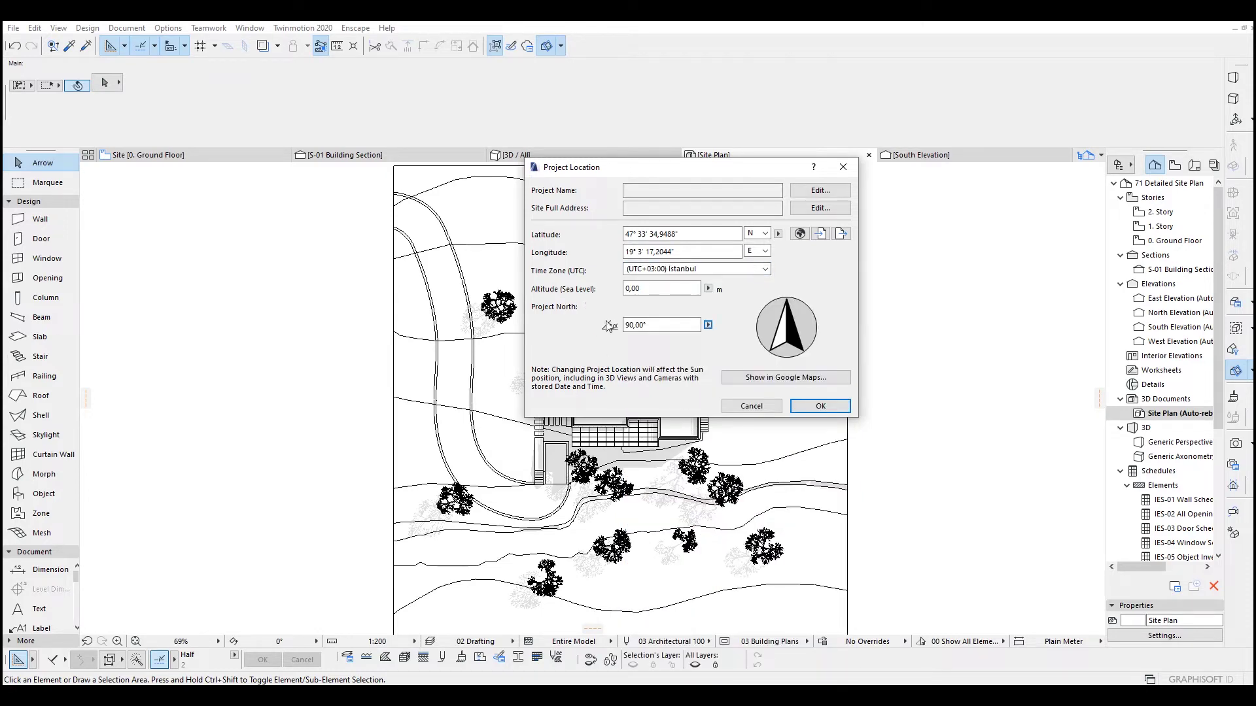
# - Check the project's coordinates in Google Maps, return to Archicad and accept the Project Location settings
pyautogui.click(777, 383)
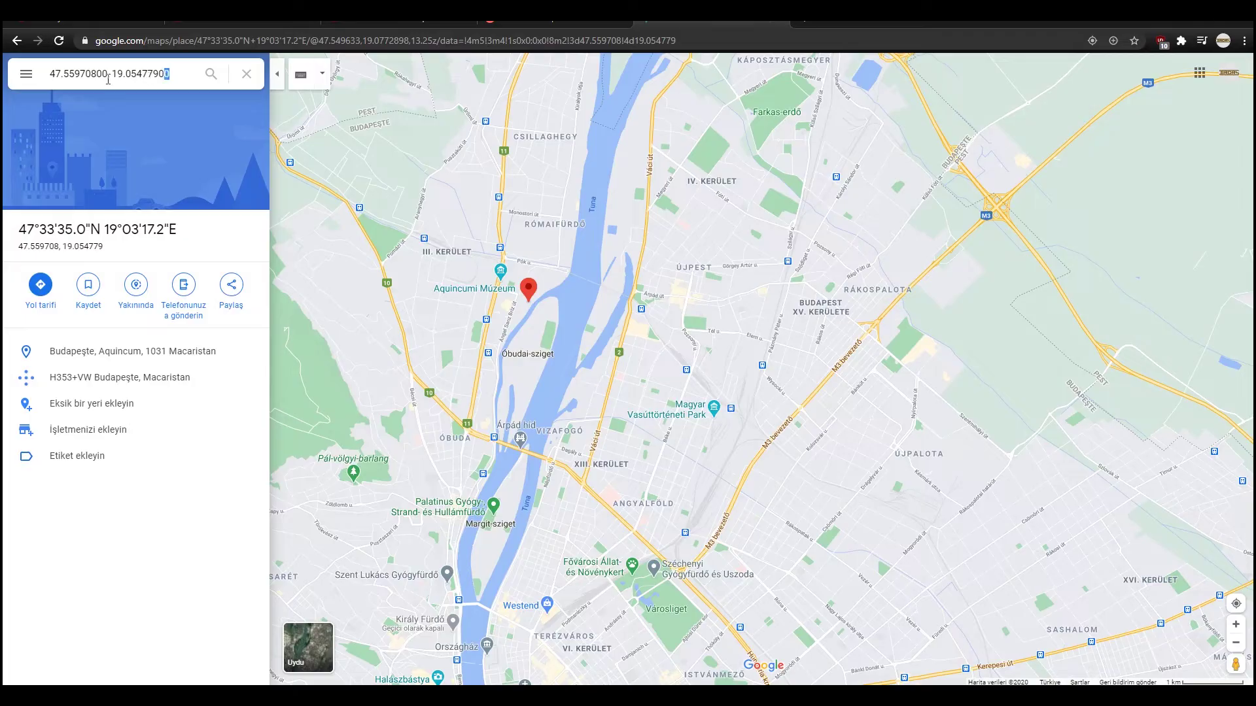
pyautogui.tripleClick(129, 79)
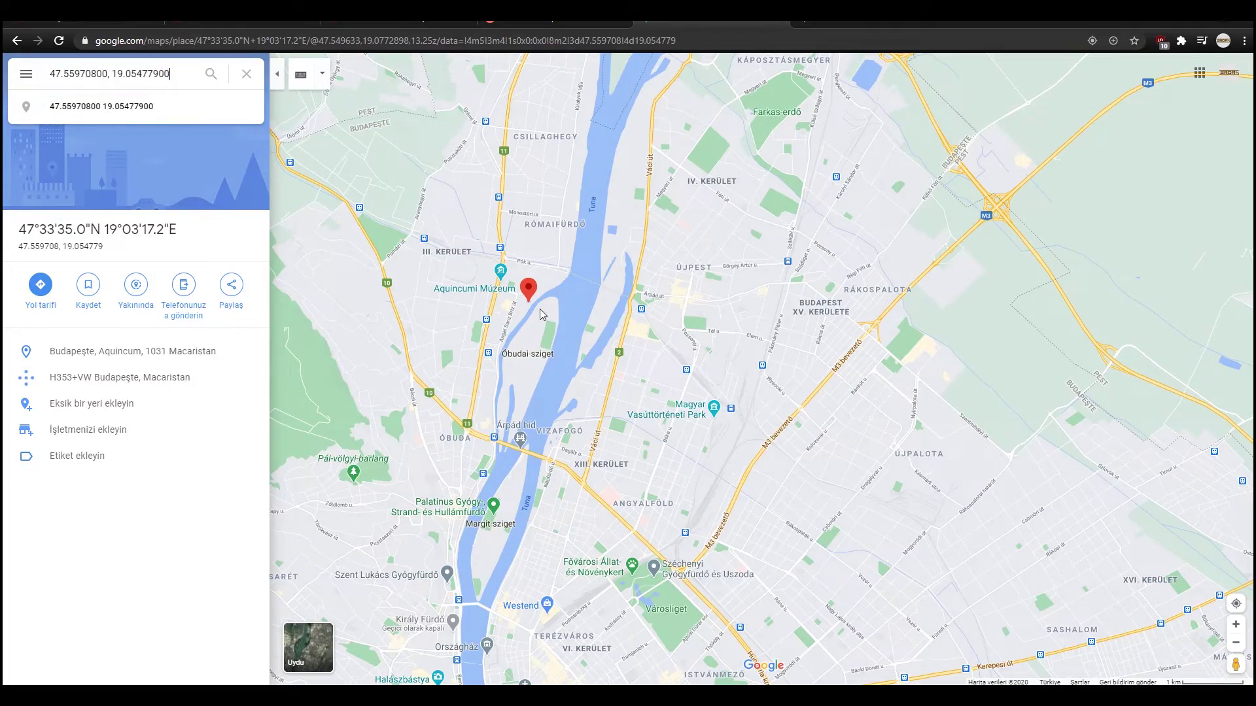
pyautogui.moveTo(551, 291); pyautogui.dragTo(643, 330)
pyautogui.hotkey('alt', 'Tab')
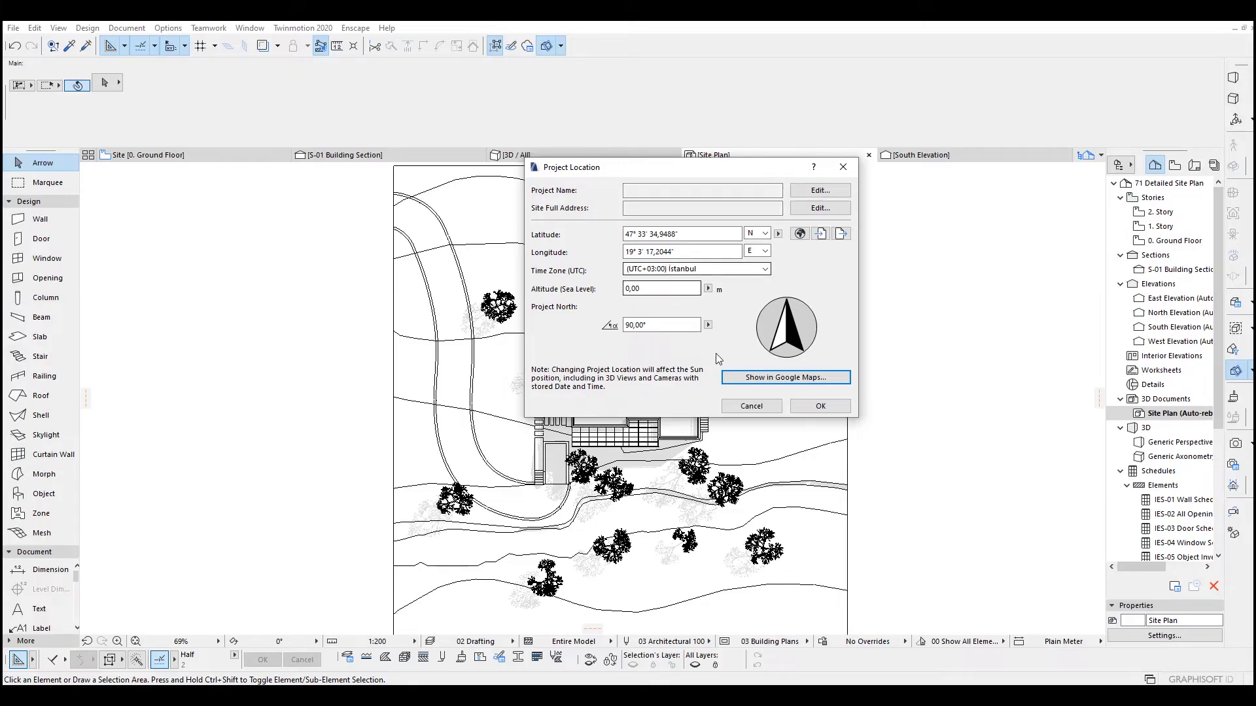
pyautogui.click(808, 407)
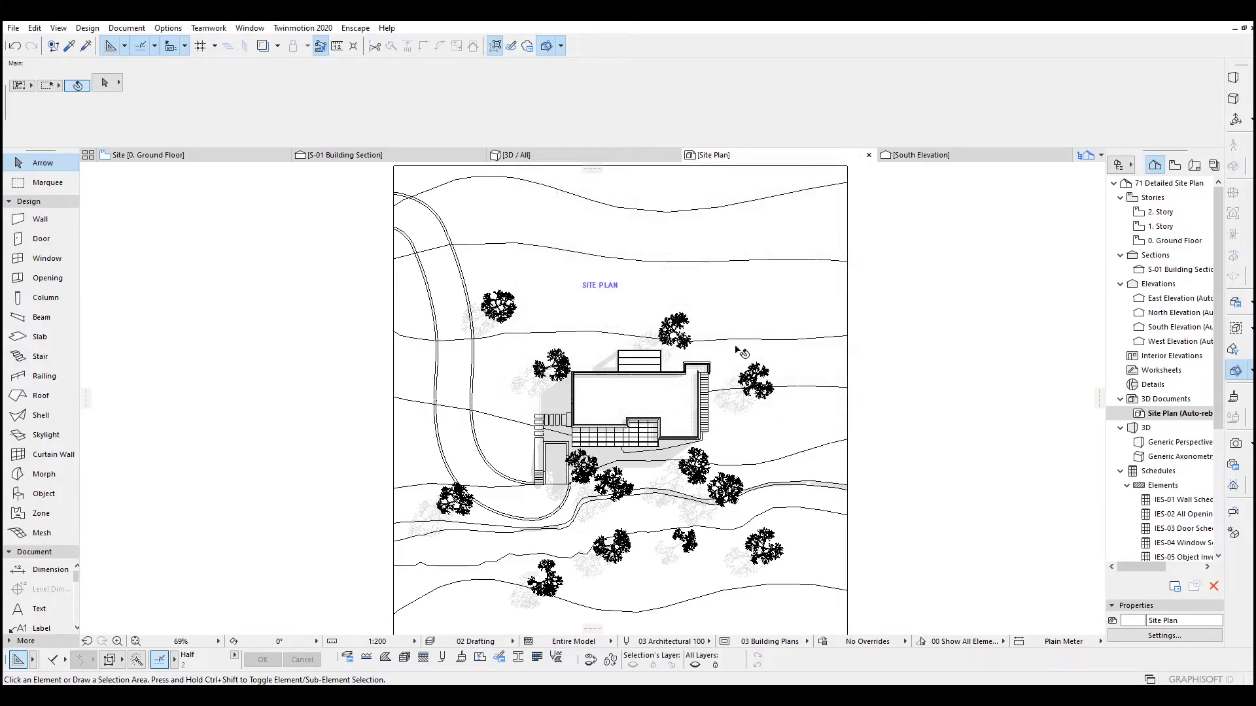
pyautogui.click(168, 27)
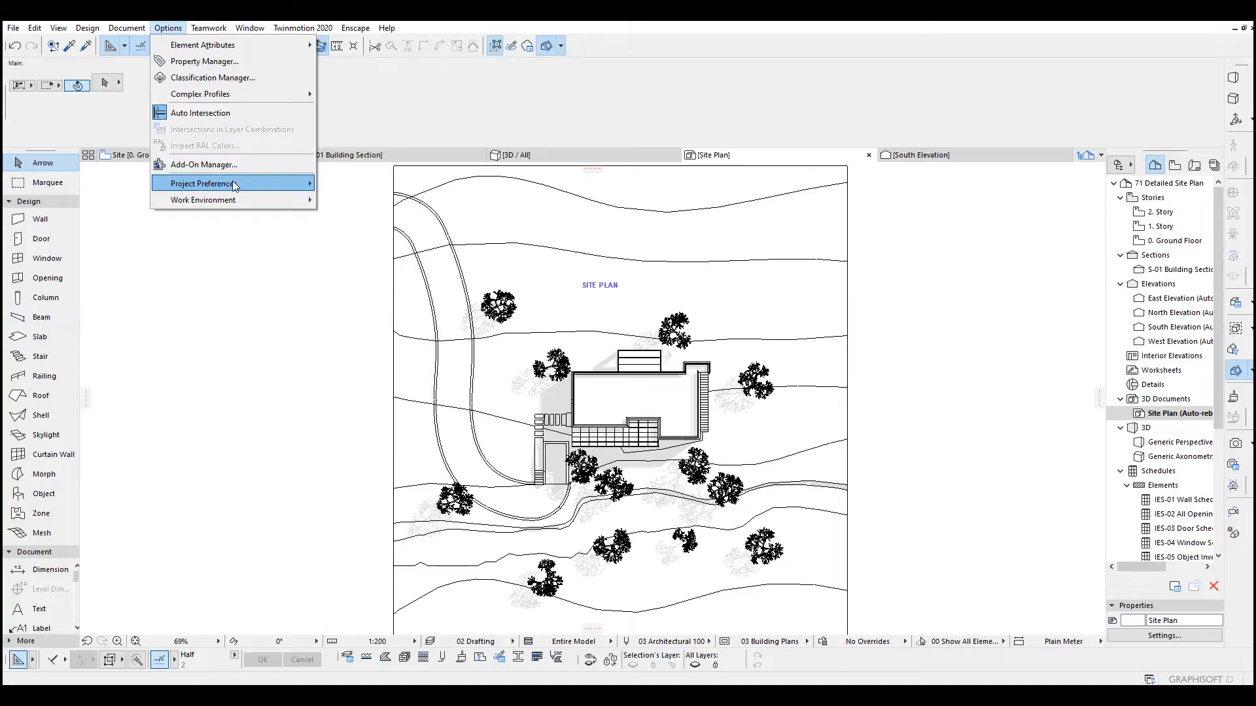
pyautogui.moveTo(234, 186)
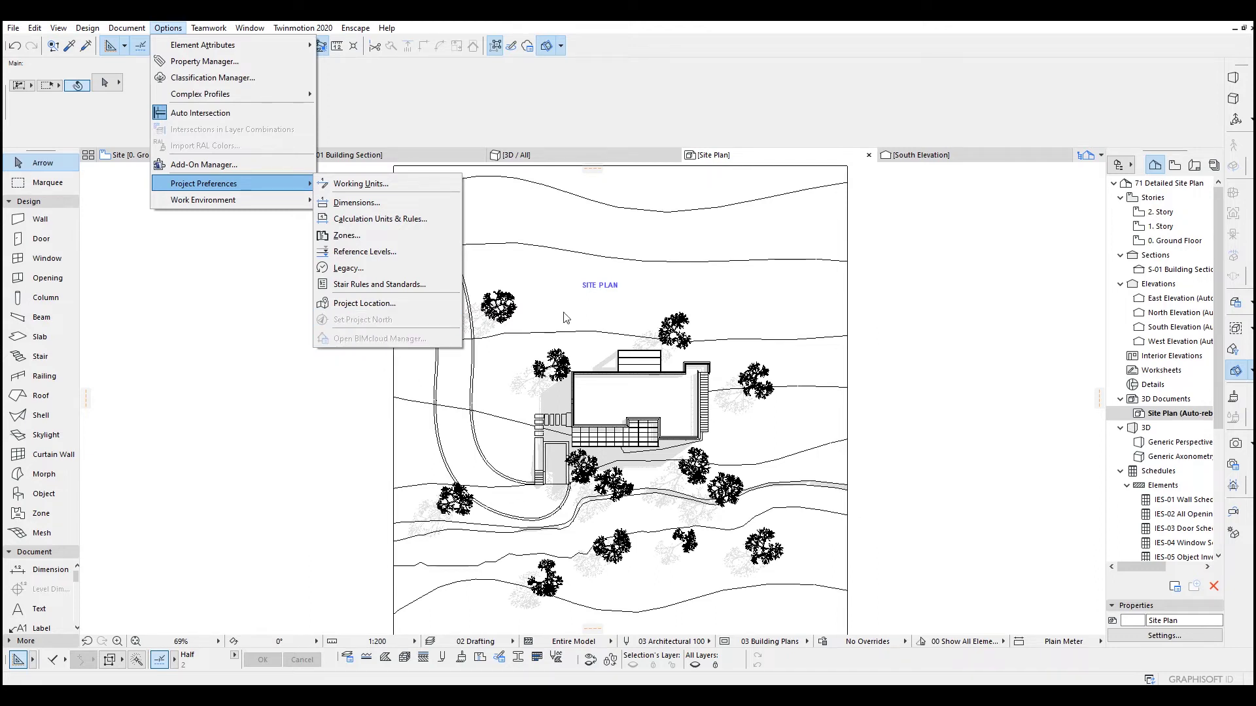
pyautogui.click(952, 303)
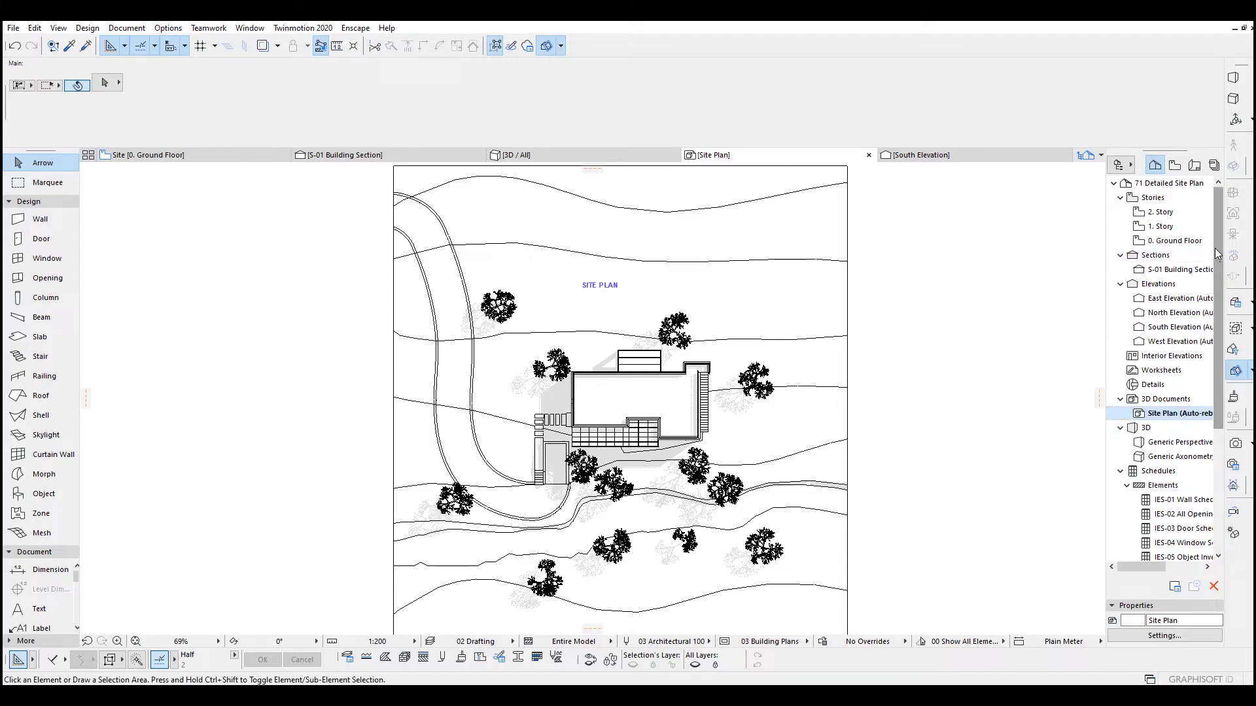
# - Open the 0. Ground Floor plan and change its scale to 1:100
pyautogui.doubleClick(1166, 246)
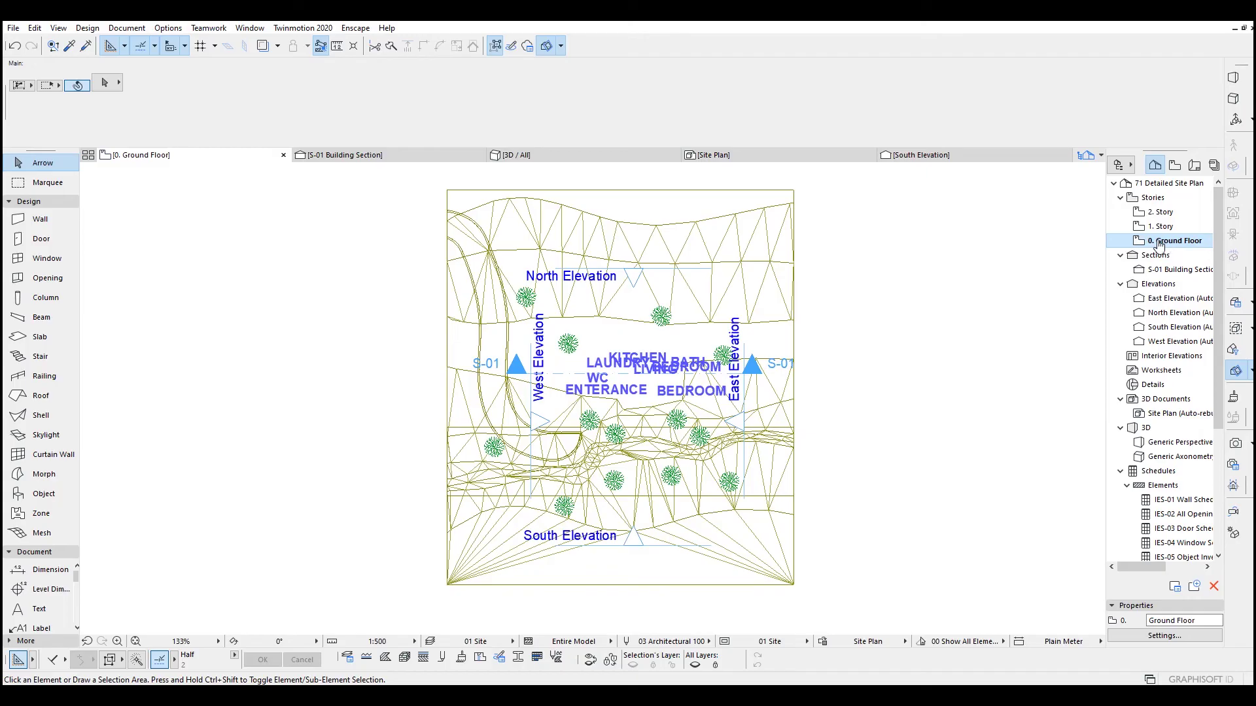
pyautogui.moveTo(857, 342); pyautogui.dragTo(760, 311, button='middle')
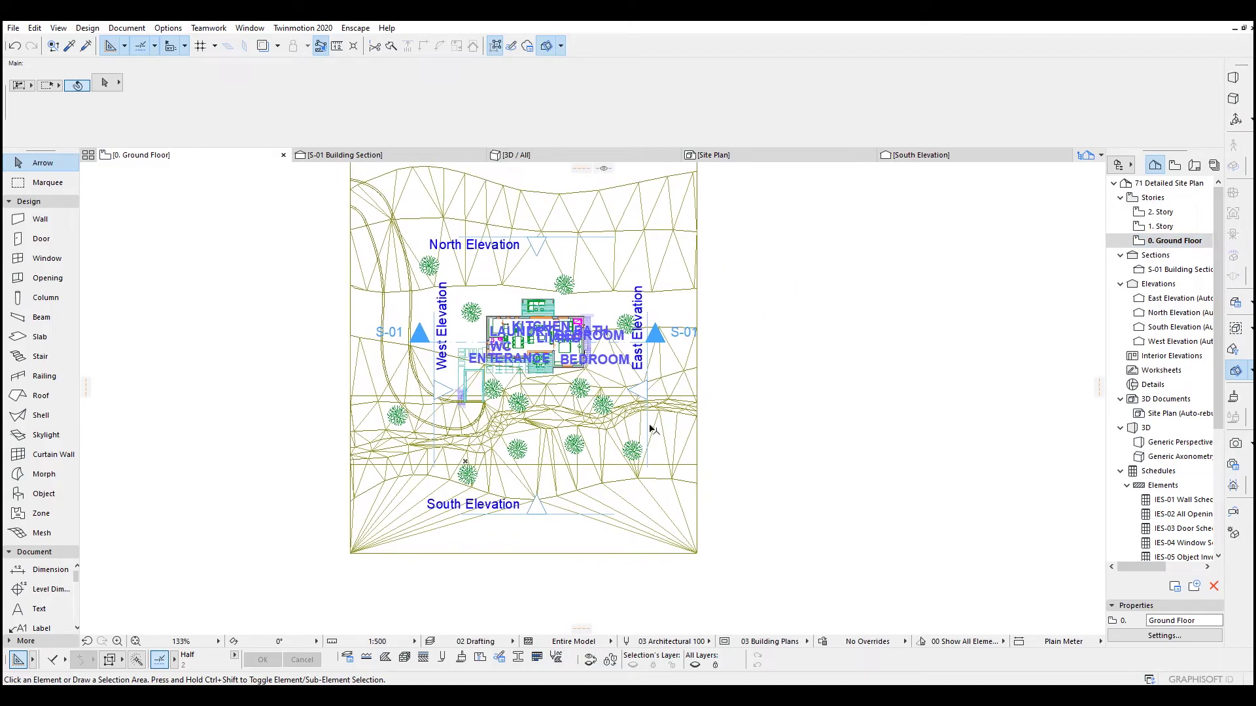
pyautogui.click(379, 641)
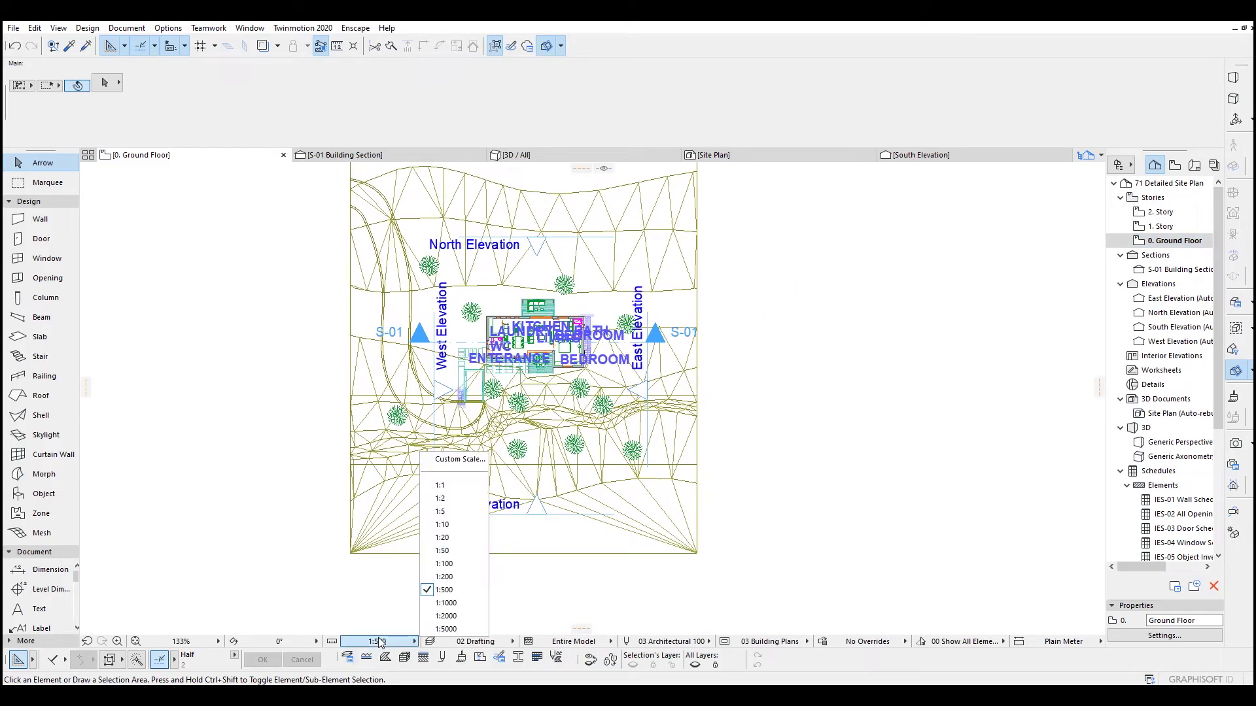
pyautogui.click(450, 564)
pyautogui.scroll(-5, 827, 454)
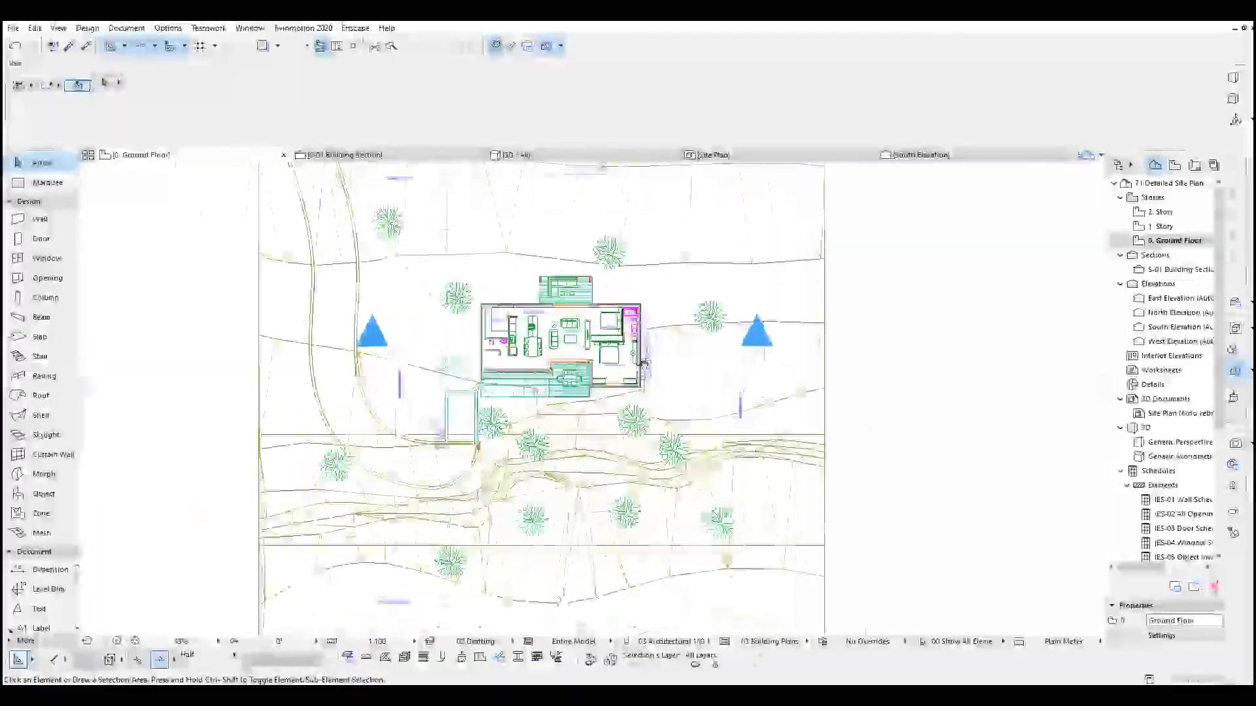
pyautogui.scroll(3, 759, 412)
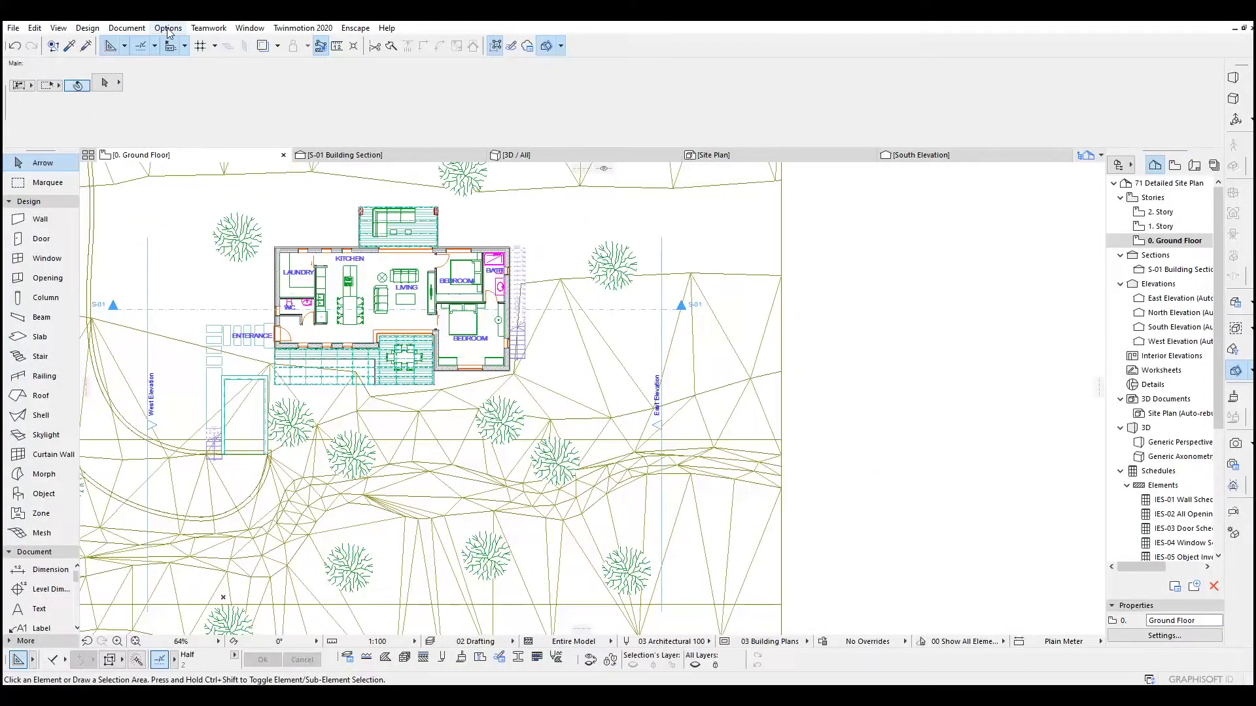
# - Set Project North to a 45° angle with a vector drawn in the empty area east of the site, and return to the Site Plan document
pyautogui.click(168, 29)
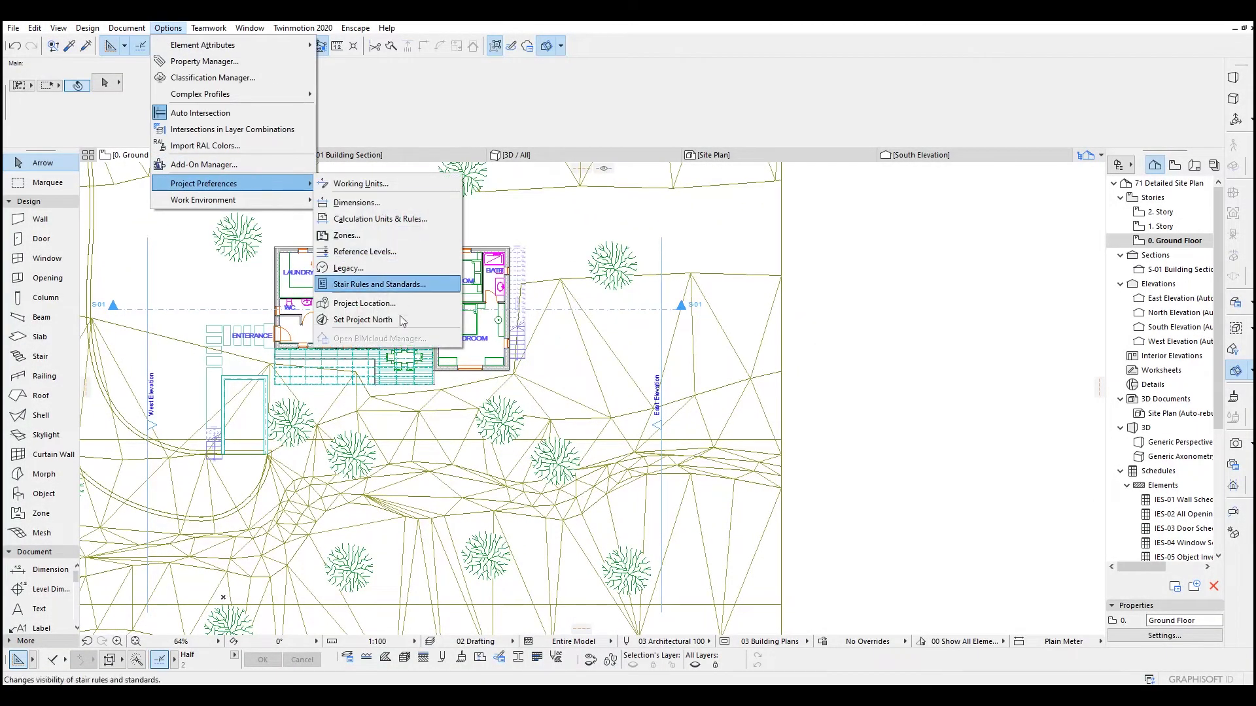
pyautogui.click(358, 321)
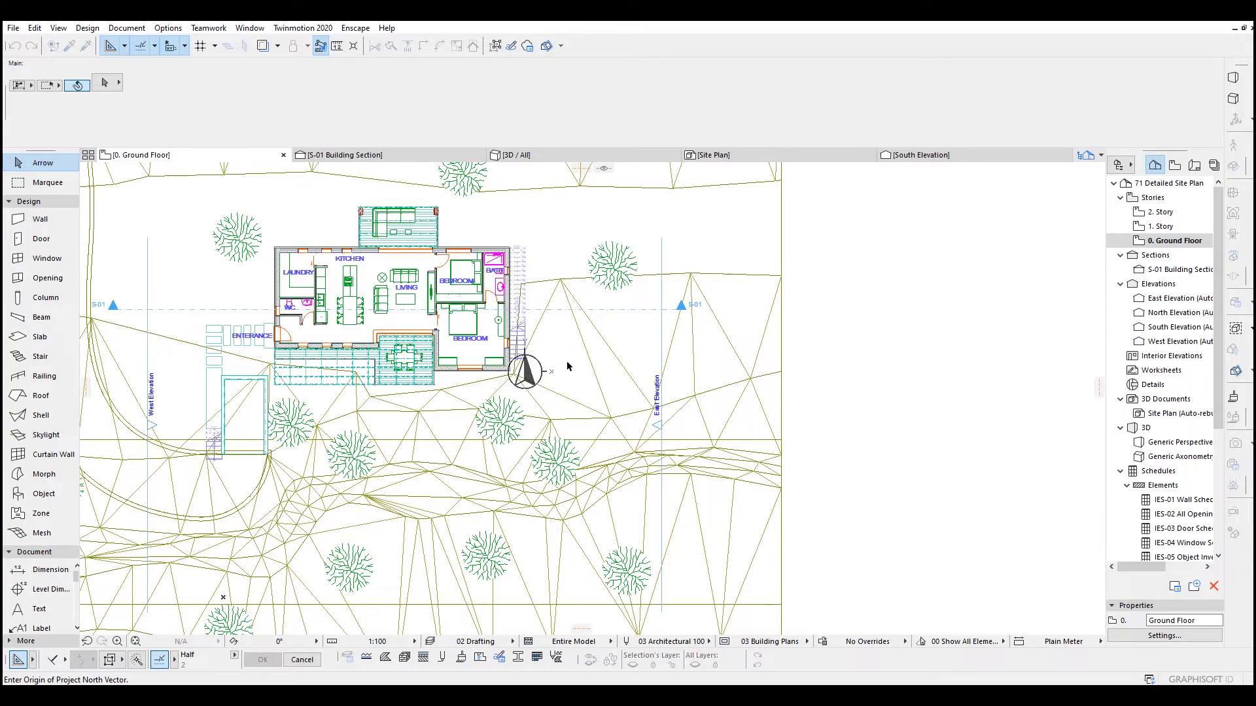
pyautogui.moveTo(685, 260); pyautogui.dragTo(618, 357, button='middle')
pyautogui.click(687, 429)
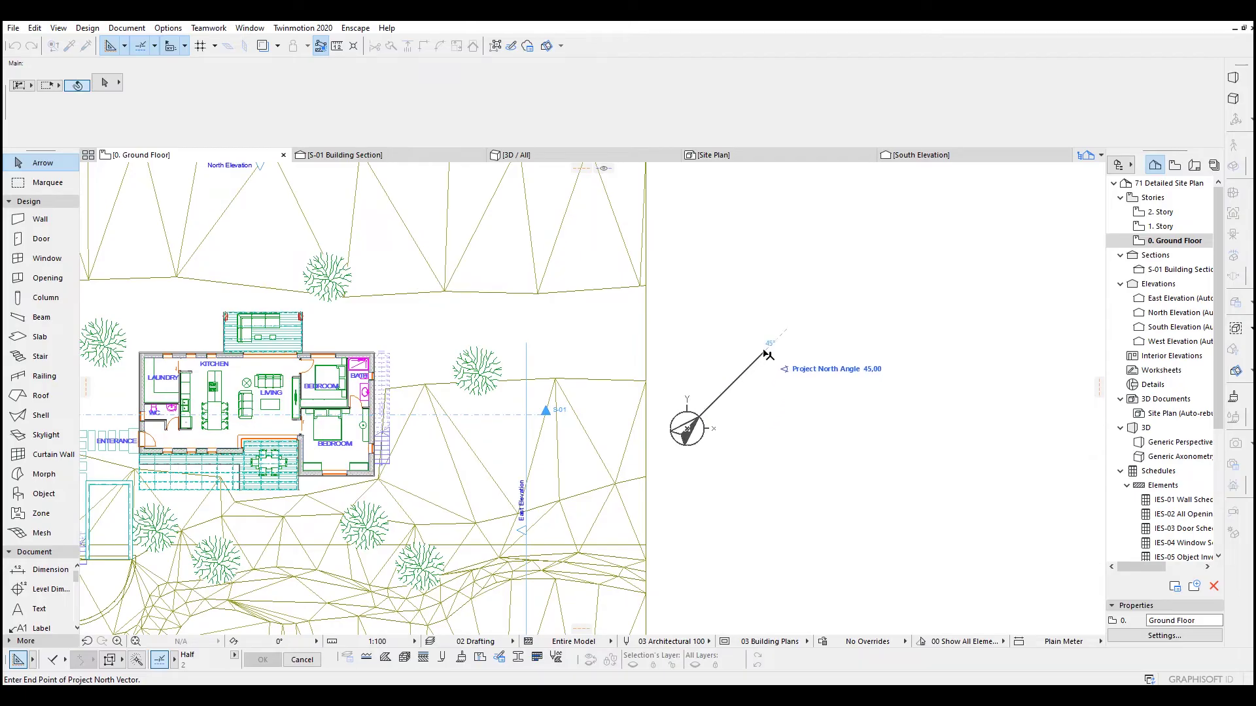
pyautogui.click(768, 355)
pyautogui.moveTo(673, 384); pyautogui.dragTo(810, 408, button='middle')
pyautogui.scroll(-2, 778, 395)
pyautogui.scroll(2, 810, 408)
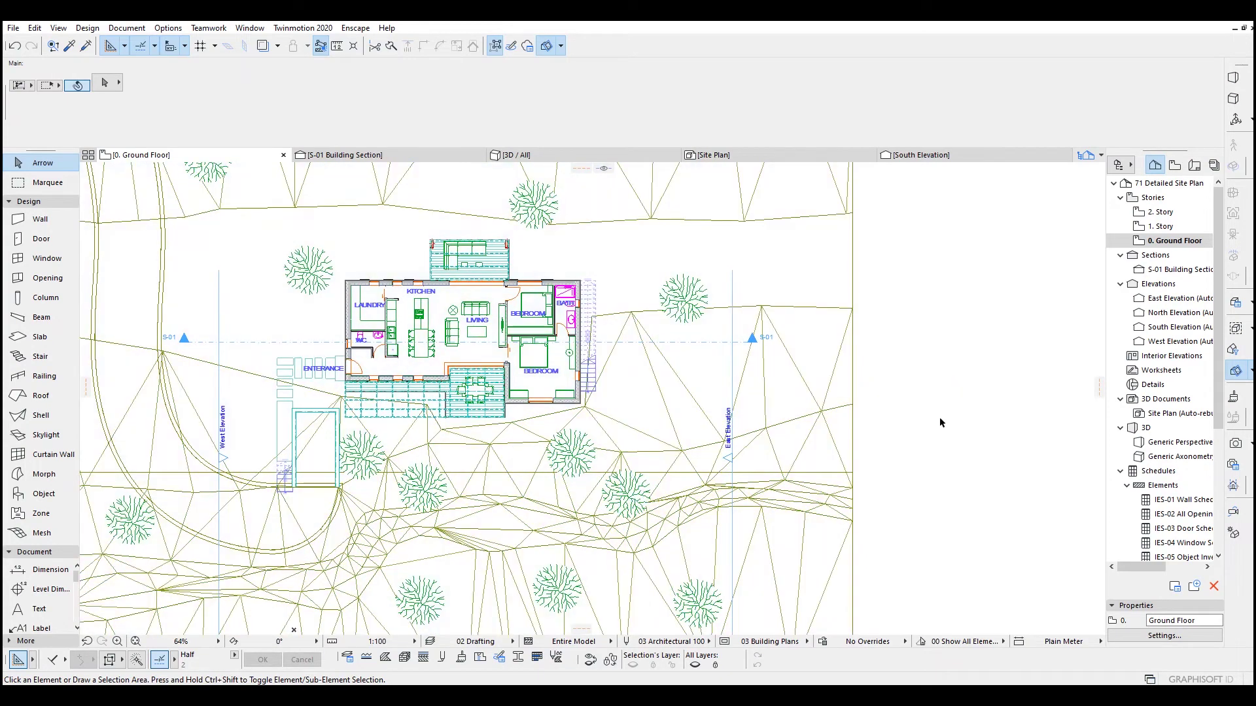
pyautogui.moveTo(948, 416); pyautogui.dragTo(939, 424, button='middle')
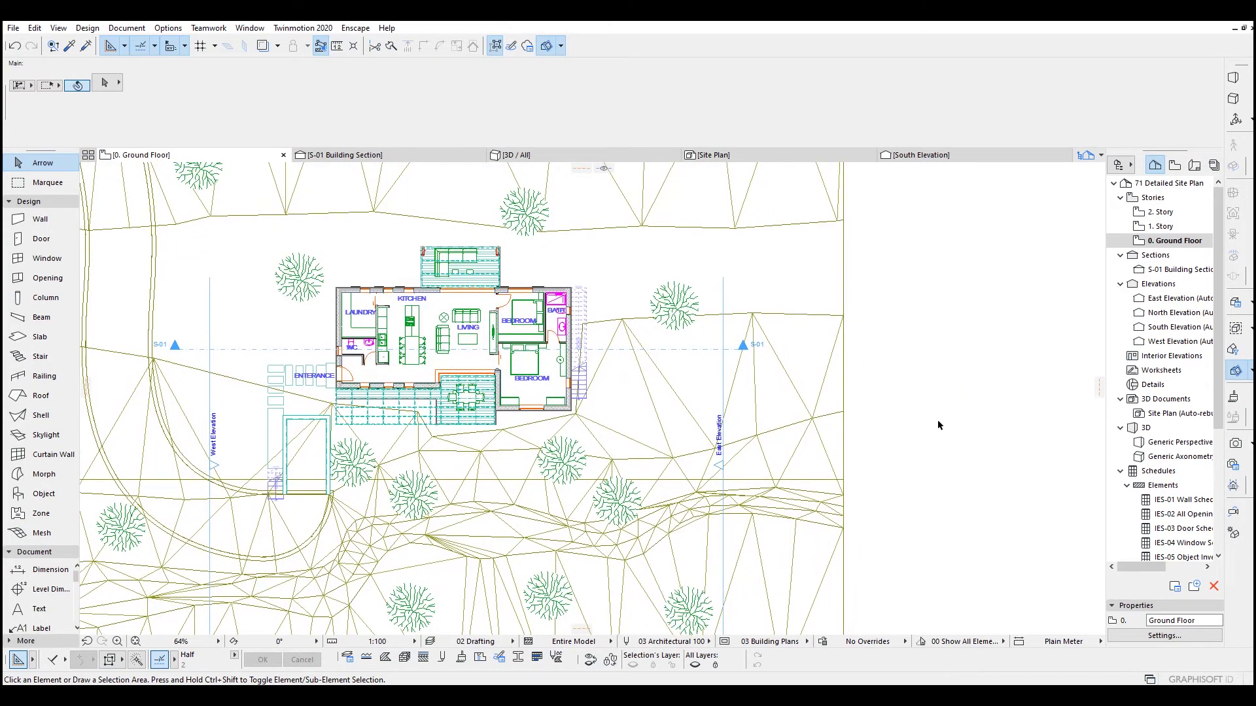
pyautogui.scroll(-1, 938, 425)
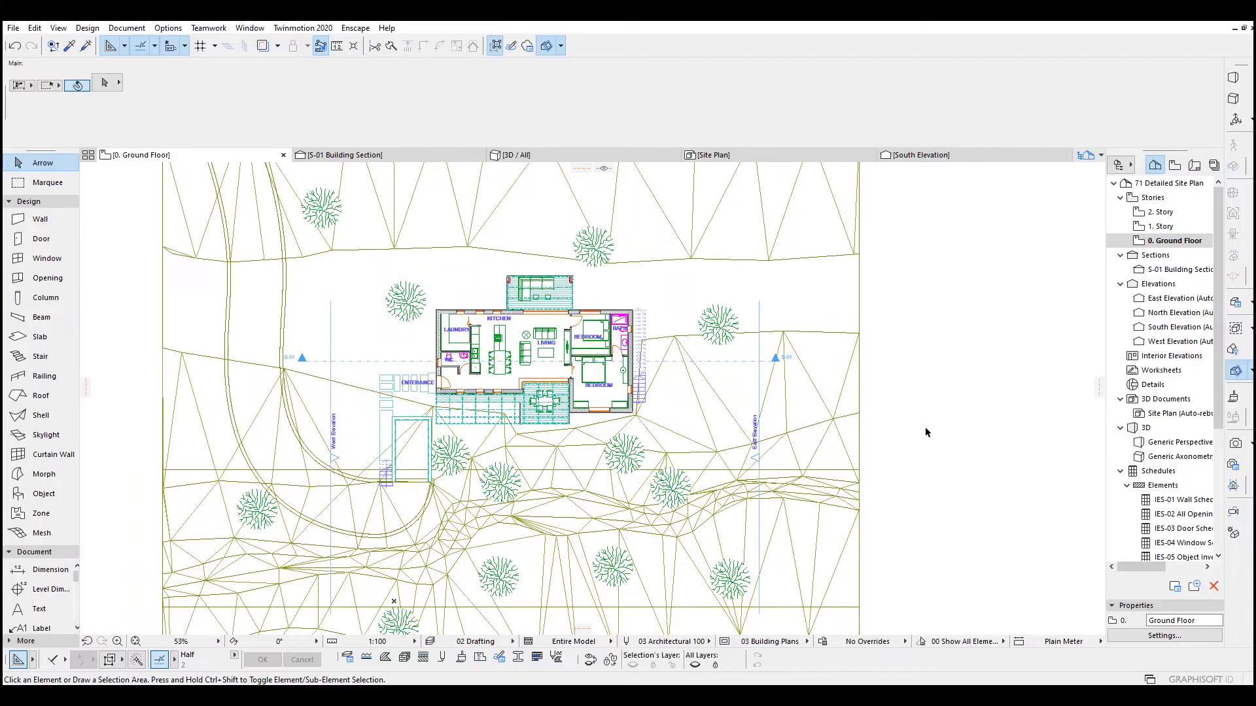
pyautogui.moveTo(547, 405); pyautogui.dragTo(588, 338, button='middle')
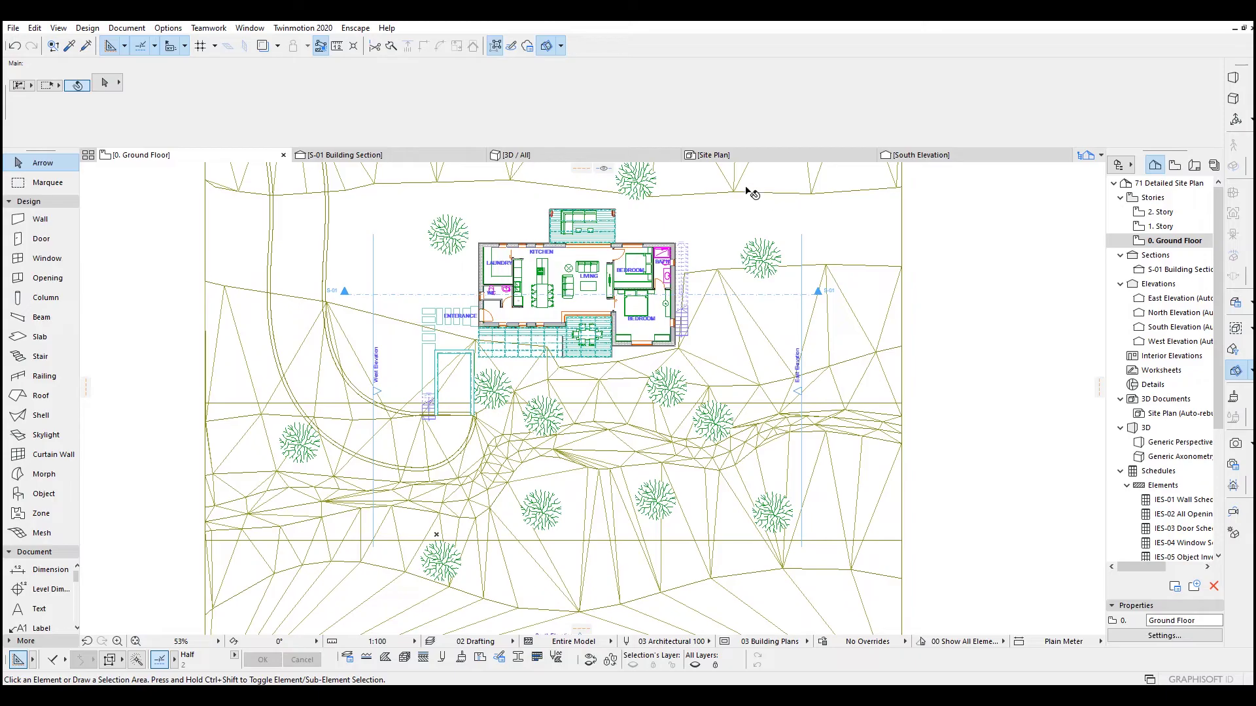
pyautogui.click(726, 155)
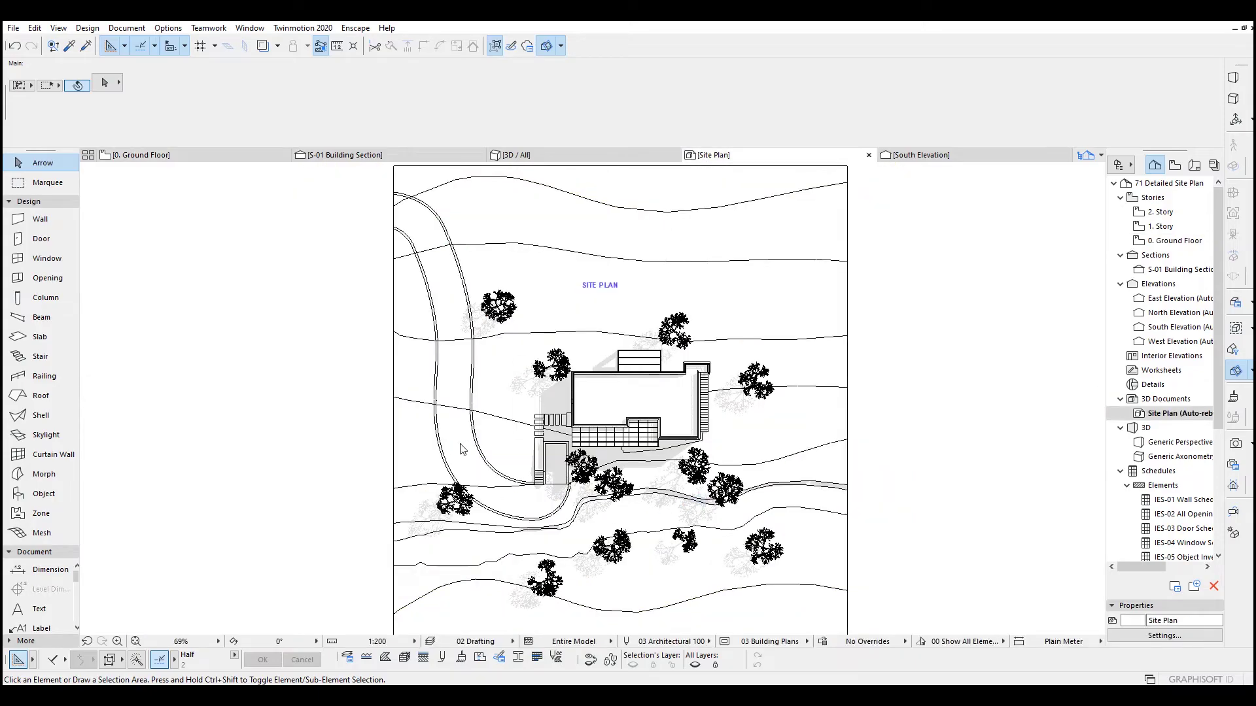
pyautogui.moveTo(805, 498); pyautogui.dragTo(807, 401, button='middle')
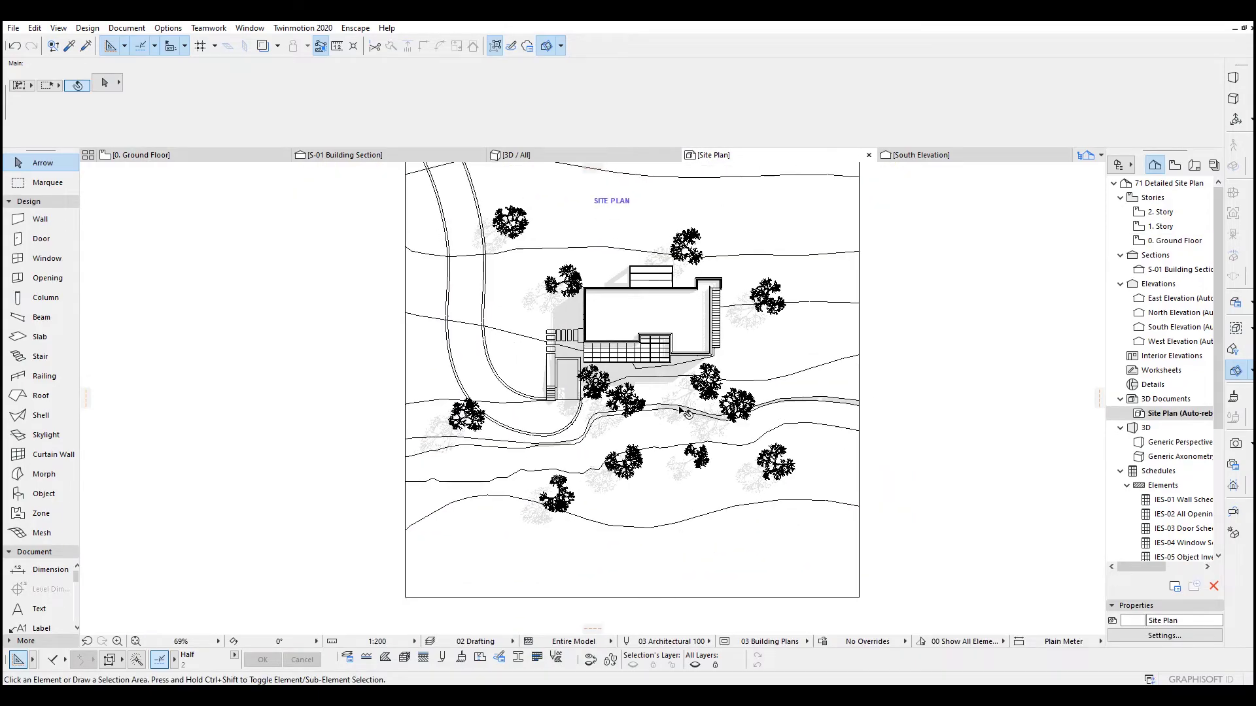
pyautogui.scroll(2, 685, 408)
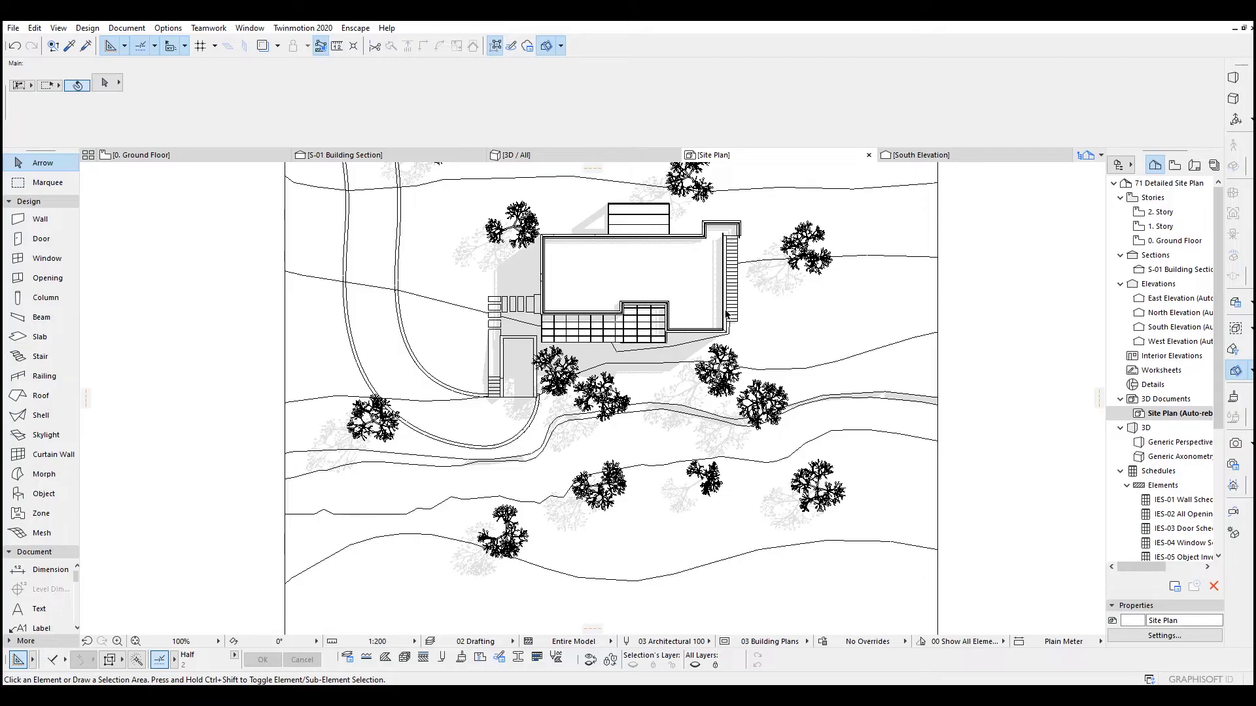
pyautogui.moveTo(782, 342); pyautogui.dragTo(775, 423, button='middle')
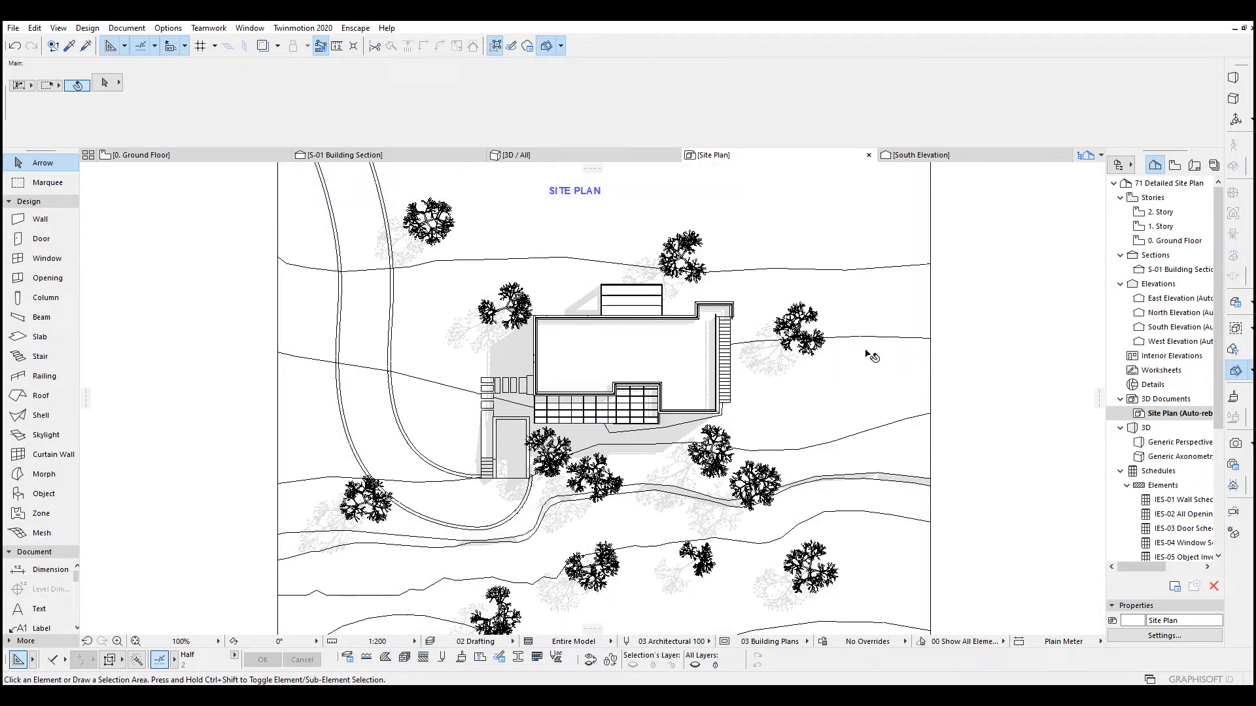
pyautogui.scroll(-2, 940, 323)
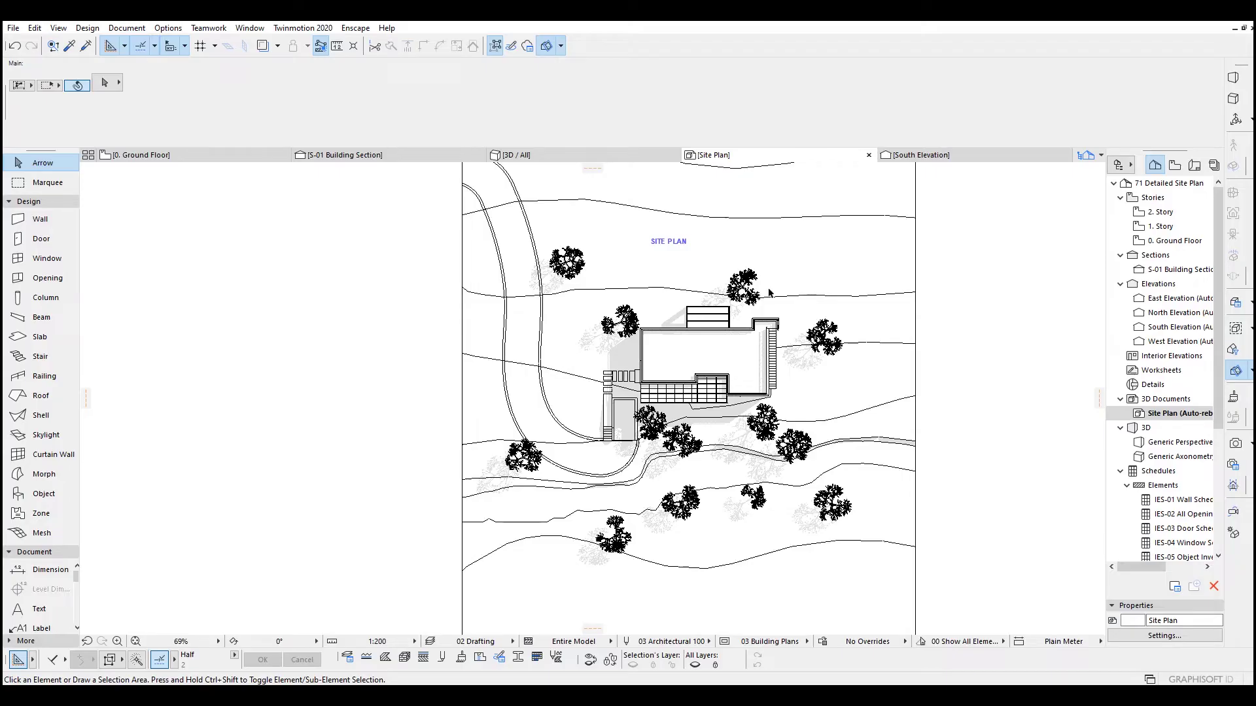
pyautogui.scroll(2, 704, 269)
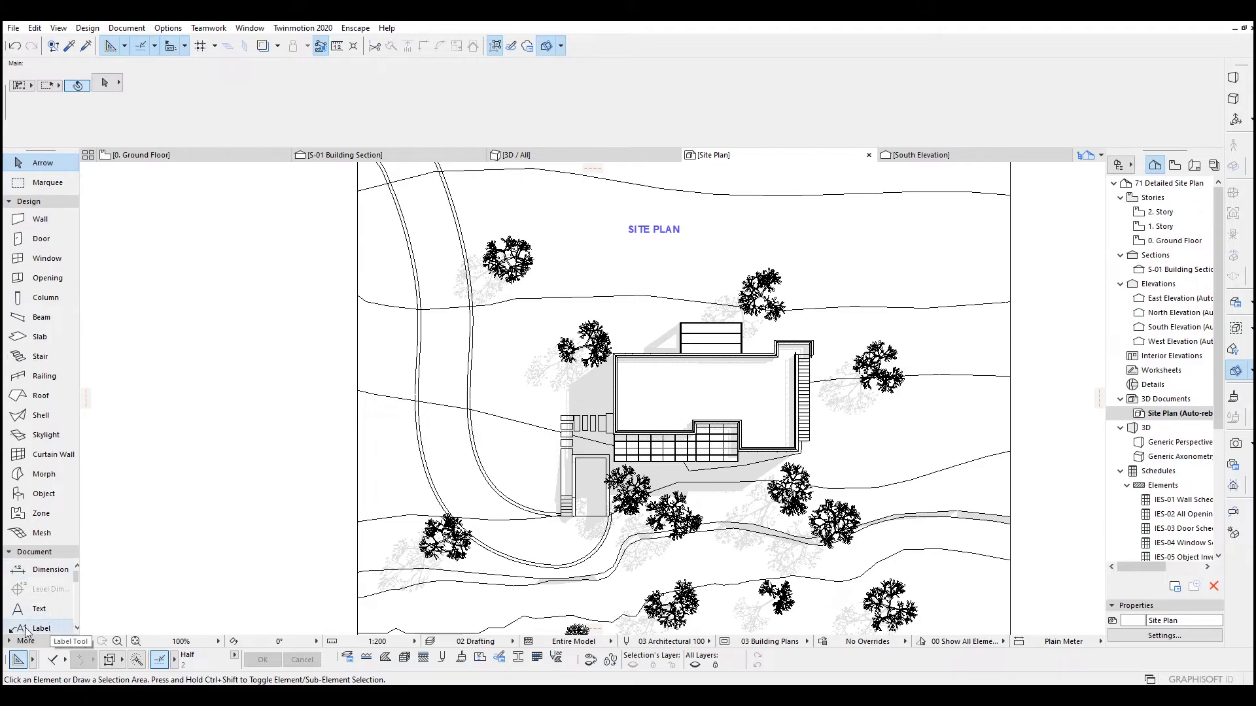
# - Move the SITE PLAN title slightly north-east so it sits above the building's rooftop projection
pyautogui.click(26, 608)
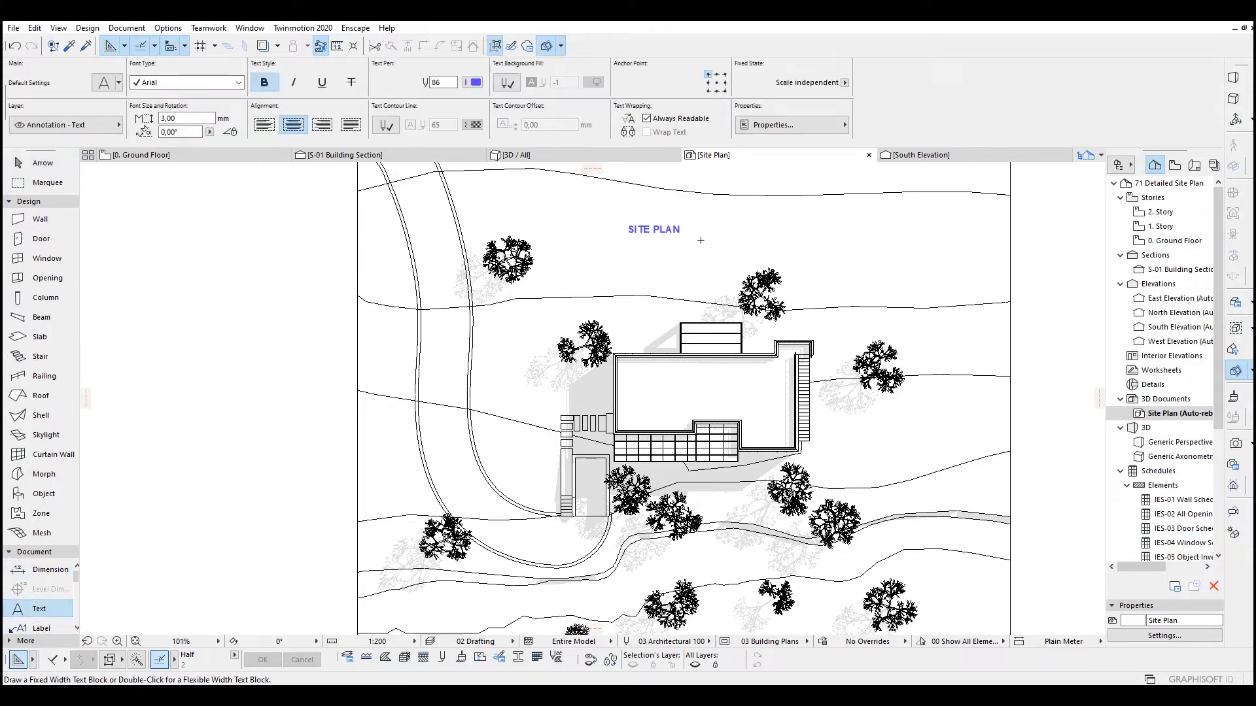
pyautogui.scroll(2, 701, 240)
pyautogui.press('Escape')
pyautogui.click(641, 235)
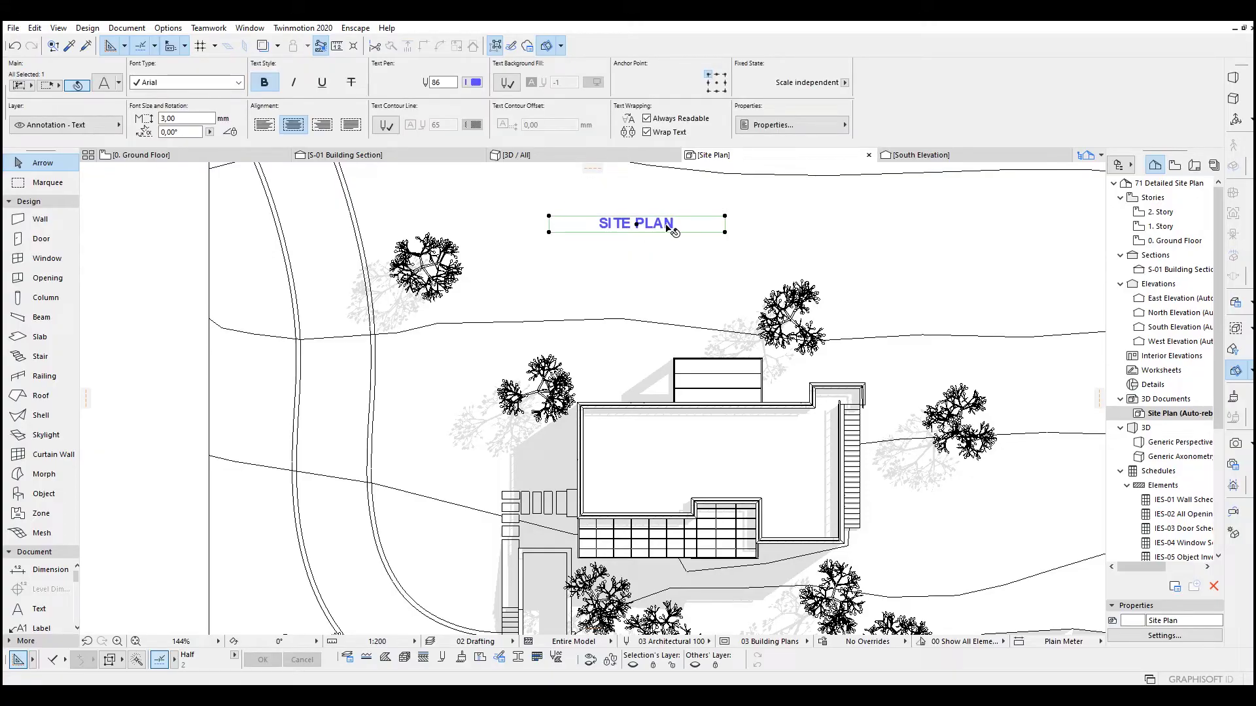
pyautogui.moveTo(670, 224); pyautogui.dragTo(672, 224)
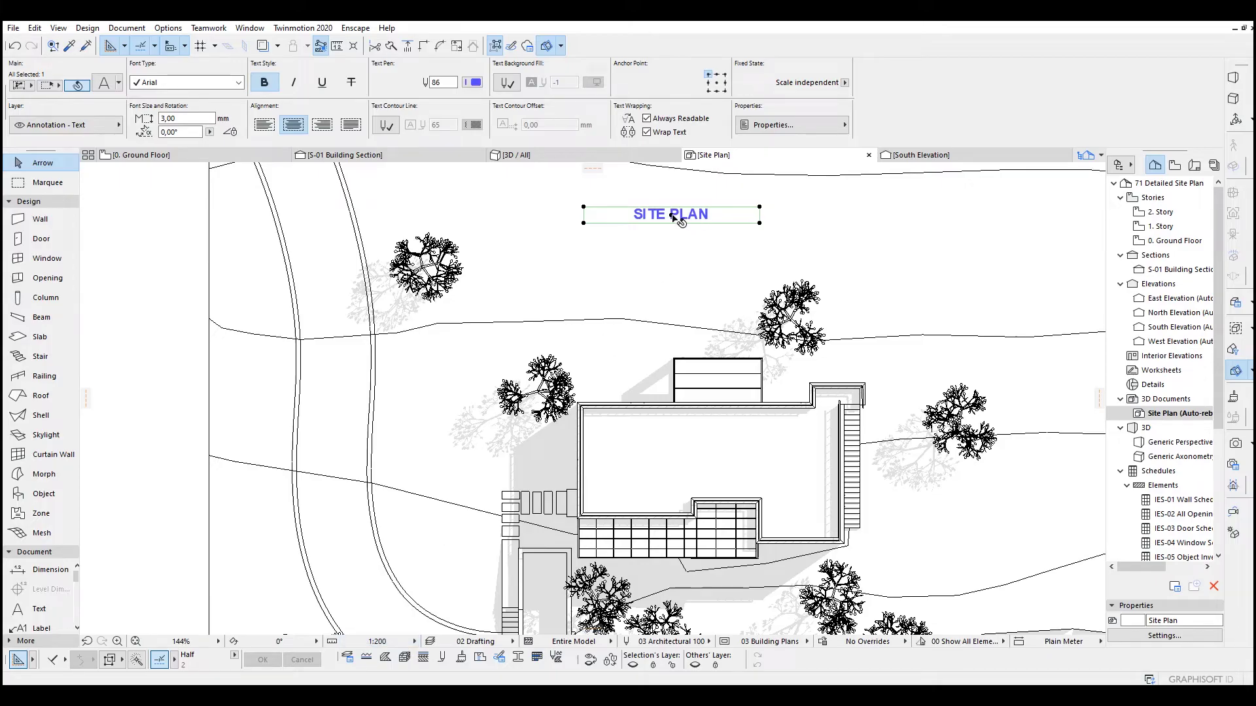
pyautogui.moveTo(674, 219); pyautogui.dragTo(702, 216)
pyautogui.click(169, 451)
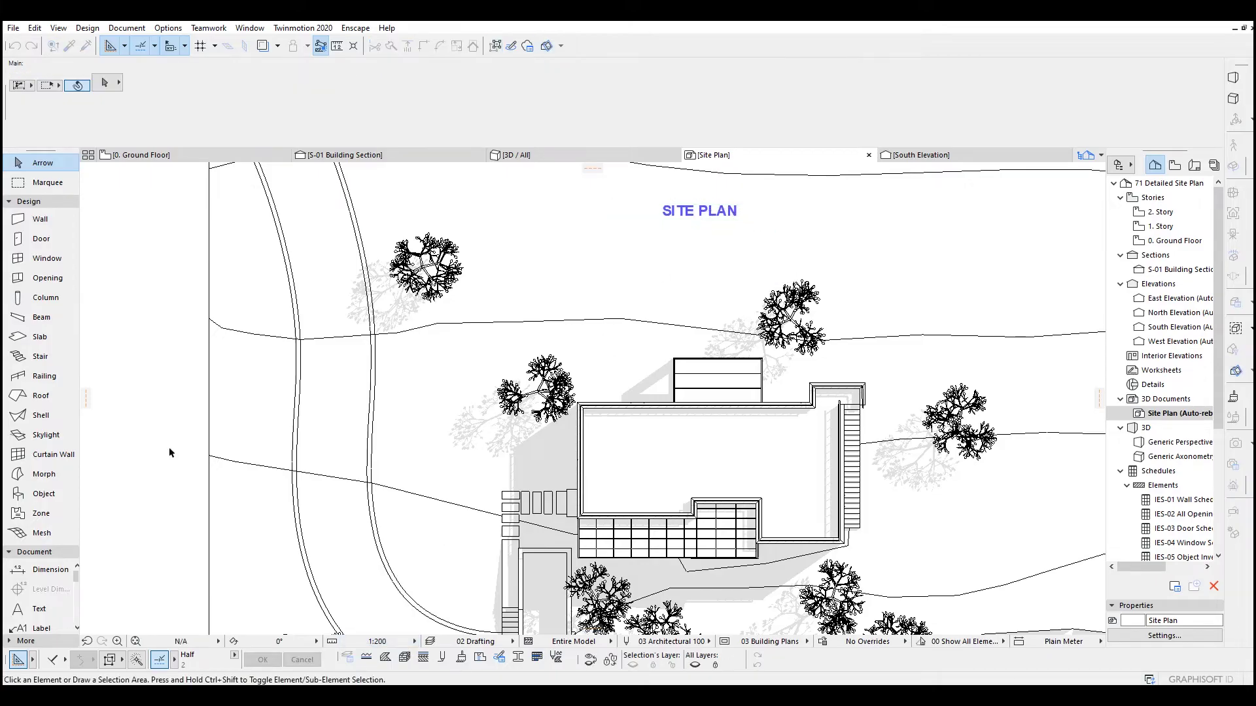
# - Set the Dimension tool to the elevation construction method with a circular marker whose head has two opposite quarters filled
pyautogui.click(49, 572)
pyautogui.click(230, 83)
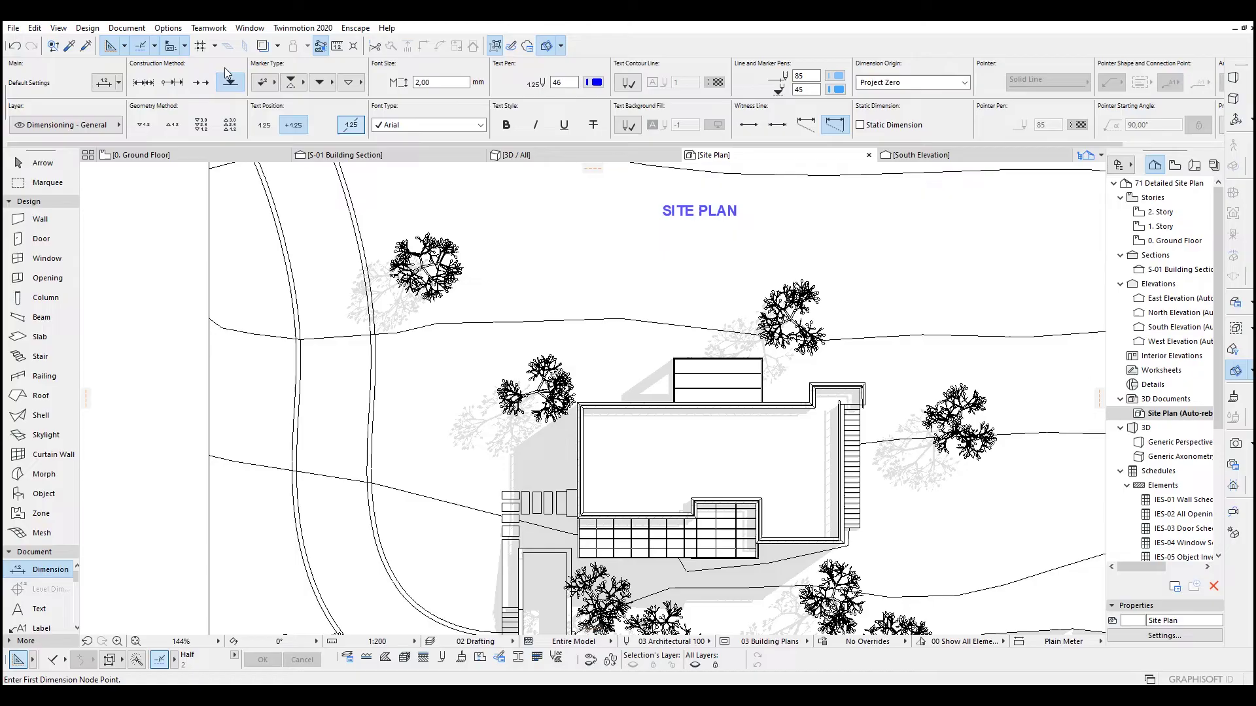
pyautogui.click(268, 88)
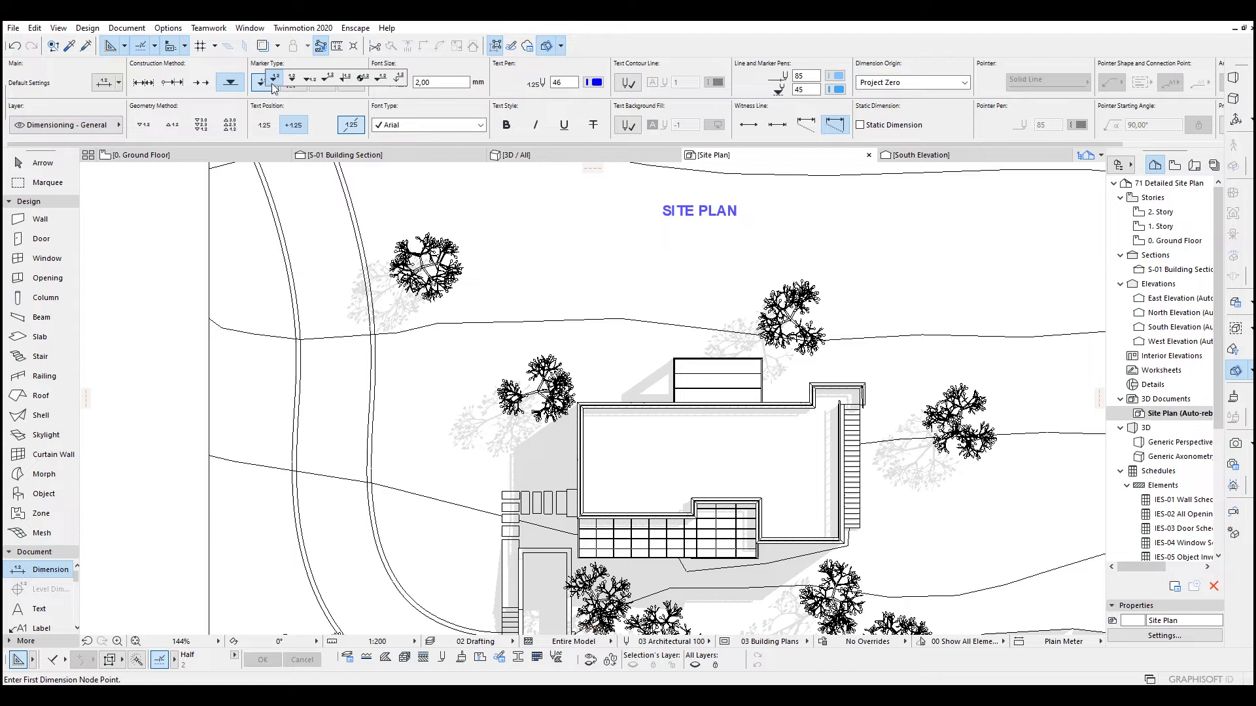
pyautogui.click(364, 77)
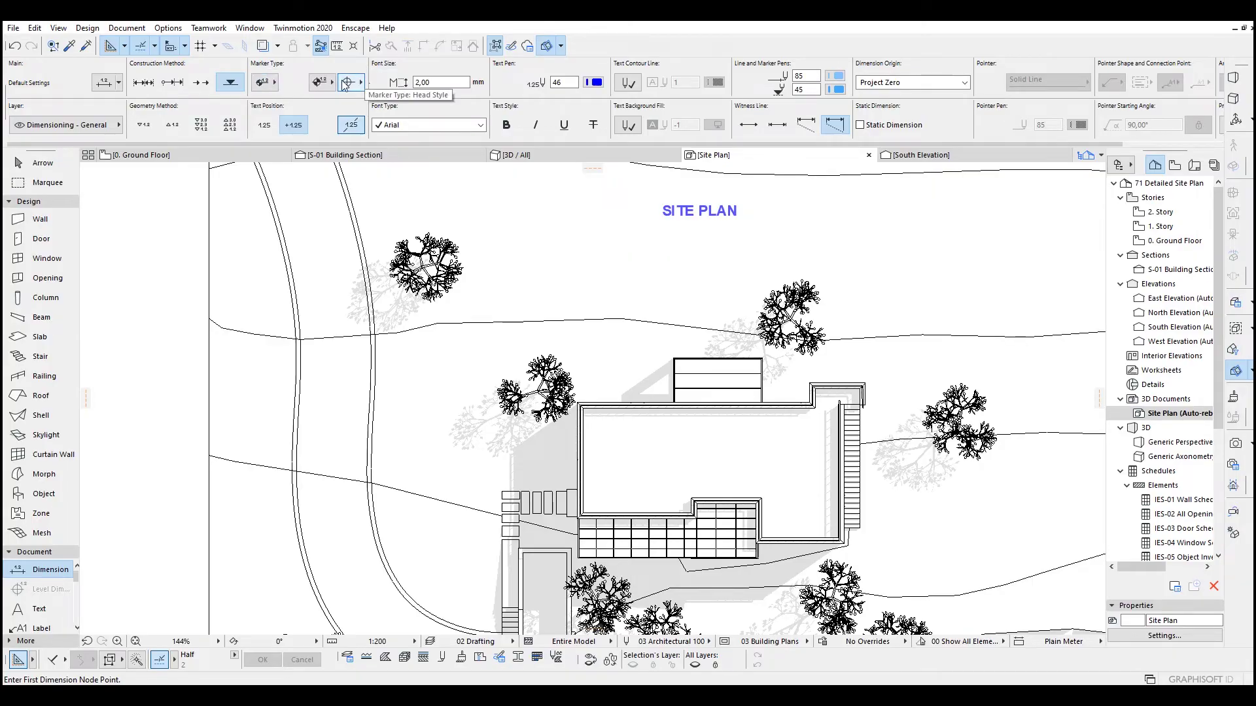
pyautogui.click(346, 82)
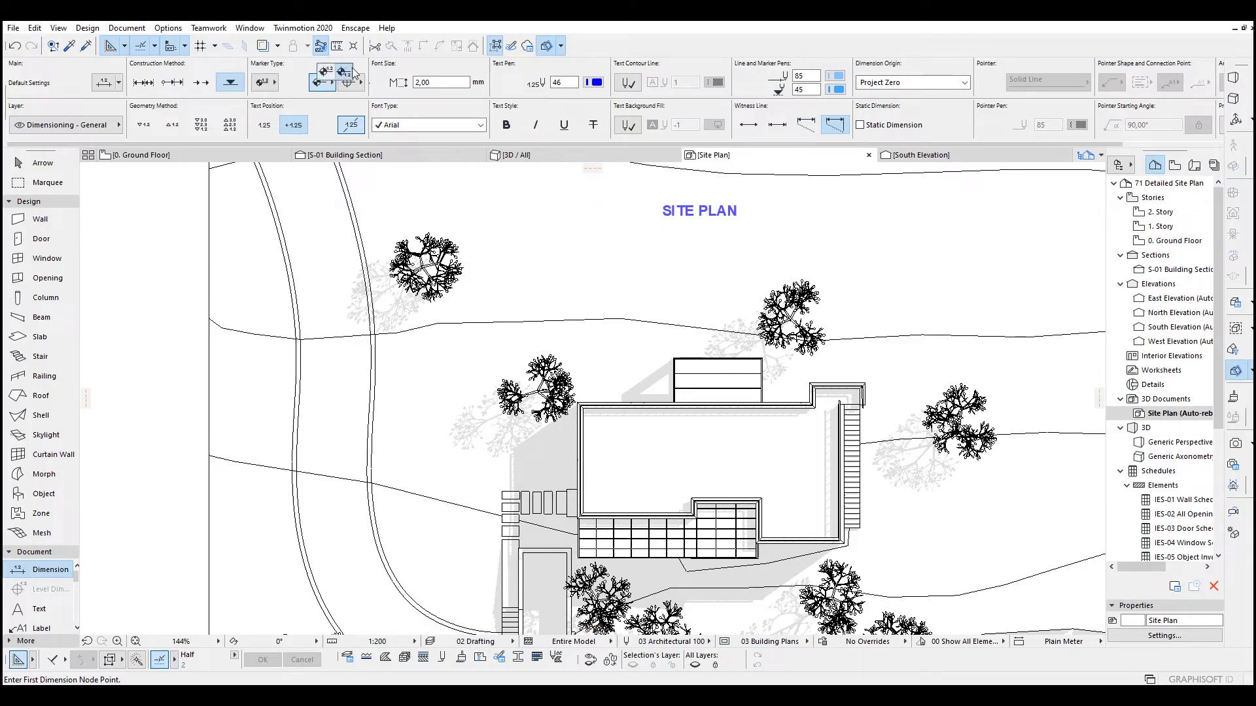
pyautogui.click(344, 80)
pyautogui.click(347, 88)
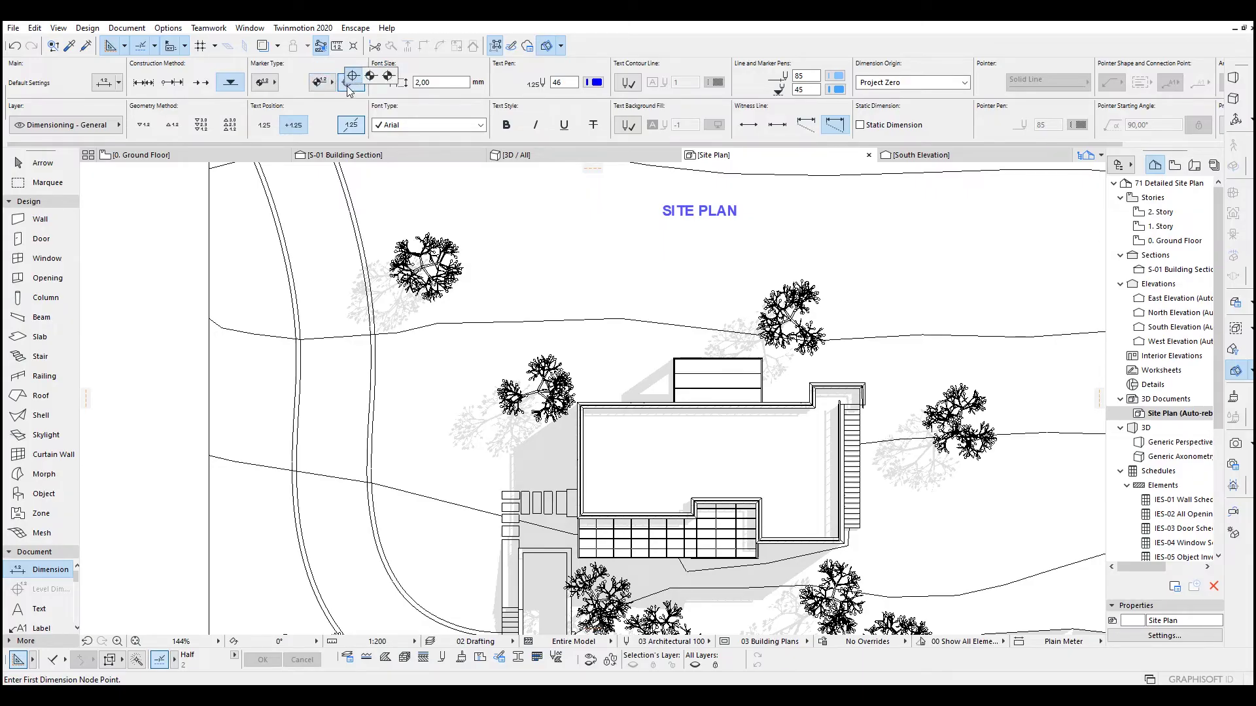
pyautogui.click(347, 82)
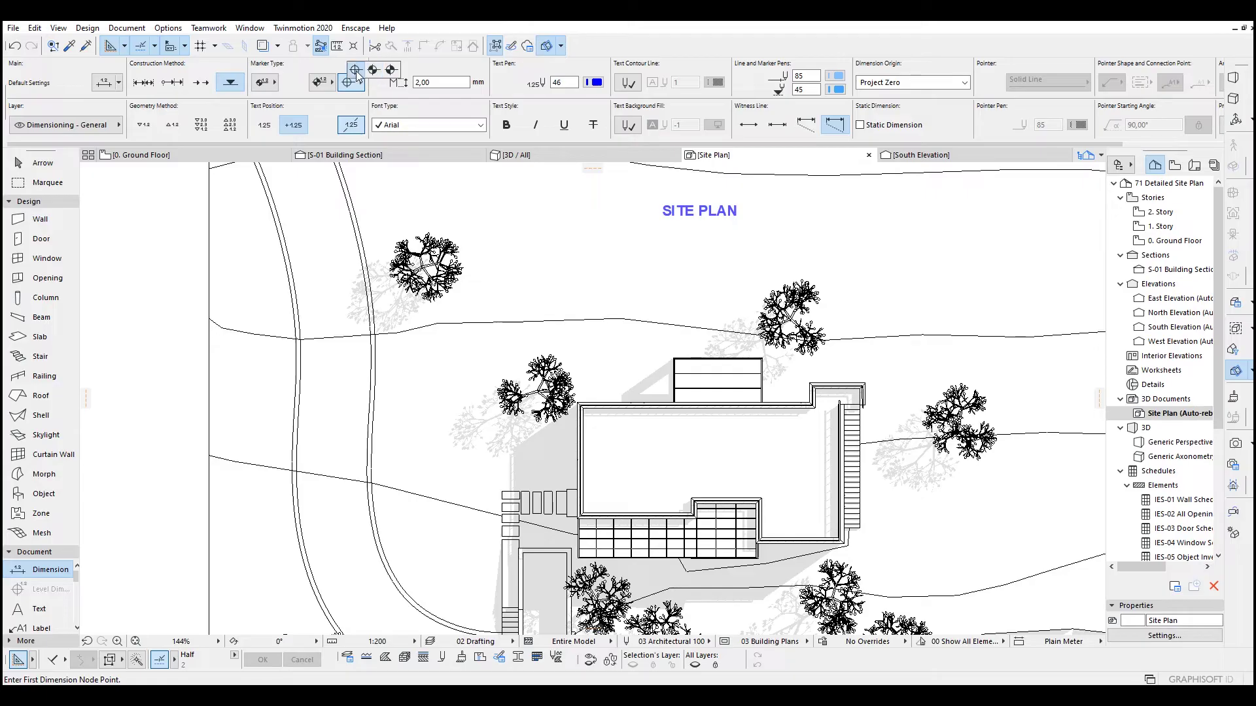
pyautogui.click(373, 71)
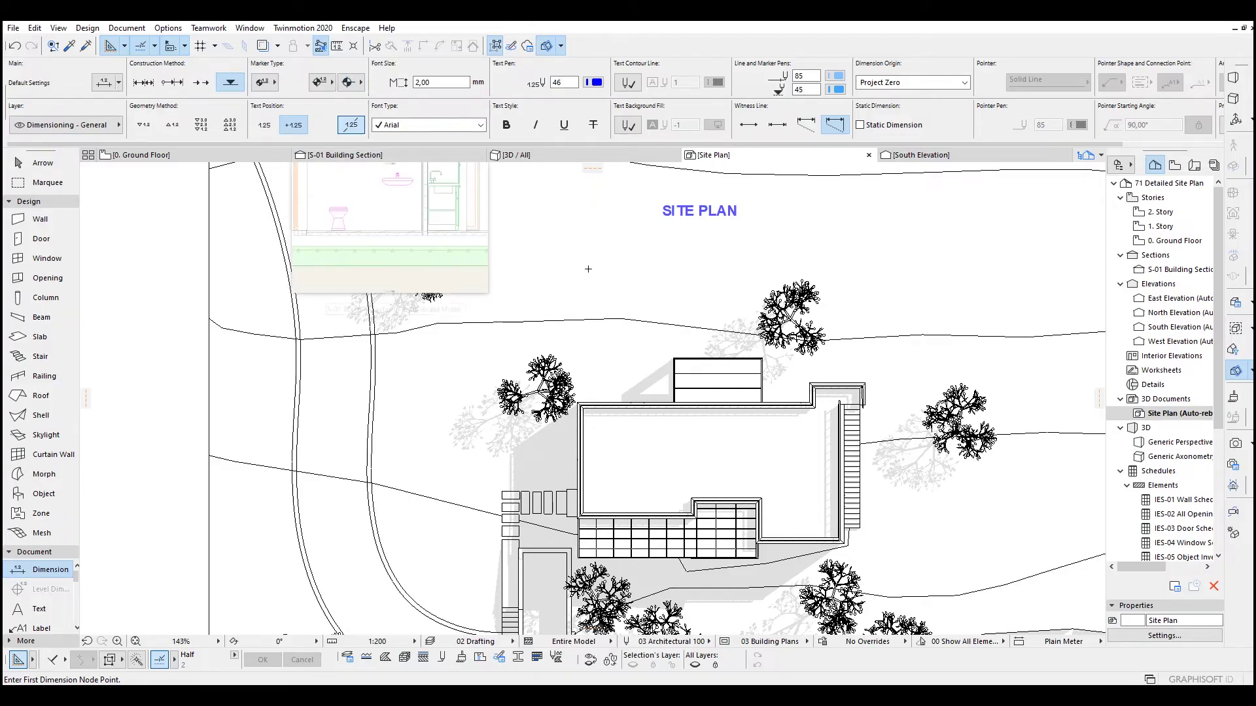
# - Place an elevation dimension with a vertical witness line near the middle of the building's flat roof
pyautogui.scroll(-2, 575, 272)
pyautogui.scroll(2, 634, 401)
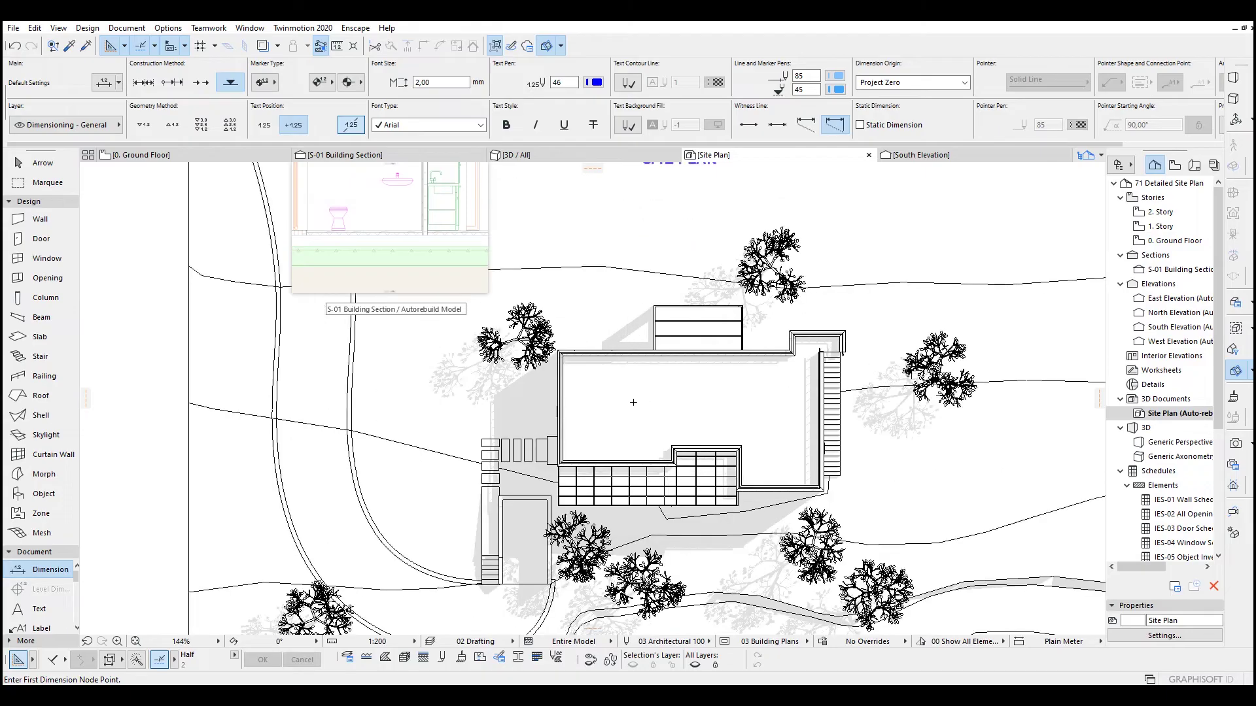
pyautogui.scroll(2, 553, 334)
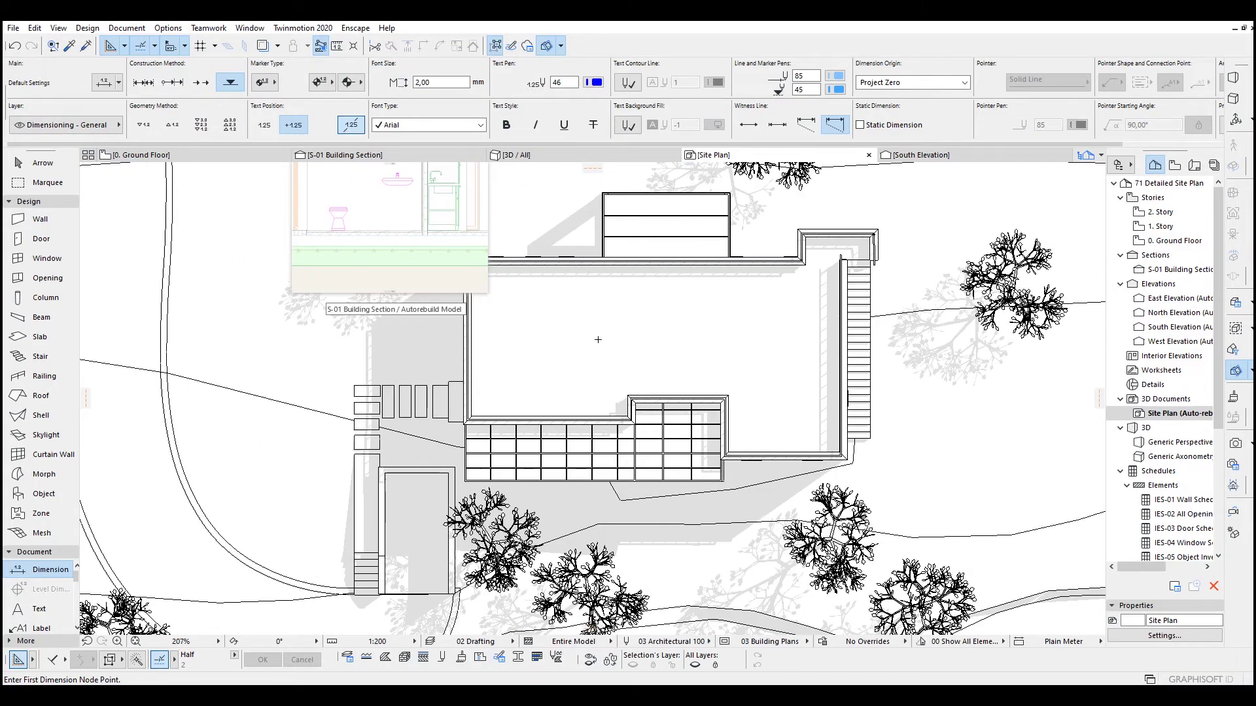
pyautogui.click(623, 338)
pyautogui.scroll(3, 625, 337)
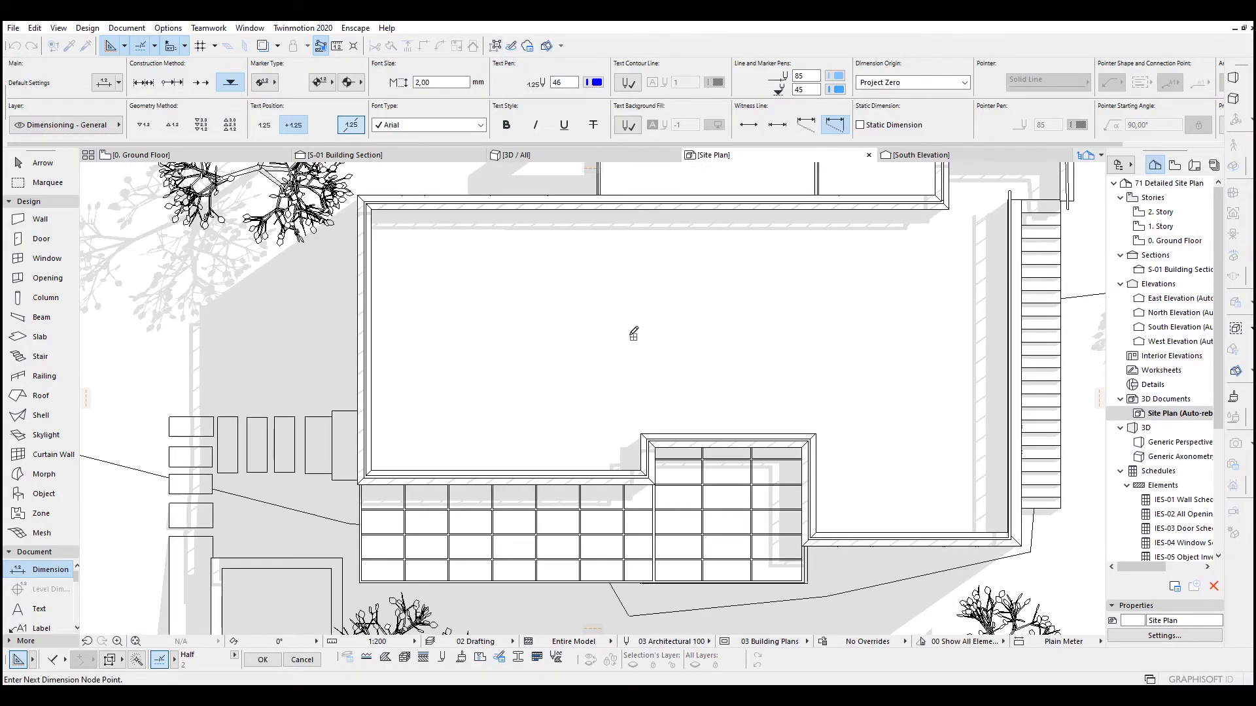
pyautogui.rightClick(670, 322)
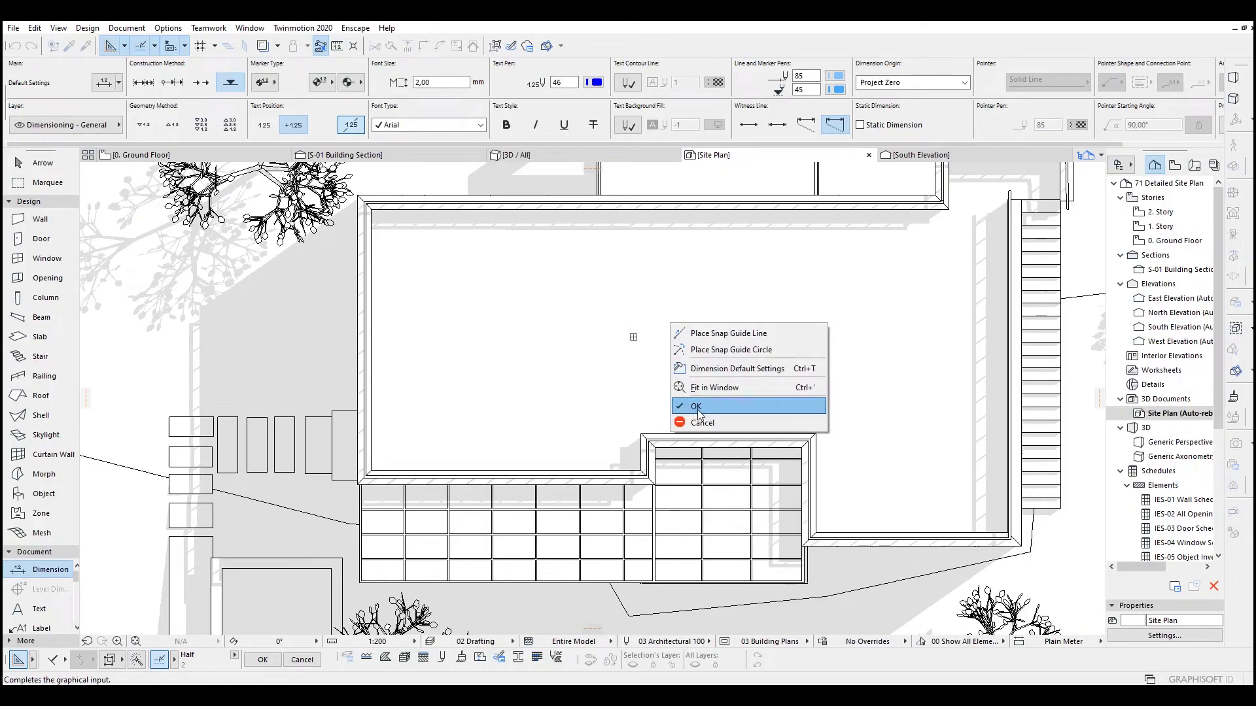
pyautogui.click(696, 406)
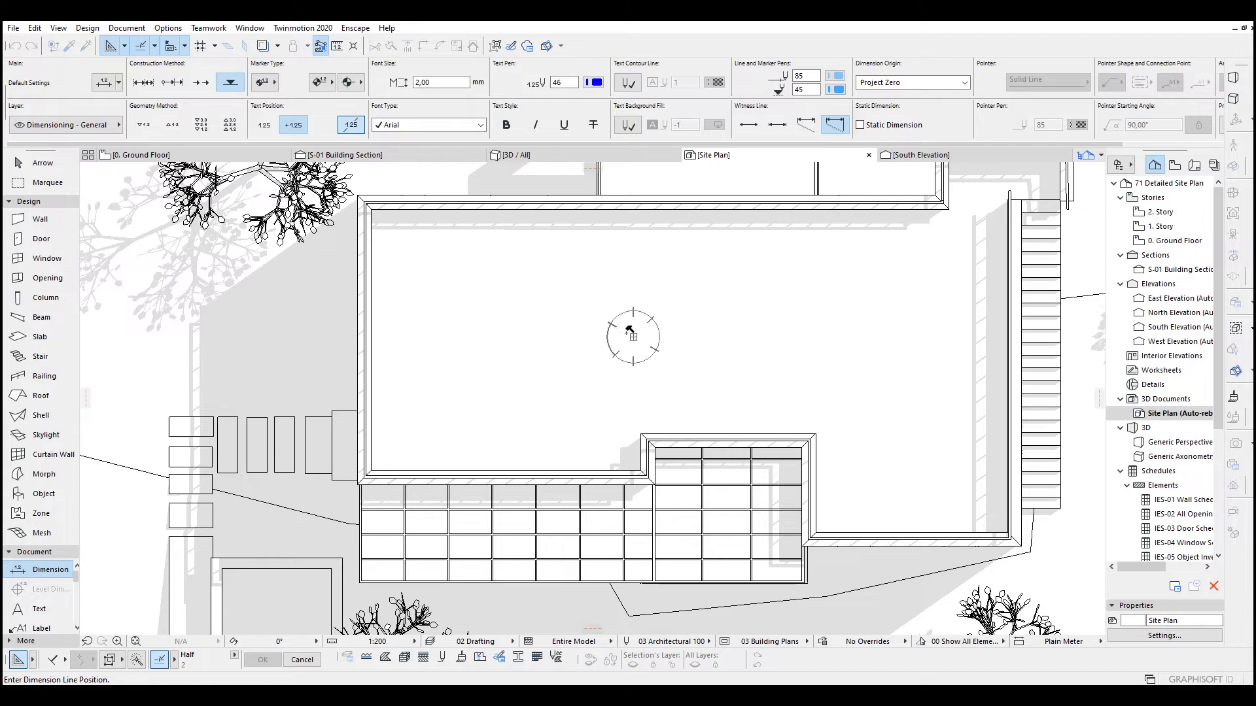
pyautogui.scroll(2, 629, 332)
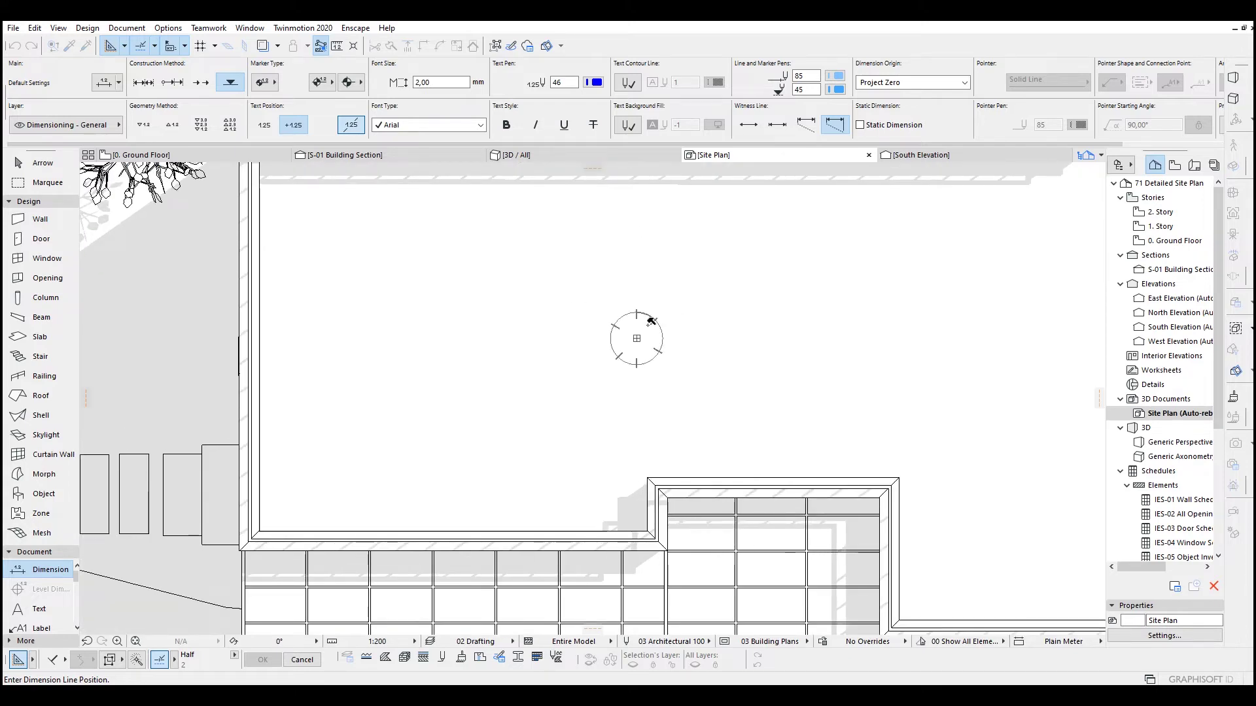
pyautogui.scroll(2, 652, 321)
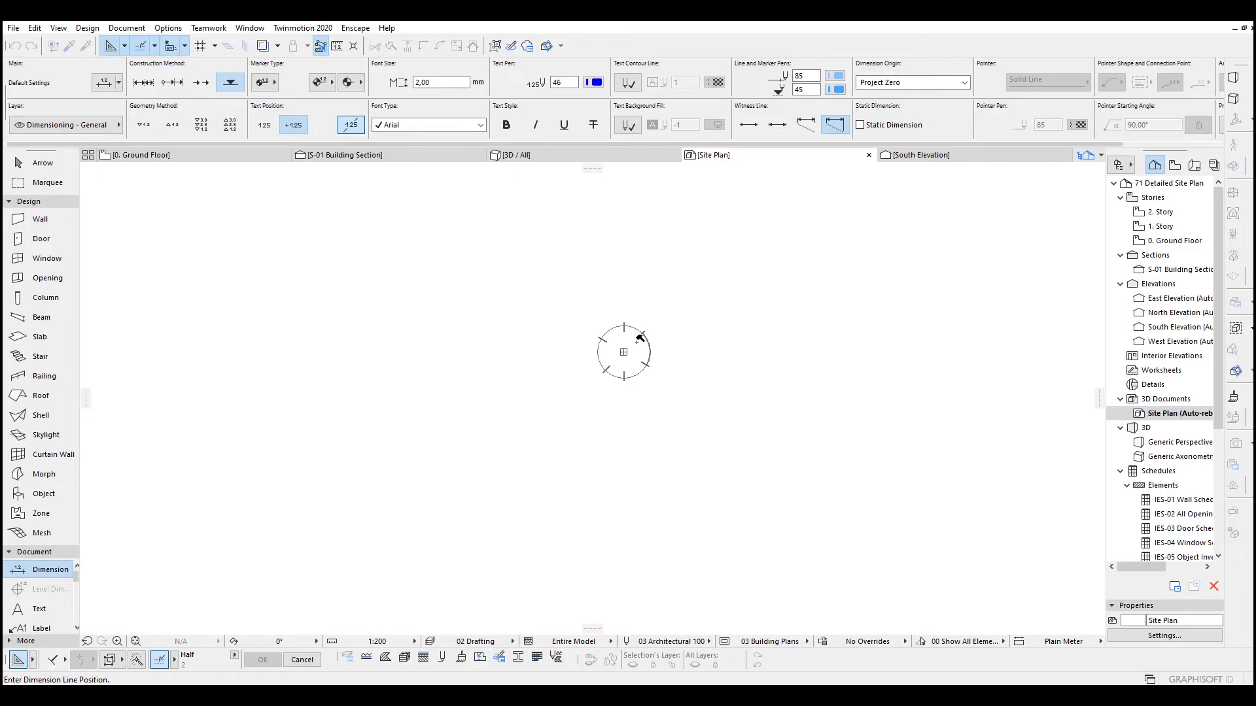
pyautogui.click(654, 312)
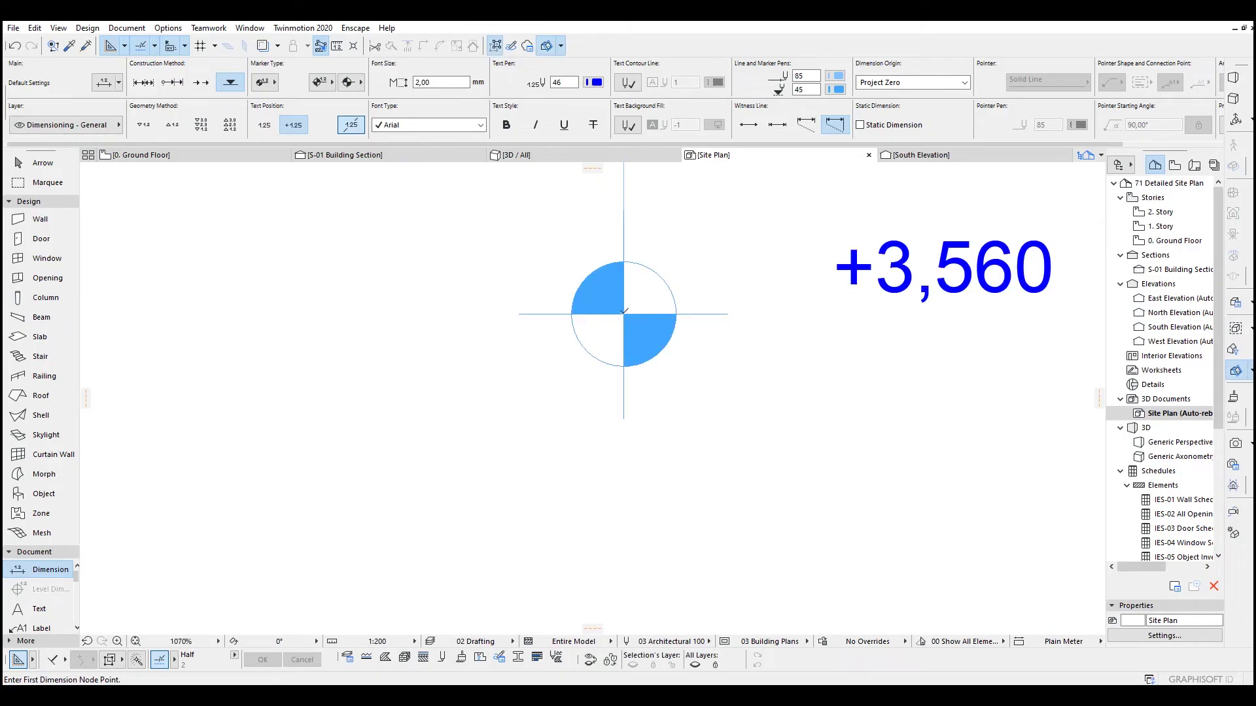
pyautogui.scroll(-10, 624, 311)
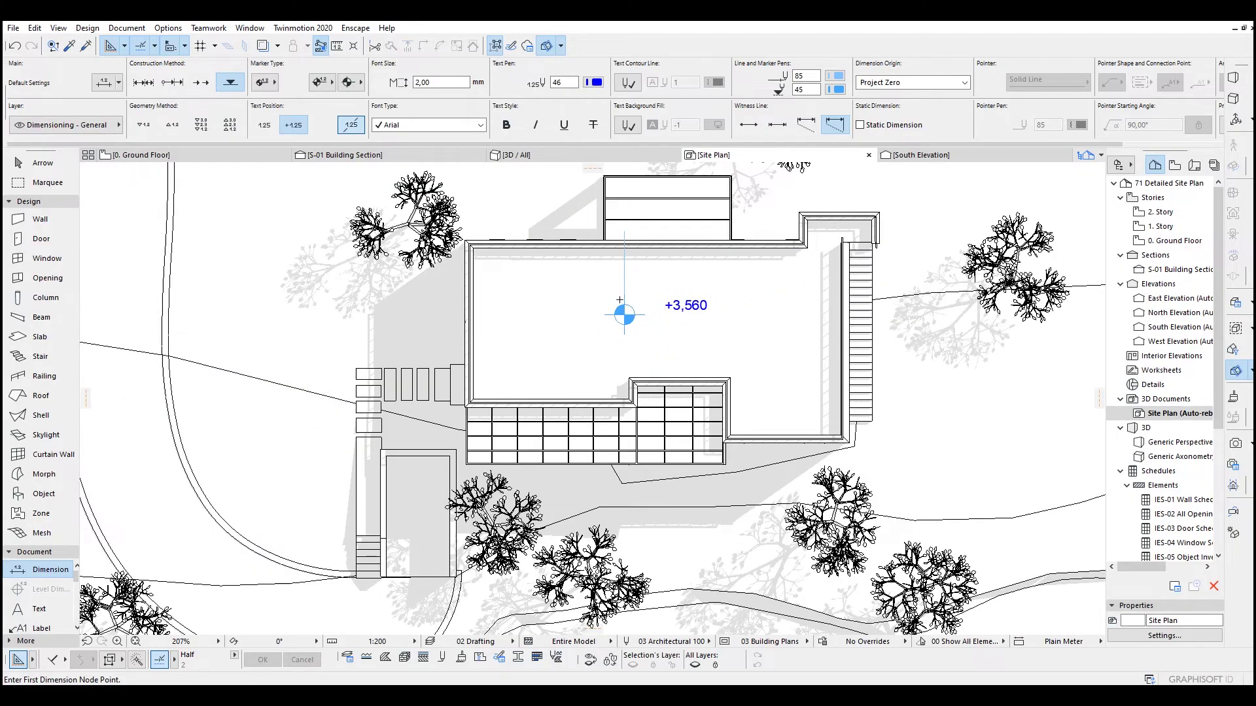
# - Place an elevation dimension with a horizontal witness line on the flat roof, south-east of the existing one
pyautogui.scroll(3, 668, 293)
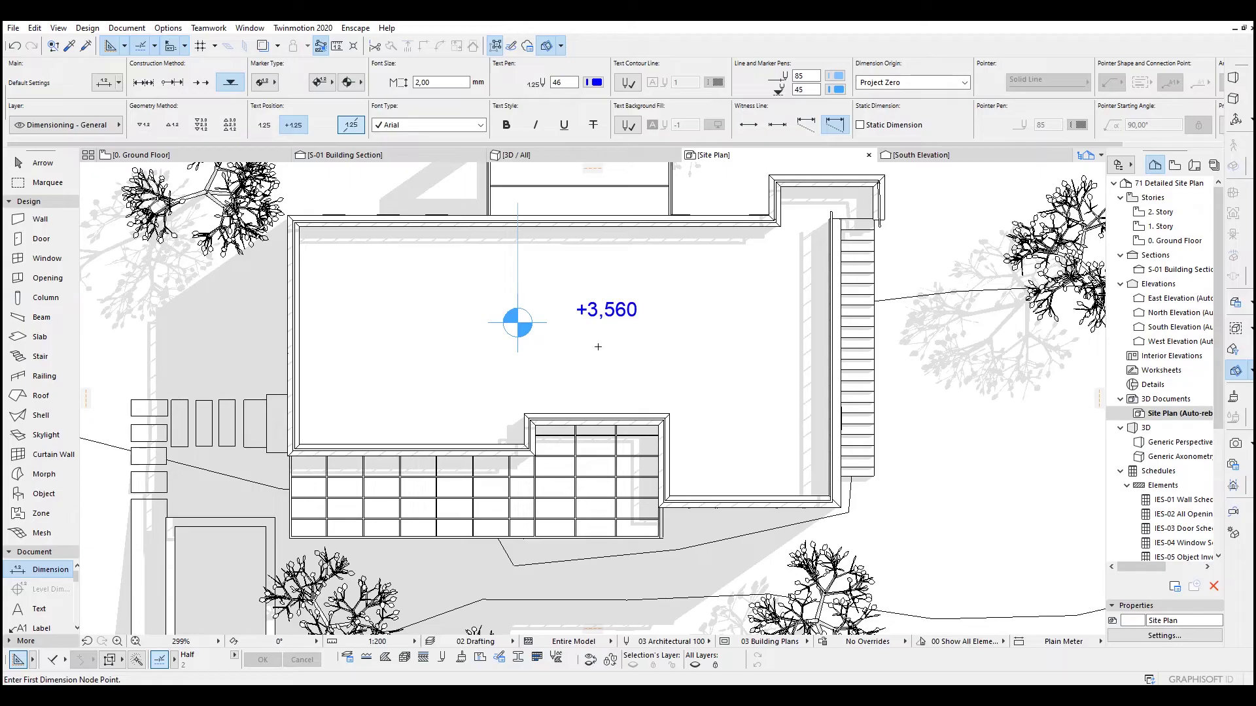
pyautogui.click(633, 368)
pyautogui.rightClick(644, 355)
pyautogui.click(673, 440)
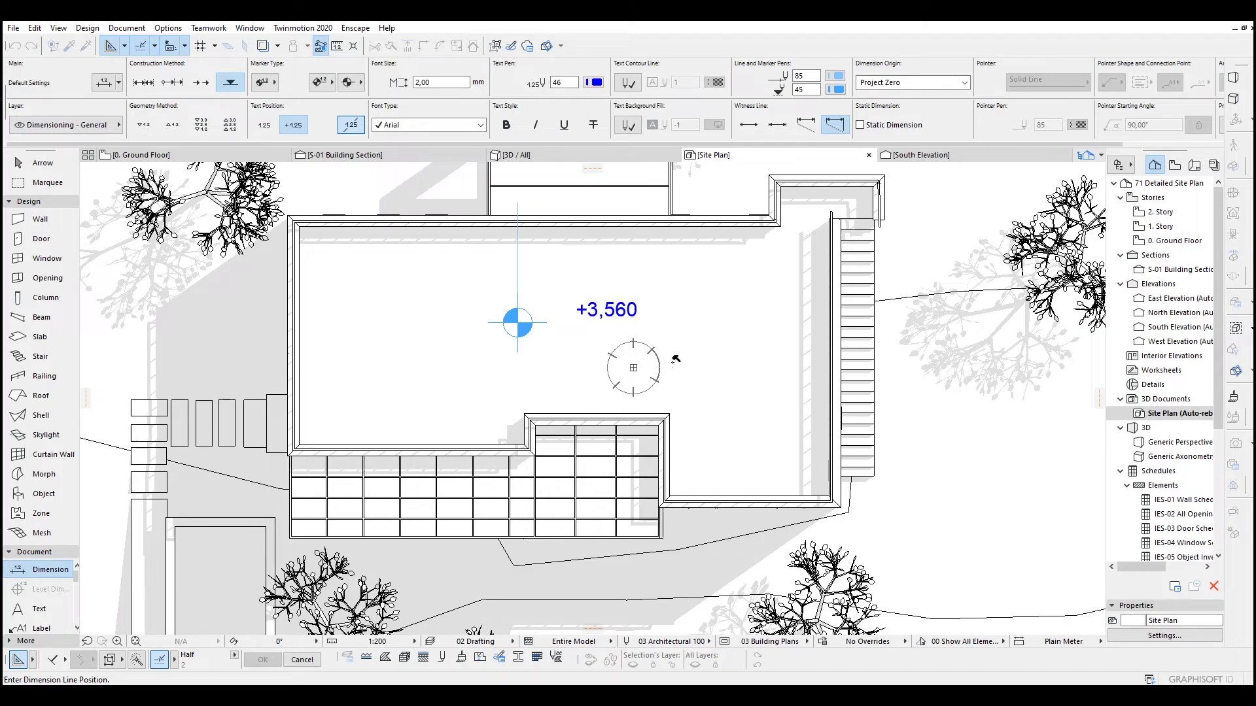
pyautogui.click(673, 362)
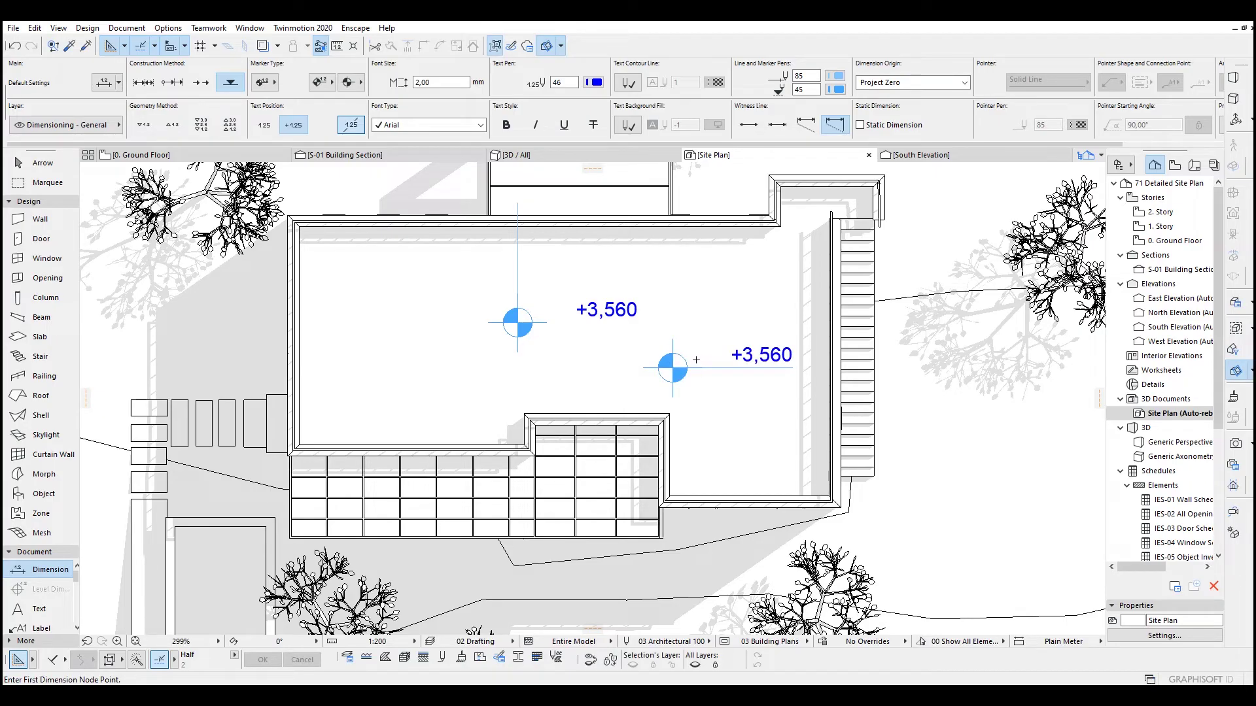
# - Delete the roof elevation dimension that has the vertical witness line
pyautogui.moveTo(696, 360); pyautogui.dragTo(602, 365, button='middle')
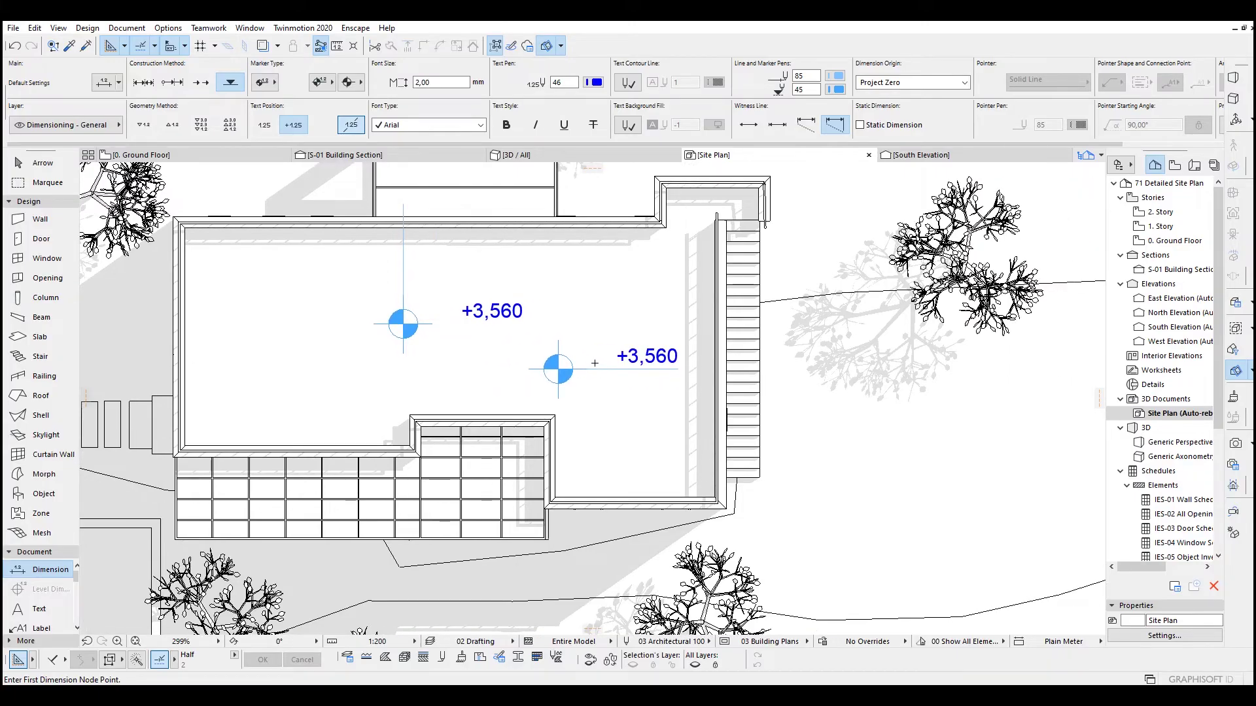
pyautogui.keyDown('shift'); pyautogui.click(403, 325); pyautogui.keyUp('shift')
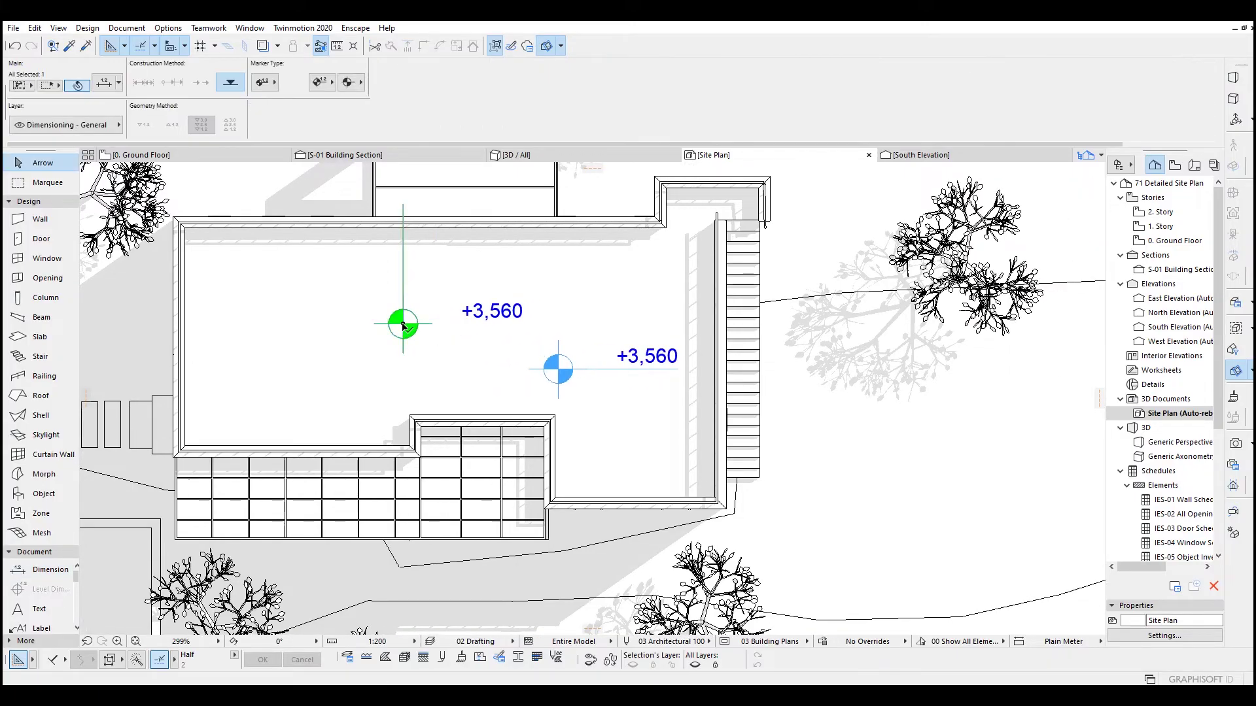
pyautogui.press('Delete')
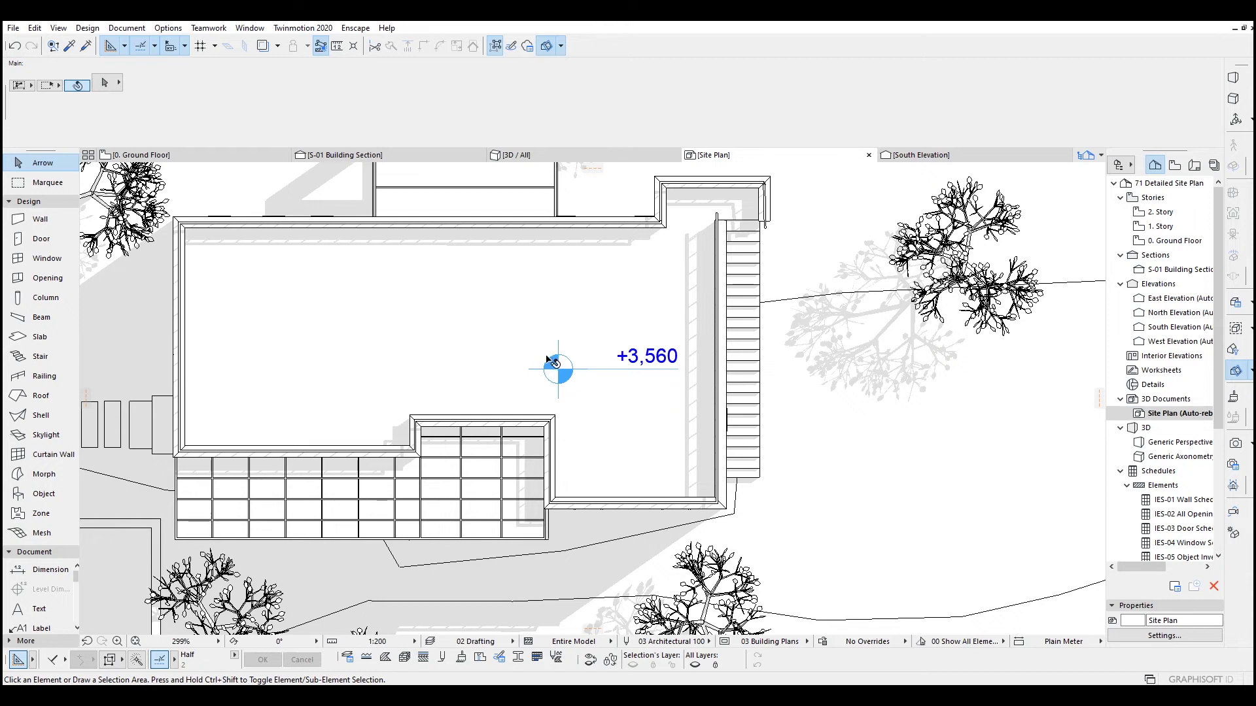
# - Place an elevation dimension with a horizontal witness line on the terrain just north of the building
pyautogui.scroll(-3, 547, 359)
pyautogui.moveTo(547, 358); pyautogui.dragTo(632, 368, button='middle')
pyautogui.click(50, 569)
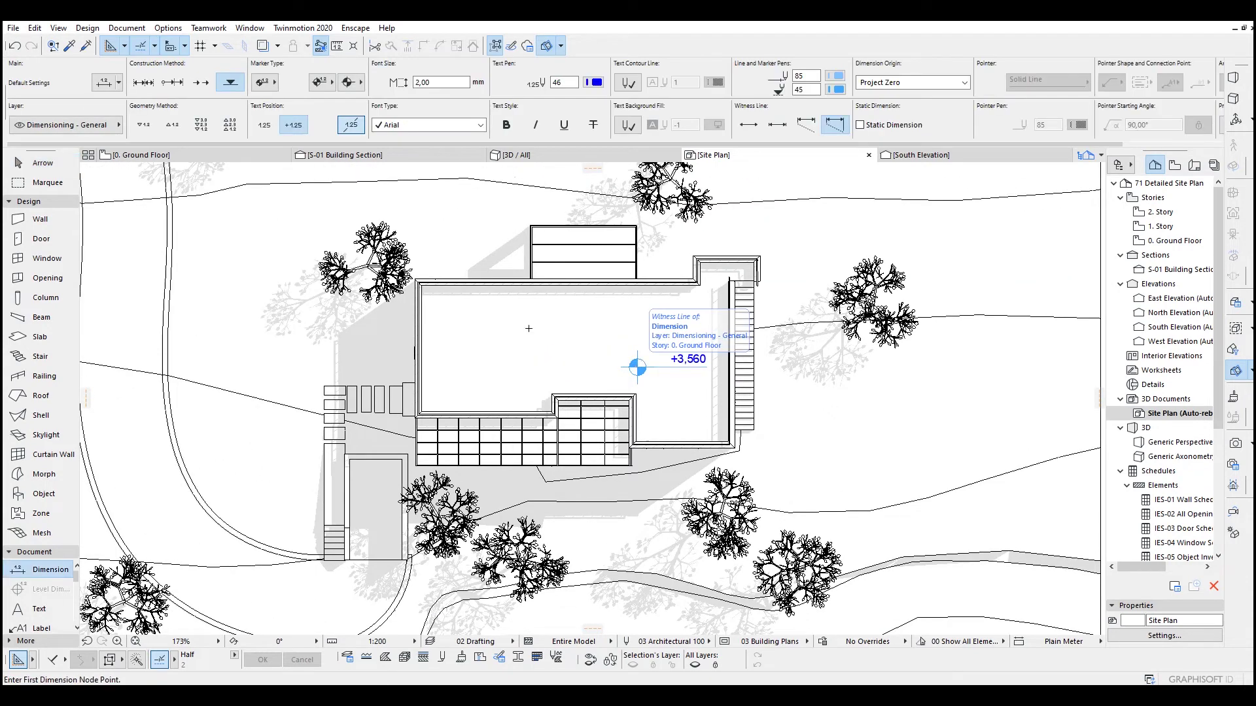
pyautogui.moveTo(529, 329); pyautogui.dragTo(607, 417, button='middle')
pyautogui.click(525, 295)
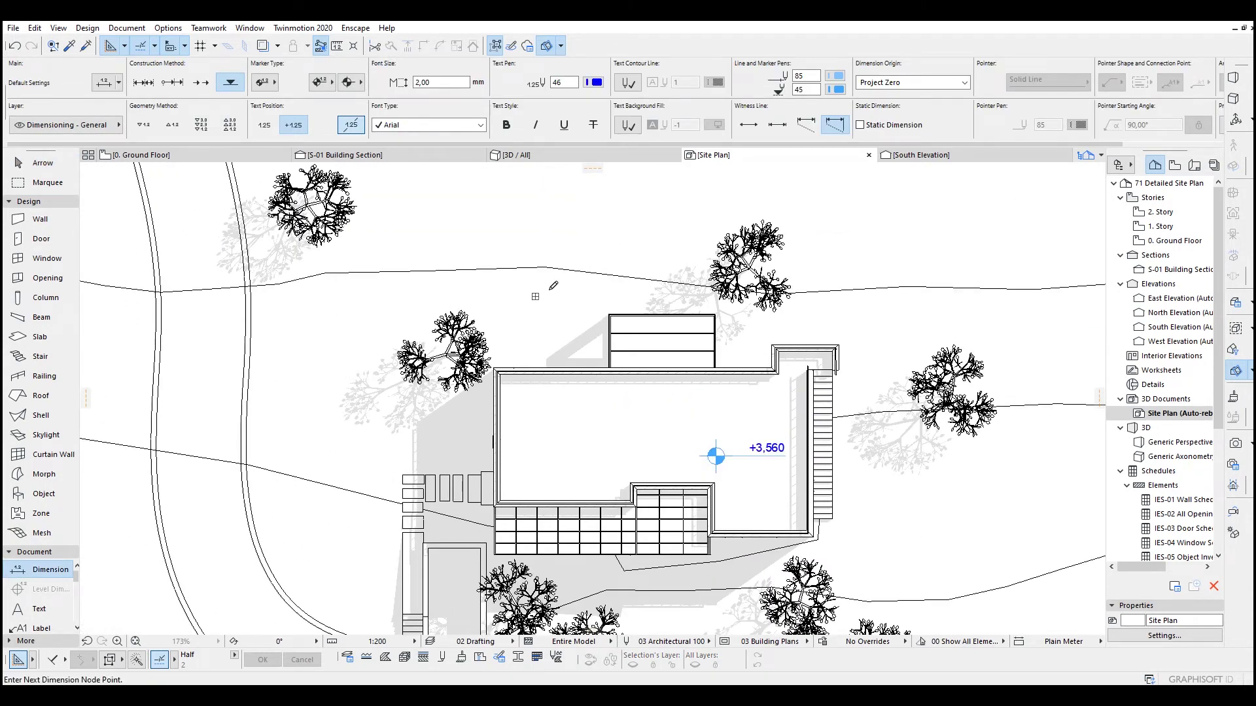
pyautogui.rightClick(566, 323)
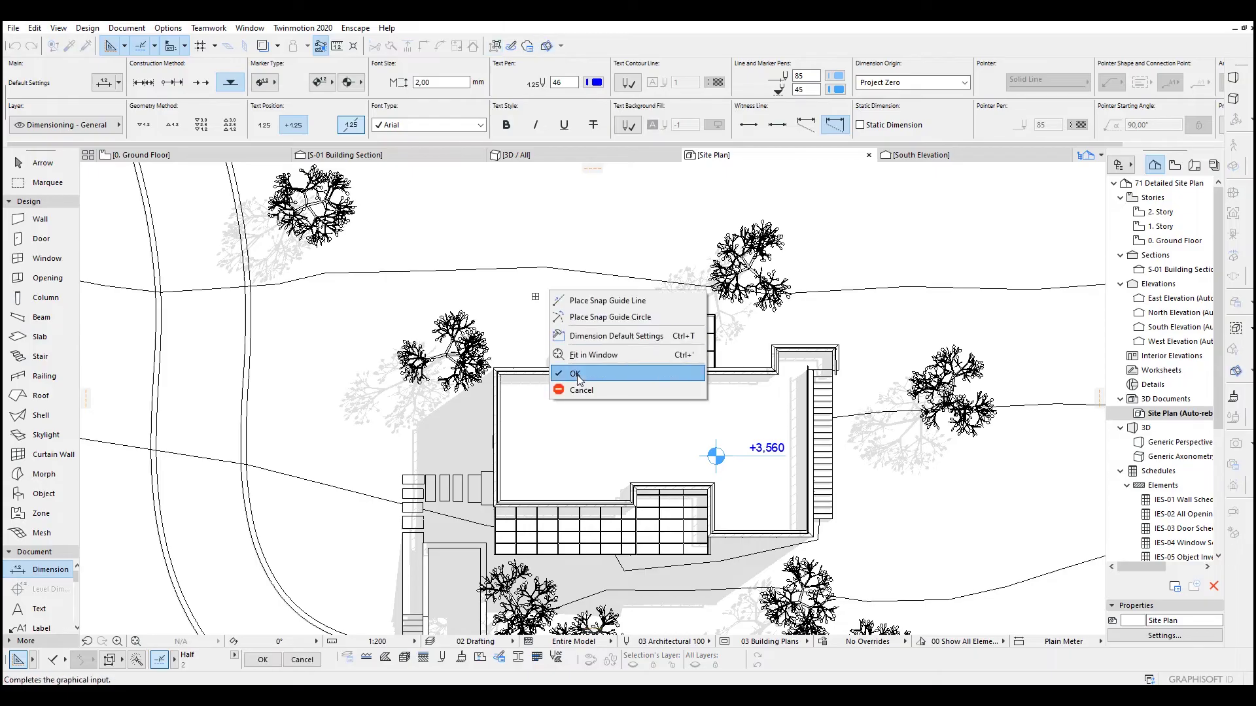
pyautogui.click(581, 377)
pyautogui.click(554, 291)
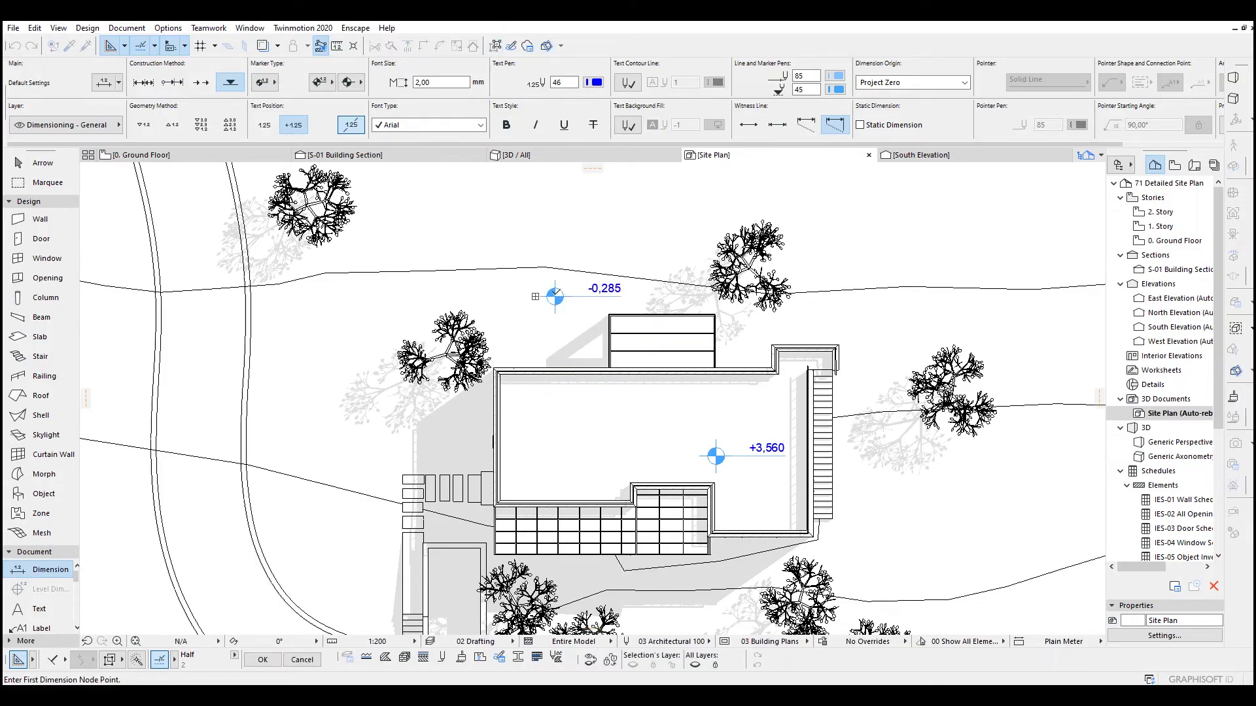
# - Place an elevation dimension on the terrain south of the building, between the path and the southern row of trees
pyautogui.scroll(-2, 567, 312)
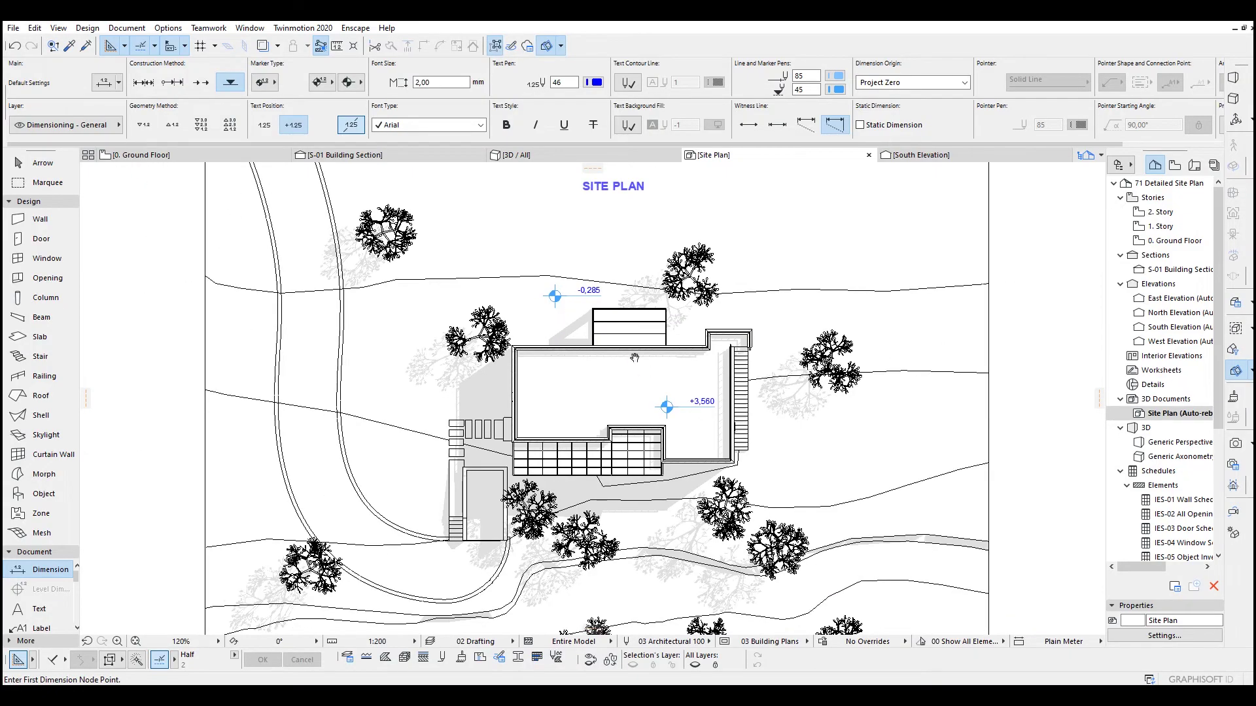
pyautogui.moveTo(635, 357); pyautogui.dragTo(475, 209, button='middle')
pyautogui.scroll(2, 418, 426)
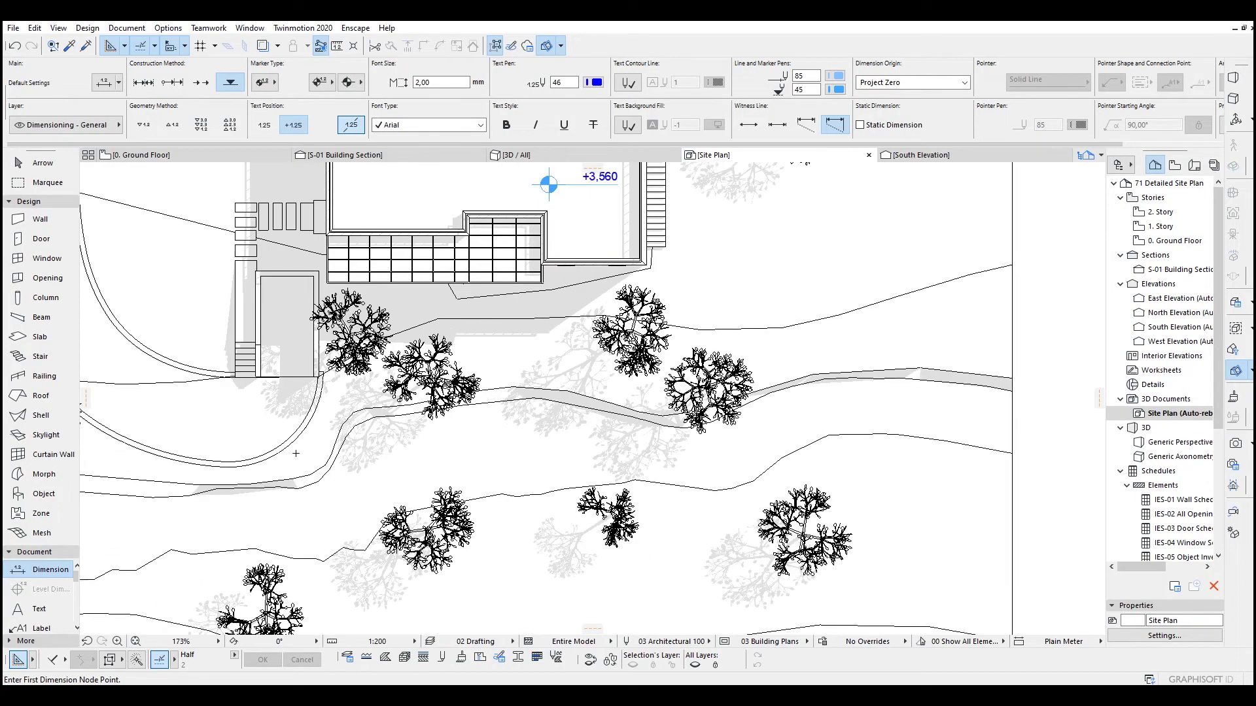
pyautogui.rightClick(451, 448)
pyautogui.click(471, 535)
# - Place another elevation dimension on the same terrain strip farther west, south of the curved driveway
pyautogui.scroll(-4, 469, 440)
pyautogui.moveTo(605, 377); pyautogui.dragTo(863, 309, button='middle')
pyautogui.click(501, 428)
pyautogui.rightClick(491, 425)
pyautogui.click(510, 505)
pyautogui.scroll(4, 493, 424)
pyautogui.click(487, 422)
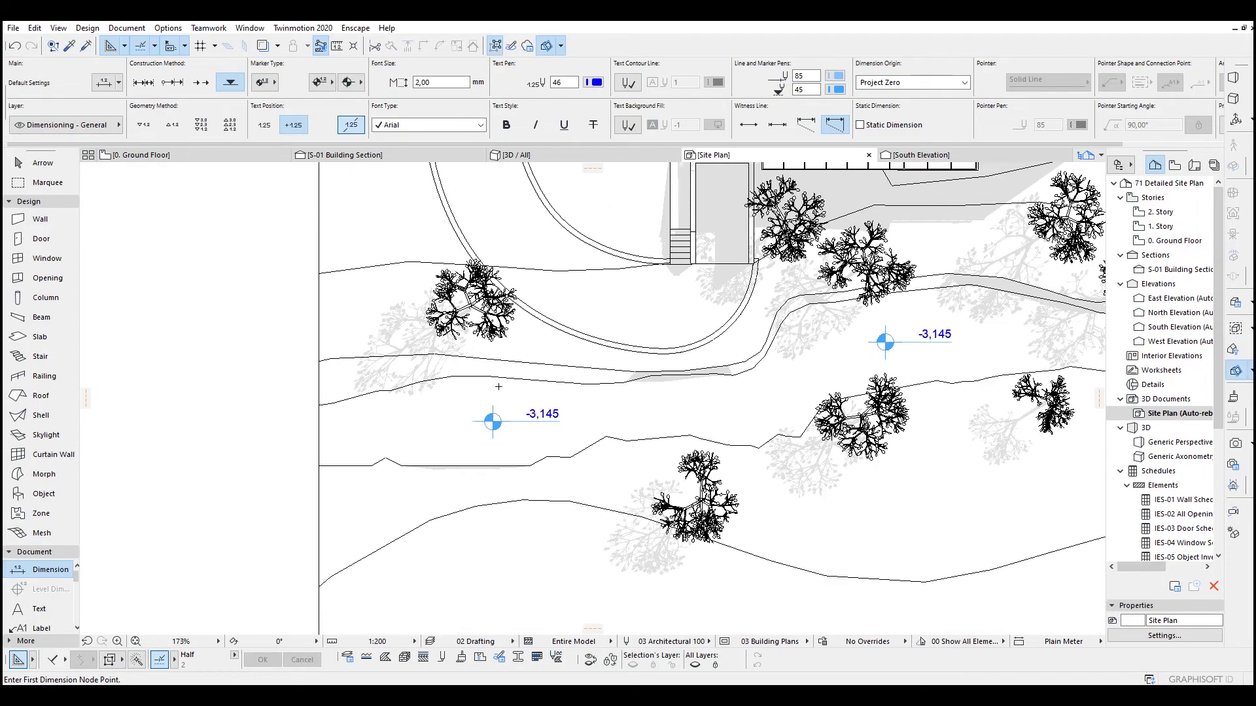
# - Switch the Dimension tool from elevation to linear dimensioning and check its geometry method for dimensioning the building
pyautogui.scroll(-4, 740, 295)
pyautogui.moveTo(681, 326); pyautogui.dragTo(622, 363, button='middle')
pyautogui.scroll(4, 622, 363)
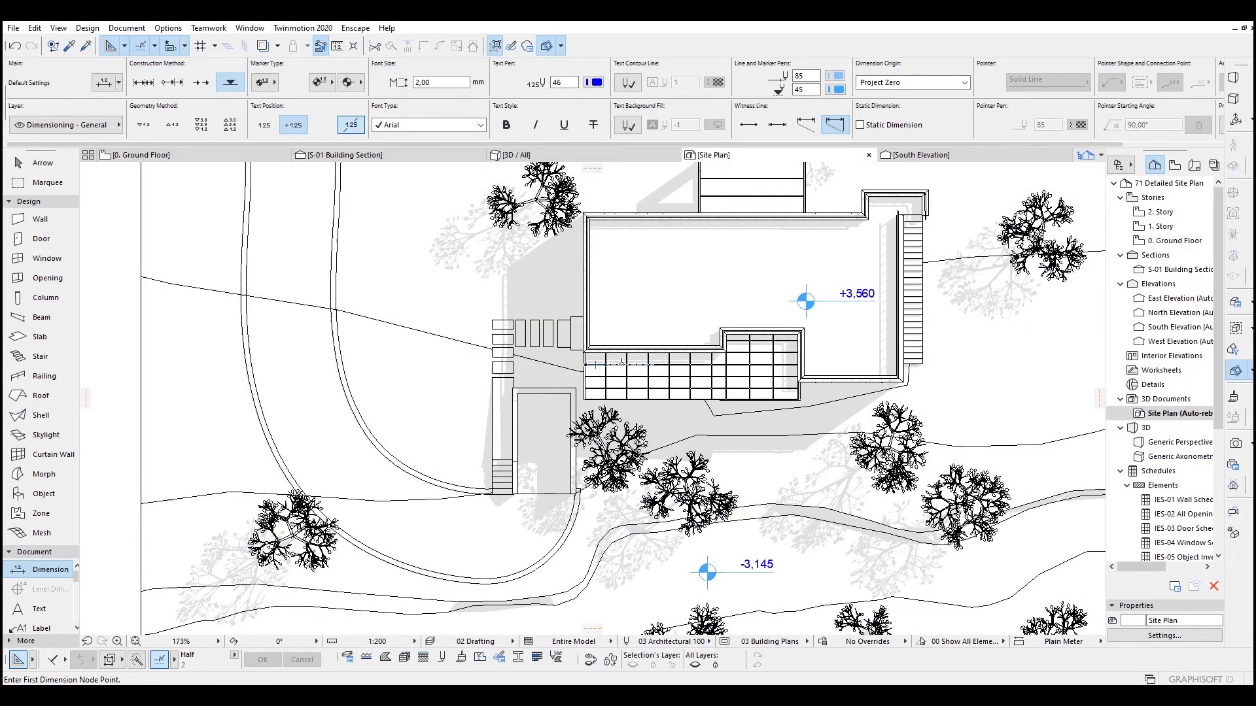
pyautogui.click(142, 81)
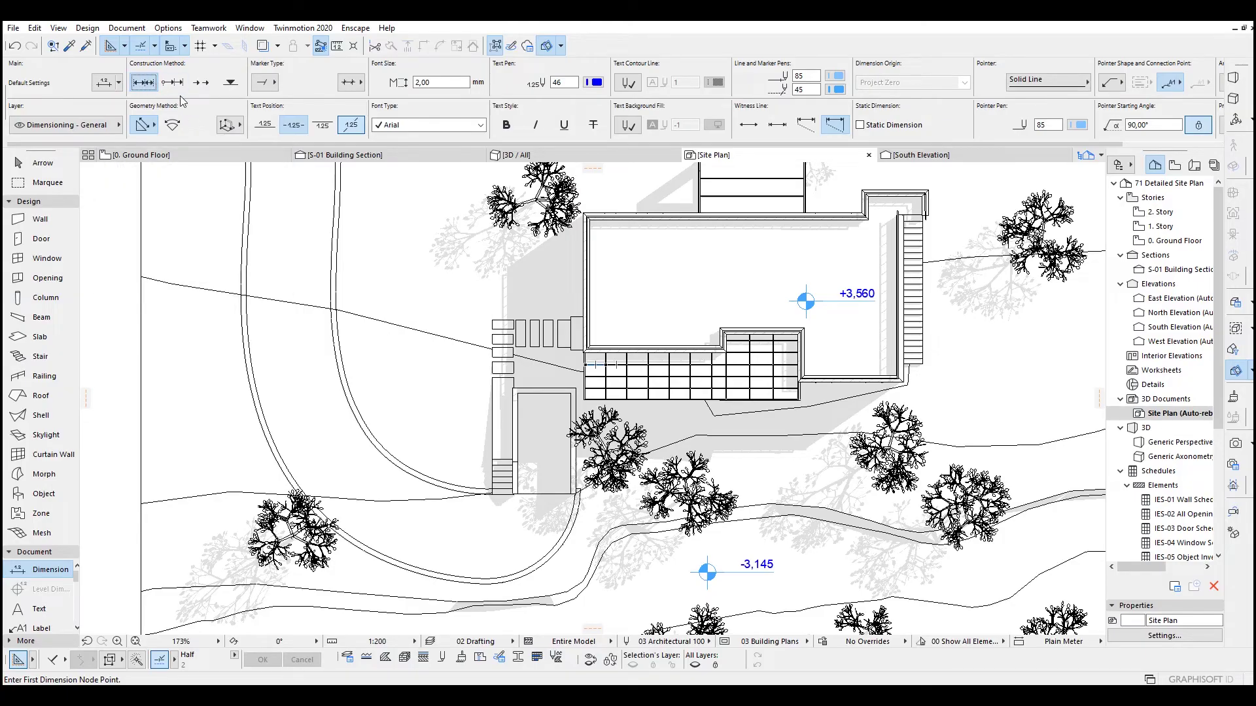
pyautogui.click(148, 124)
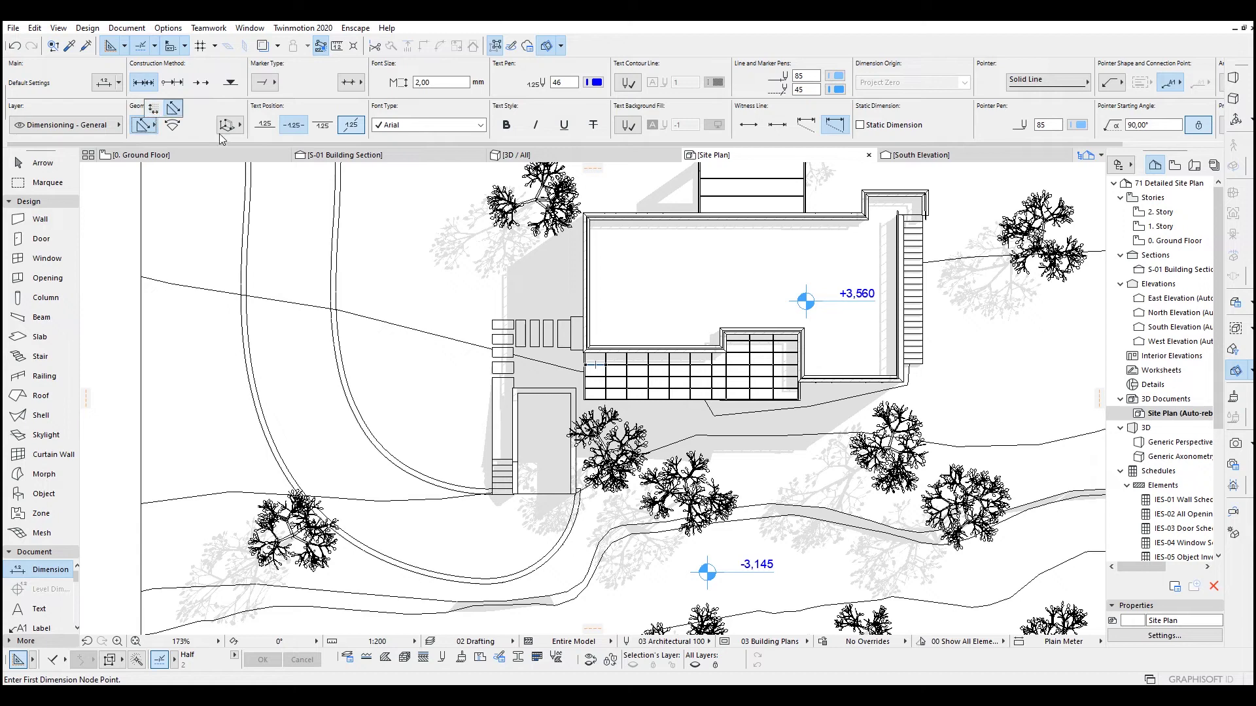
pyautogui.moveTo(858, 326); pyautogui.dragTo(697, 382, button='middle')
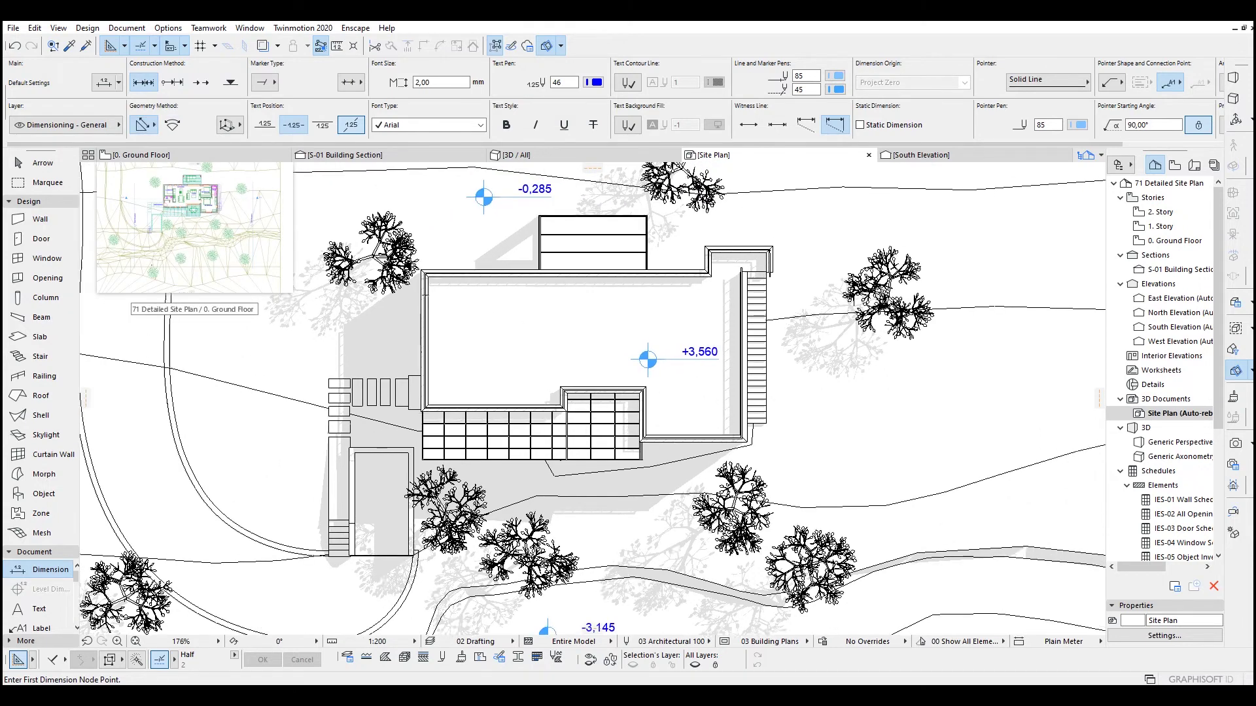
pyautogui.scroll(4, 458, 308)
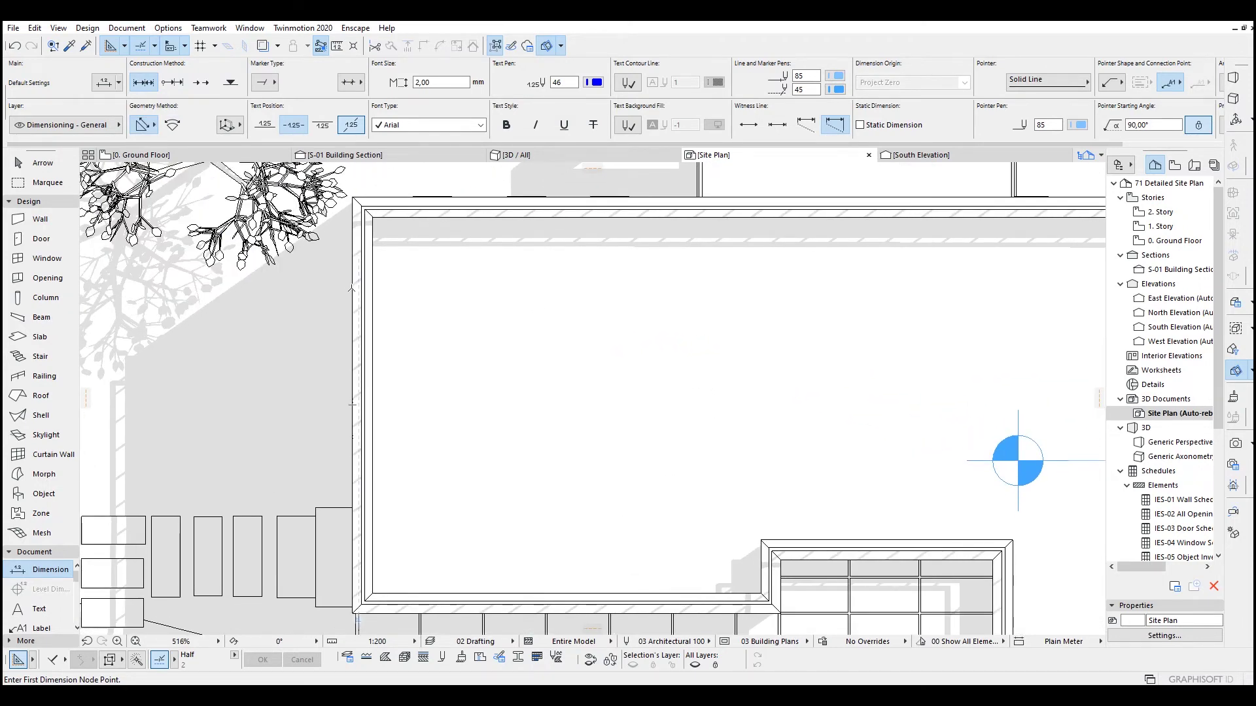
# - Dimension the west and east wall thicknesses and the distance between them in one horizontal chain across the northern part of the roof
pyautogui.click(352, 287)
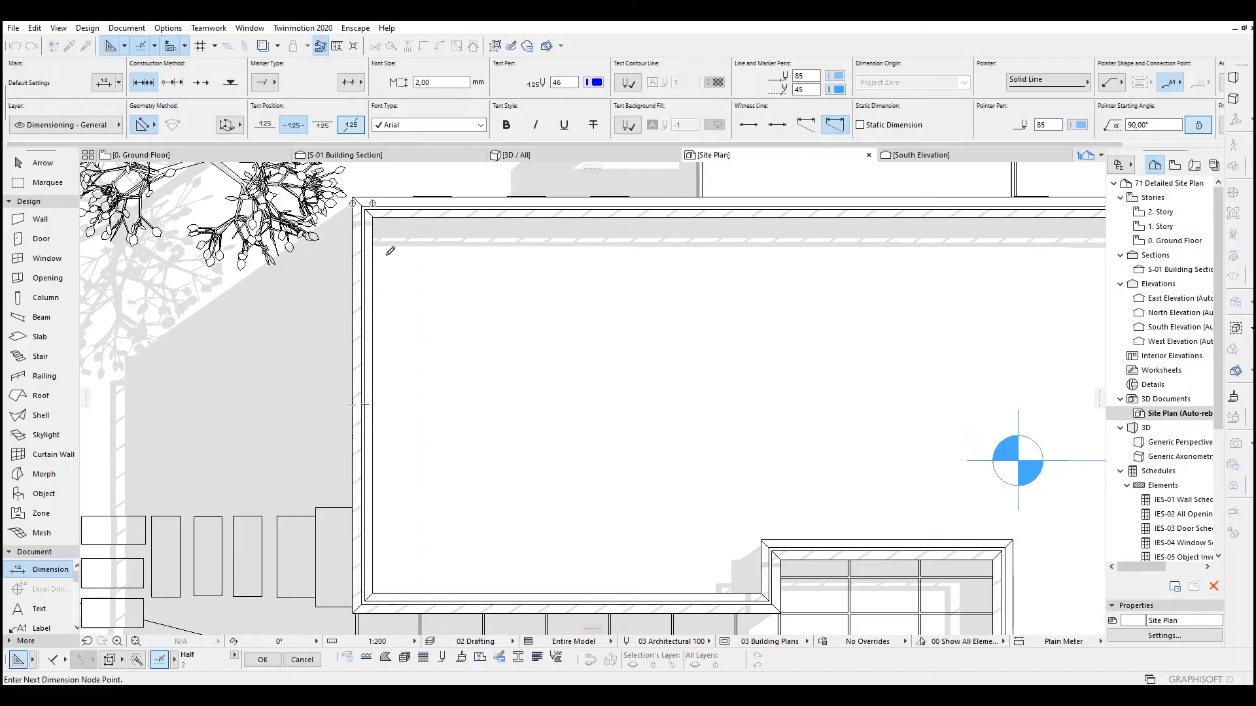
pyautogui.scroll(-4, 391, 251)
pyautogui.scroll(3, 319, 226)
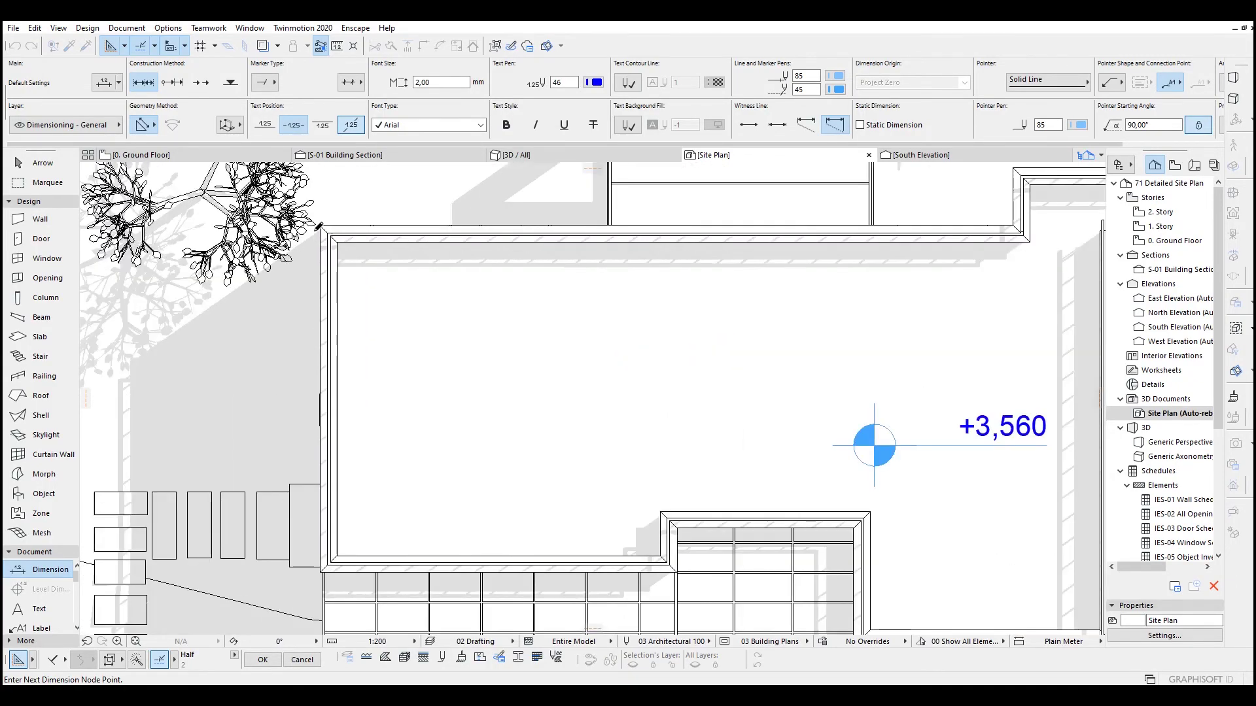
pyautogui.scroll(-4, 757, 268)
pyautogui.scroll(4, 862, 239)
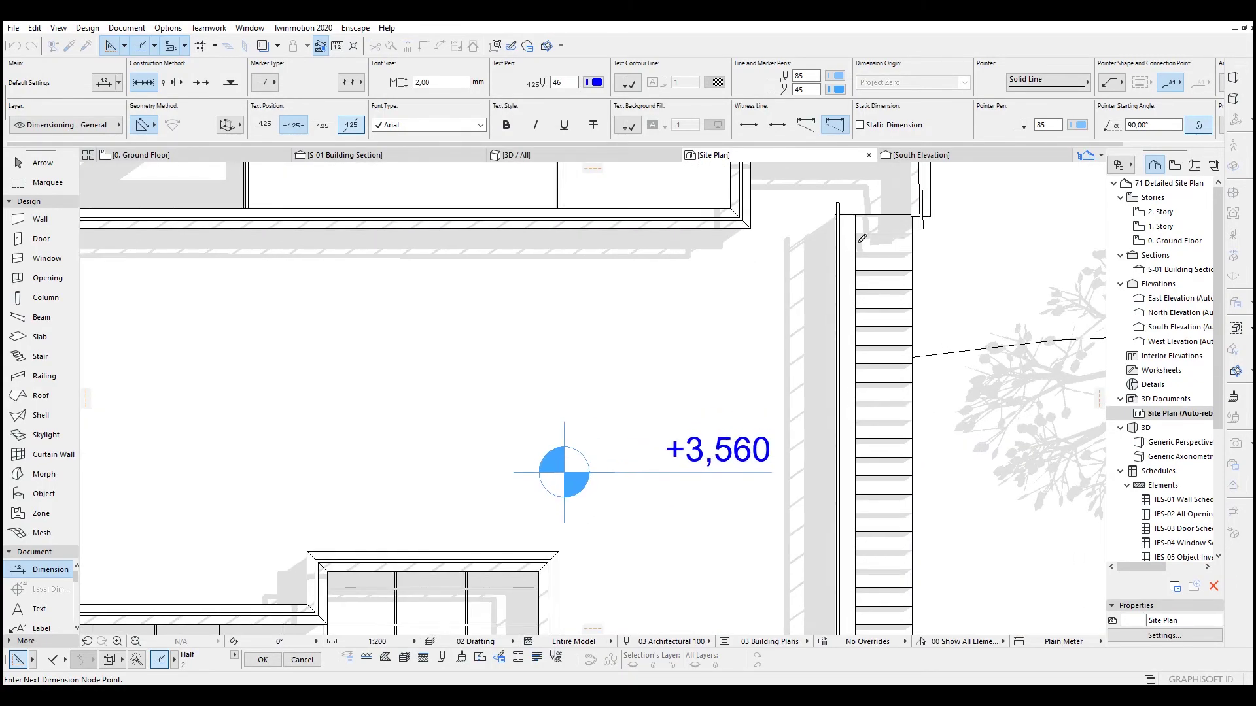
pyautogui.rightClick(800, 242)
pyautogui.click(824, 331)
pyautogui.scroll(-1, 468, 288)
pyautogui.moveTo(469, 288); pyautogui.dragTo(681, 275, button='middle')
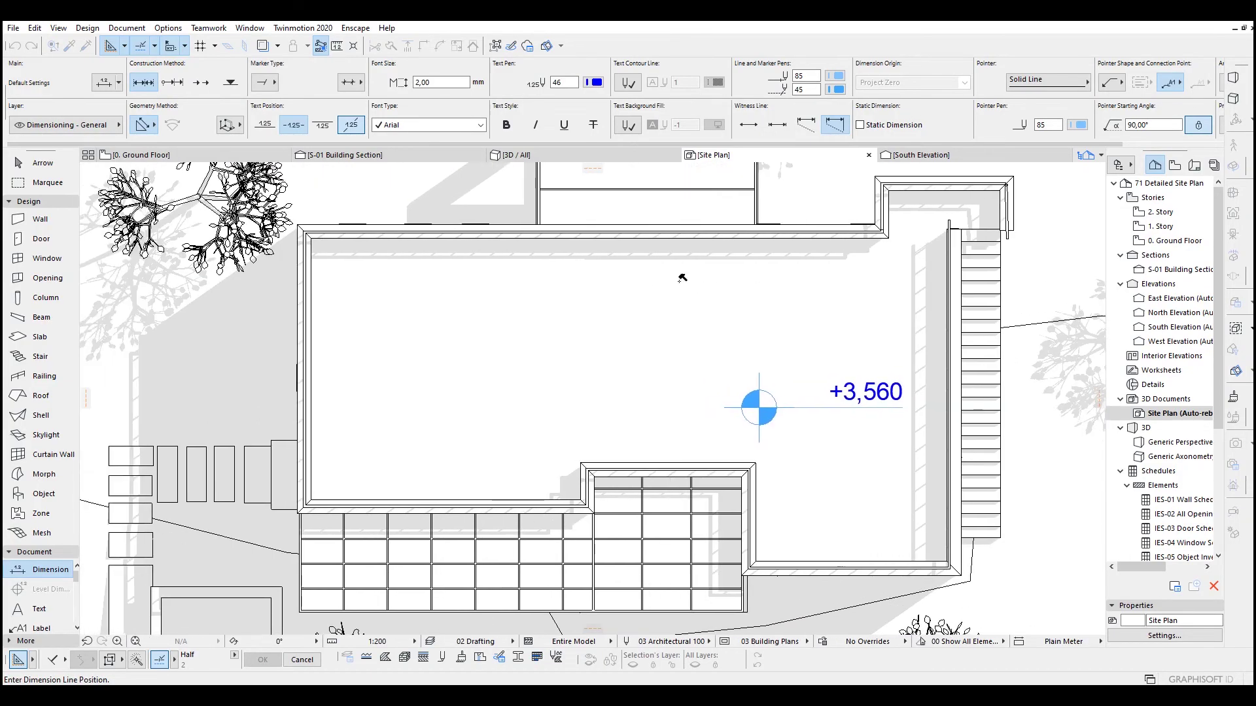
pyautogui.click(595, 288)
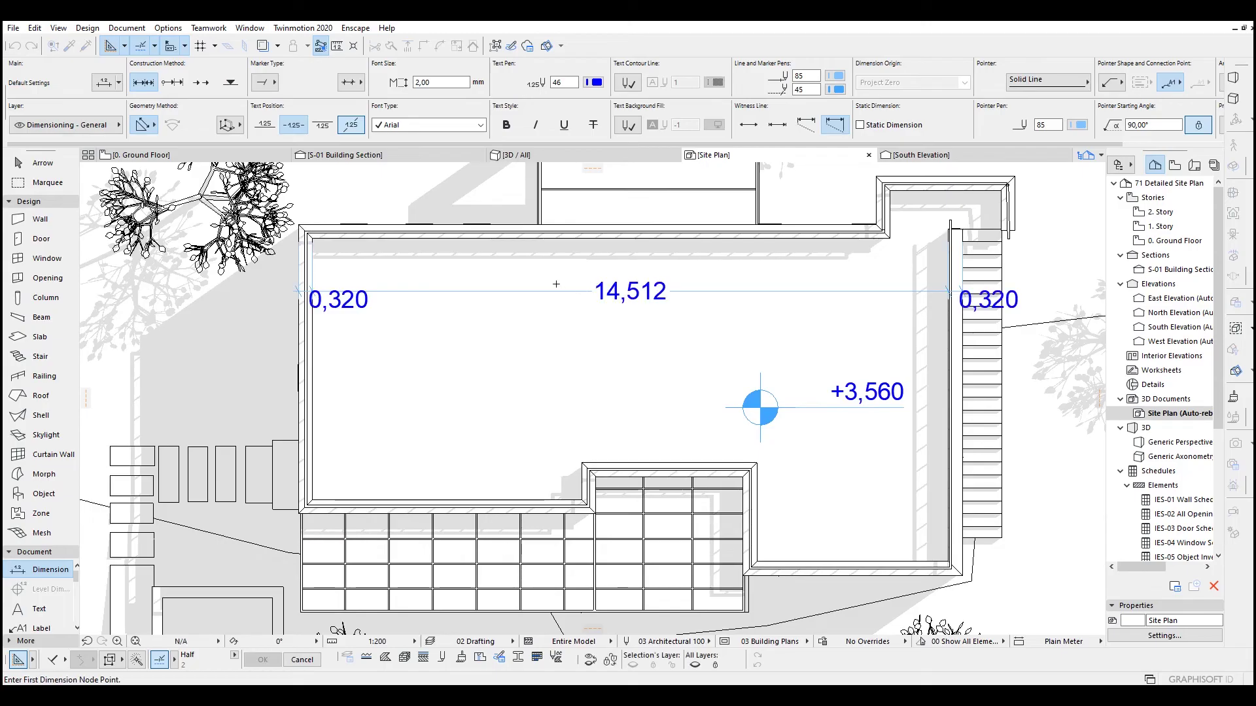
pyautogui.scroll(-2, 558, 275)
pyautogui.scroll(2, 620, 275)
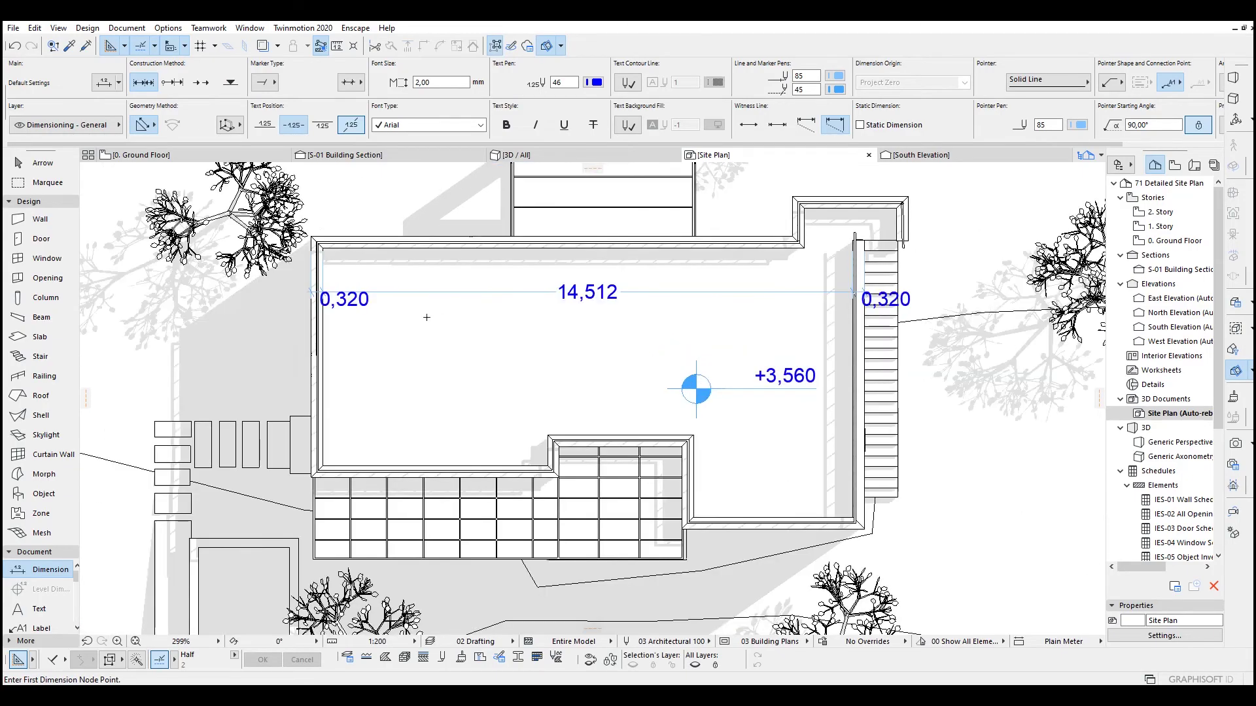
pyautogui.press('Escape')
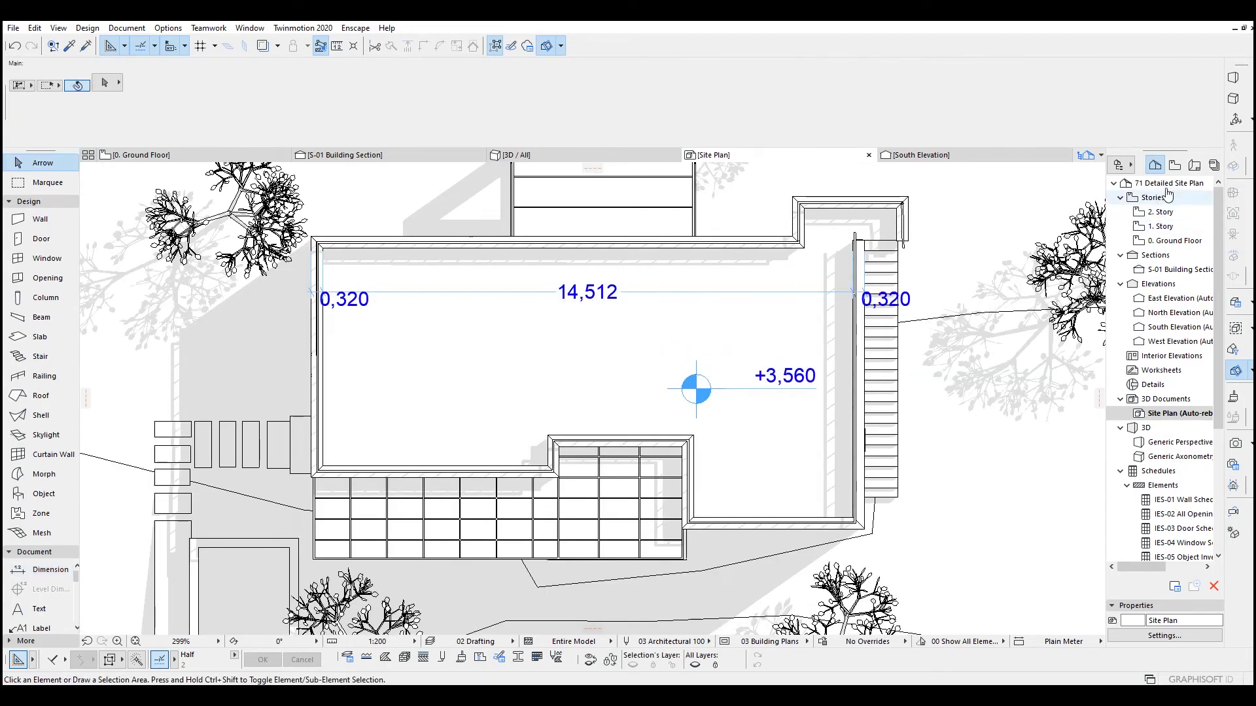
# - Review the dimensioning standards offered in the saved Site Plan view's settings and close the settings without applying changes
pyautogui.click(1175, 164)
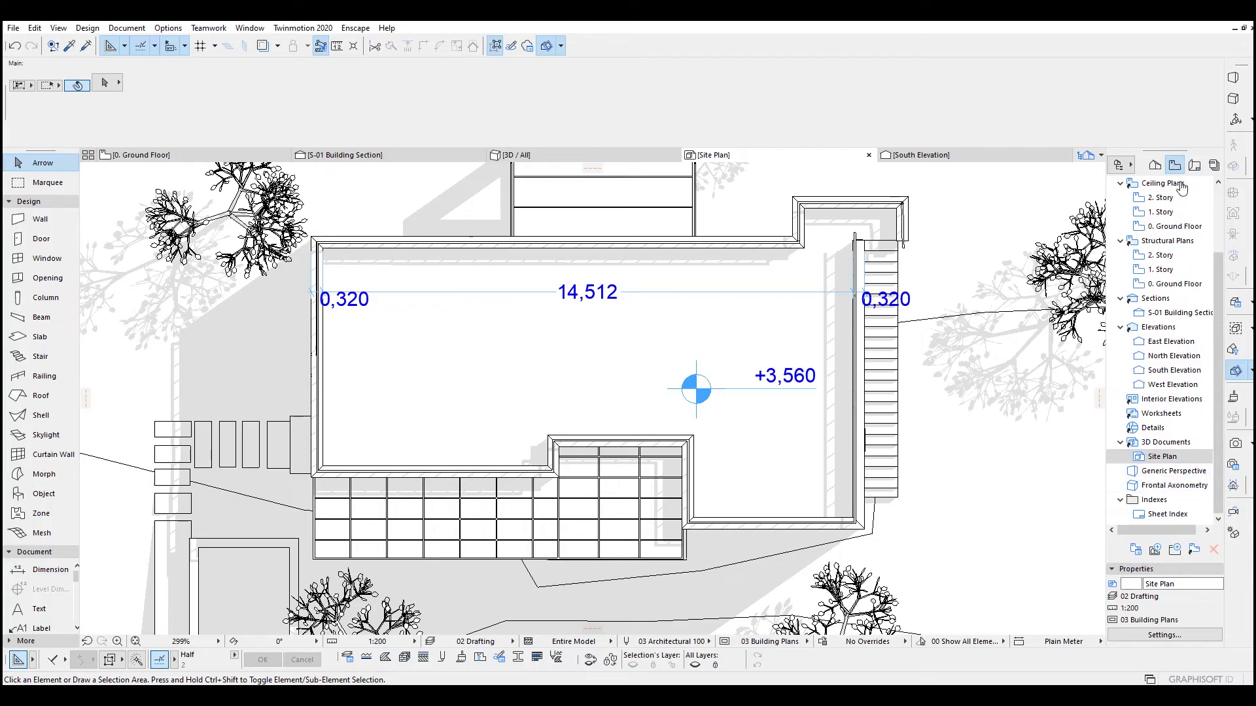
pyautogui.rightClick(1158, 462)
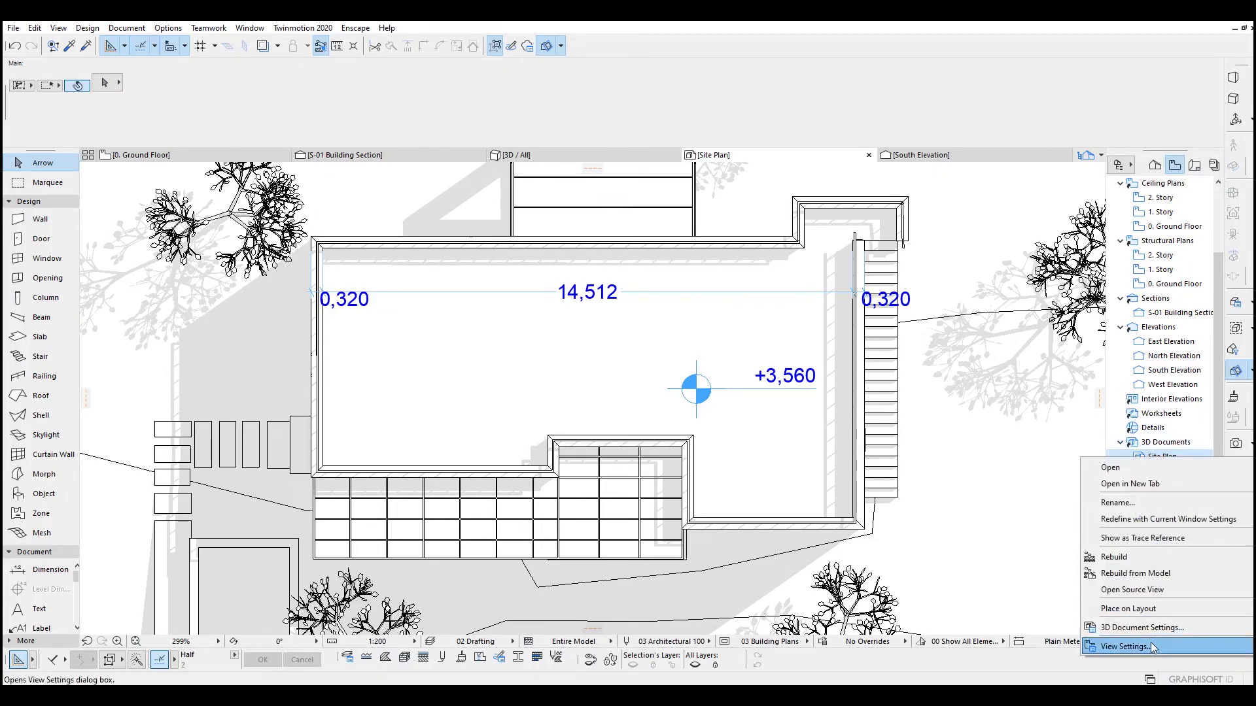
pyautogui.click(1147, 643)
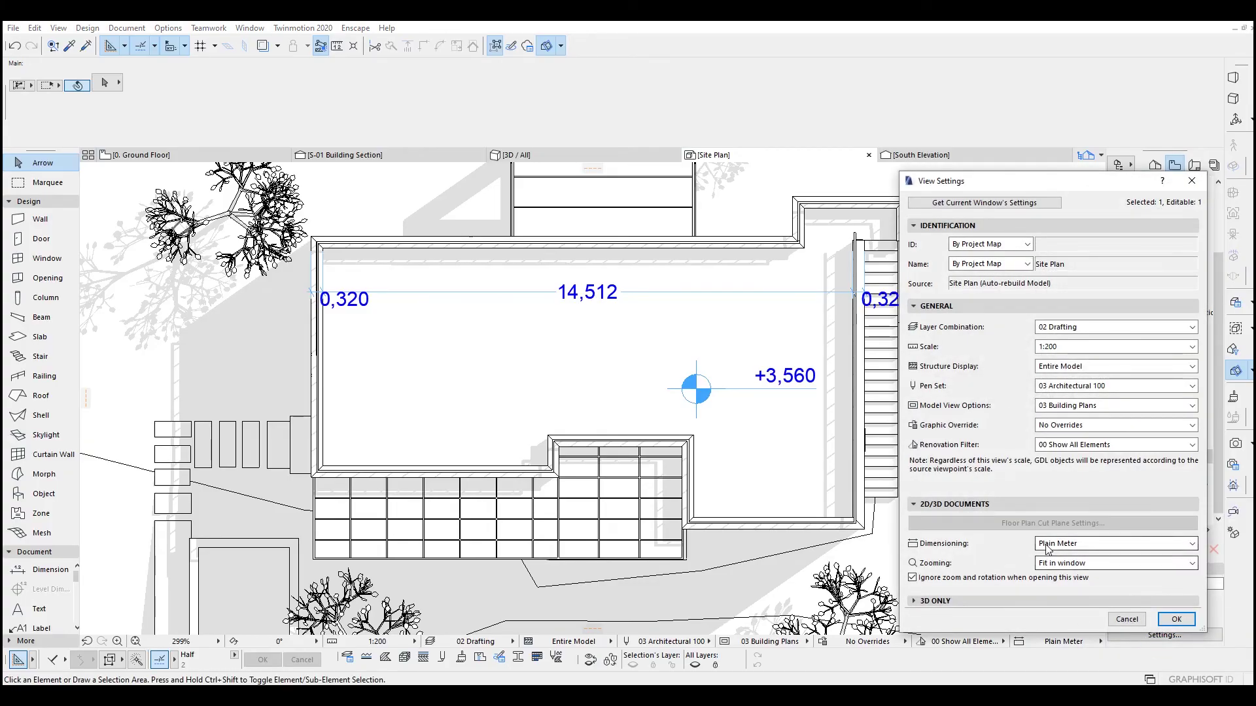
pyautogui.click(1067, 545)
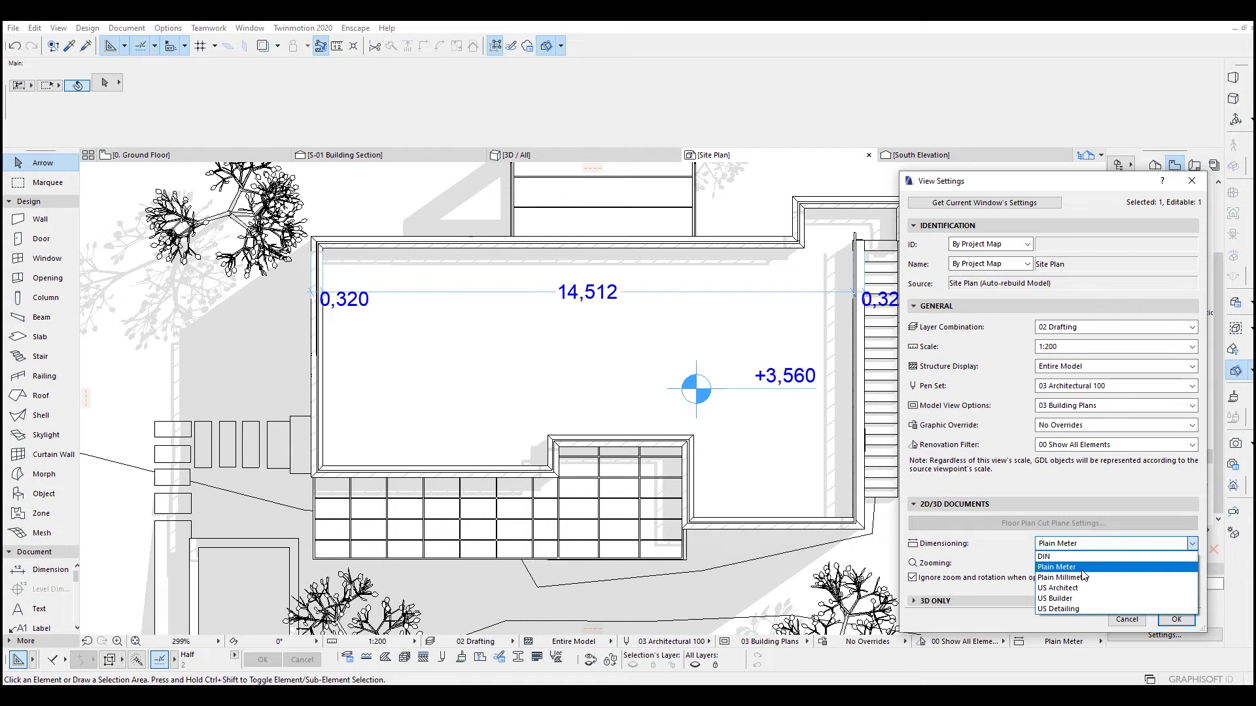
pyautogui.click(1073, 567)
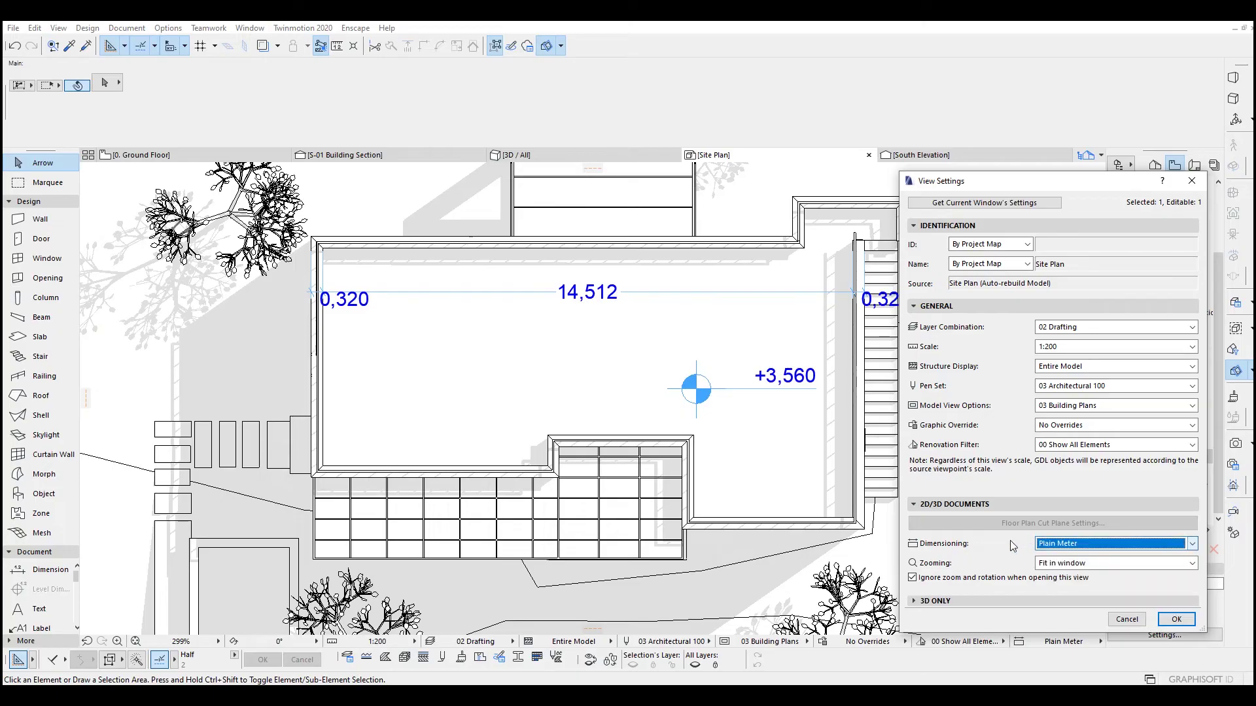
pyautogui.click(1124, 619)
pyautogui.click(168, 27)
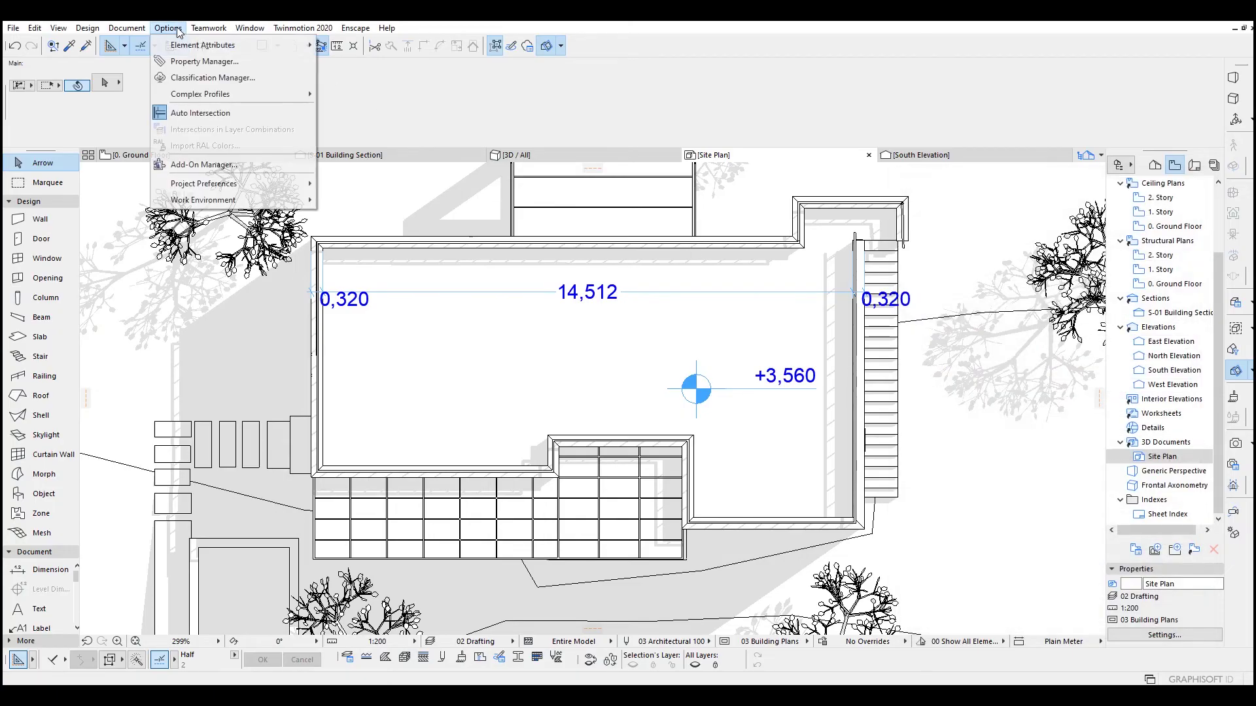
pyautogui.moveTo(222, 184)
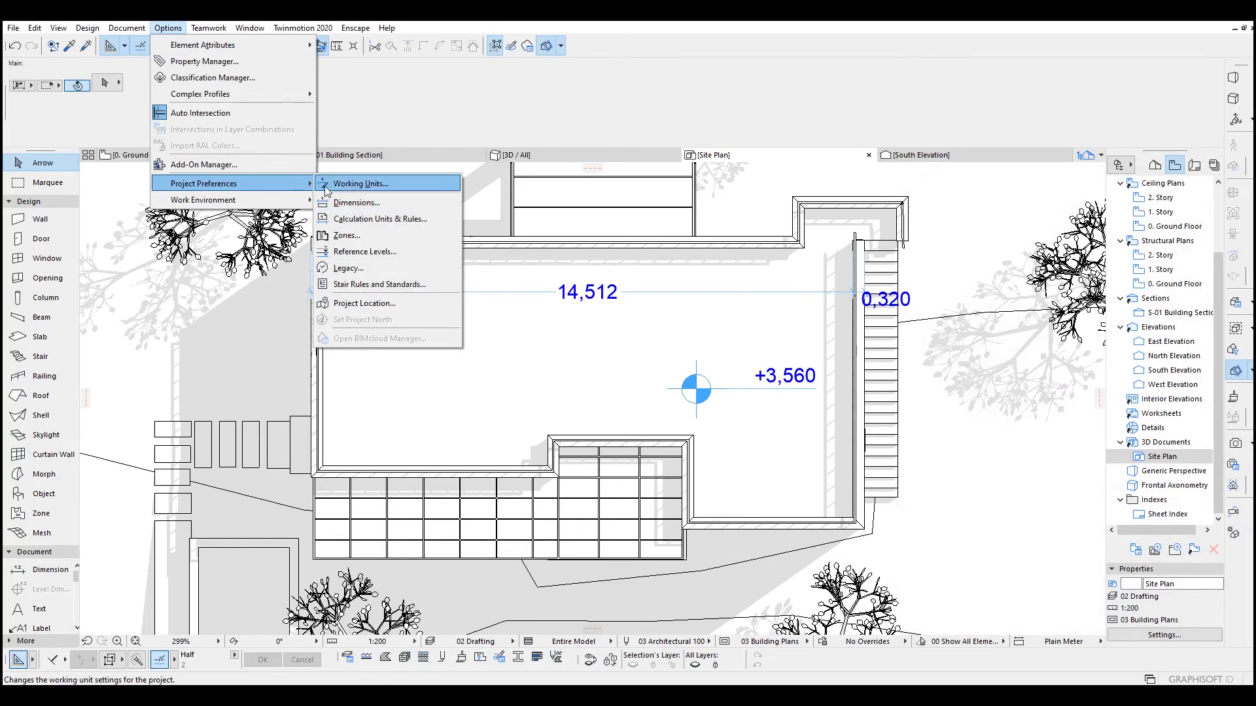
pyautogui.click(347, 186)
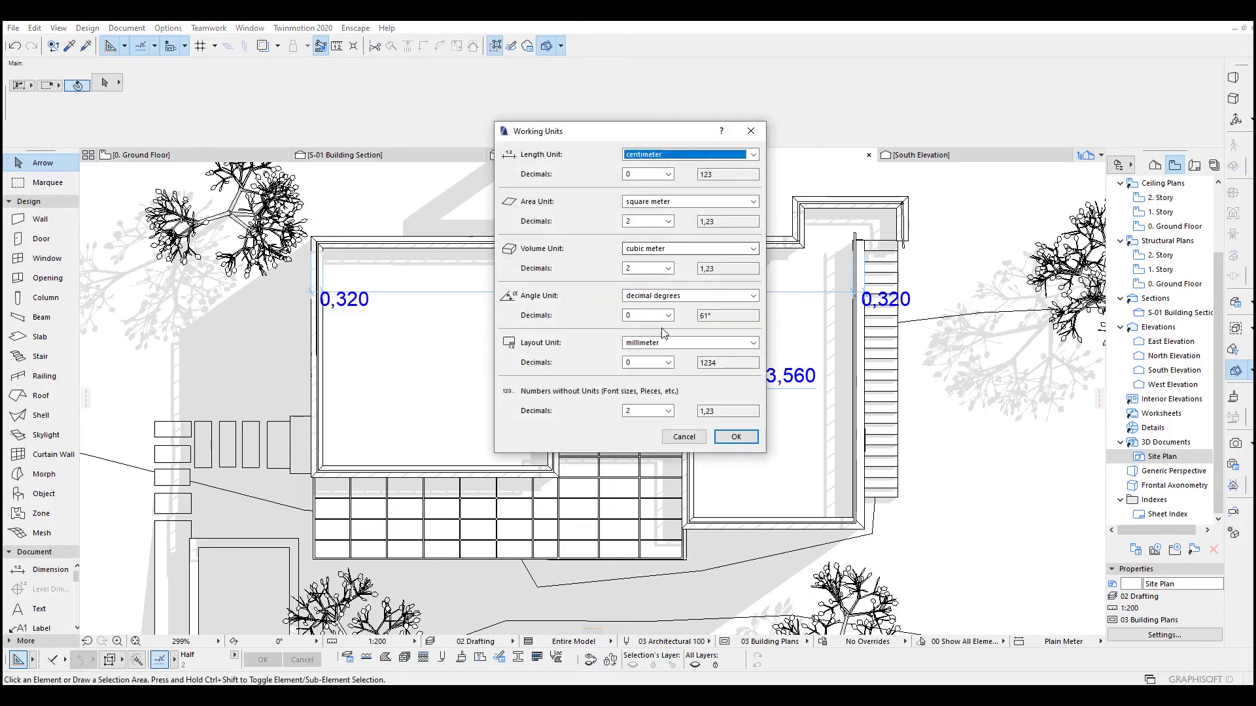
pyautogui.click(751, 131)
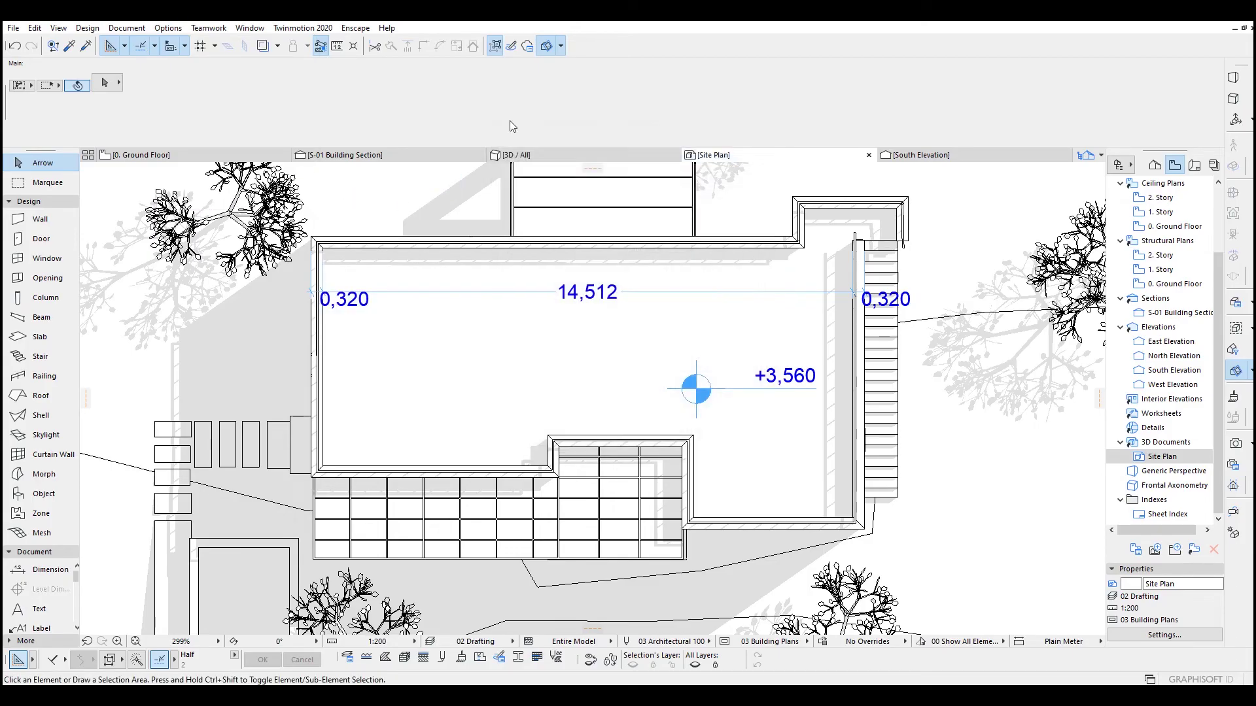
# - In the project's dimension preferences, set linear dimensions to centimeter with 0 decimals
pyautogui.click(168, 28)
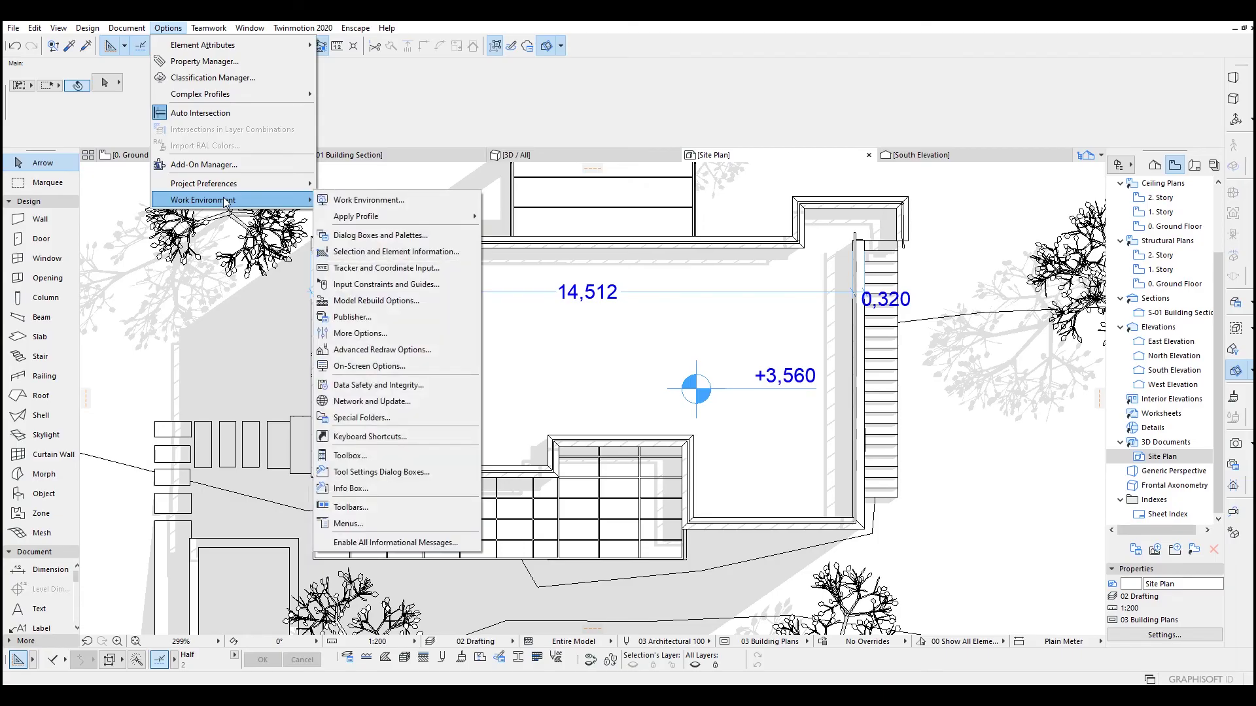
pyautogui.moveTo(274, 189)
pyautogui.click(379, 204)
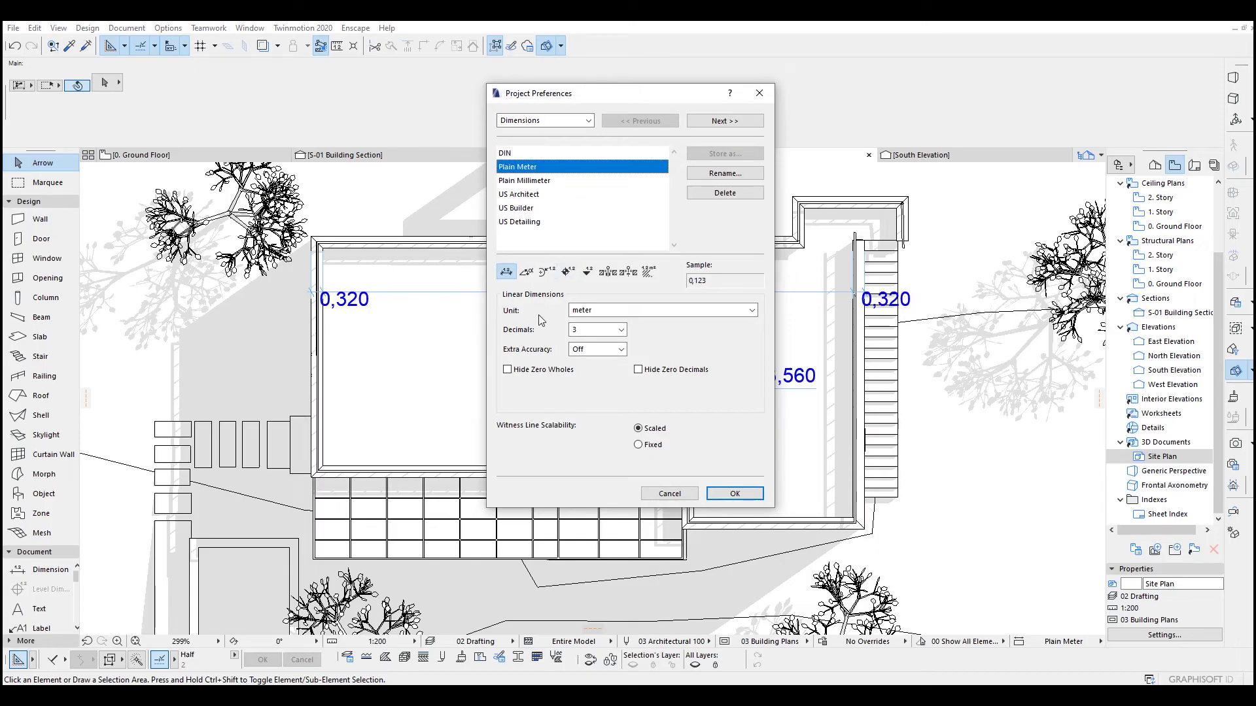
pyautogui.click(582, 311)
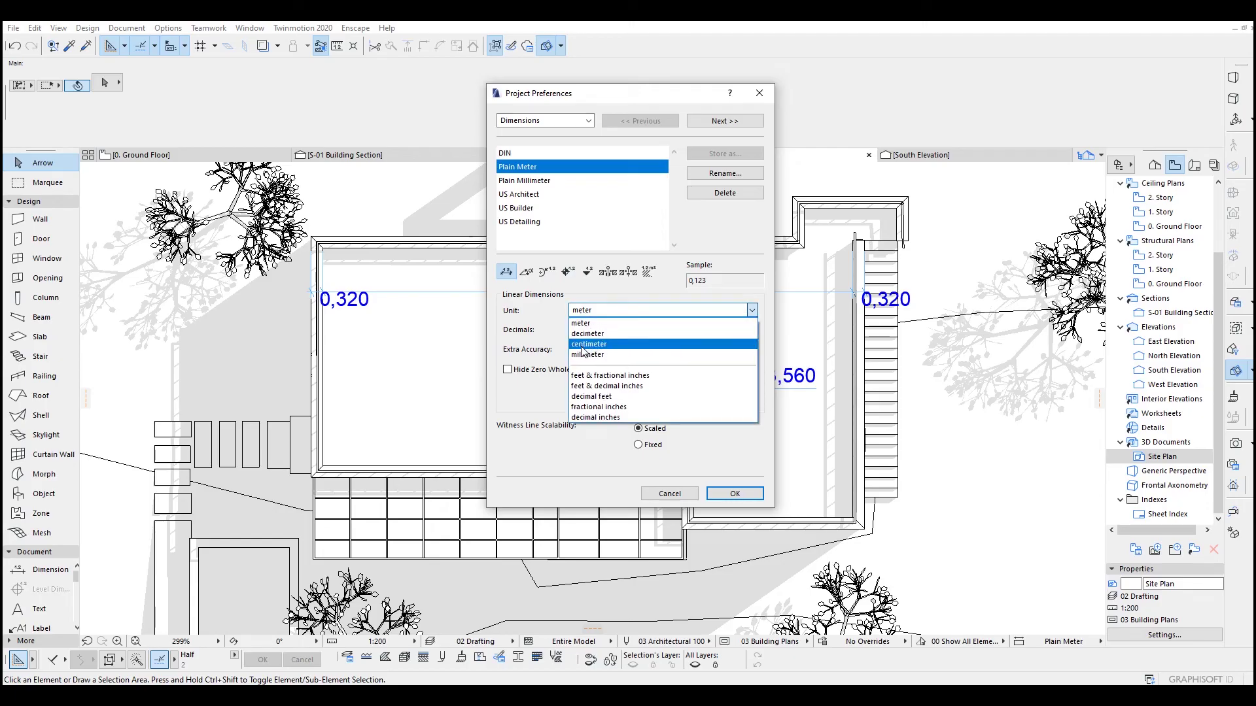
pyautogui.click(582, 345)
pyautogui.click(586, 330)
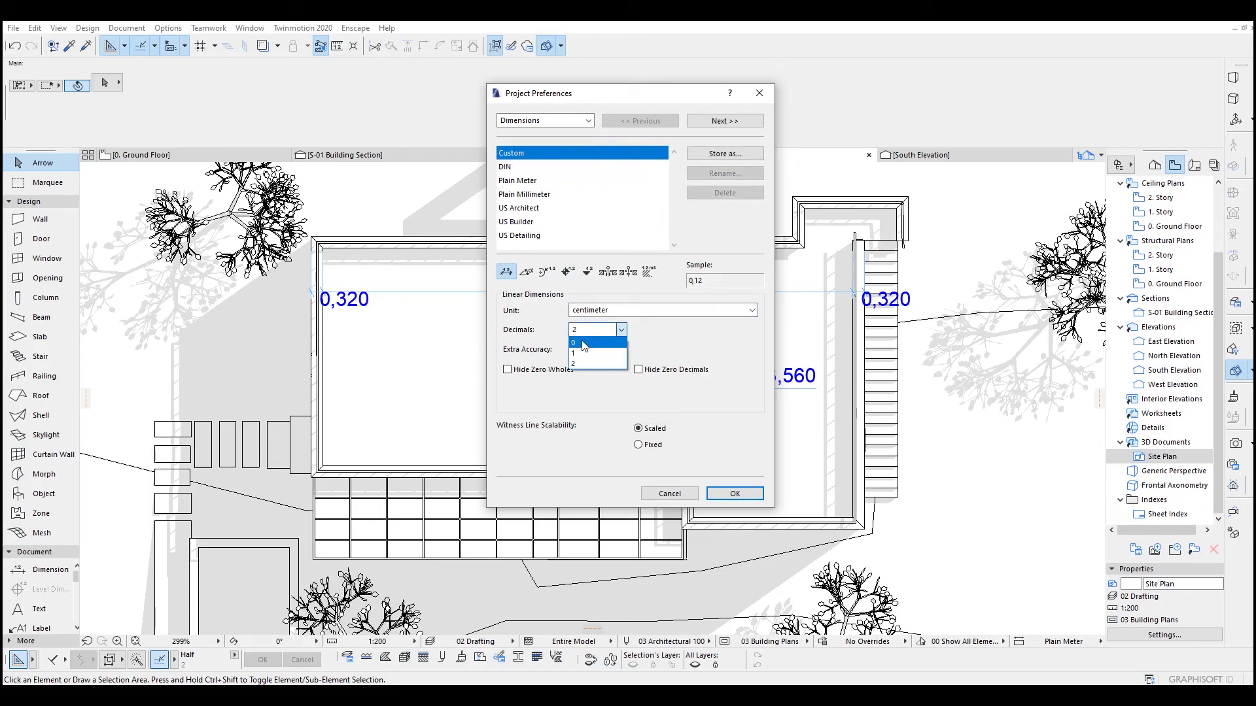
pyautogui.click(582, 344)
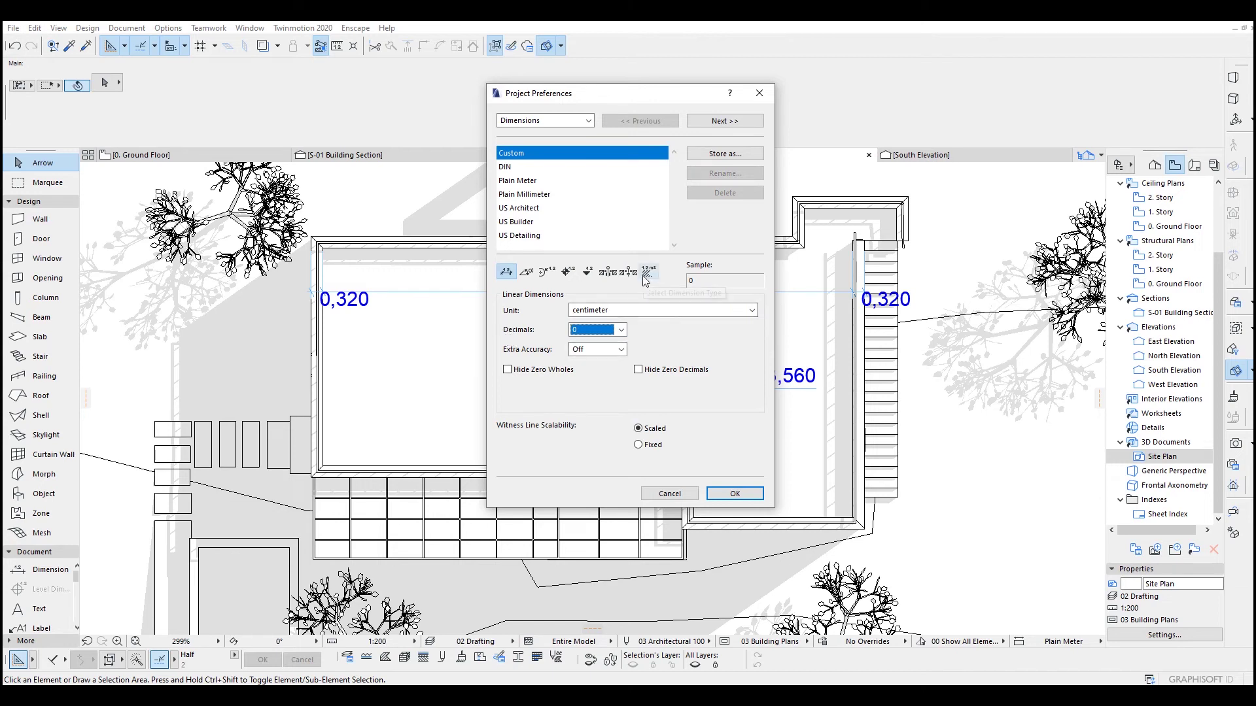
# - Store the customized dimension standard as "SB Architect" and apply the project preferences
pyautogui.click(727, 157)
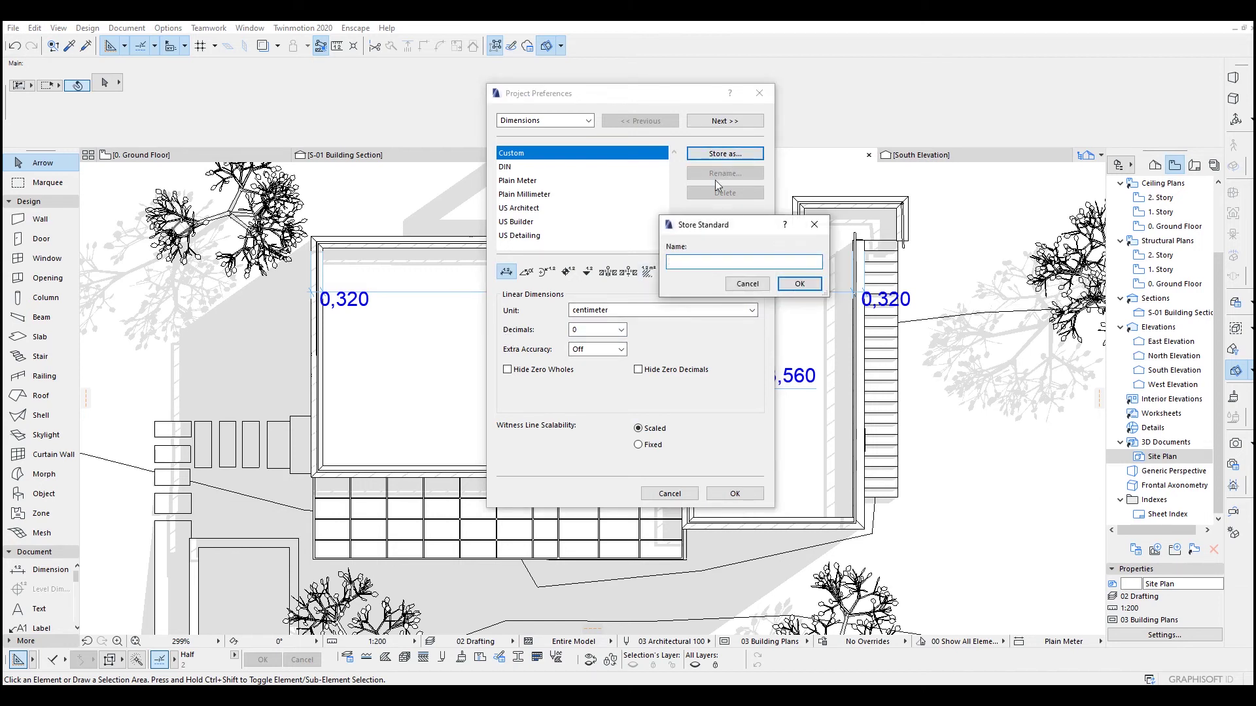
pyautogui.write('SB Architect')
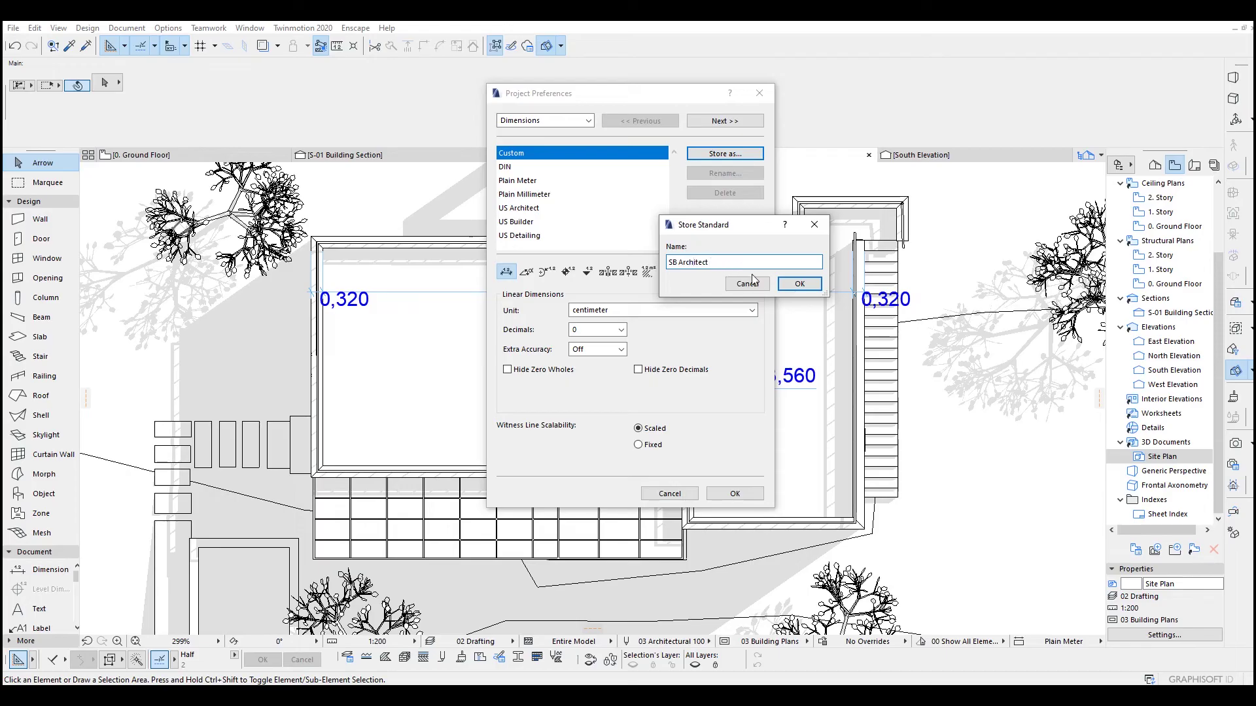
pyautogui.click(781, 283)
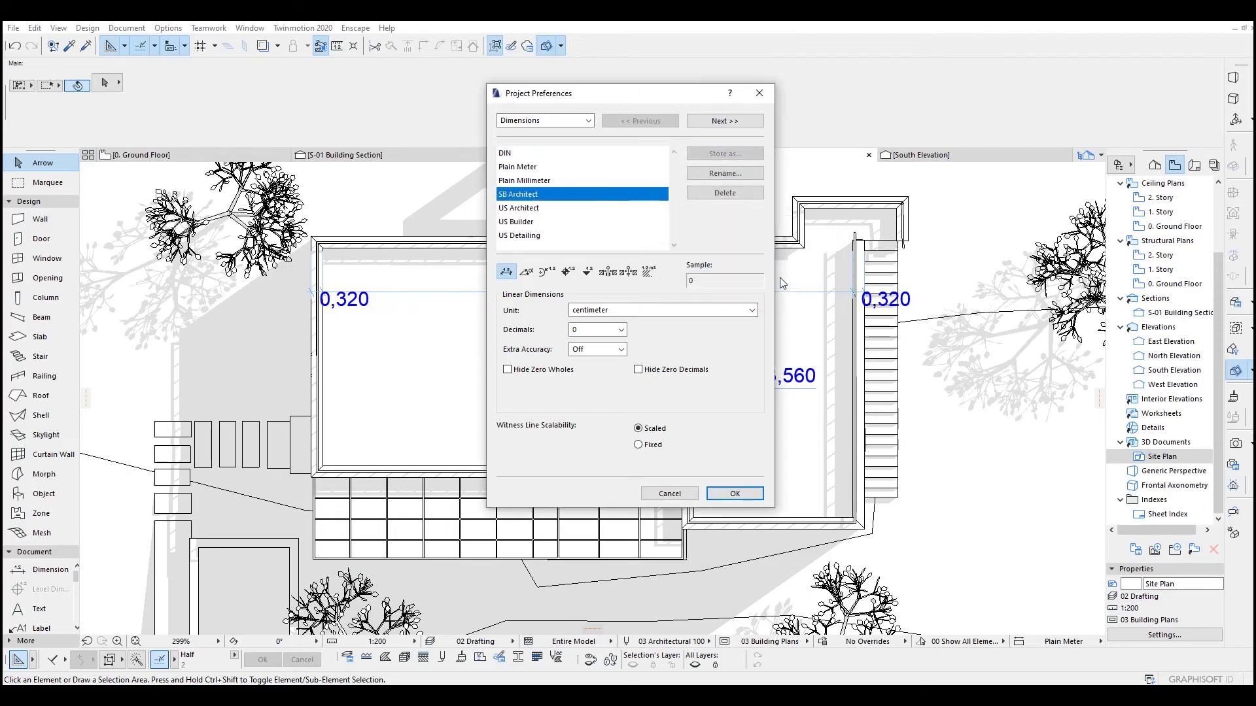
pyautogui.click(737, 494)
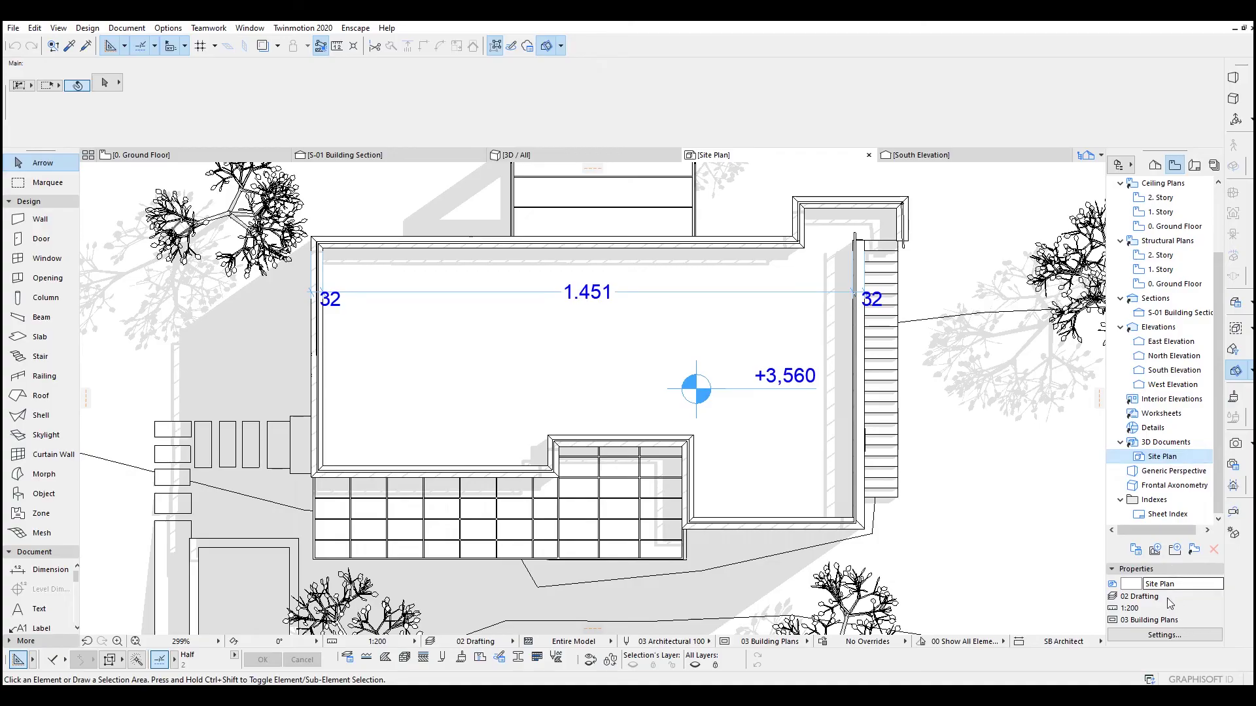
# - Set the dimensioning standard of the saved Site Plan view to SB Architect and apply the view settings
pyautogui.click(1158, 636)
pyautogui.moveTo(1091, 185); pyautogui.dragTo(946, 140)
pyautogui.click(917, 501)
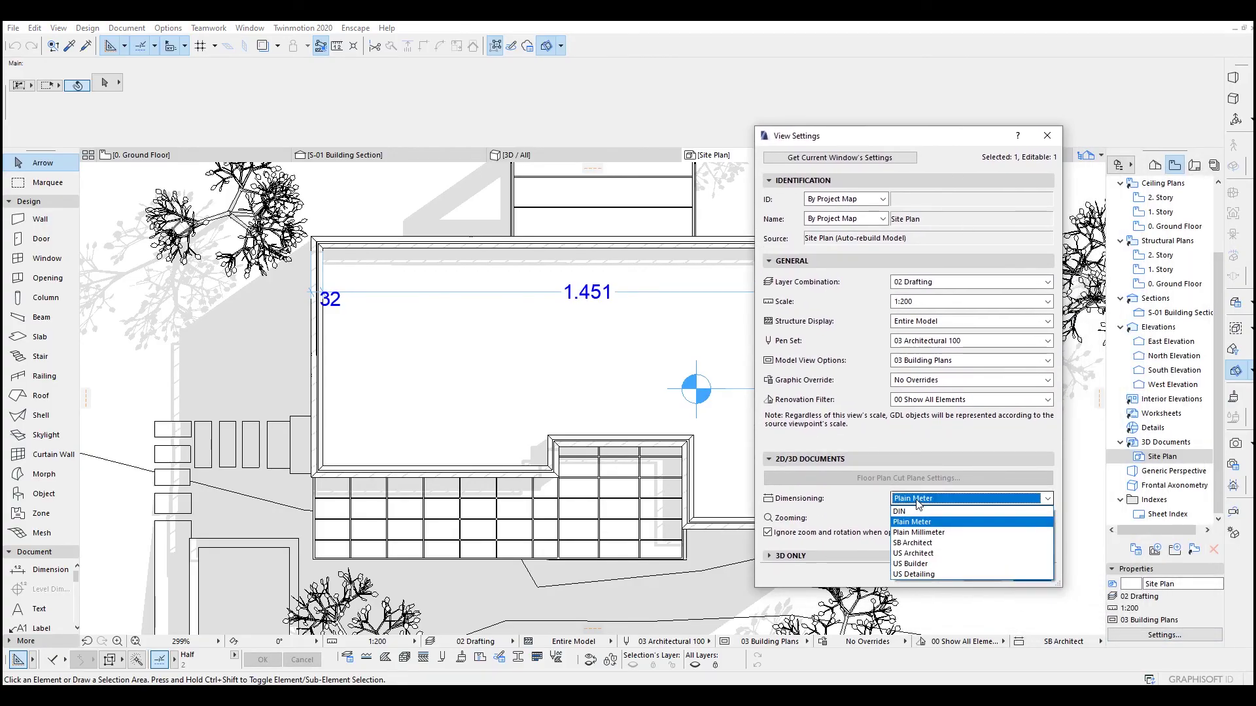
pyautogui.click(907, 544)
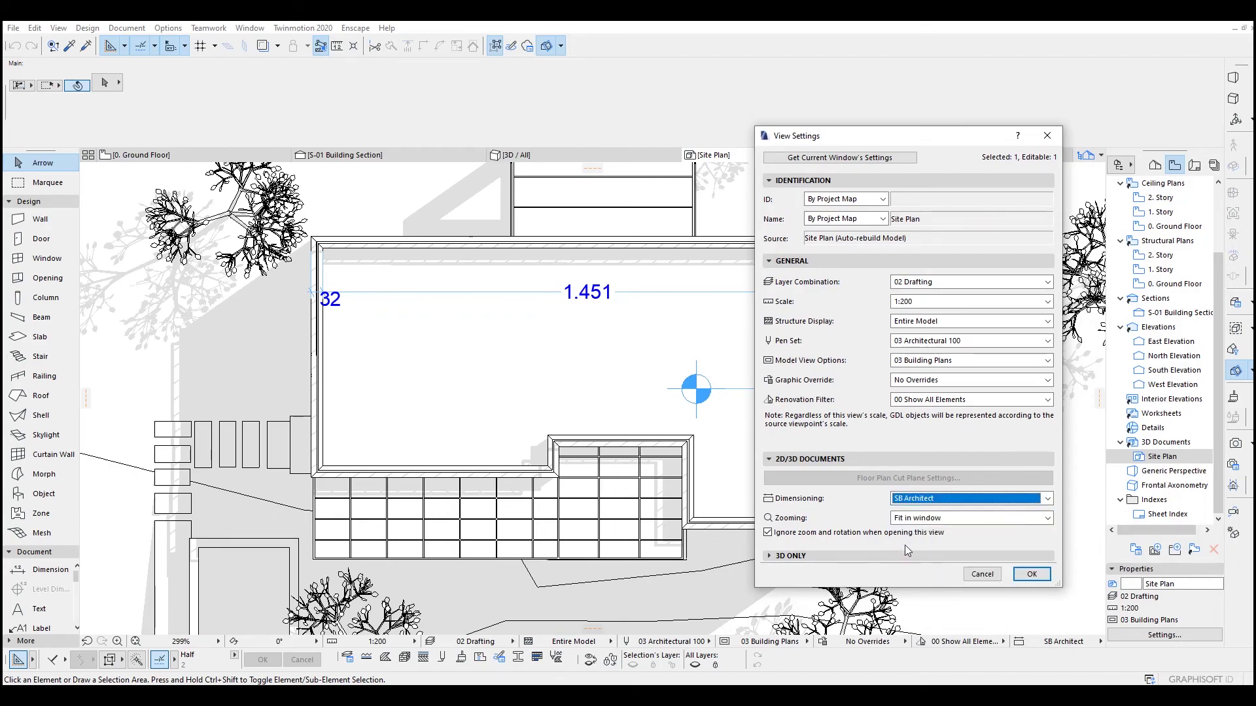
pyautogui.click(1027, 577)
# - Examine the annotated site plan, from the overall terrain and elevation marks to the entrance steps and pergola
pyautogui.scroll(-5, 622, 371)
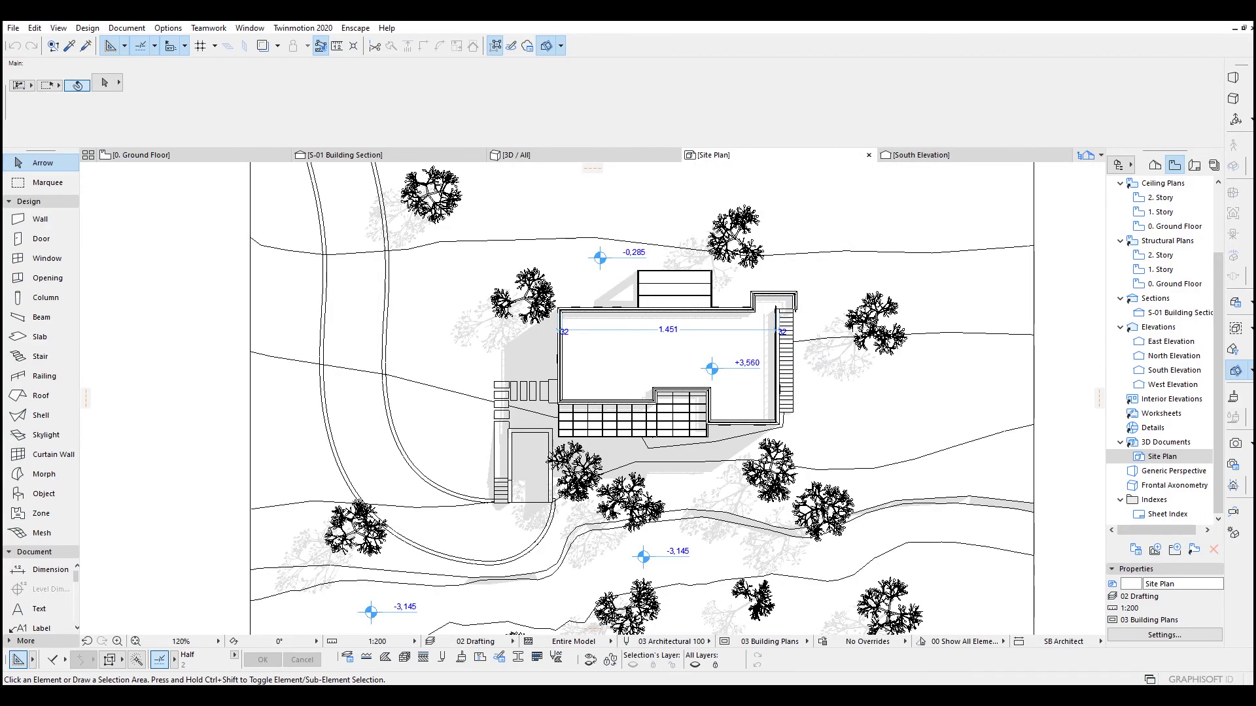
pyautogui.scroll(-2, 564, 298)
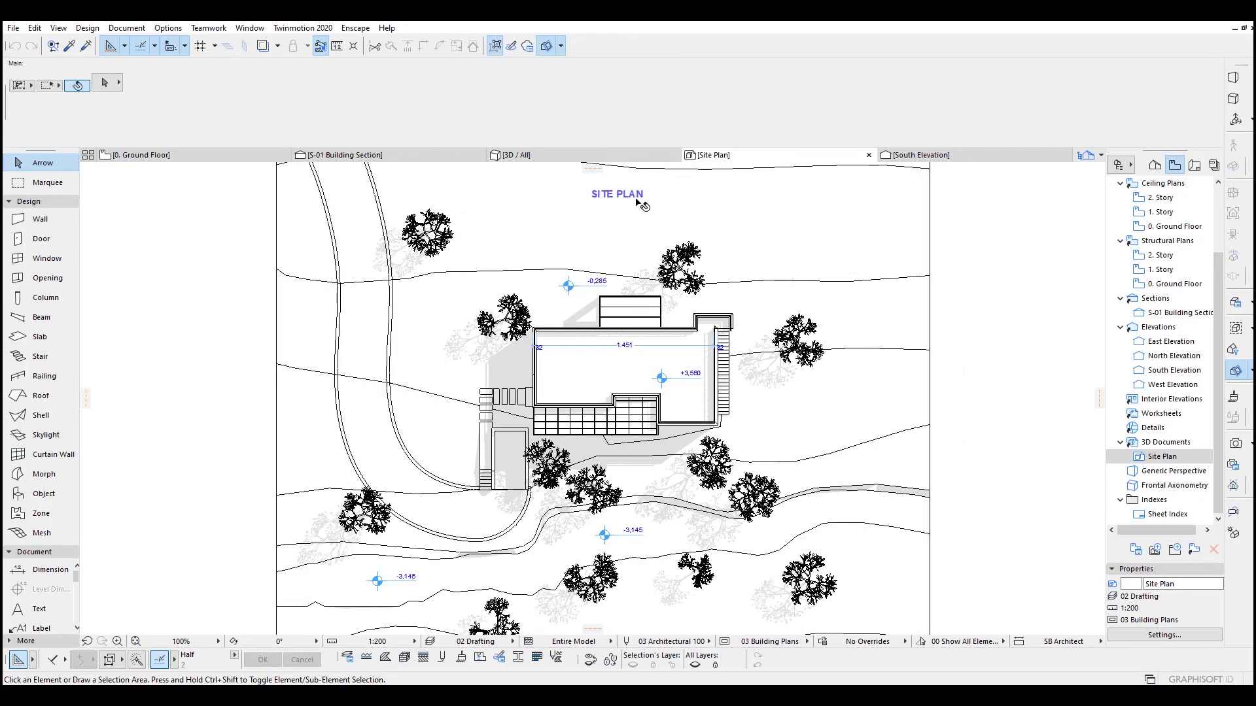
pyautogui.moveTo(639, 204); pyautogui.dragTo(595, 294, button='middle')
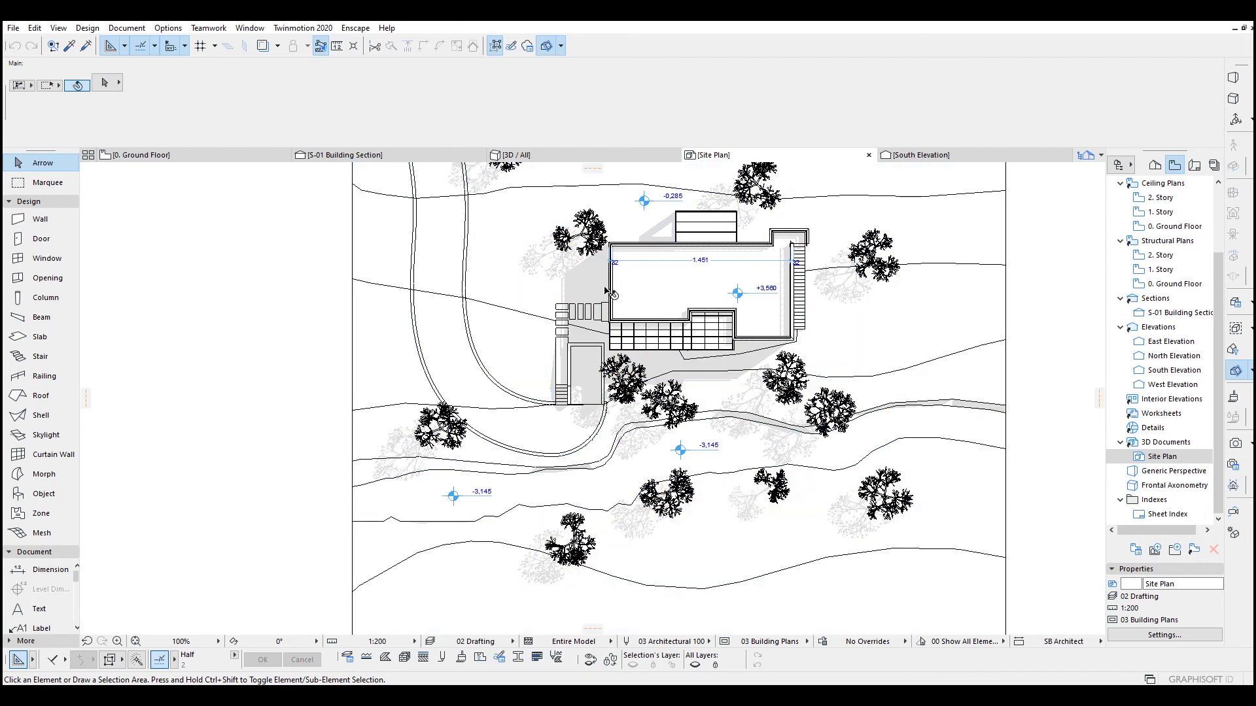
pyautogui.scroll(4, 610, 293)
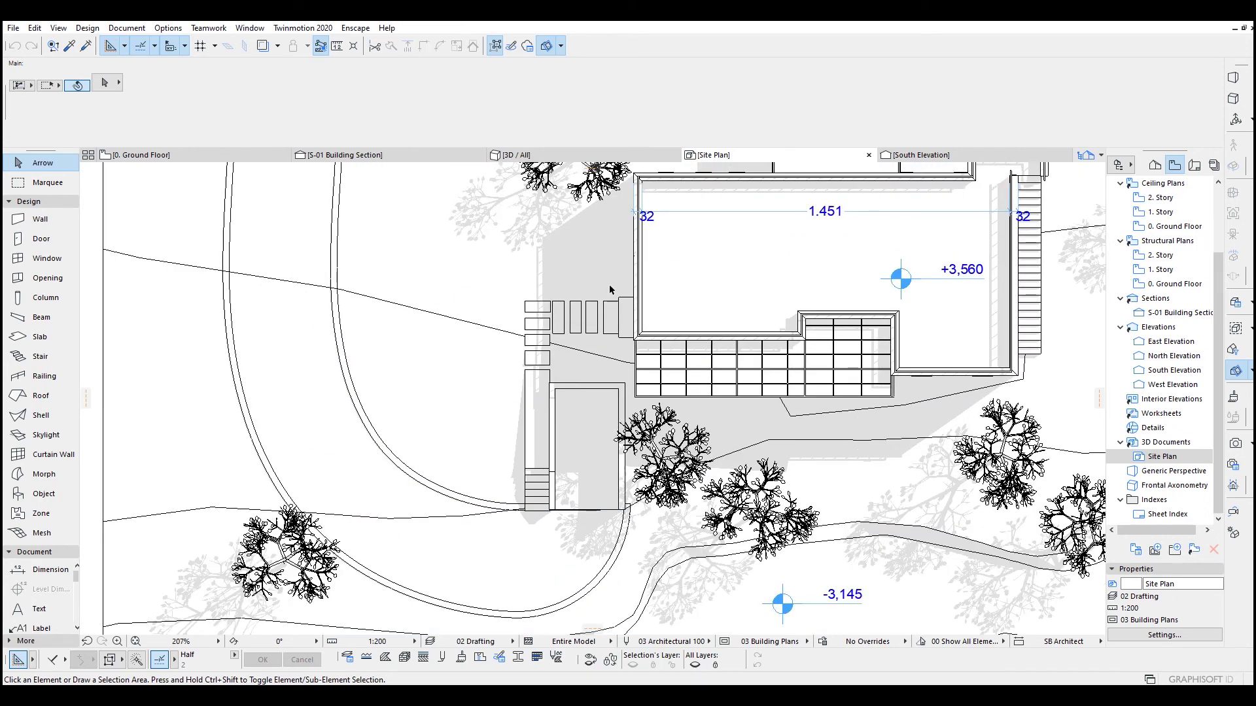
pyautogui.moveTo(527, 323); pyautogui.dragTo(551, 367, button='middle')
pyautogui.scroll(2, 551, 367)
pyautogui.moveTo(583, 302); pyautogui.dragTo(577, 406, button='middle')
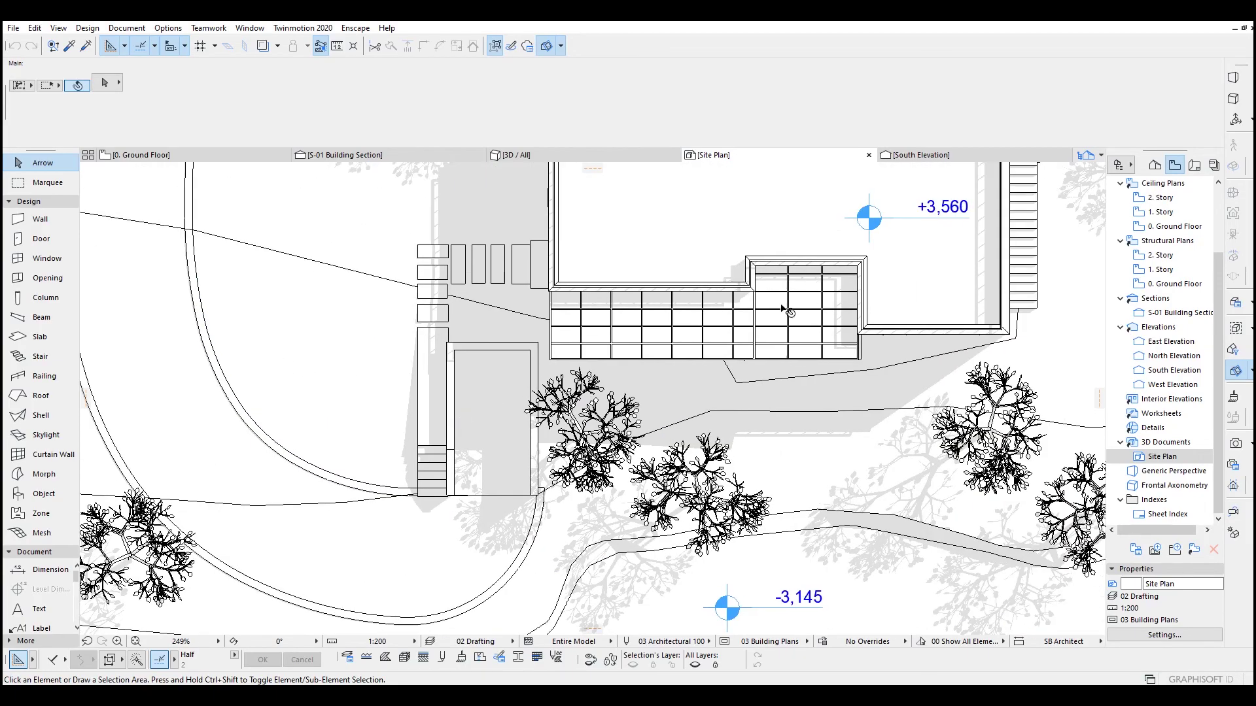
pyautogui.scroll(8, 722, 339)
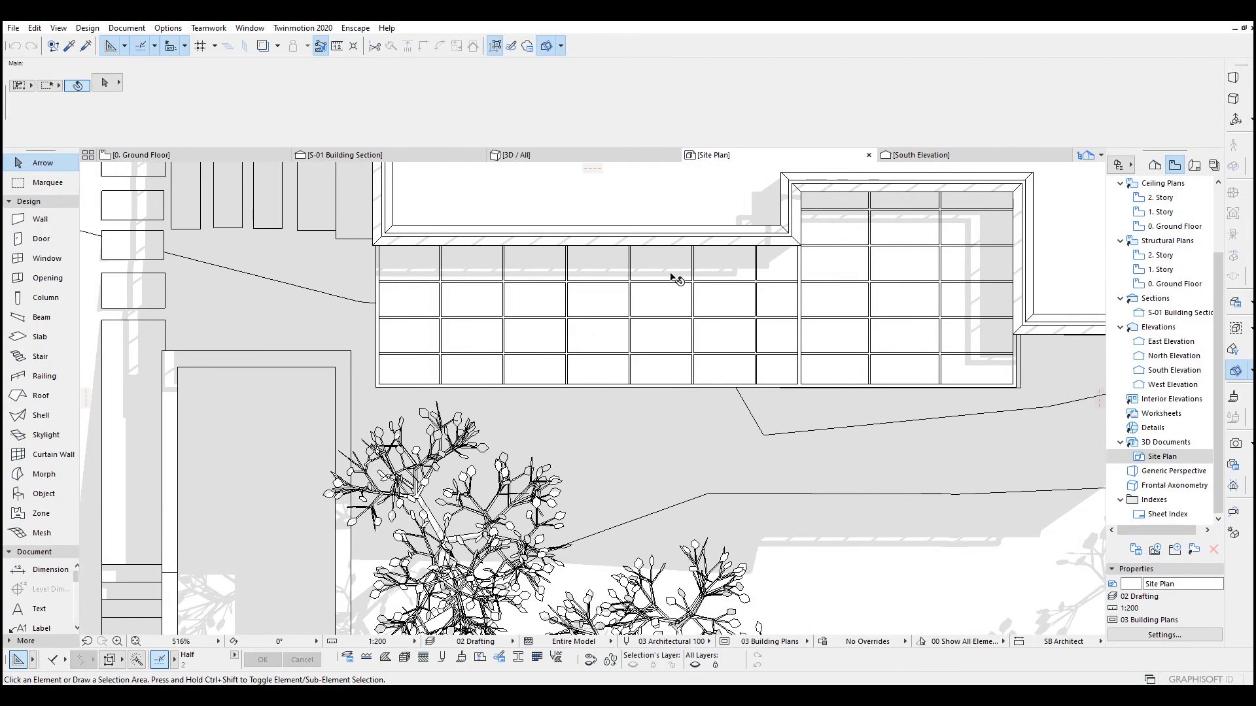
pyautogui.scroll(-16, 674, 278)
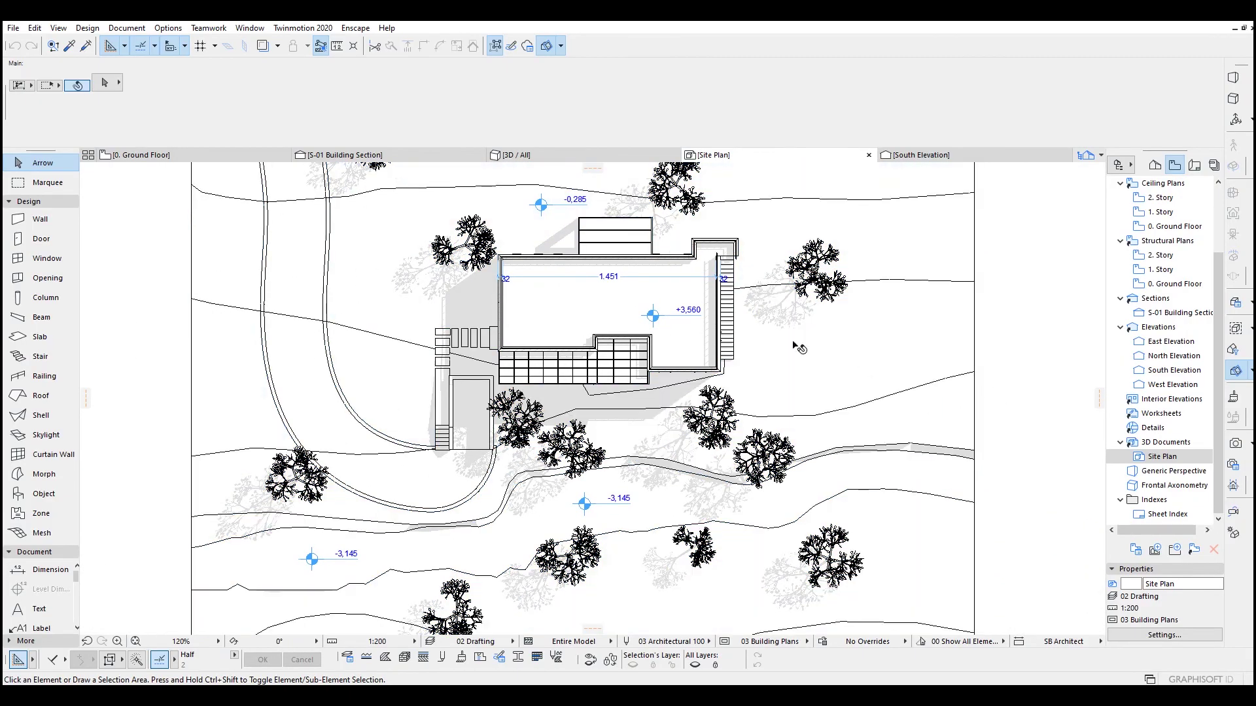
# - Open the A.01.1 Ground Floor layout and inspect the site plan drawing placed on the sheet
pyautogui.click(1195, 165)
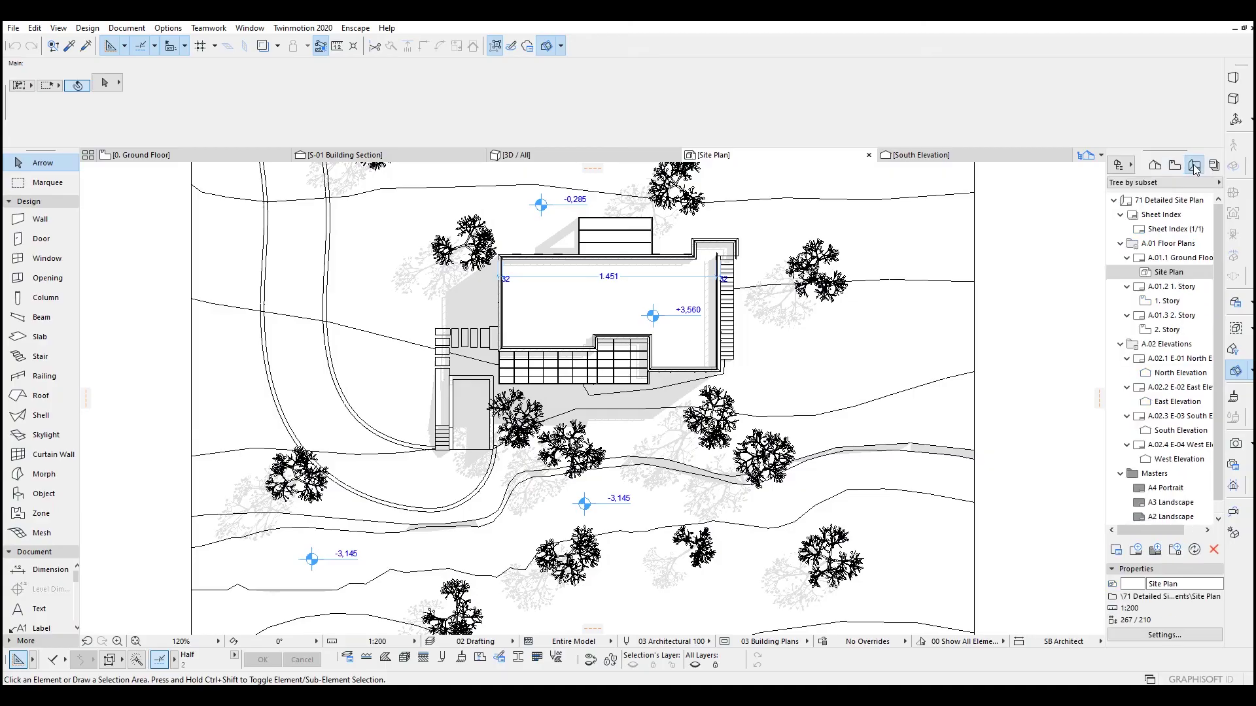
pyautogui.doubleClick(1174, 258)
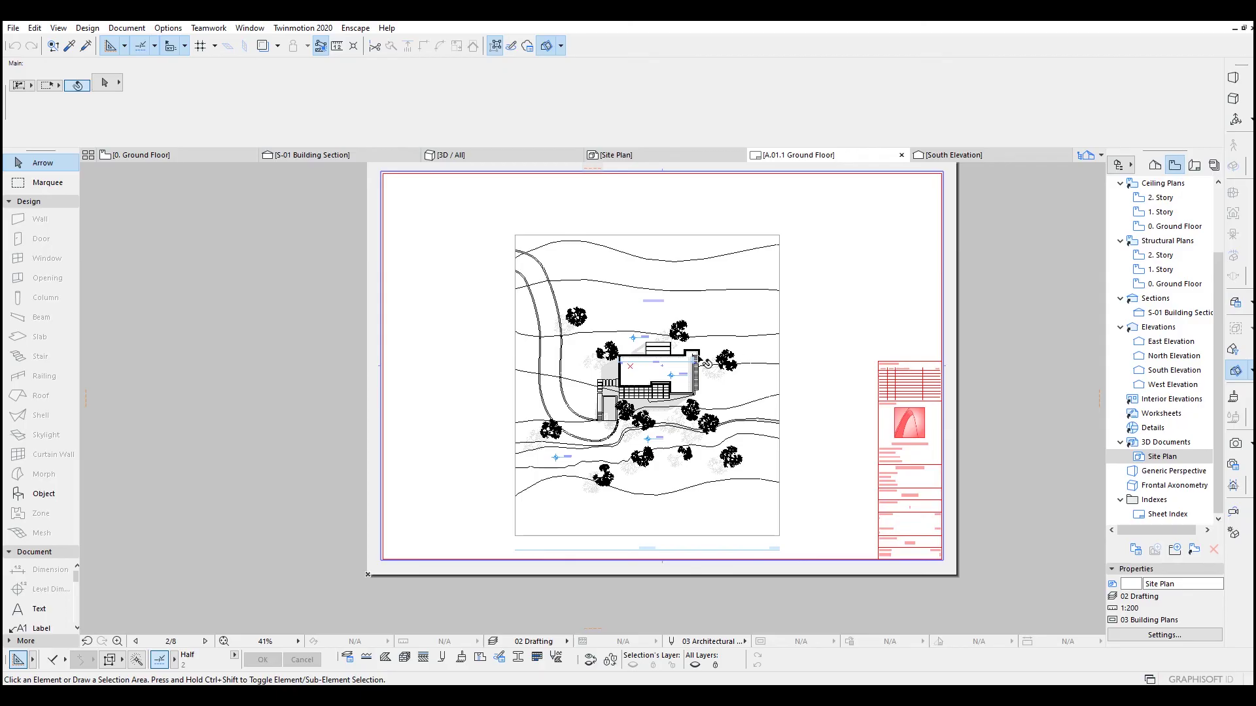
pyautogui.scroll(2, 677, 358)
# - Examine the house, driveway, retaining walls and stream from different angles in the 3D model
pyautogui.press('F3')
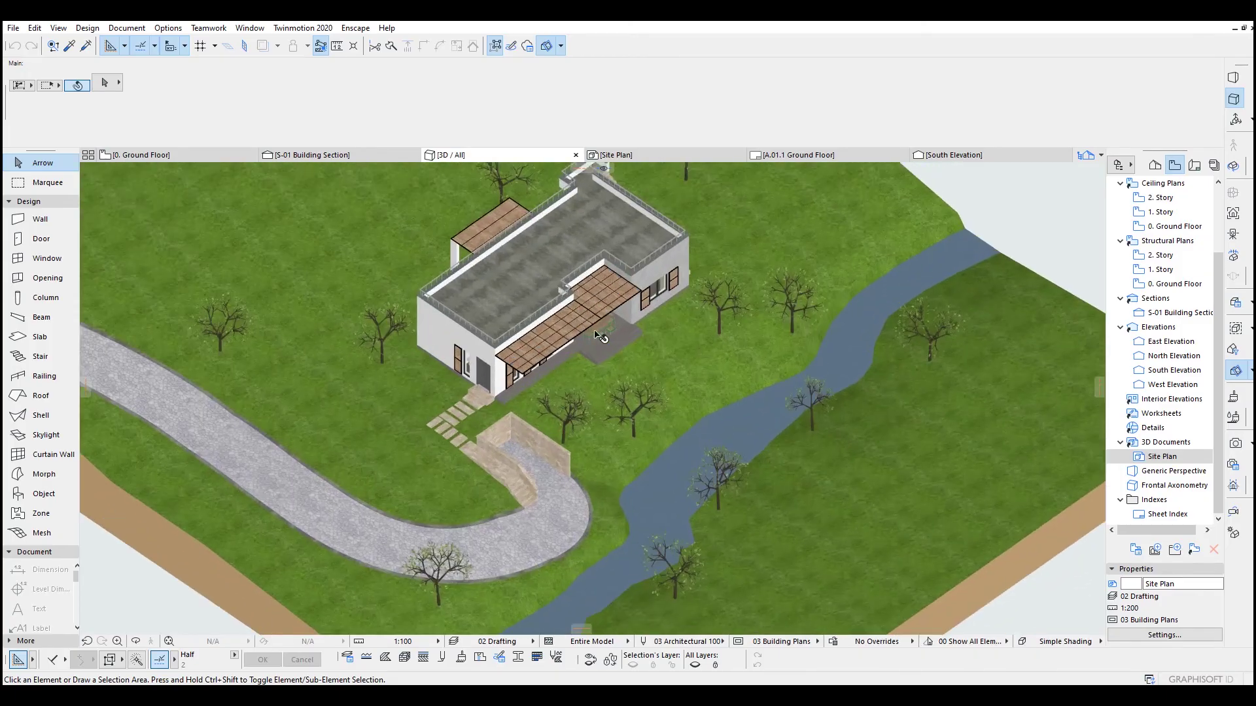
pyautogui.scroll(-3, 597, 336)
pyautogui.moveTo(596, 335); pyautogui.dragTo(655, 278)
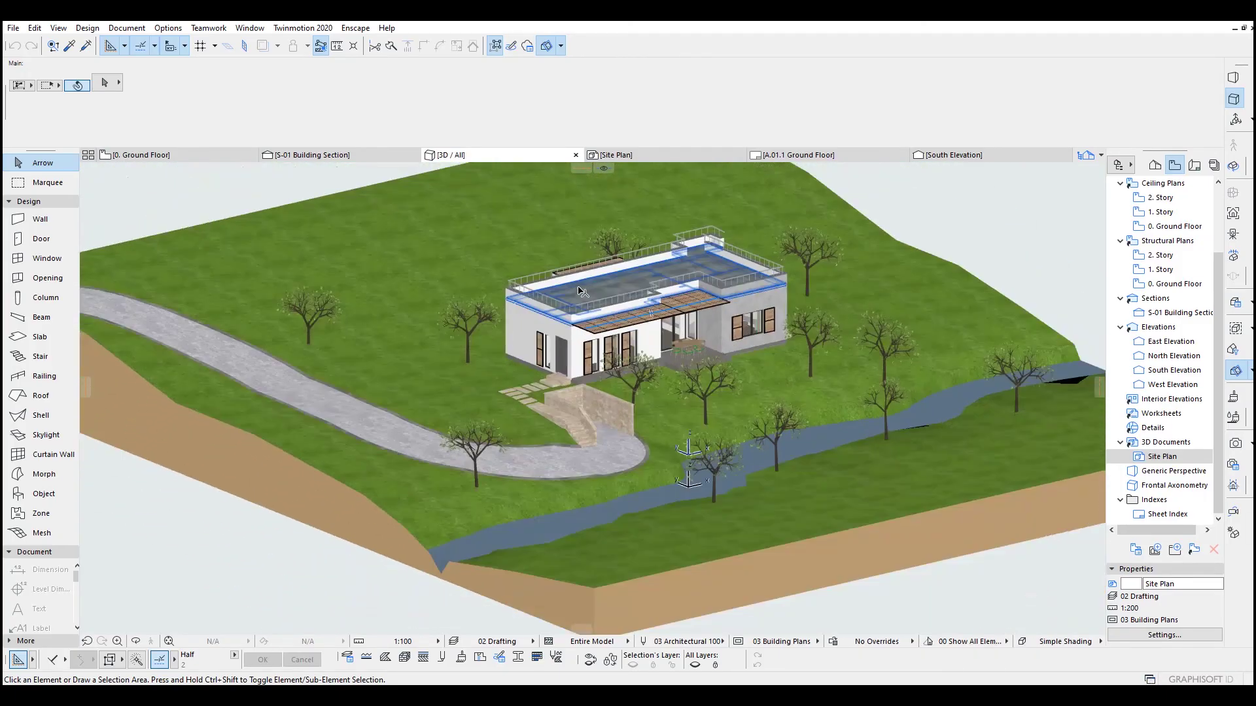
pyautogui.scroll(2, 658, 273)
pyautogui.scroll(8, 449, 409)
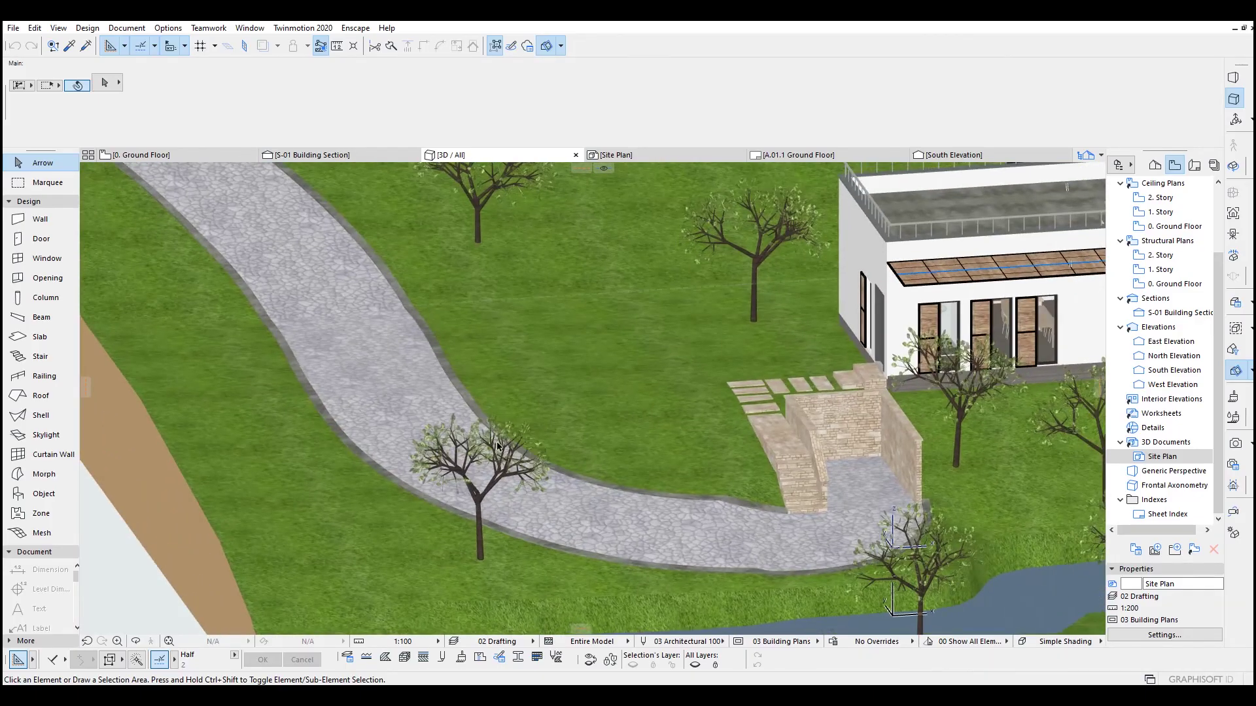
pyautogui.scroll(-5, 497, 446)
pyautogui.moveTo(497, 447); pyautogui.dragTo(586, 349)
pyautogui.scroll(5, 587, 349)
# - Inspect the pergola-side wall in the ground floor plan and the interior in the S-01 Building Section
pyautogui.press('F2')
pyautogui.scroll(6, 482, 365)
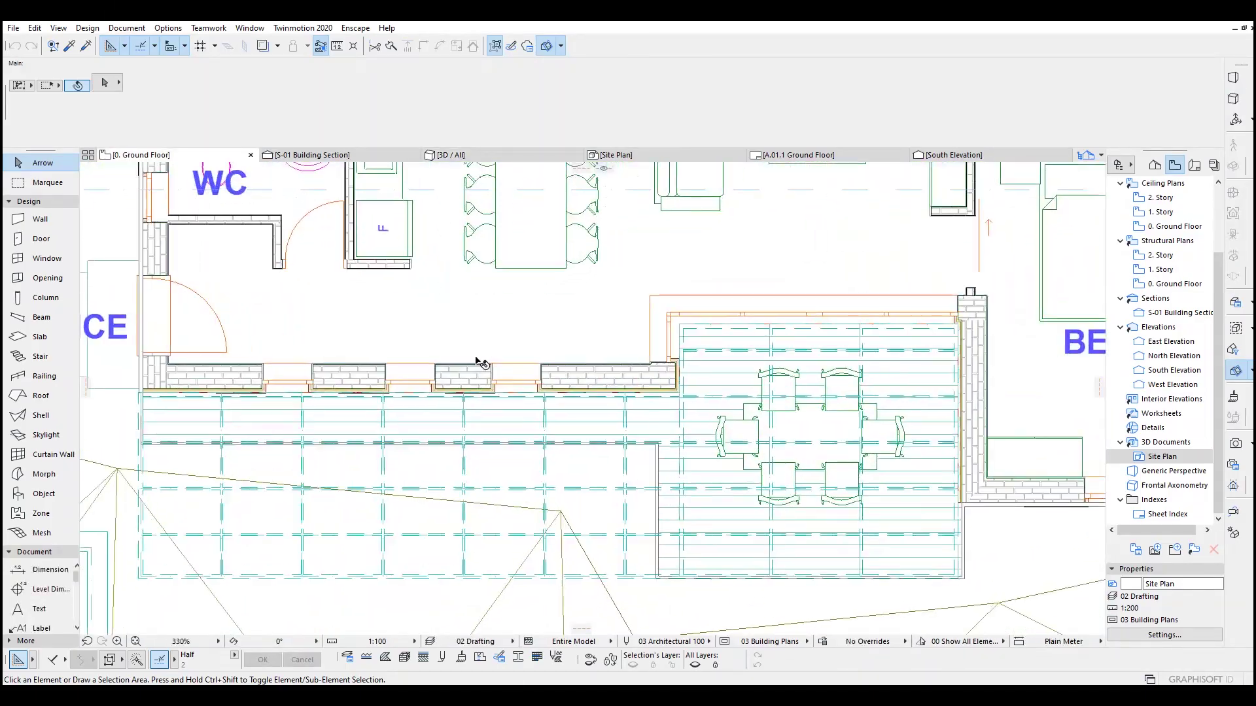
pyautogui.scroll(1, 476, 387)
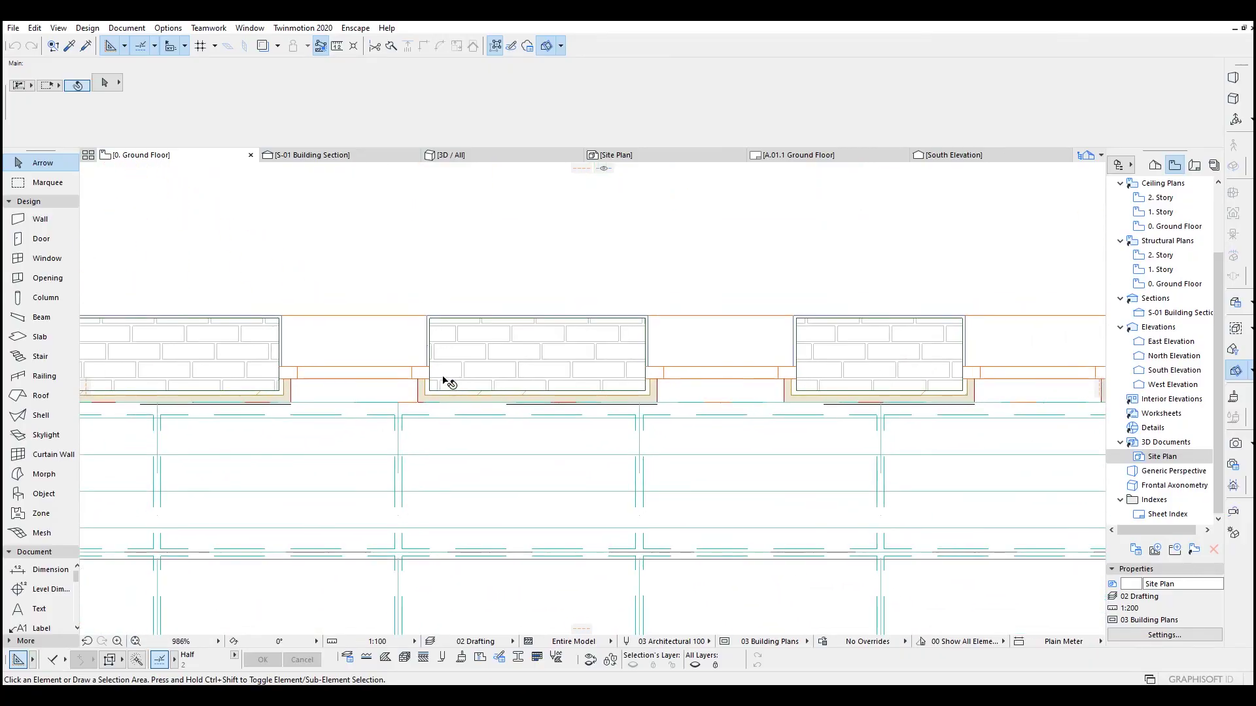
pyautogui.scroll(-4, 442, 384)
pyautogui.click(1154, 165)
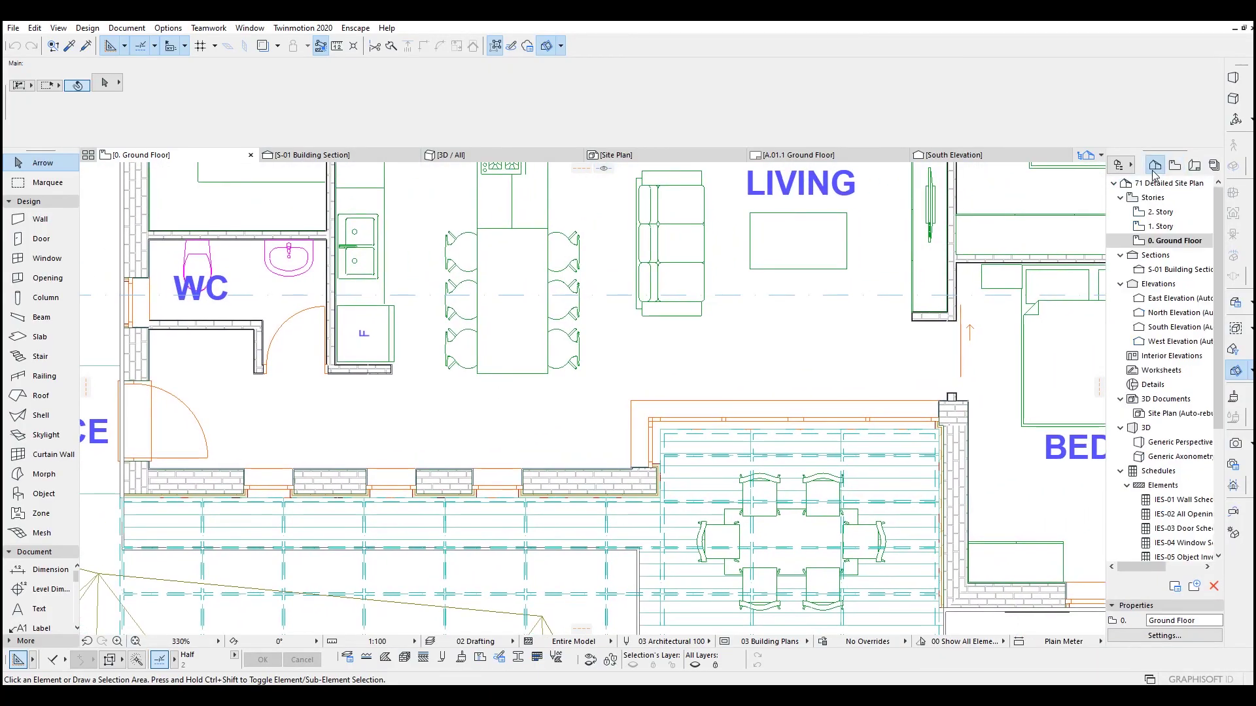
pyautogui.doubleClick(1174, 269)
pyautogui.moveTo(651, 325); pyautogui.dragTo(735, 357, button='middle')
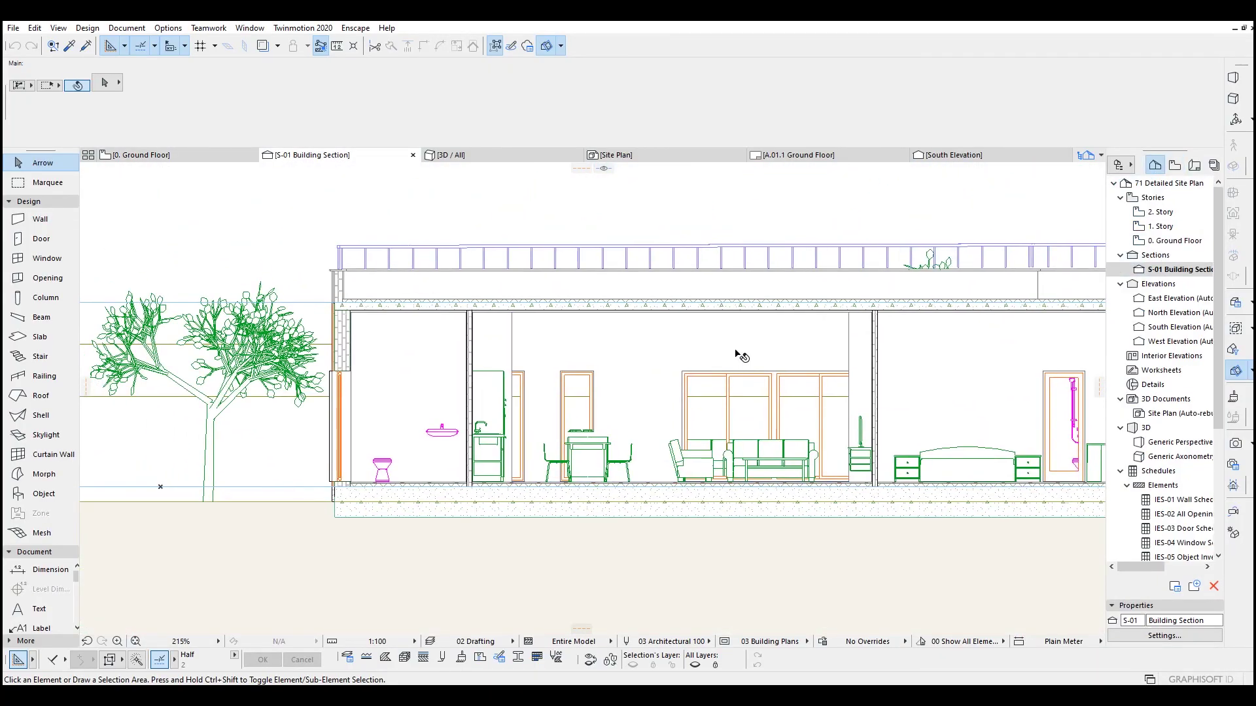
# - Return to the 3D model and view the house from the side with the entrance path and driveway
pyautogui.press('F3')
pyautogui.scroll(-3, 735, 356)
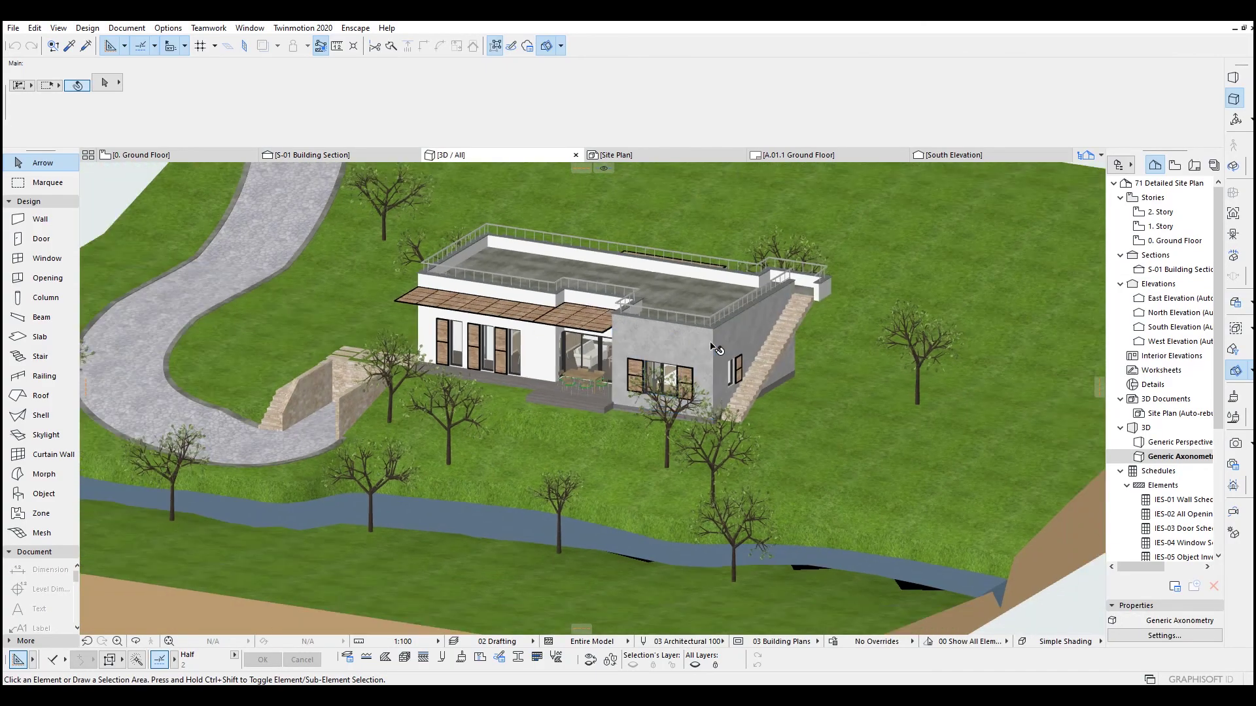
pyautogui.keyDown('shift'); pyautogui.moveTo(834, 319); pyautogui.dragTo(966, 356, button='middle'); pyautogui.keyUp('shift')
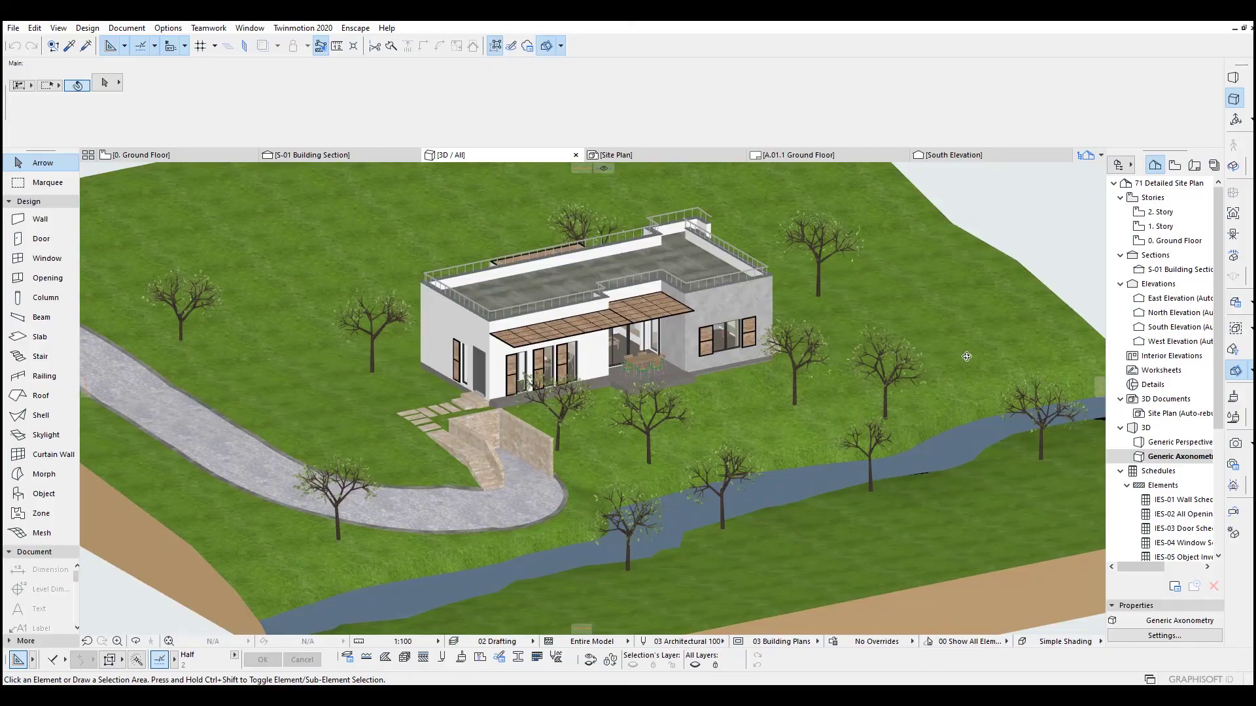